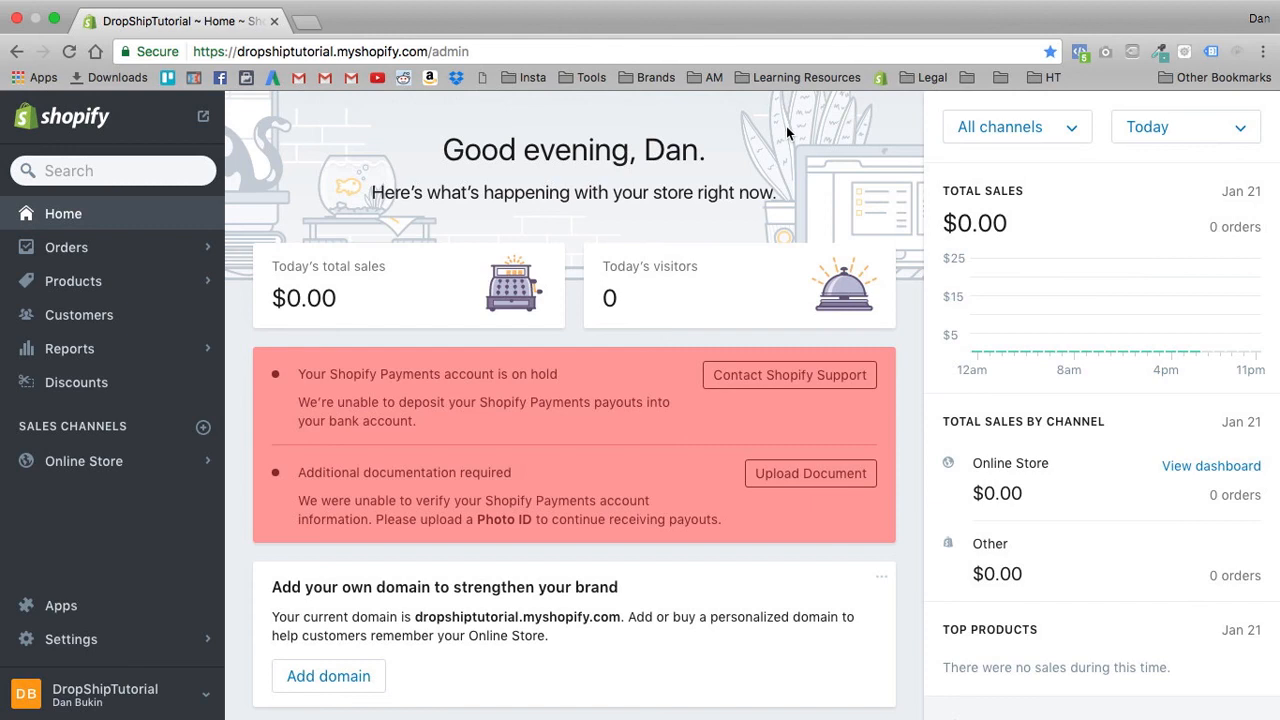
- Open the live storefront and go to the Submarine Tea Infuser product page
left_click(203, 116)
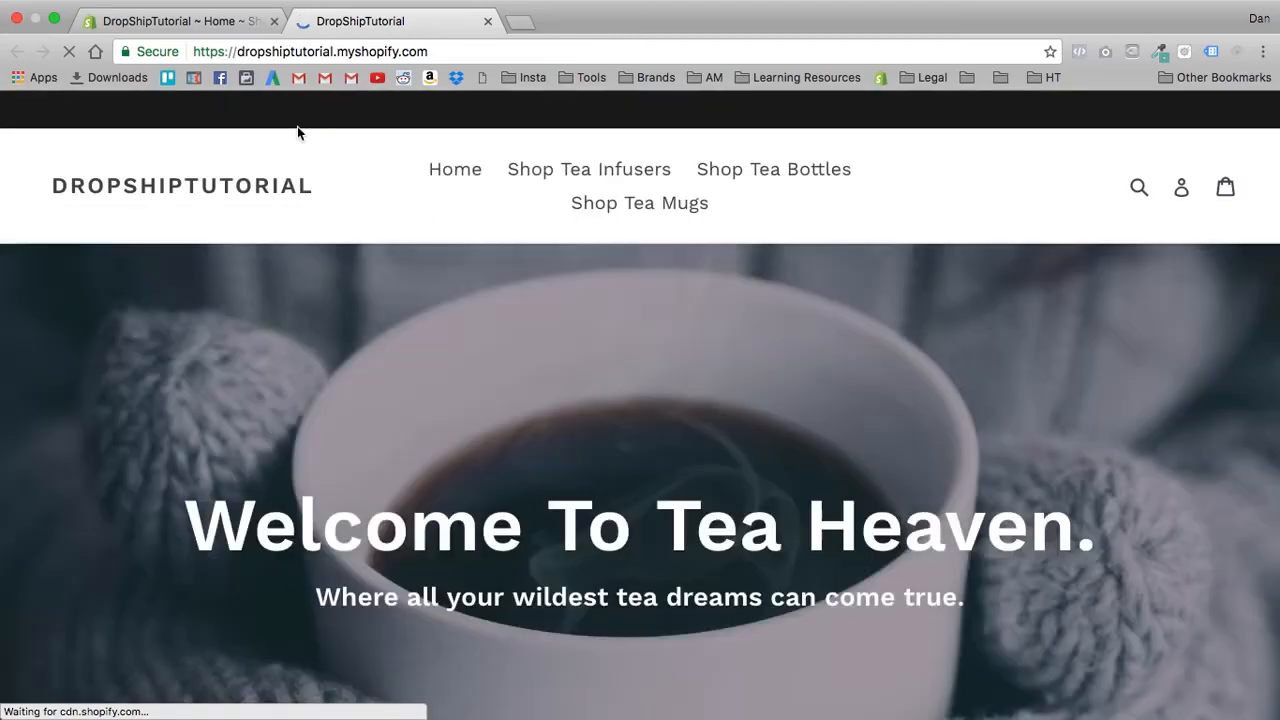
scroll(445, 388, "down", 10)
left_click(245, 343)
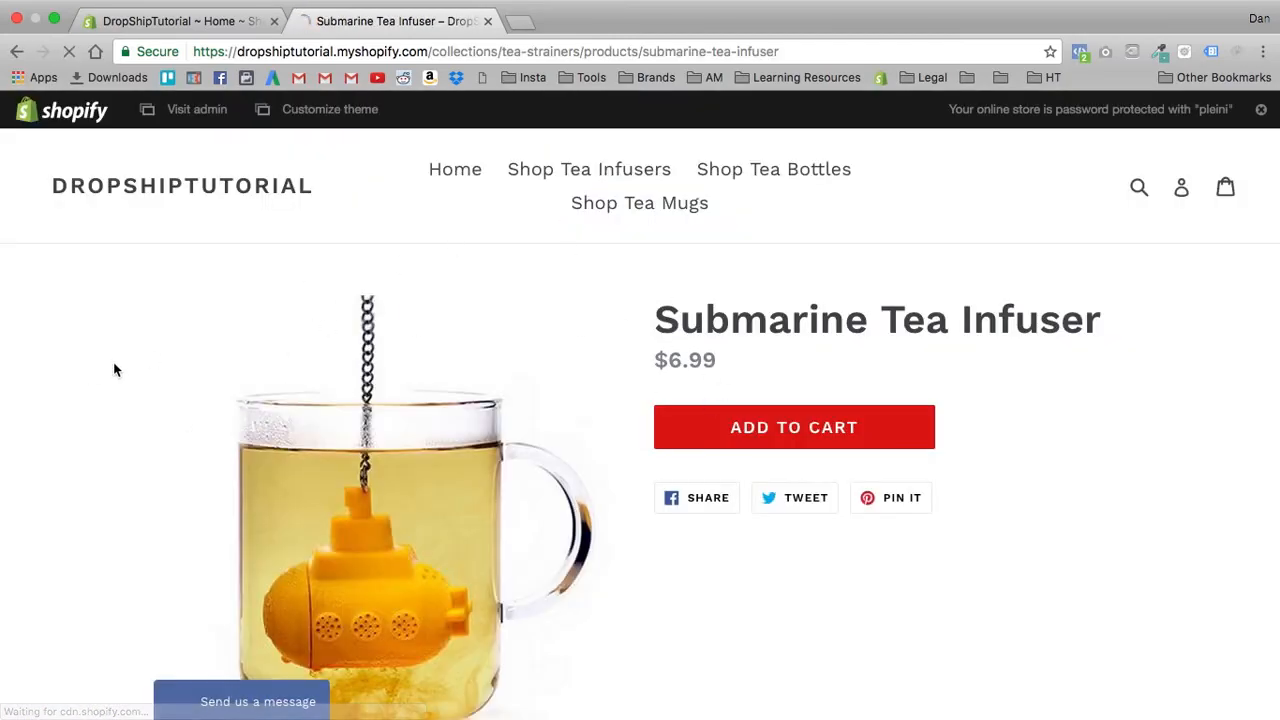
- Examine the default layout of the Submarine Tea Infuser page, including its price, cart area and product images
scroll(113, 362, "down", 6)
scroll(122, 364, "up", 7)
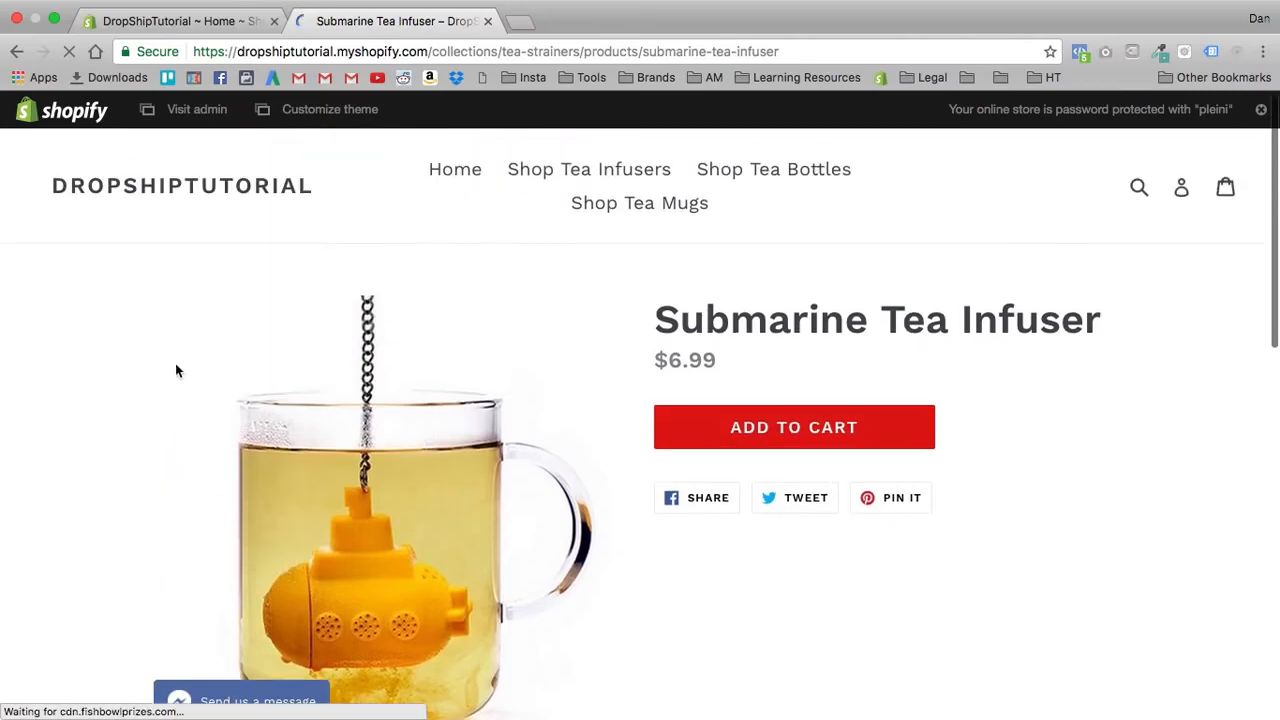
scroll(196, 336, "down", 1)
scroll(1170, 272, "down", 3)
scroll(1063, 297, "up", 4)
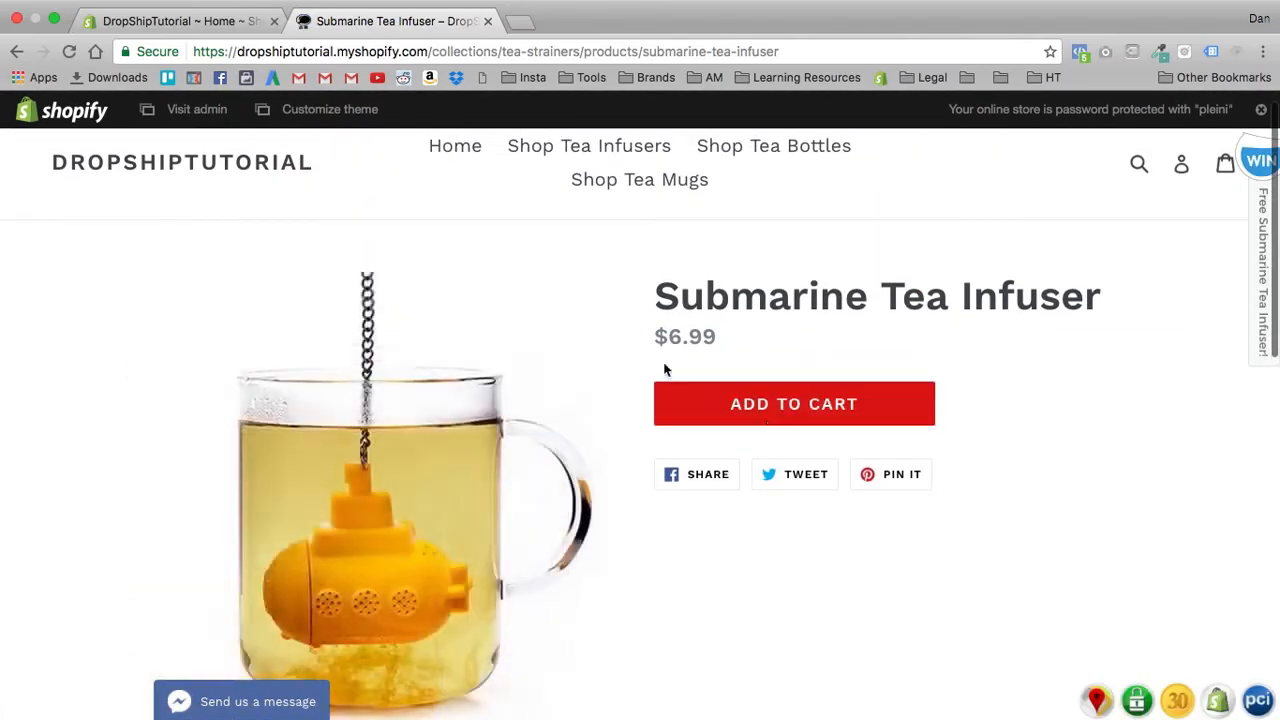
scroll(1072, 339, "down", 5)
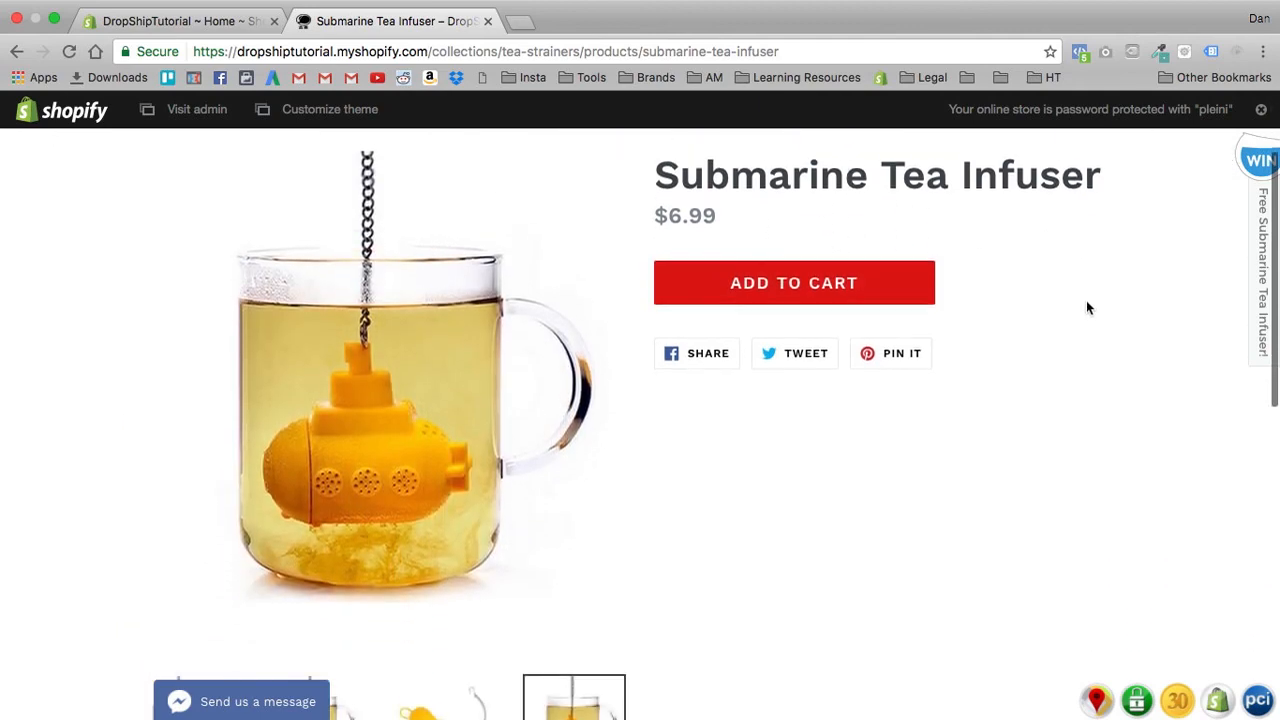
scroll(837, 466, "down", 3)
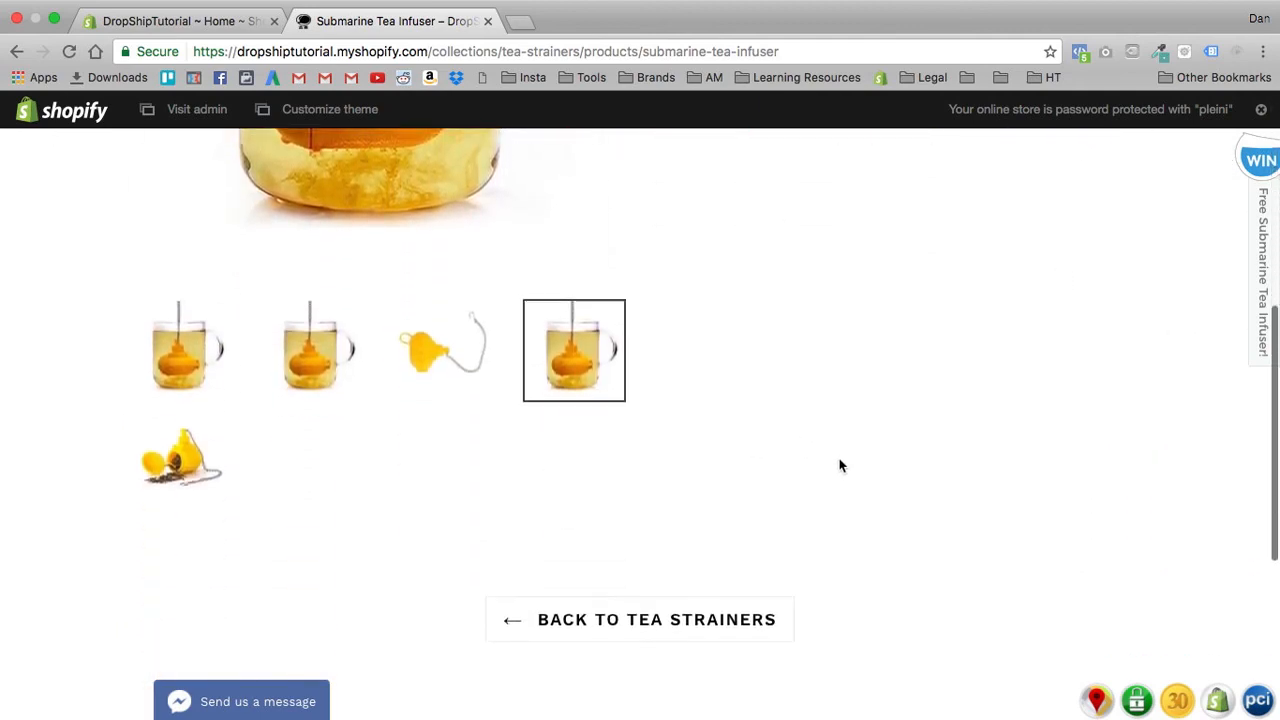
scroll(854, 451, "up", 8)
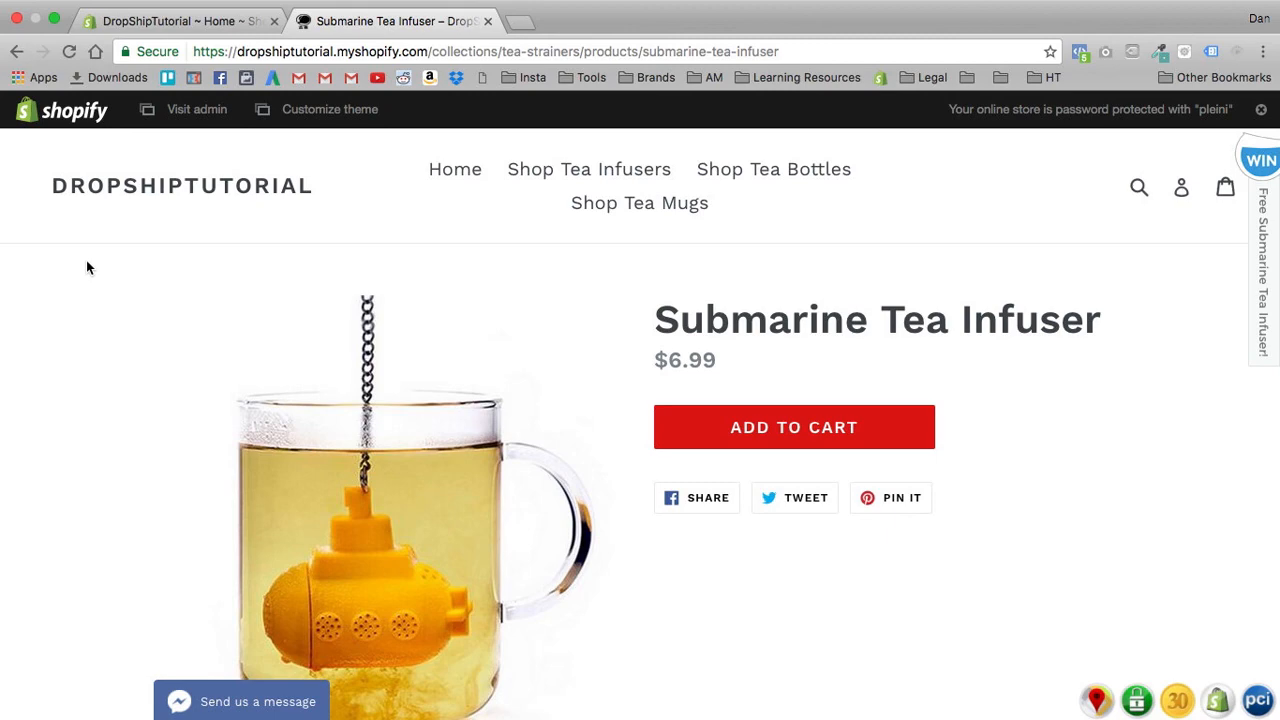
- Return to the store admin and look through the installed apps for Hypervisual
left_click(157, 6)
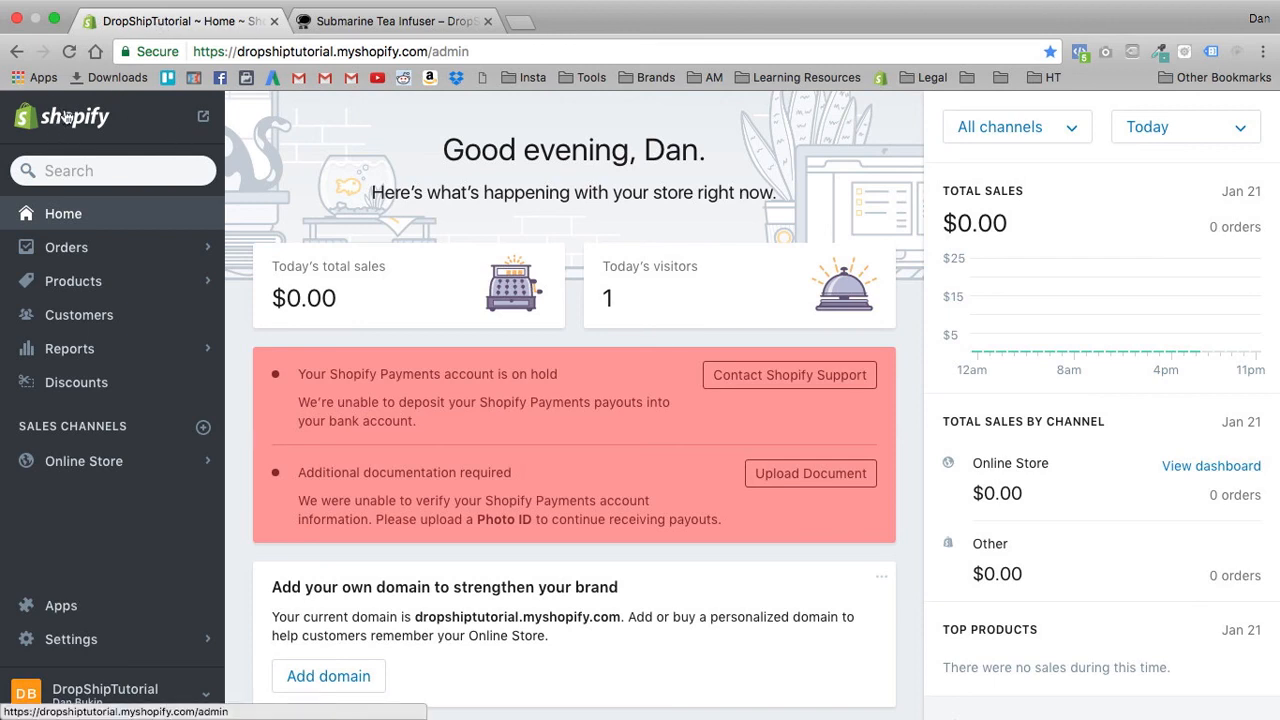
left_click(61, 603)
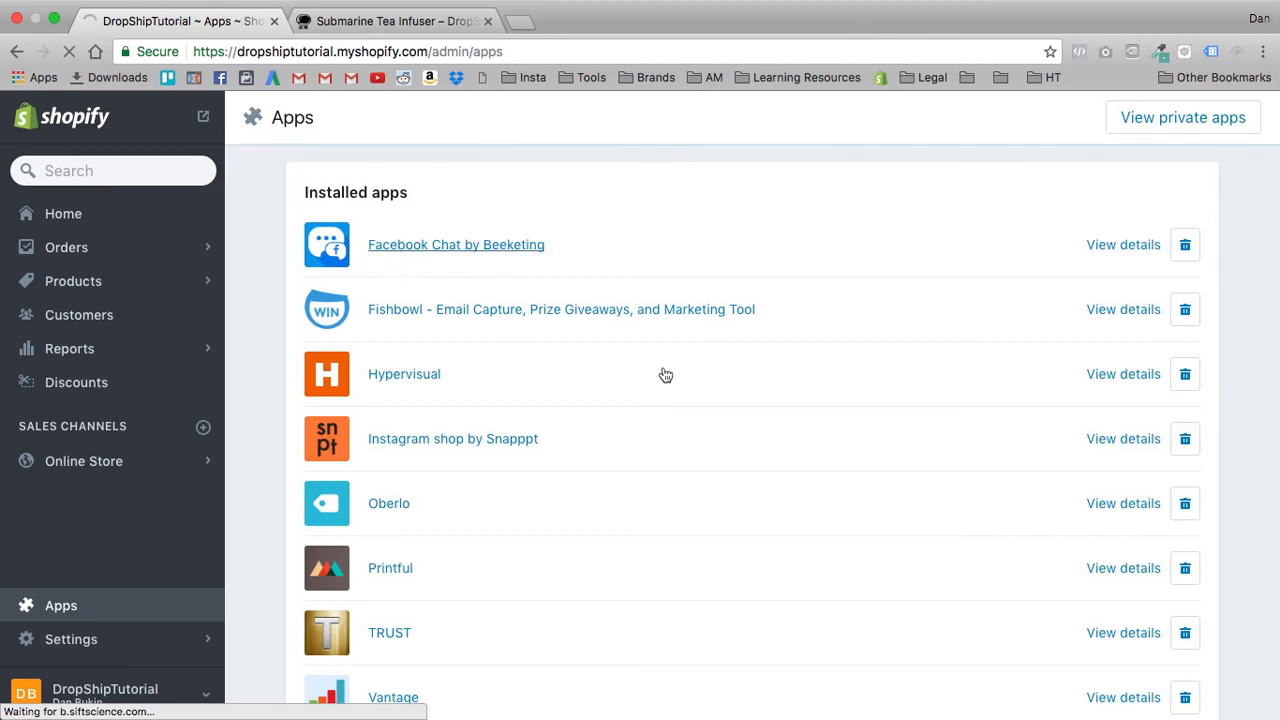
left_click_drag(445, 378, 372, 381)
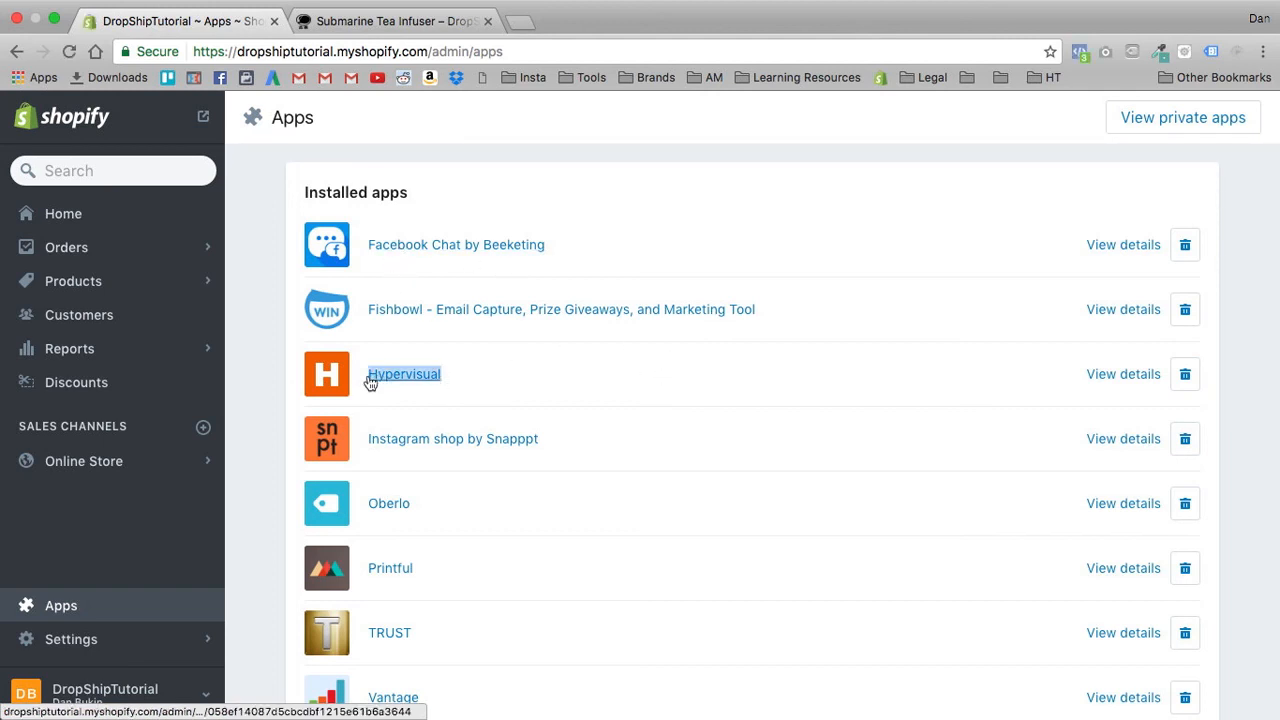
scroll(744, 463, "down", 5)
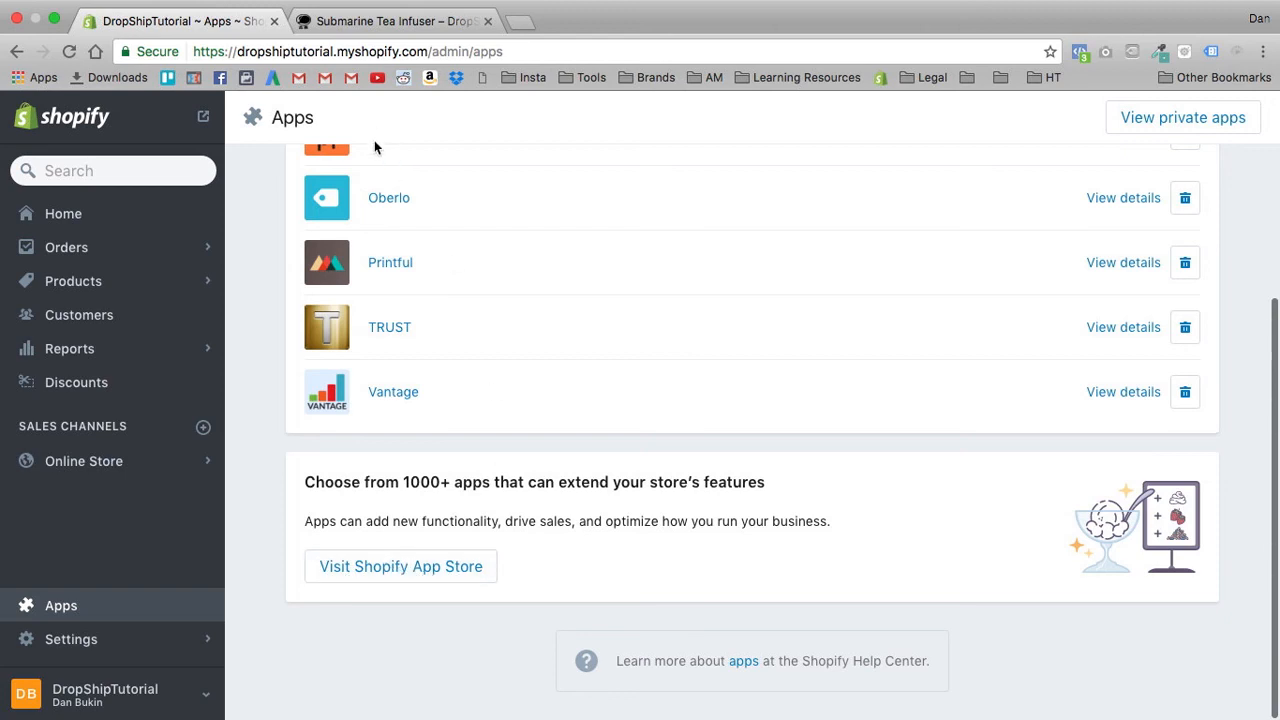
scroll(400, 200, "up", 2)
left_click(382, 193)
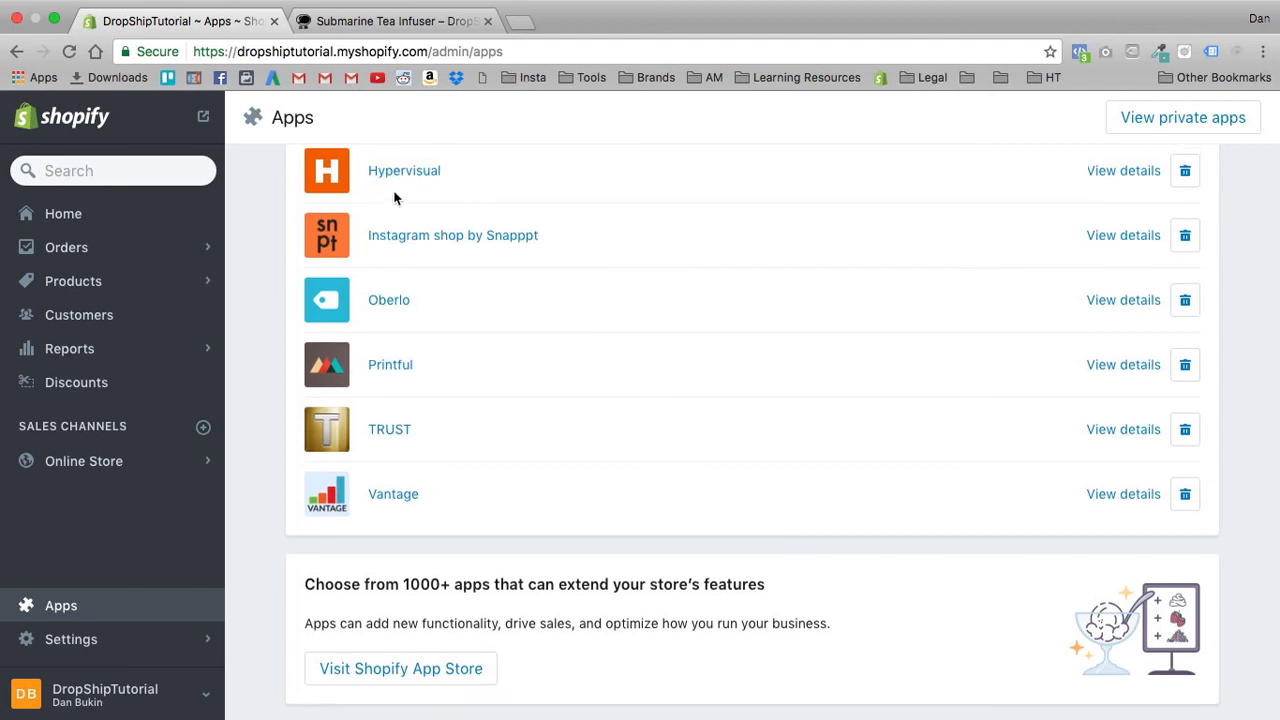
scroll(397, 197, "up", 2)
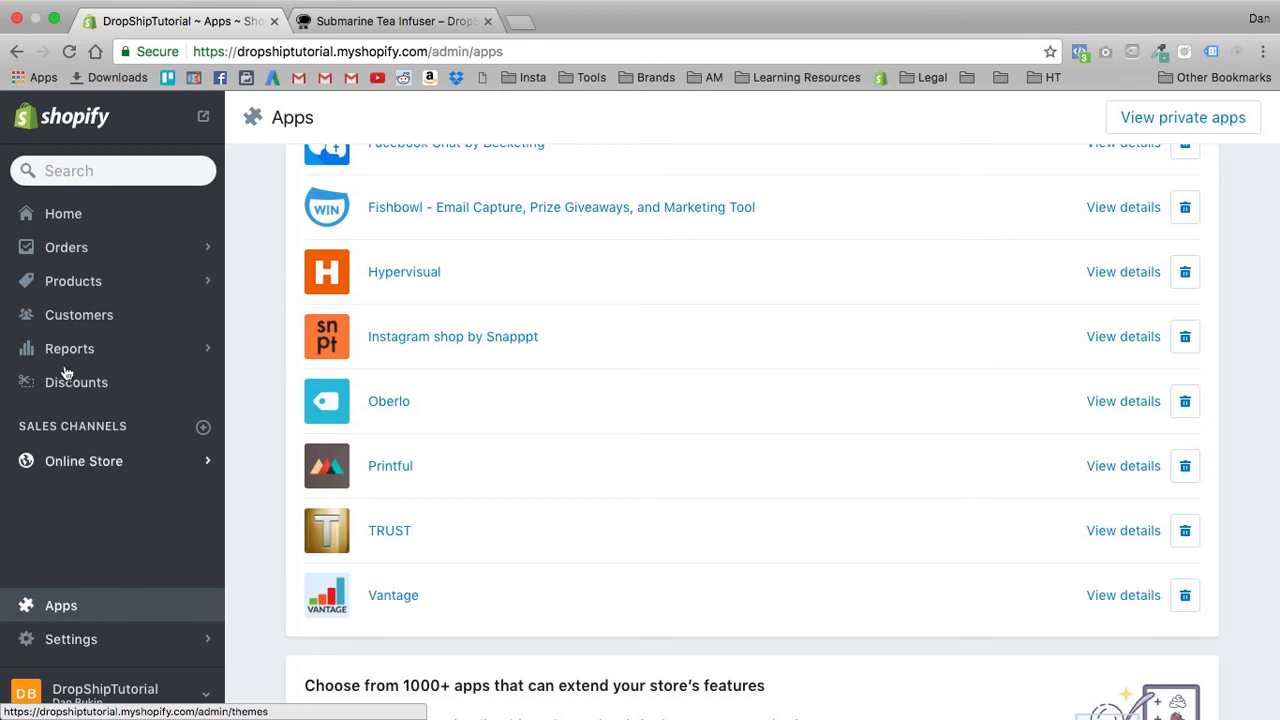
- Open the "I Love Tea So Matcha Unisex T-Shirt" product from the store's product list
left_click(57, 298)
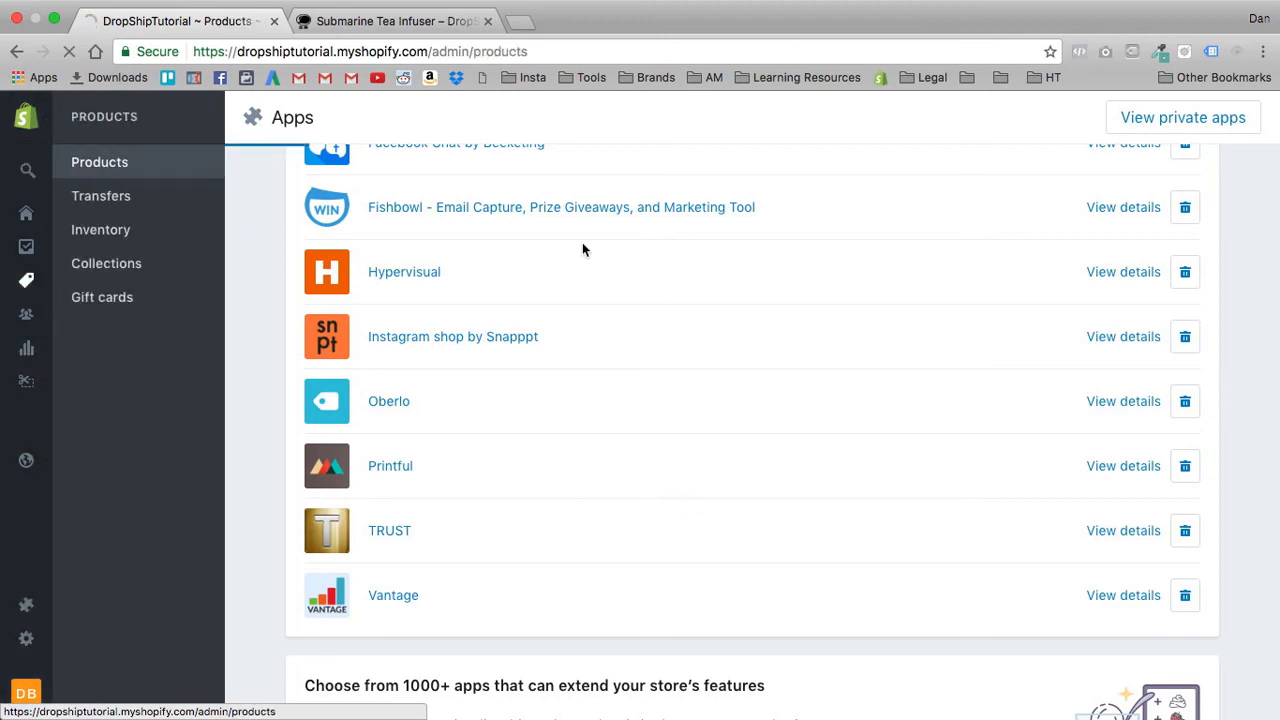
scroll(446, 414, "down", 6)
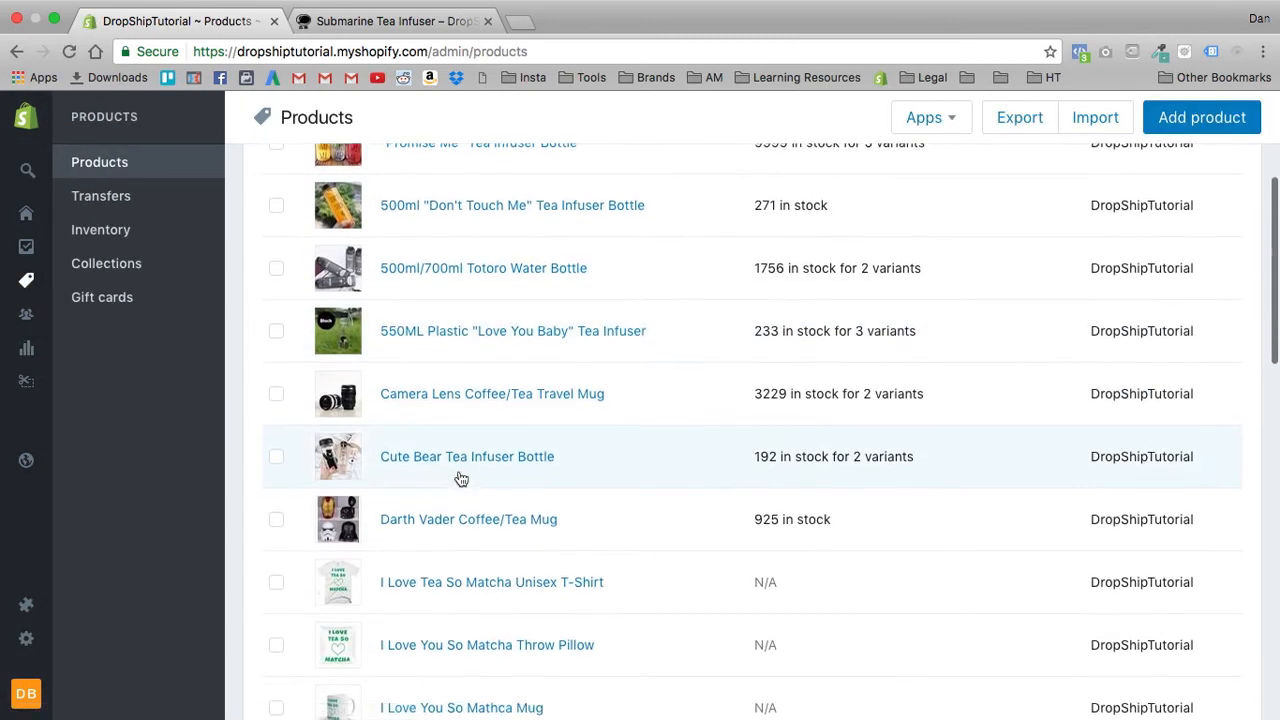
scroll(462, 478, "down", 1)
scroll(543, 411, "down", 5)
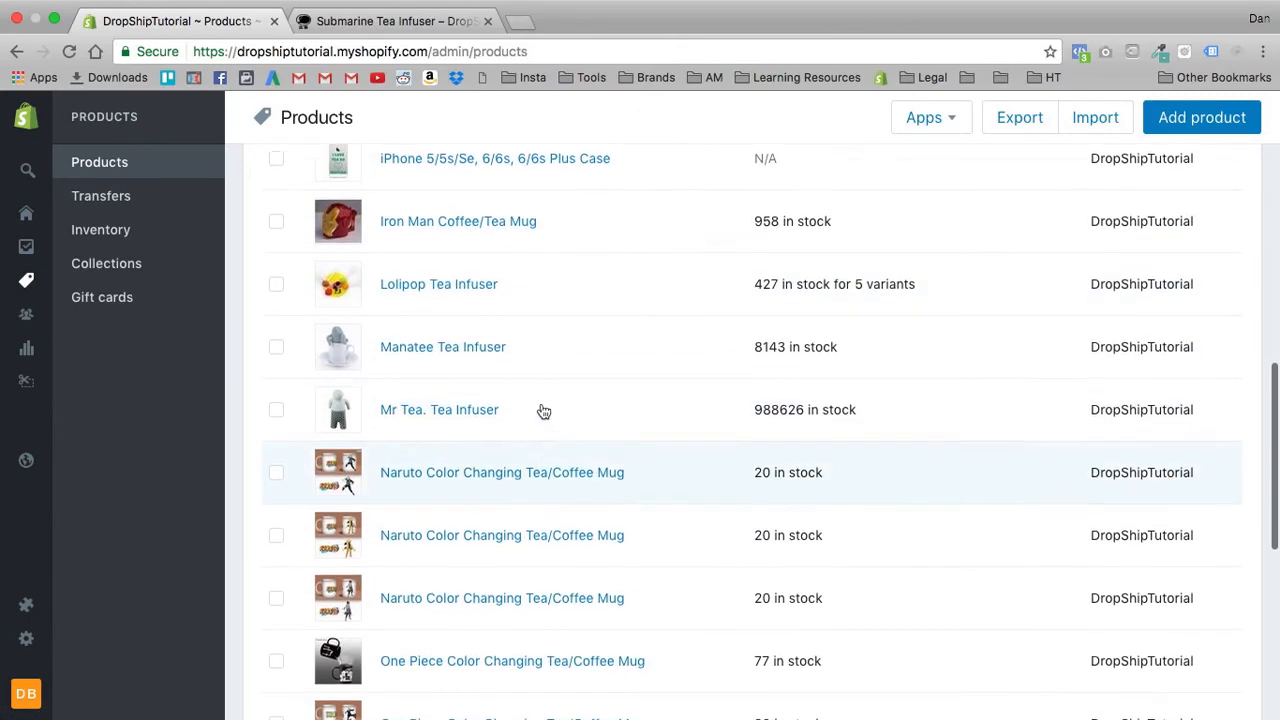
scroll(586, 405, "up", 5)
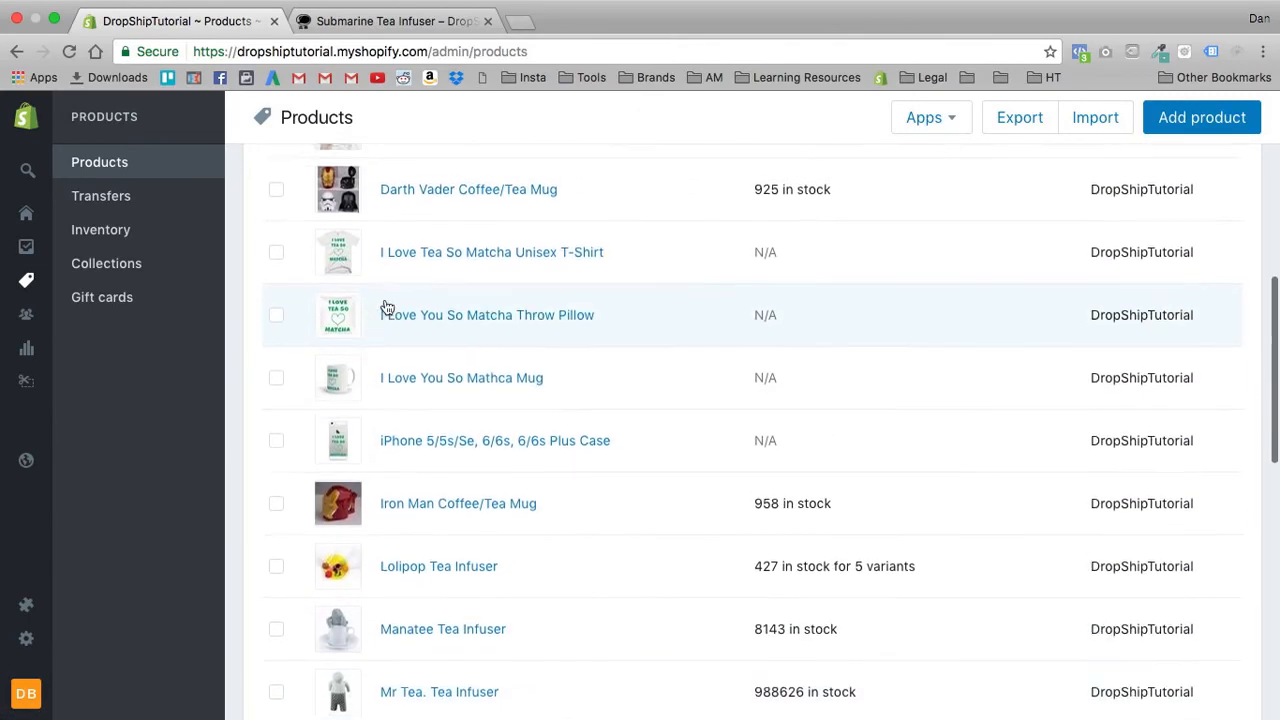
left_click(432, 272)
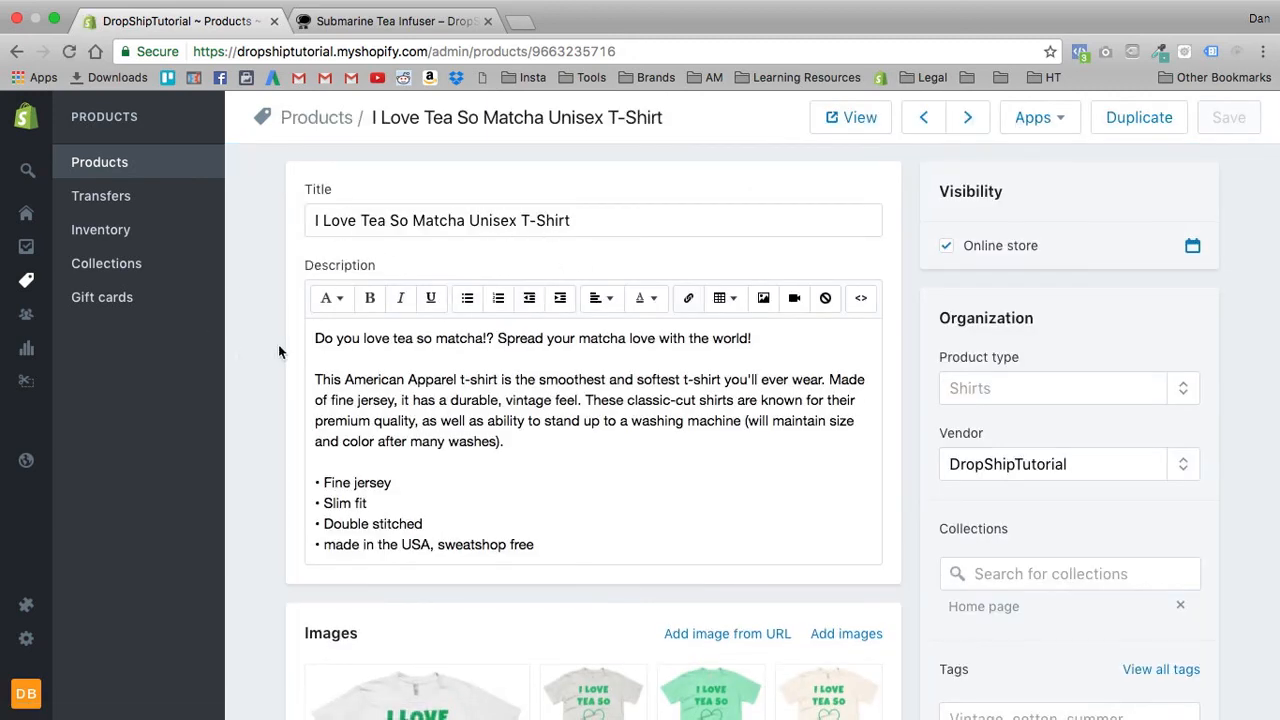
- Check the T-shirt's description and images, and open the product for editing as a Hypervisual page
scroll(280, 350, "down", 2)
scroll(283, 350, "down", 3)
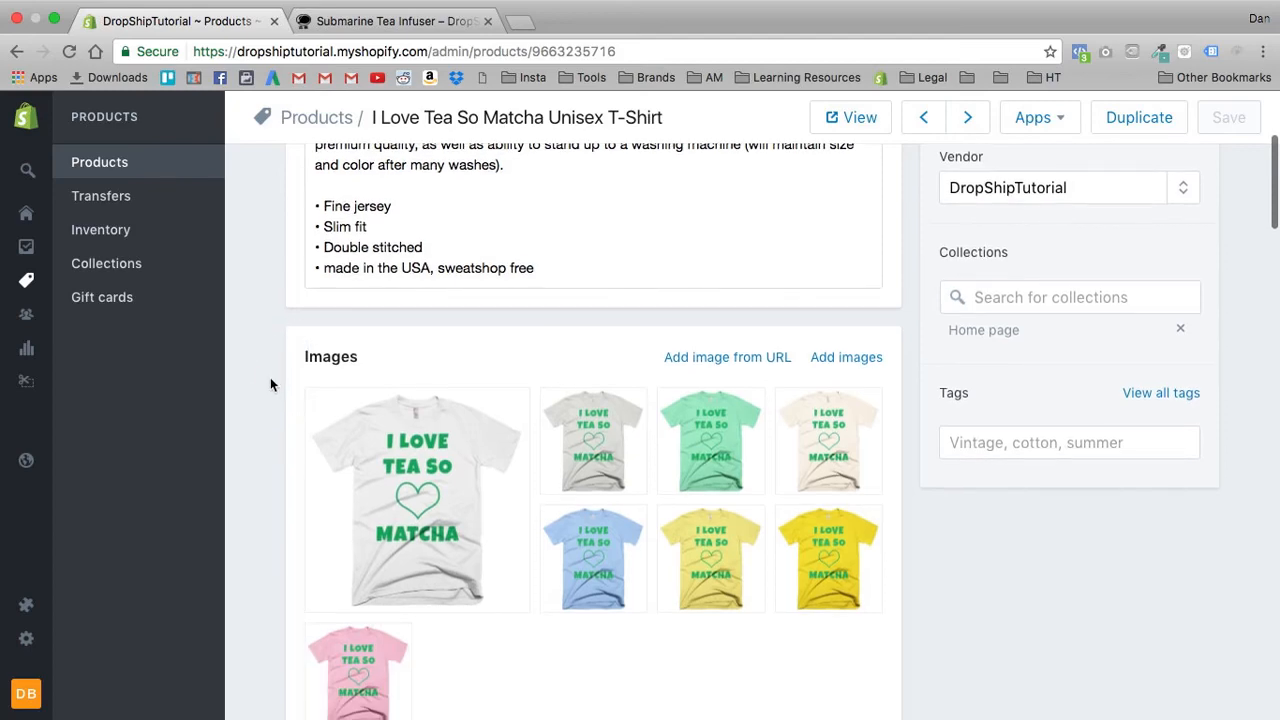
scroll(280, 350, "up", 3)
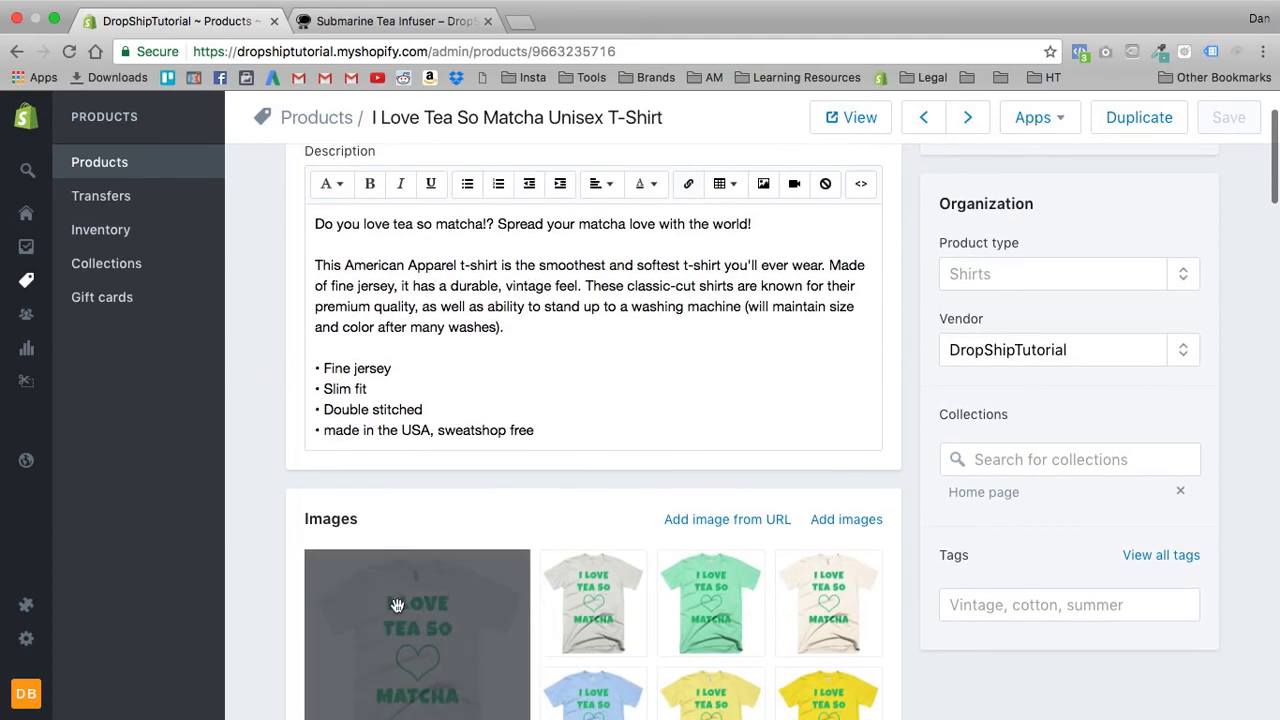
scroll(263, 464, "up", 2)
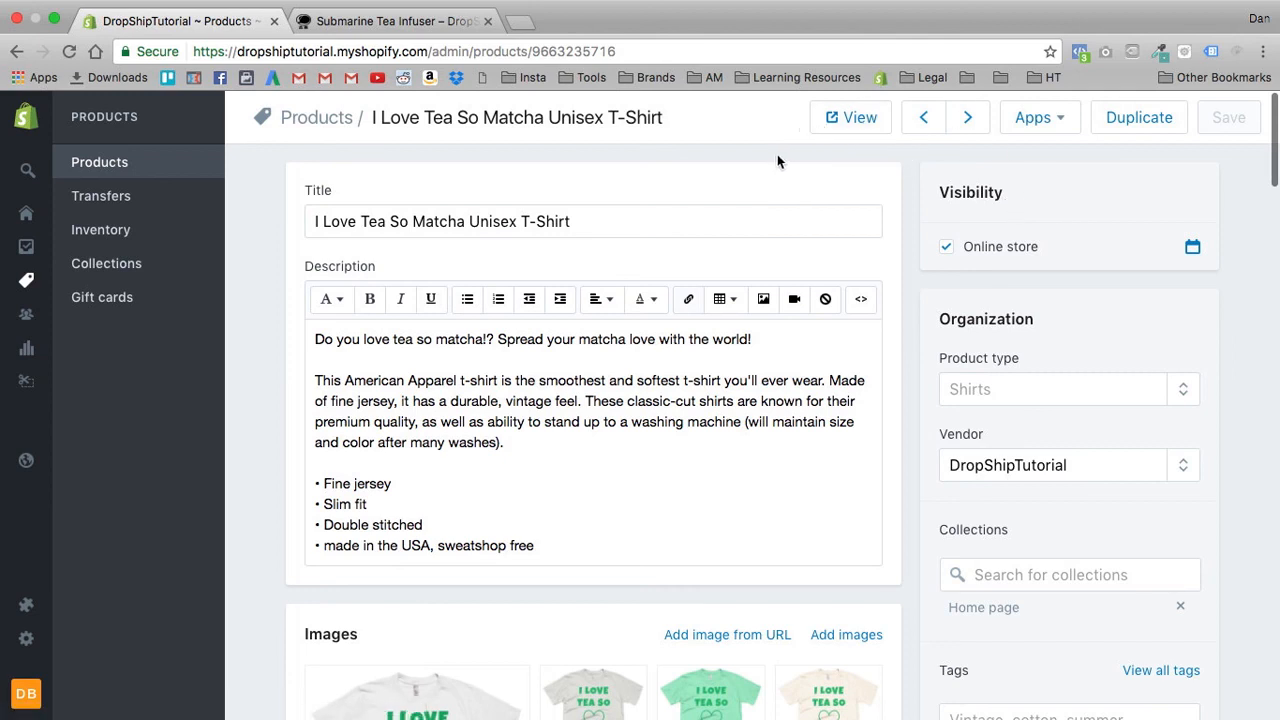
left_click(1058, 121)
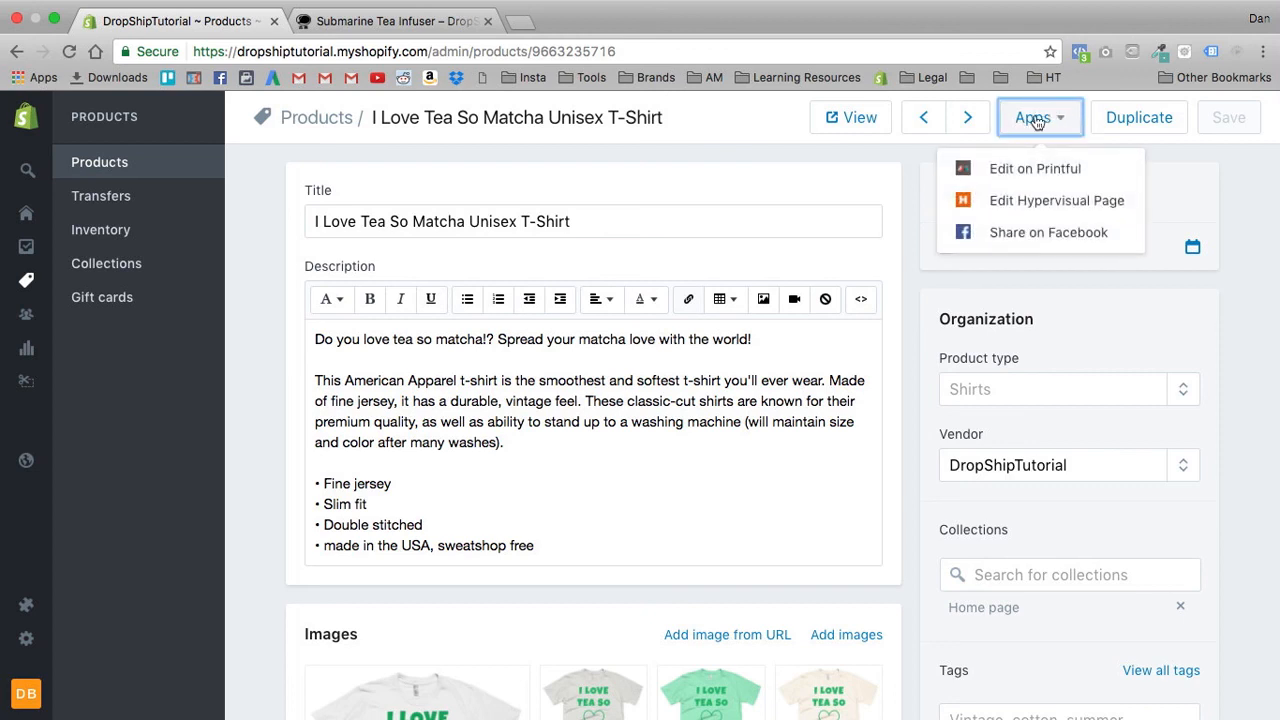
left_click(1044, 203)
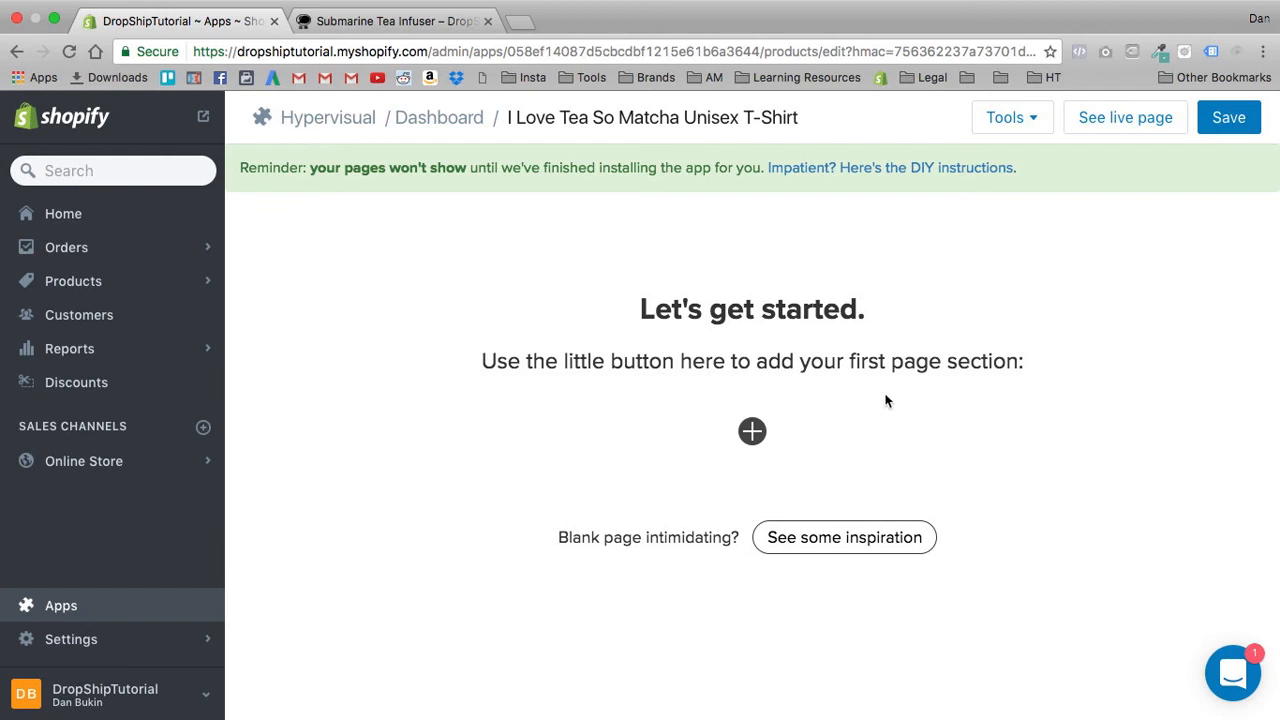
- Add a heading section to the empty page with the text "Do You LOVE Tea SO Matcha?"
left_click(752, 431)
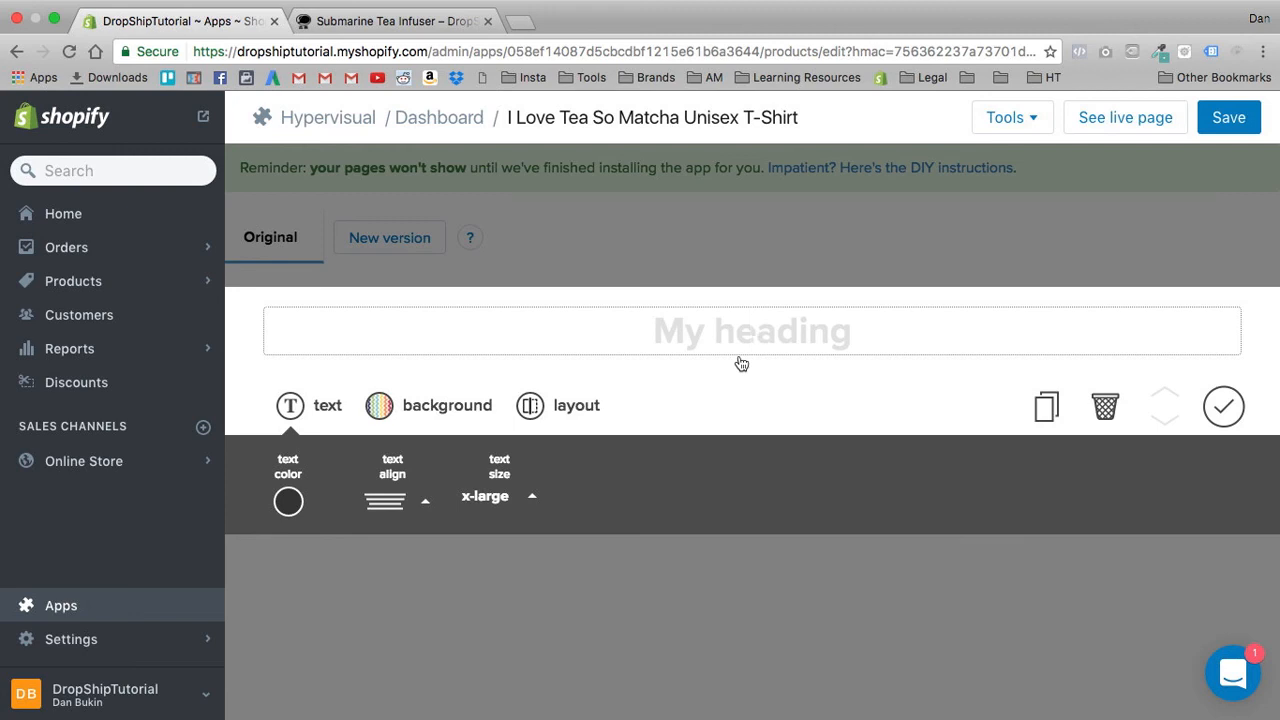
type("Do You Love")
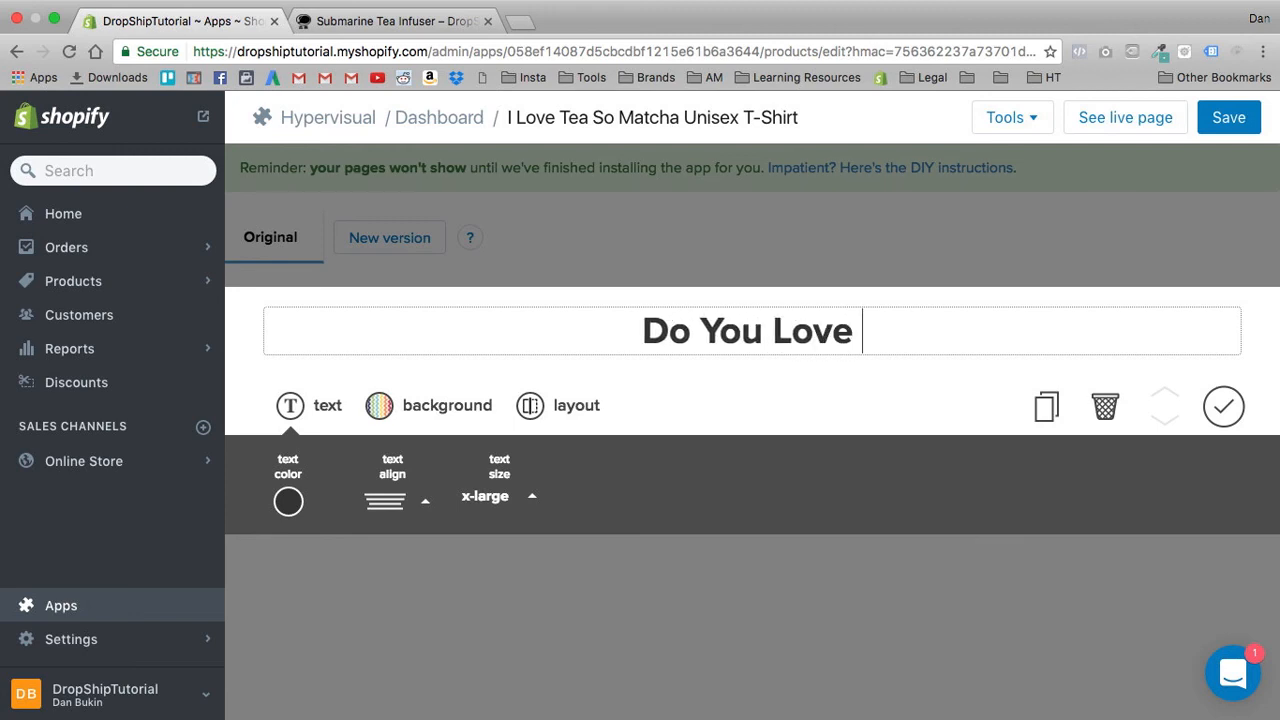
key("BackSpace")
key("BackSpace")
key("BackSpace")
key("BackSpace")
type("OVE ")
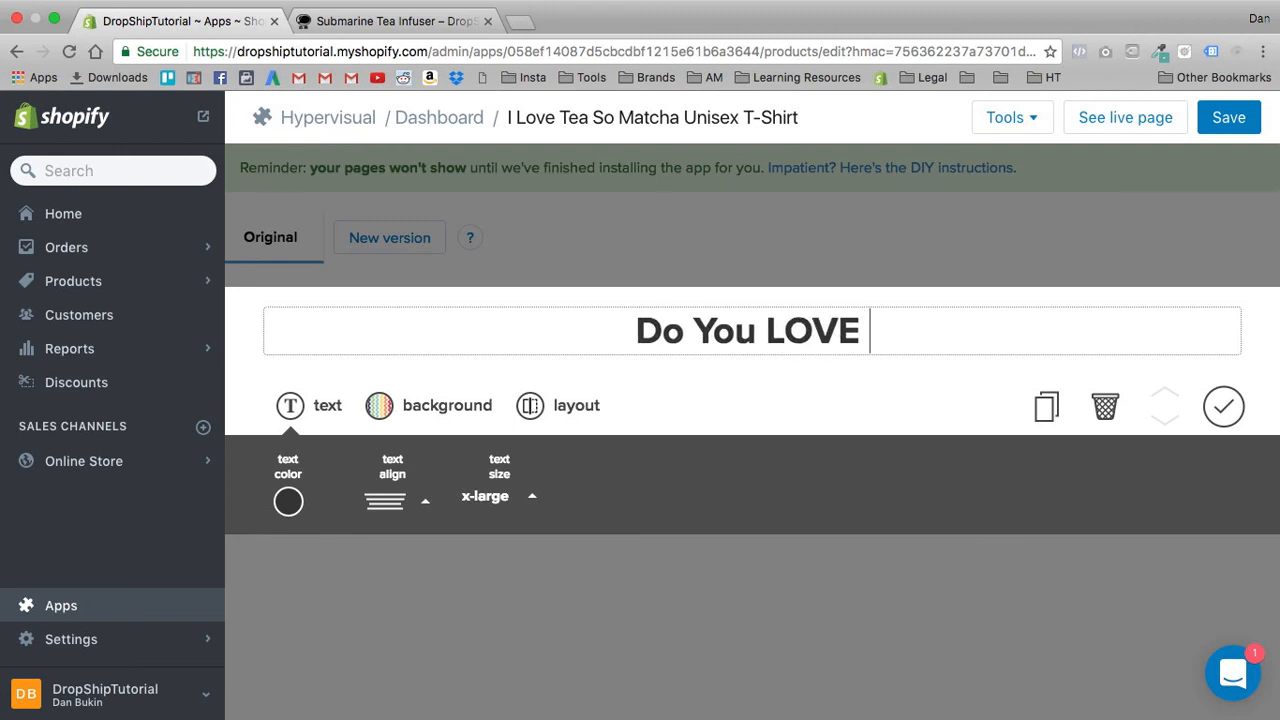
type("Tea SO ")
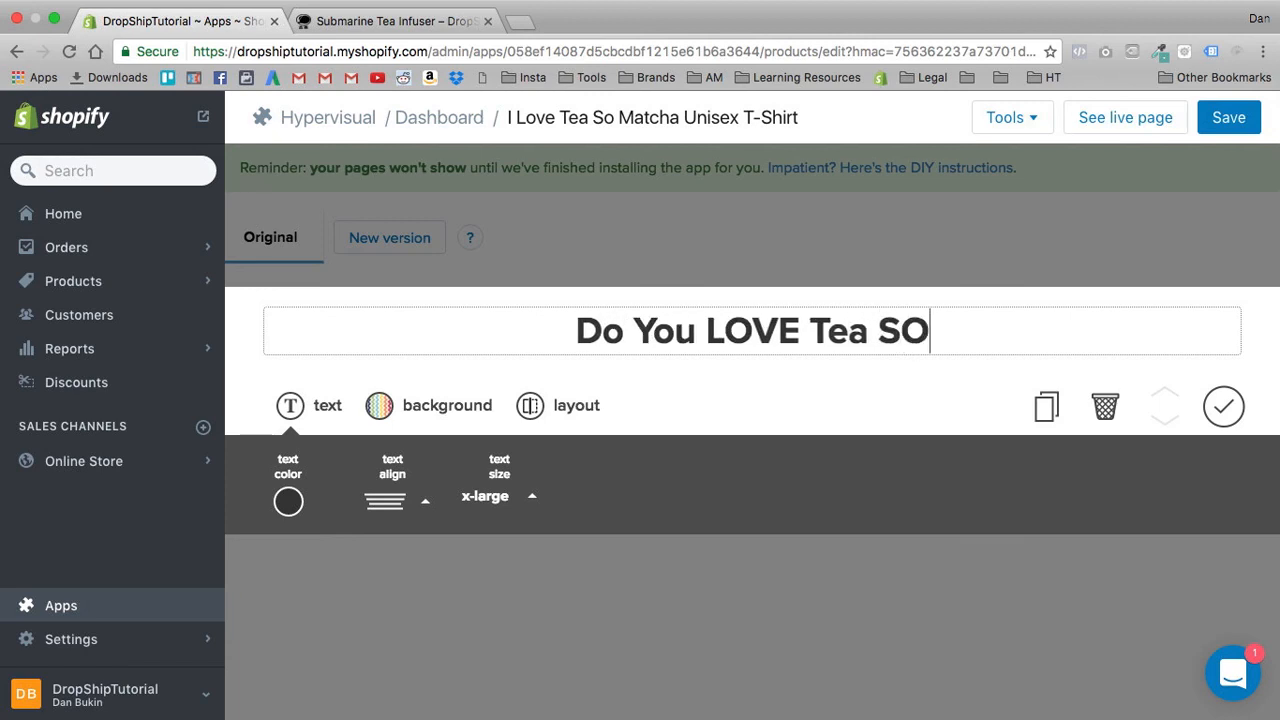
type("a")
key("BackSpace")
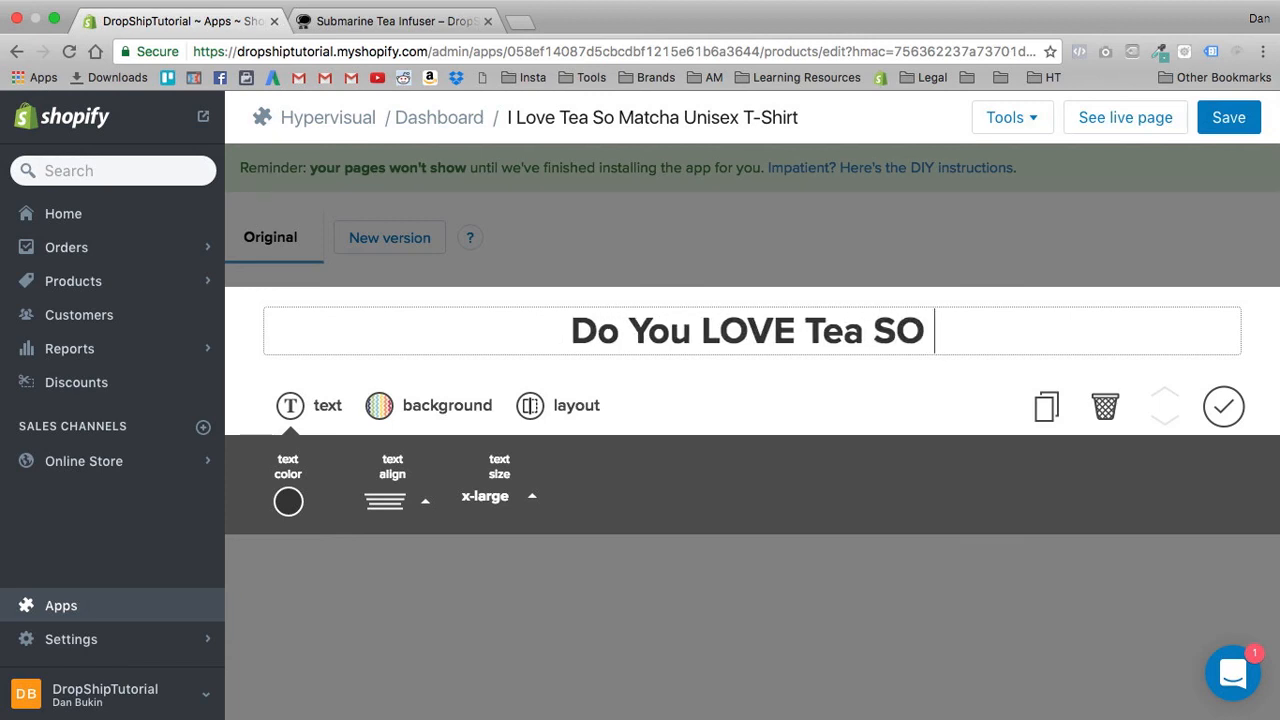
type("Matcha?")
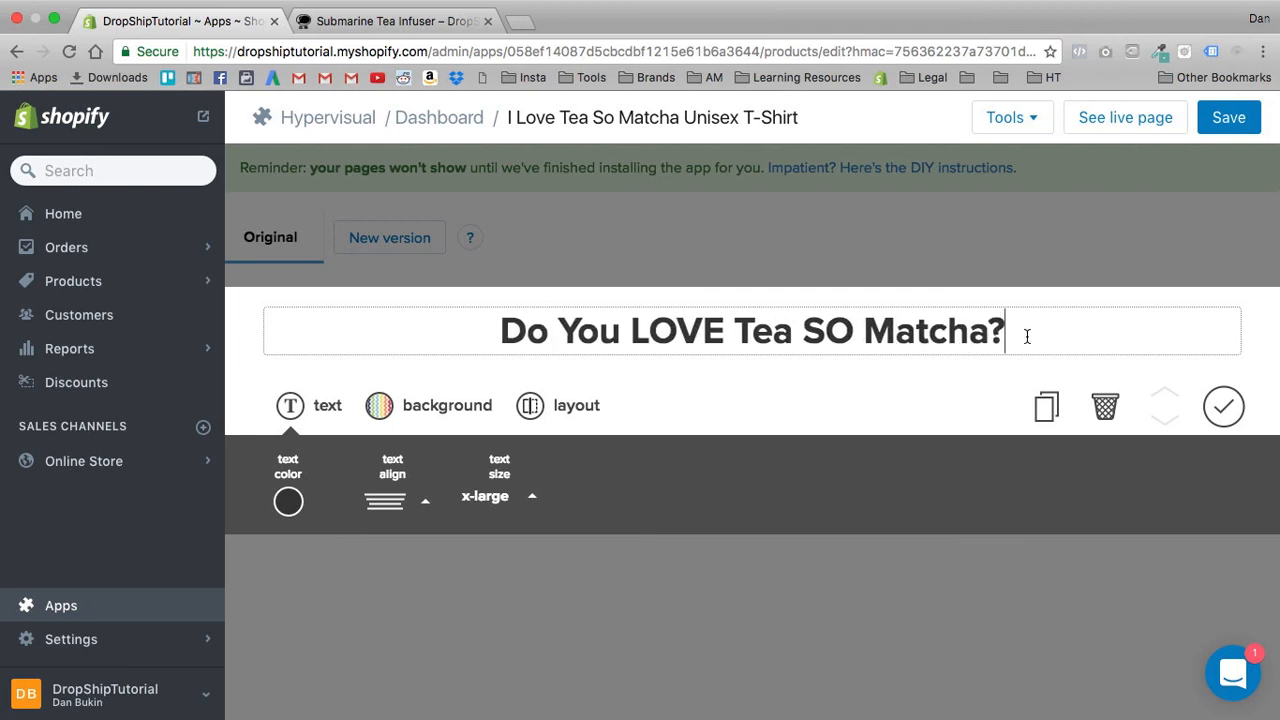
left_click(1223, 406)
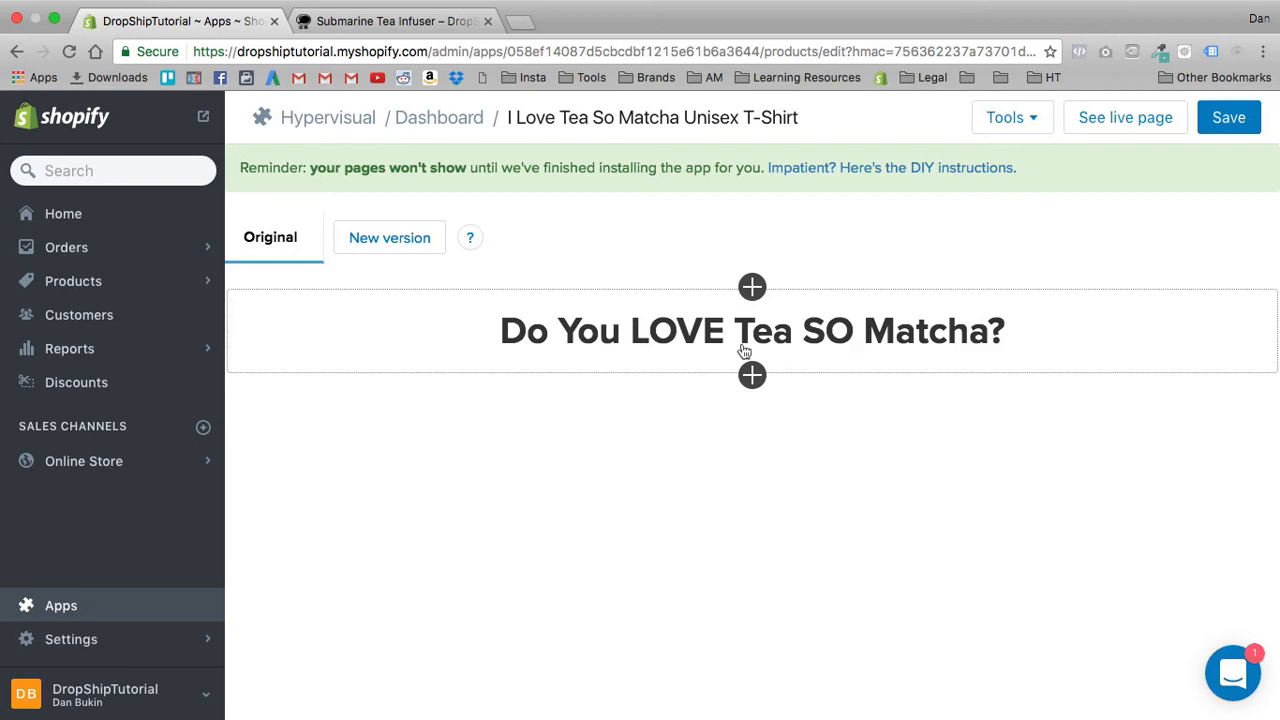
- Change the capitalised words in the heading so it reads "Do You Love Tea So Matcha?"
key("ctrl+Tab")
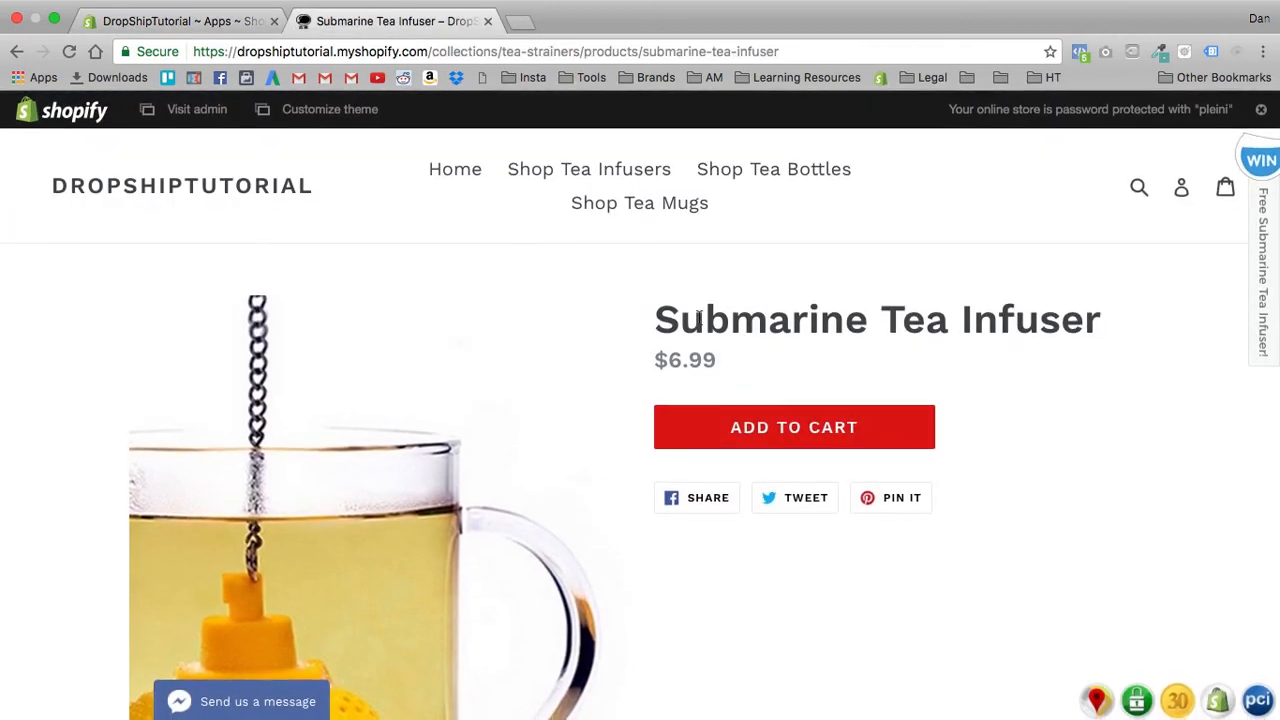
left_click(143, 28)
double_click(688, 331)
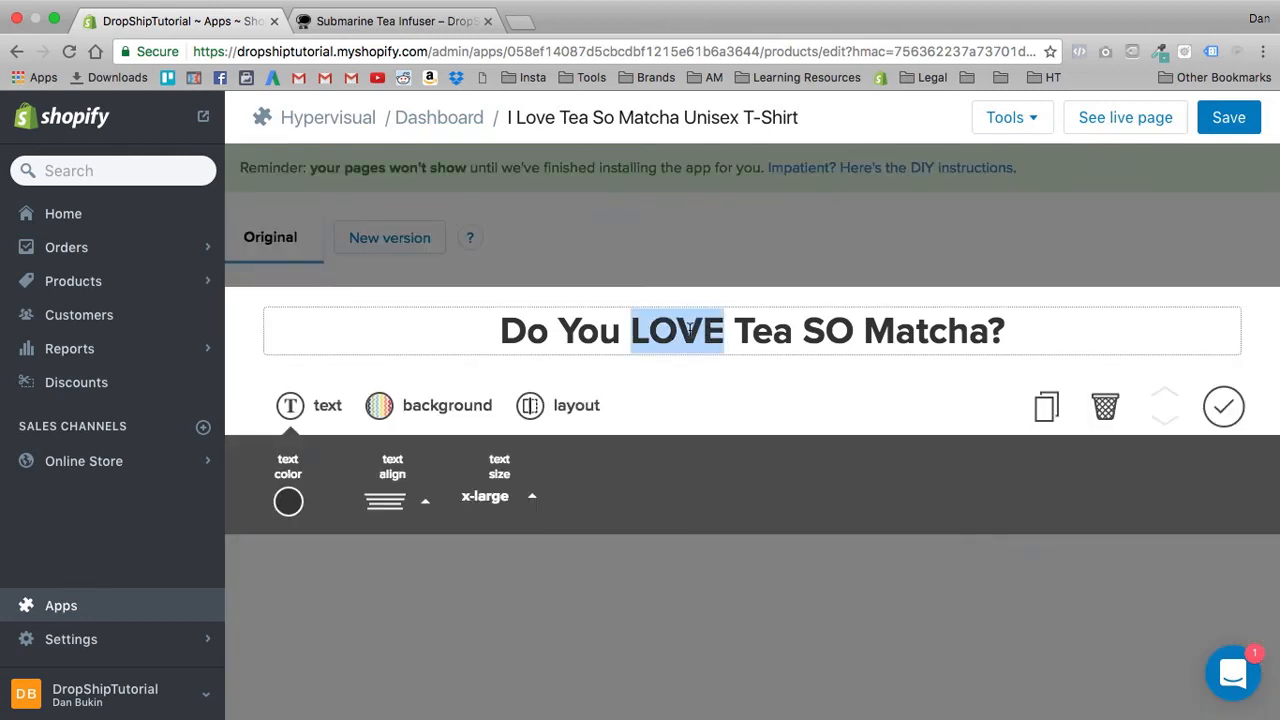
type("Love")
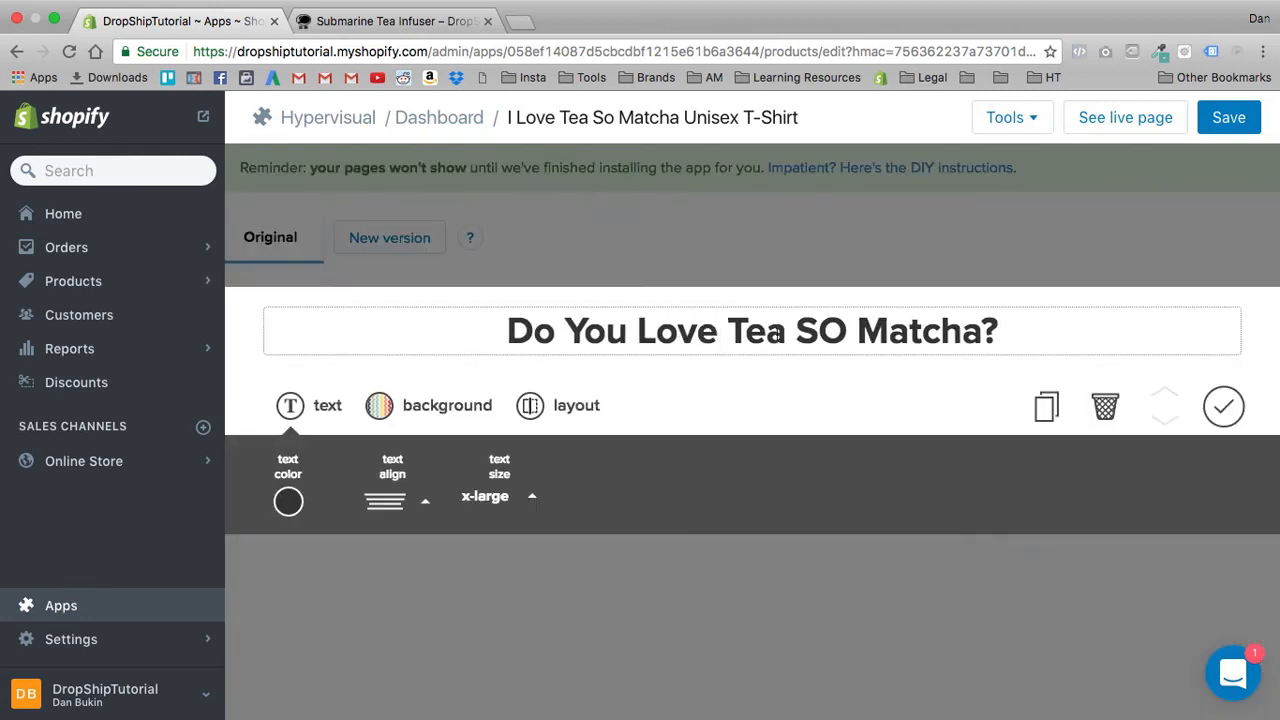
double_click(820, 330)
type("So")
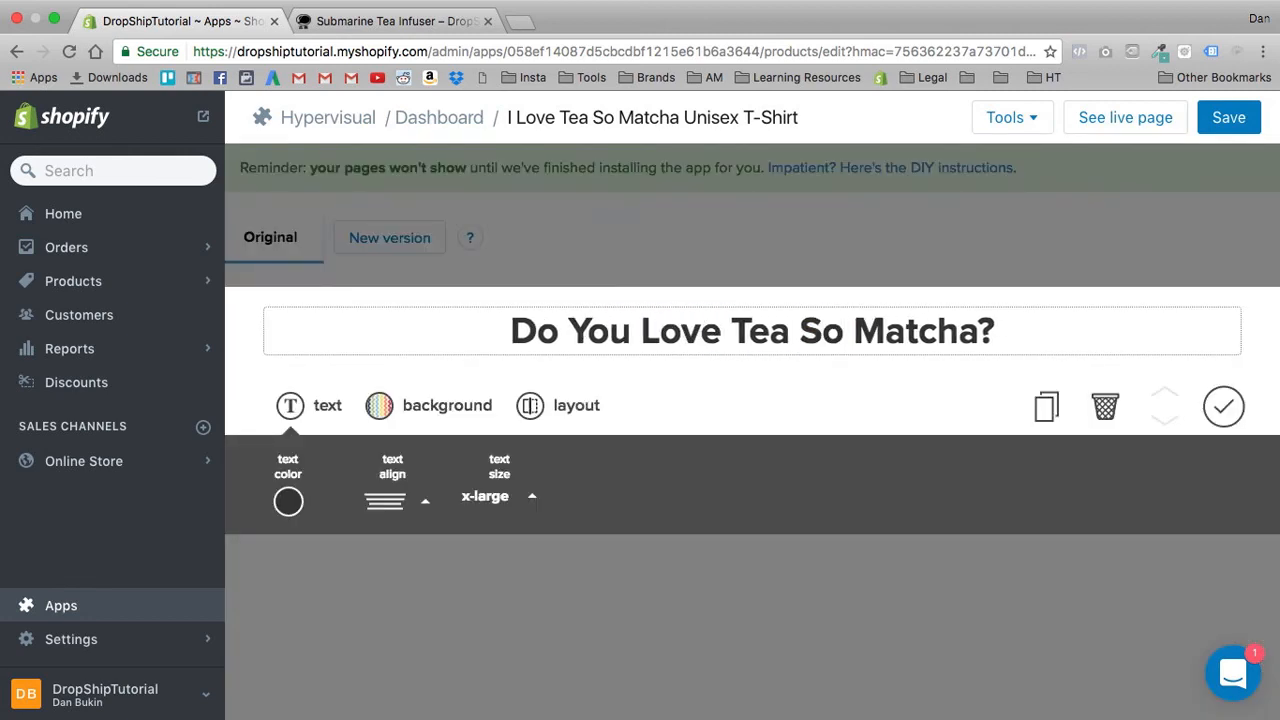
left_click(1223, 405)
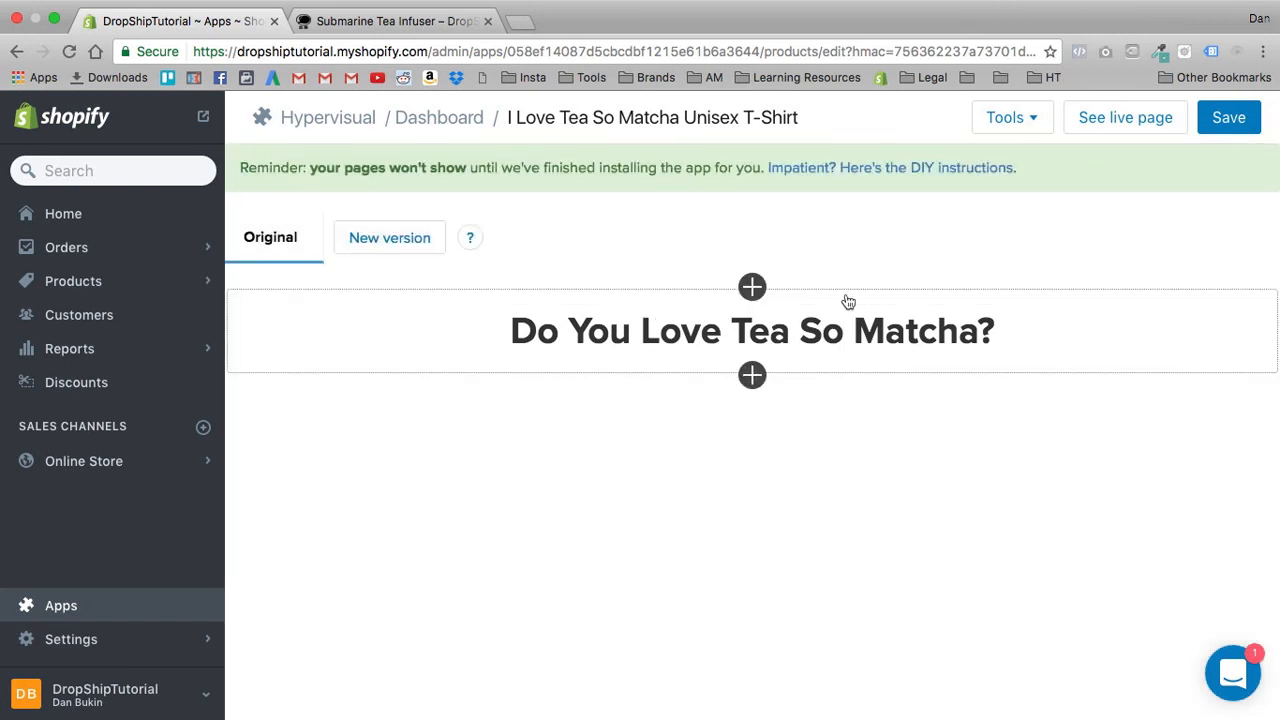
- Add a two-column section below the heading and place the white "I Love Tea So Matcha" T-shirt product image in its first column
left_click(752, 376)
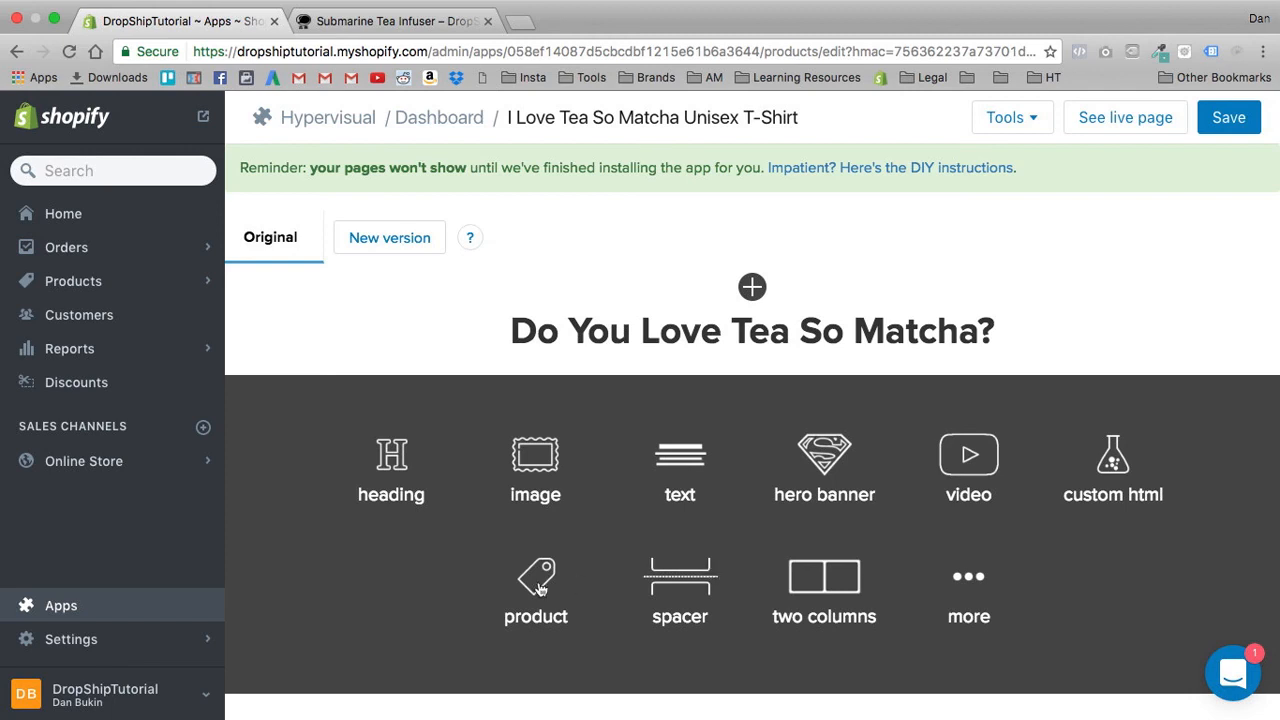
left_click(826, 590)
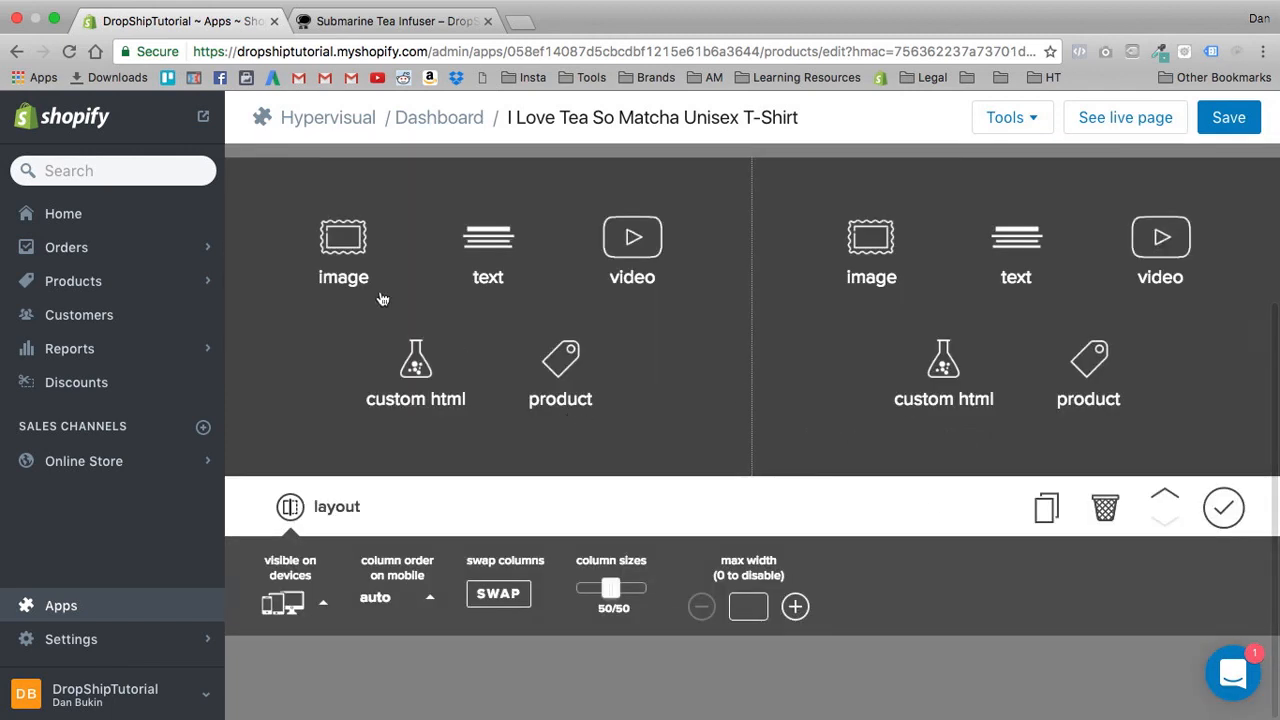
left_click(343, 246)
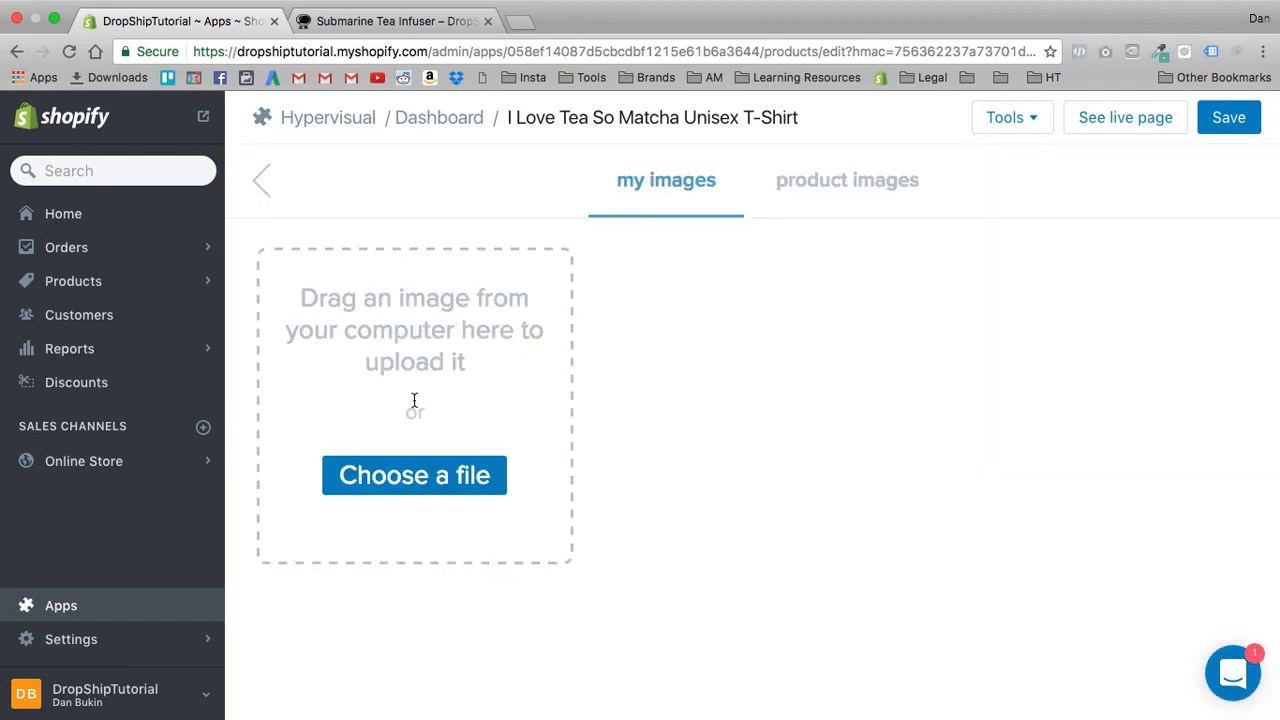
left_click(826, 206)
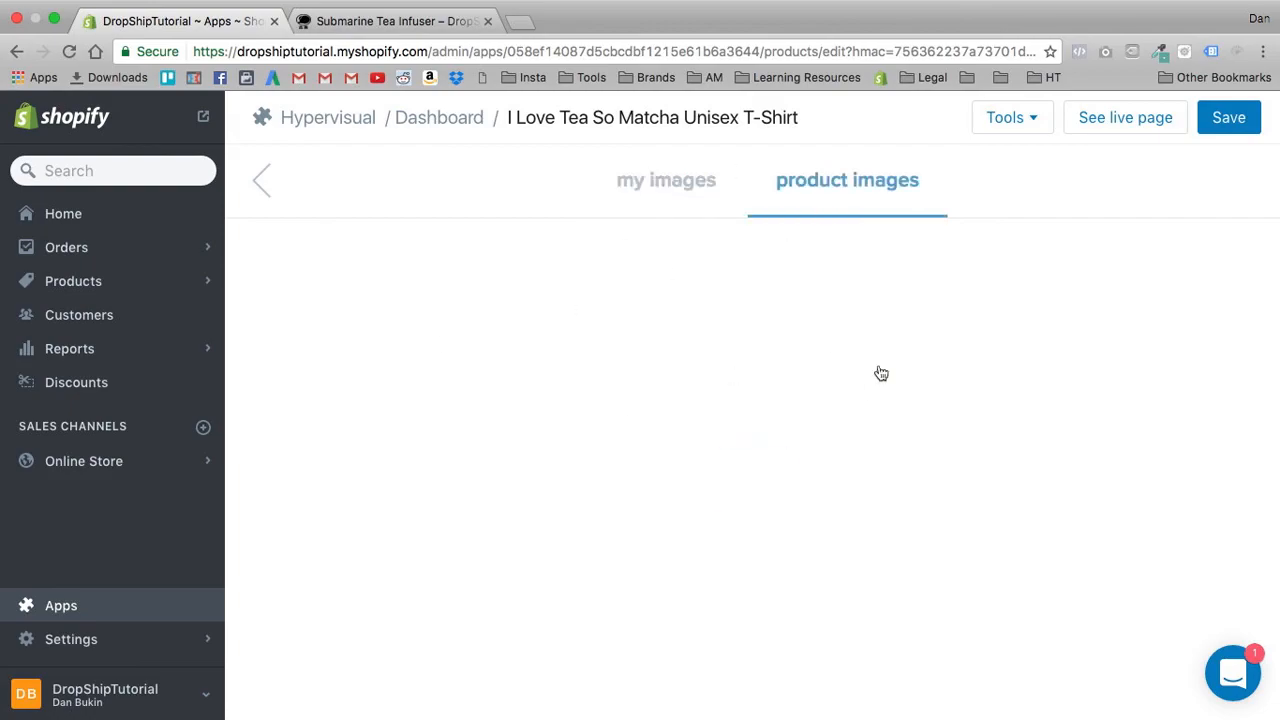
scroll(415, 413, "down", 10)
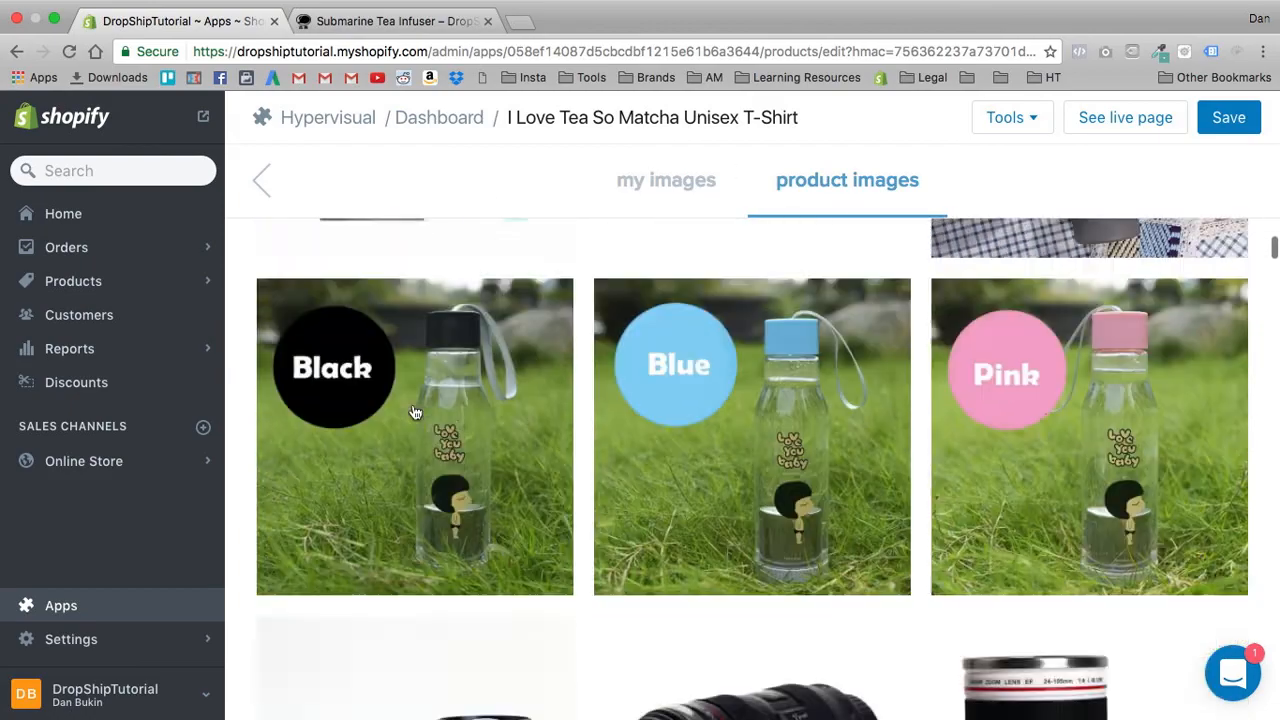
scroll(415, 413, "down", 15)
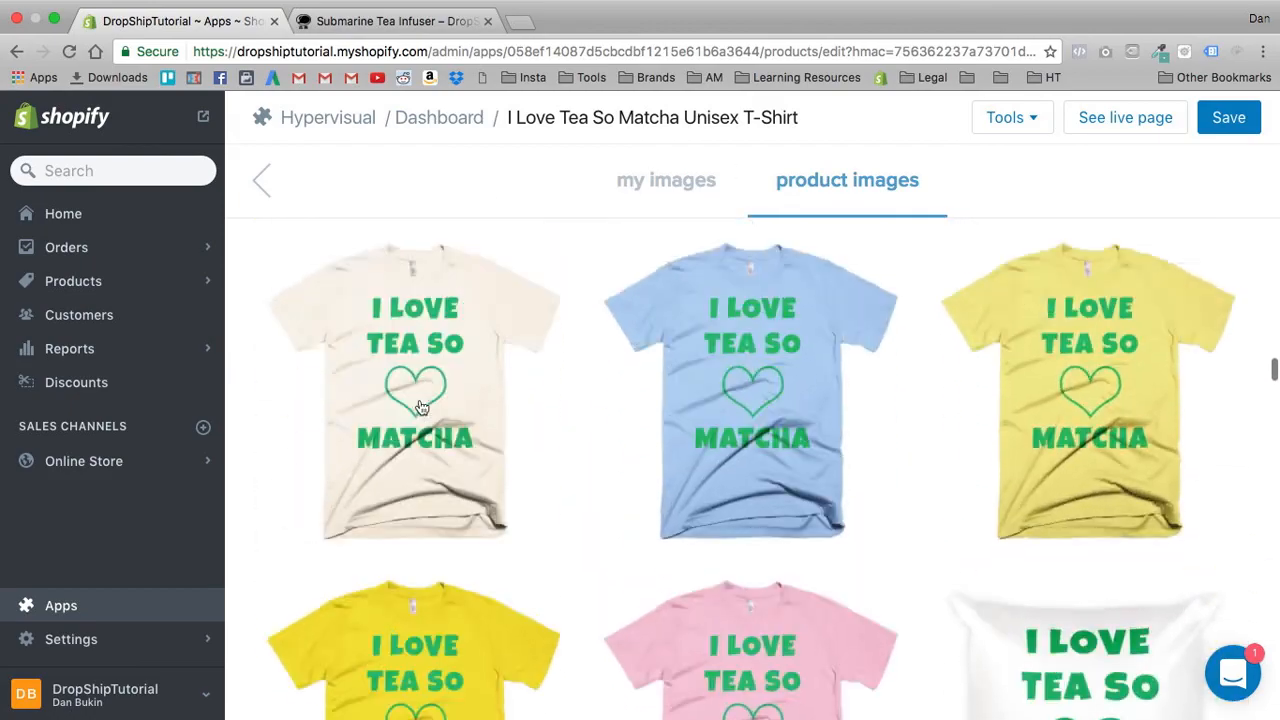
scroll(421, 406, "up", 5)
scroll(423, 400, "down", 2)
left_click(399, 433)
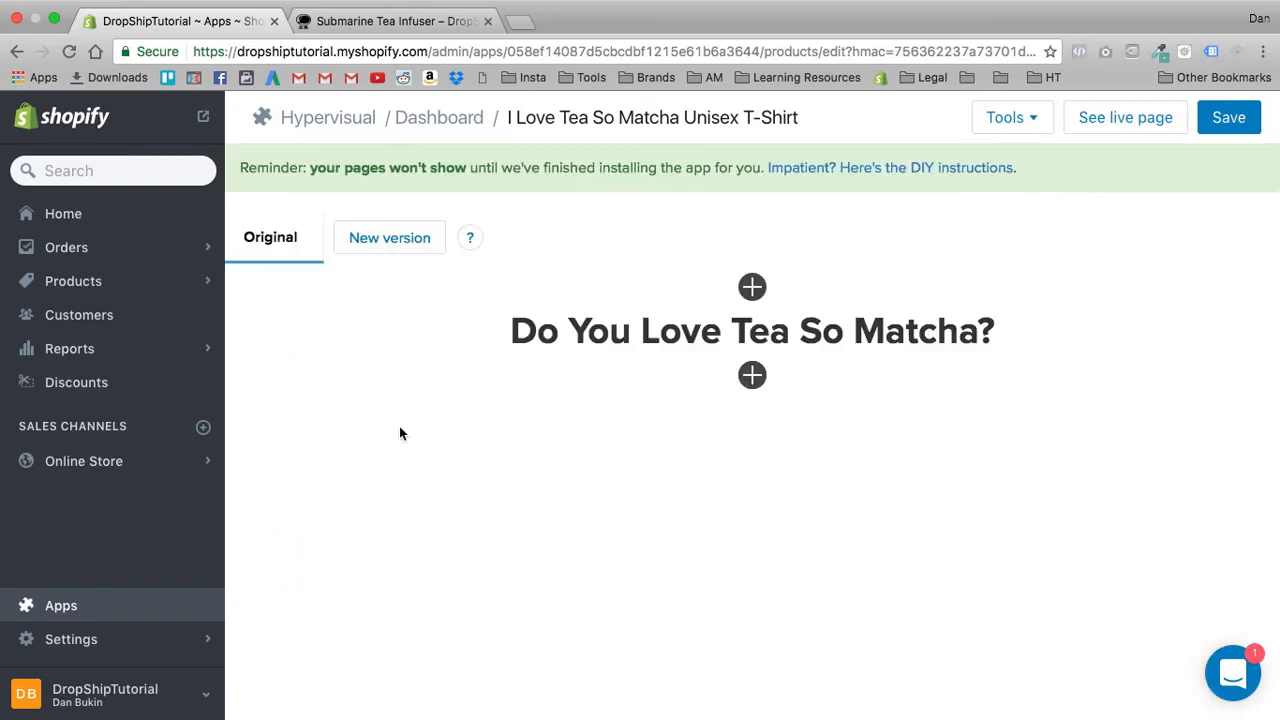
- Add a text block in the empty column beside the T-shirt with the headline "Share Your Love Of Matcha With The World!"
scroll(508, 538, "down", 3)
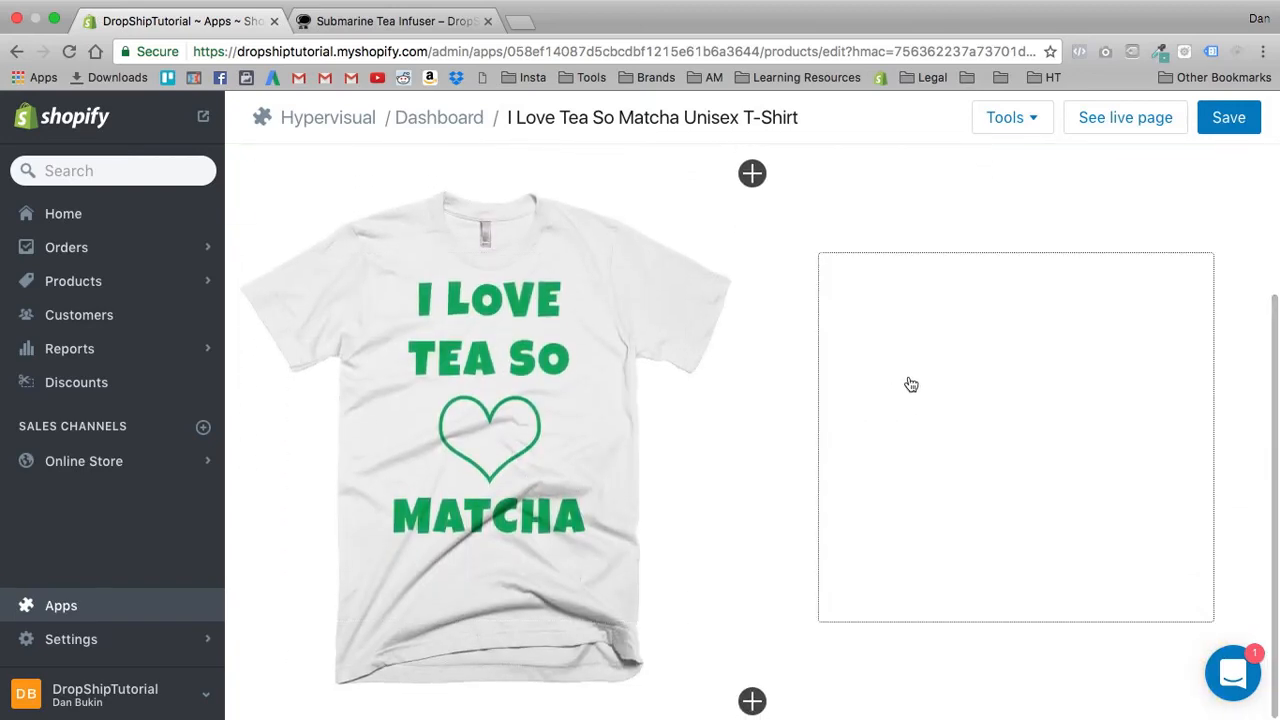
left_click(911, 385)
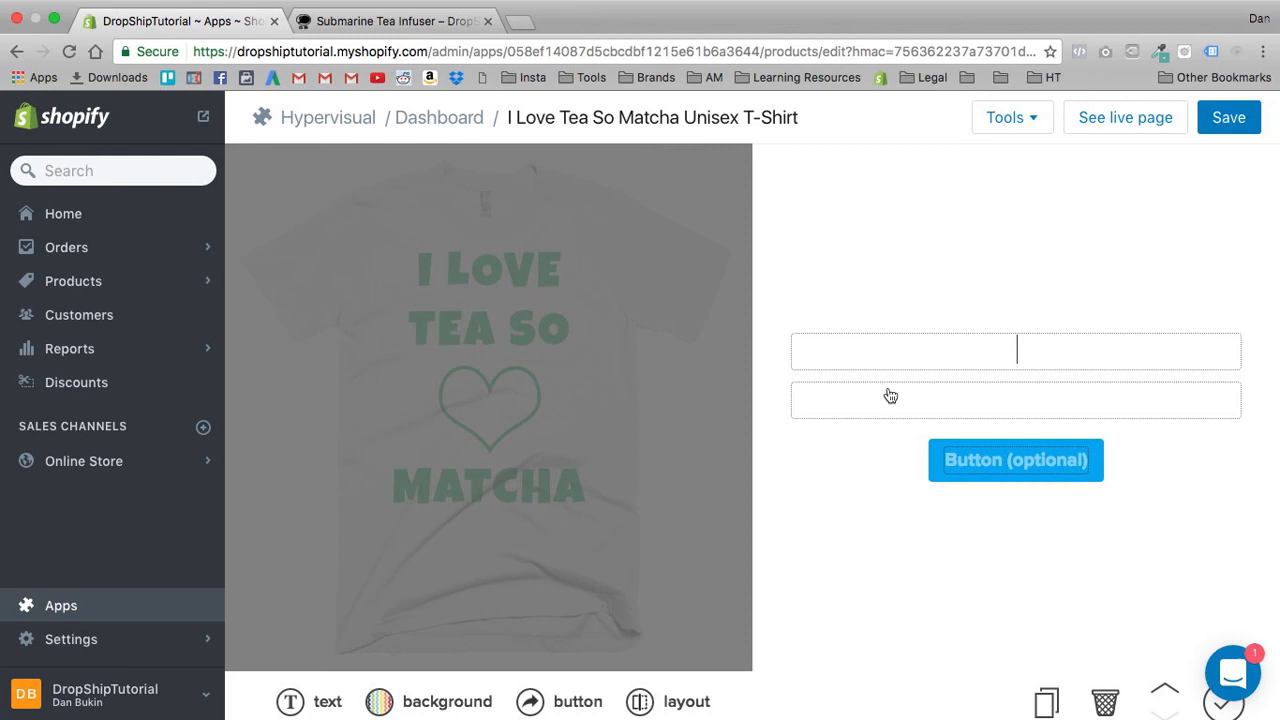
left_click(1045, 344)
type("Share Your L")
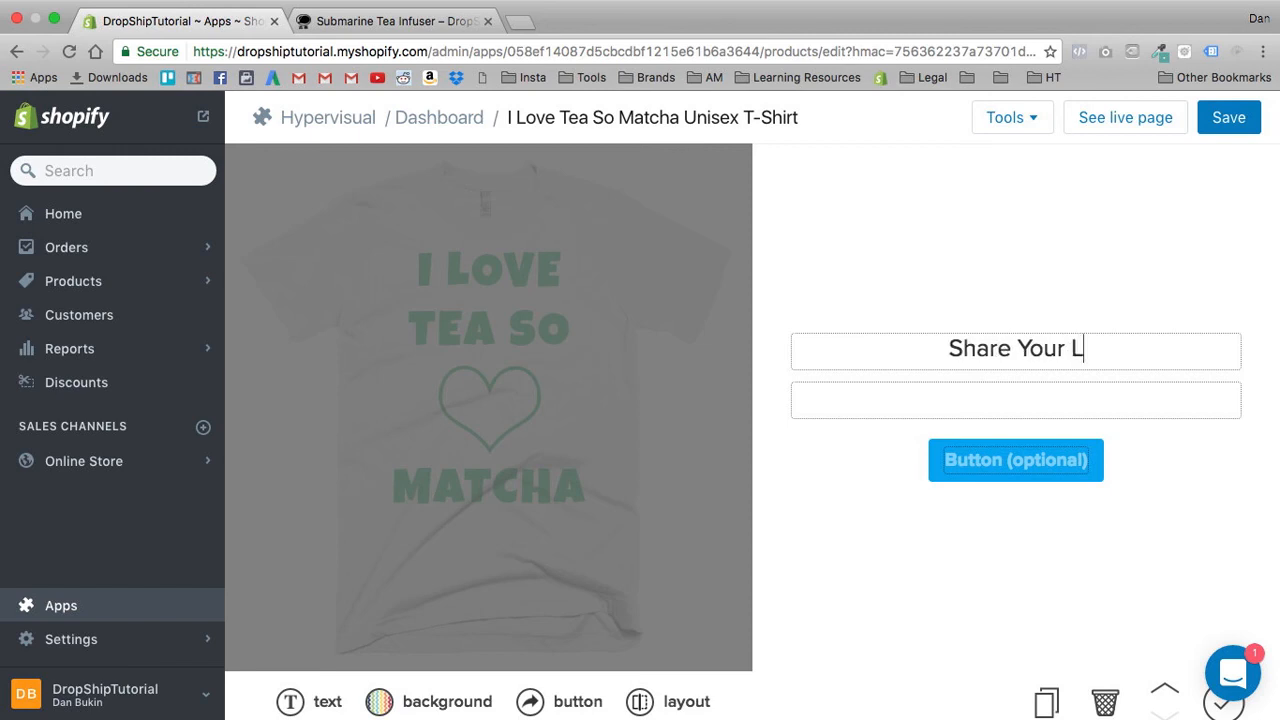
type("ove Of Ma")
type("tch")
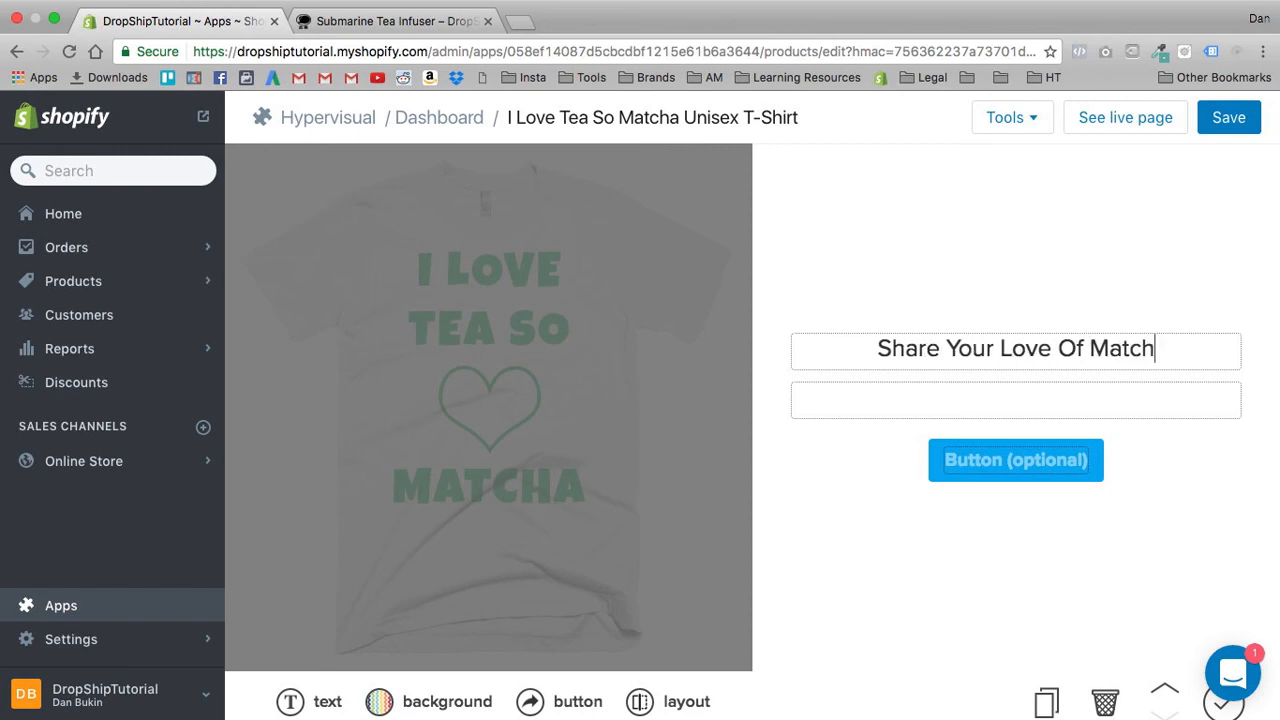
type("a With The W")
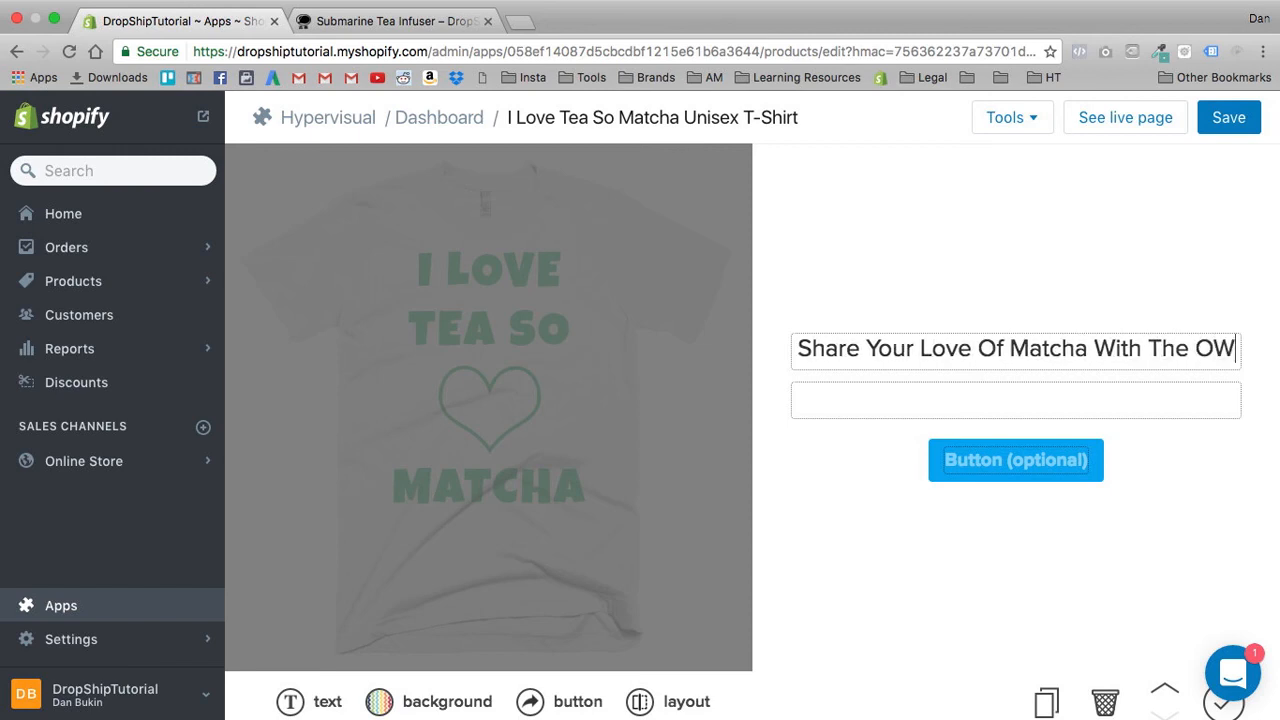
type("orld!")
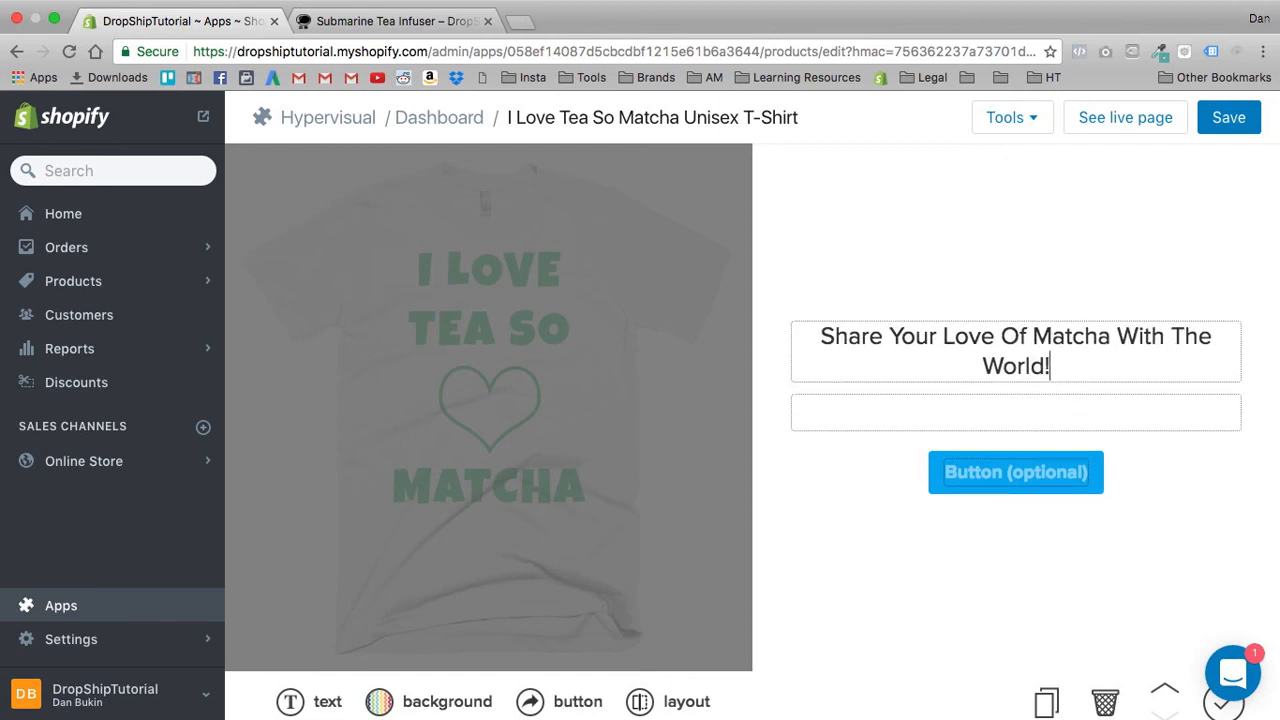
- Shorten the text block's headline to "Share Your Love Of Matcha!"
left_click(997, 415)
triple_click(994, 365)
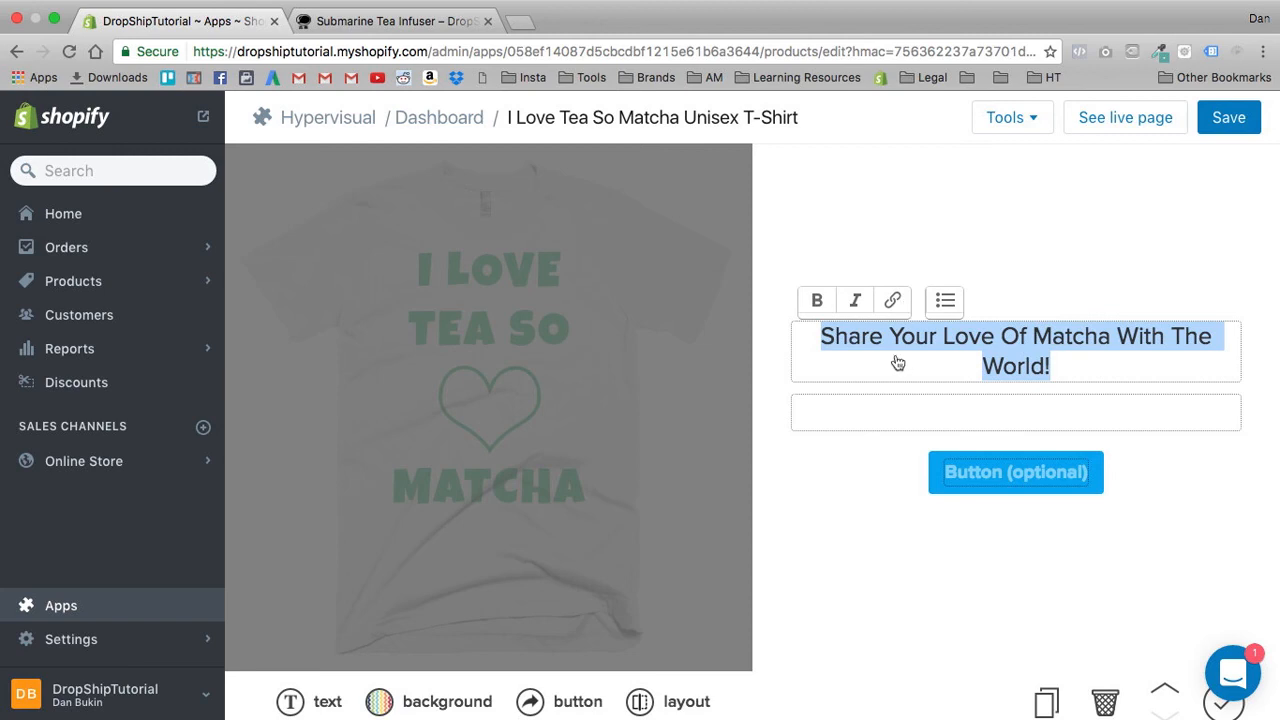
left_click(964, 451)
left_click(964, 426)
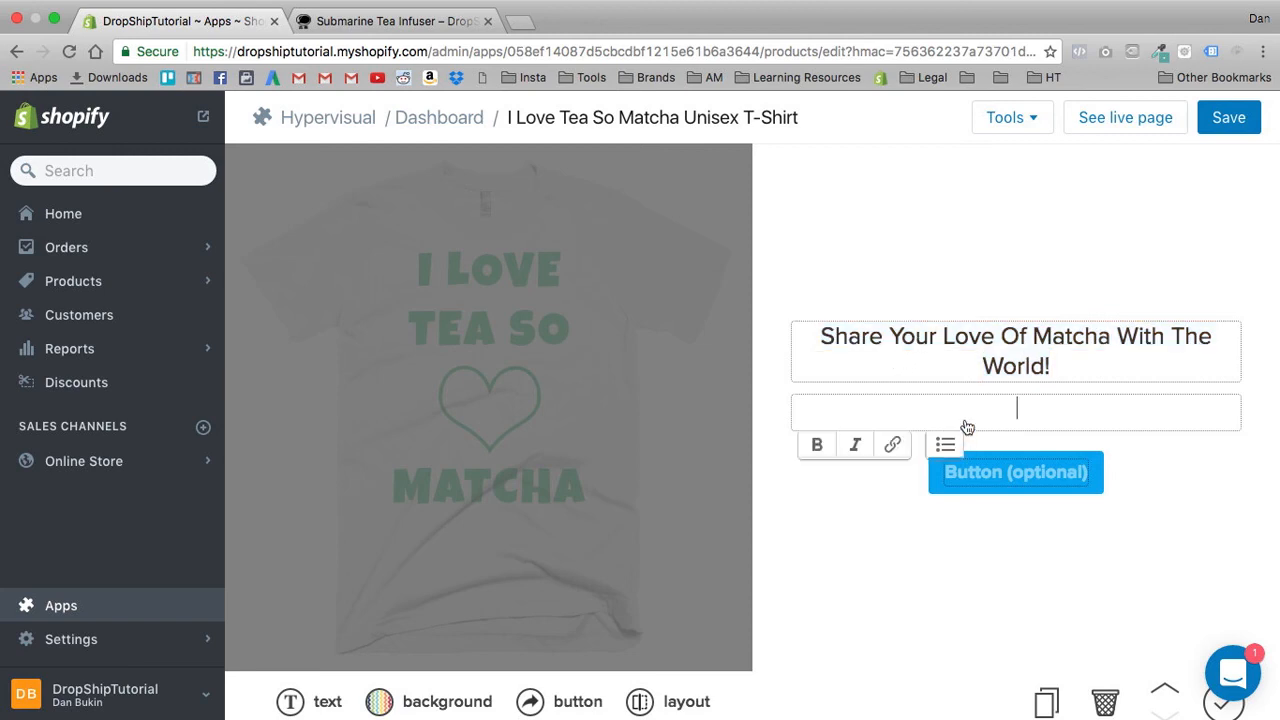
left_click(1045, 370)
left_click(1112, 338, "shift")
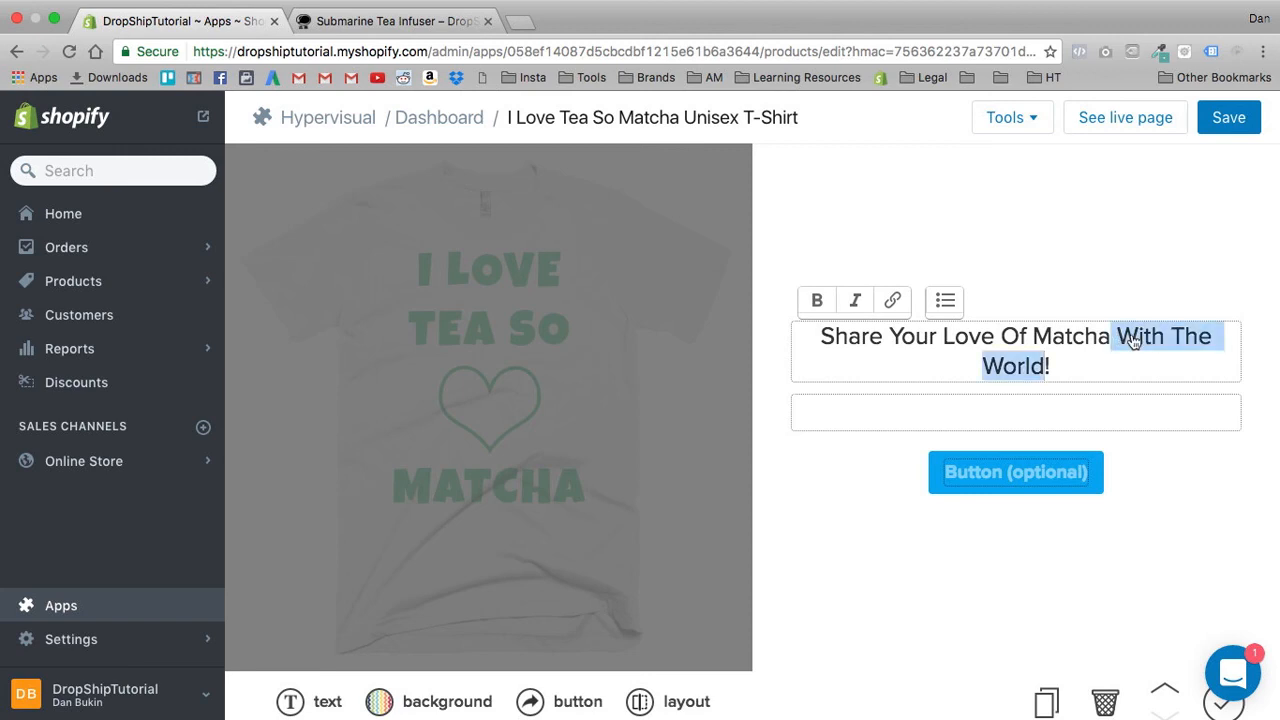
key("BackSpace")
type("!")
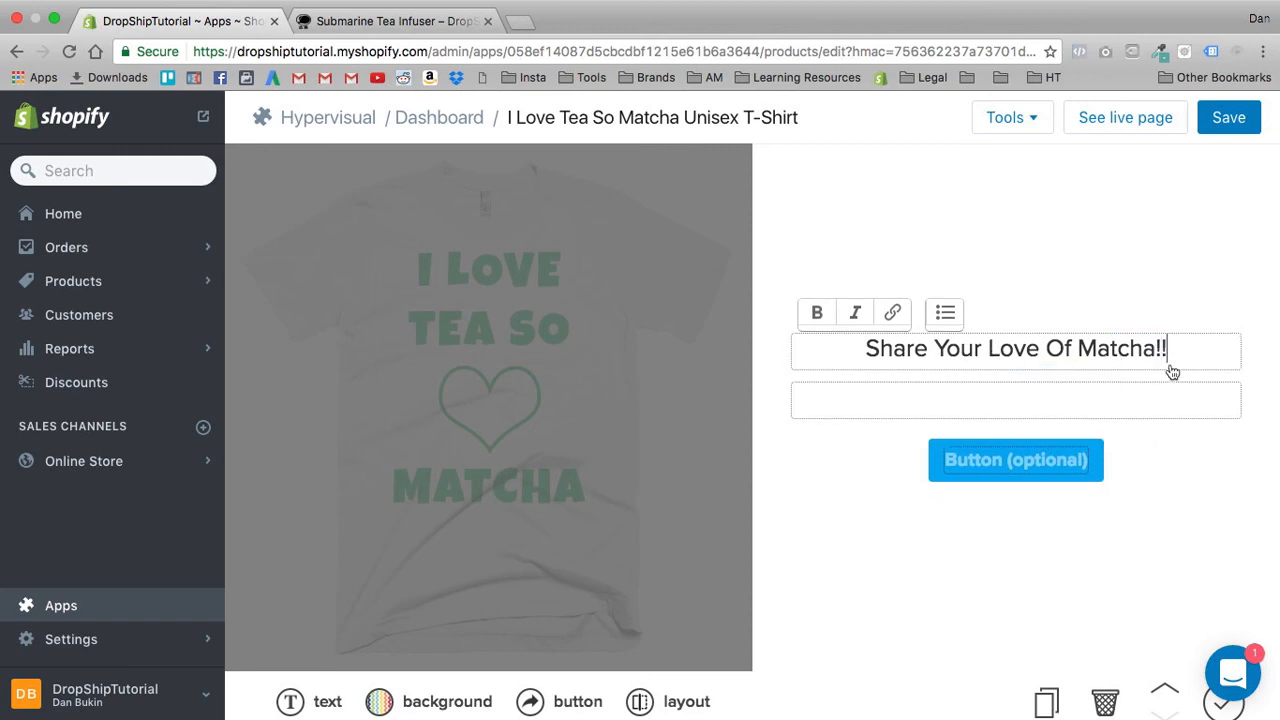
key("BackSpace")
- Enter "Order Now!" as the text under the headline and label the button "Order"
left_click(1124, 404)
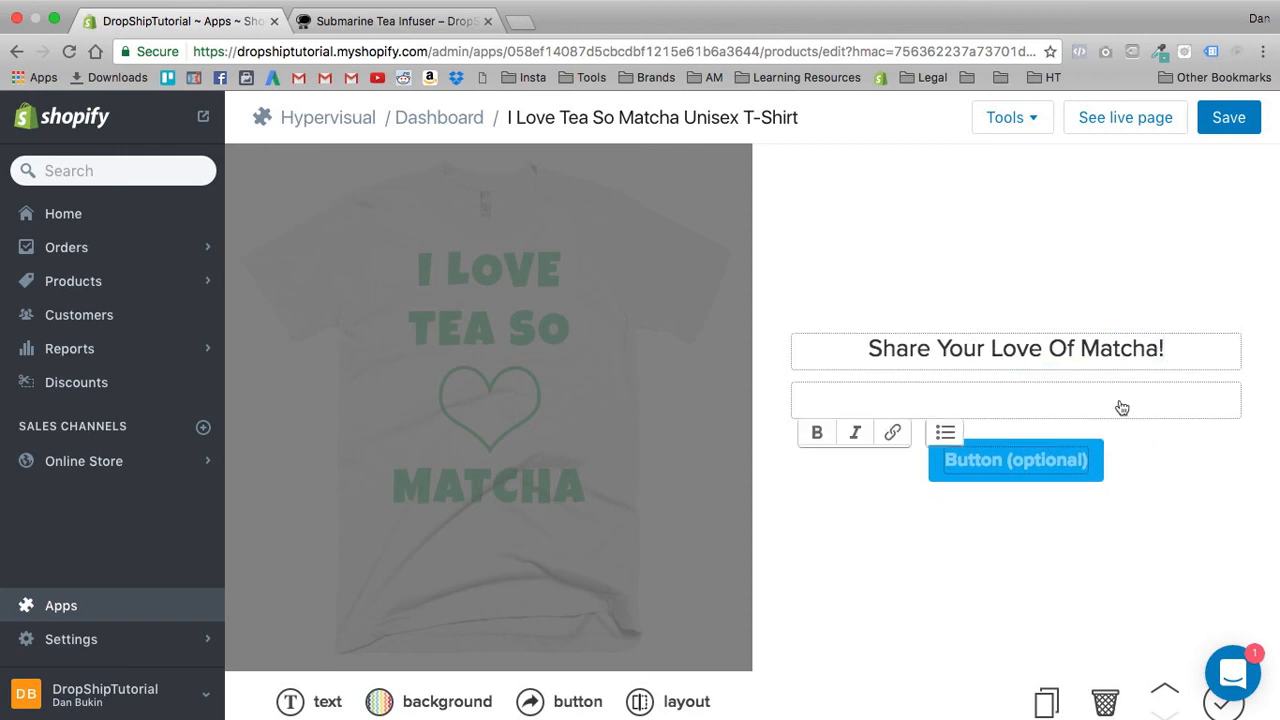
type("Order Now!")
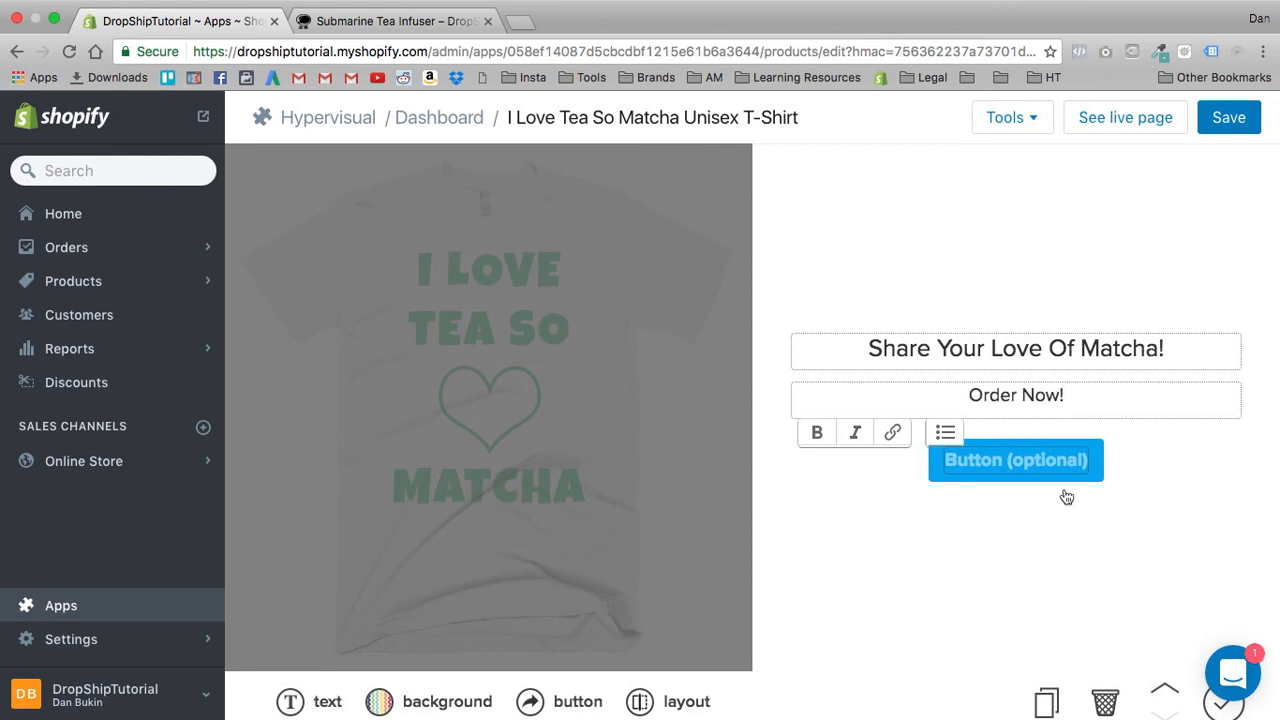
left_click(1052, 494)
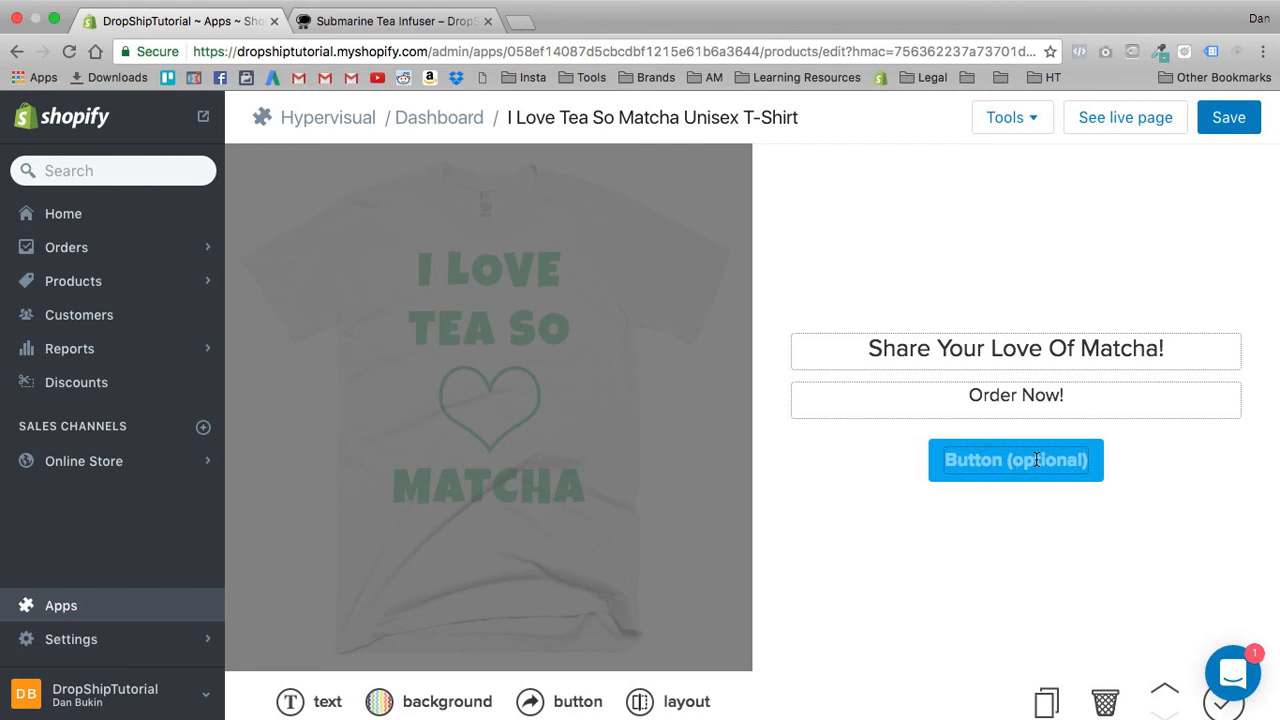
type("Oder")
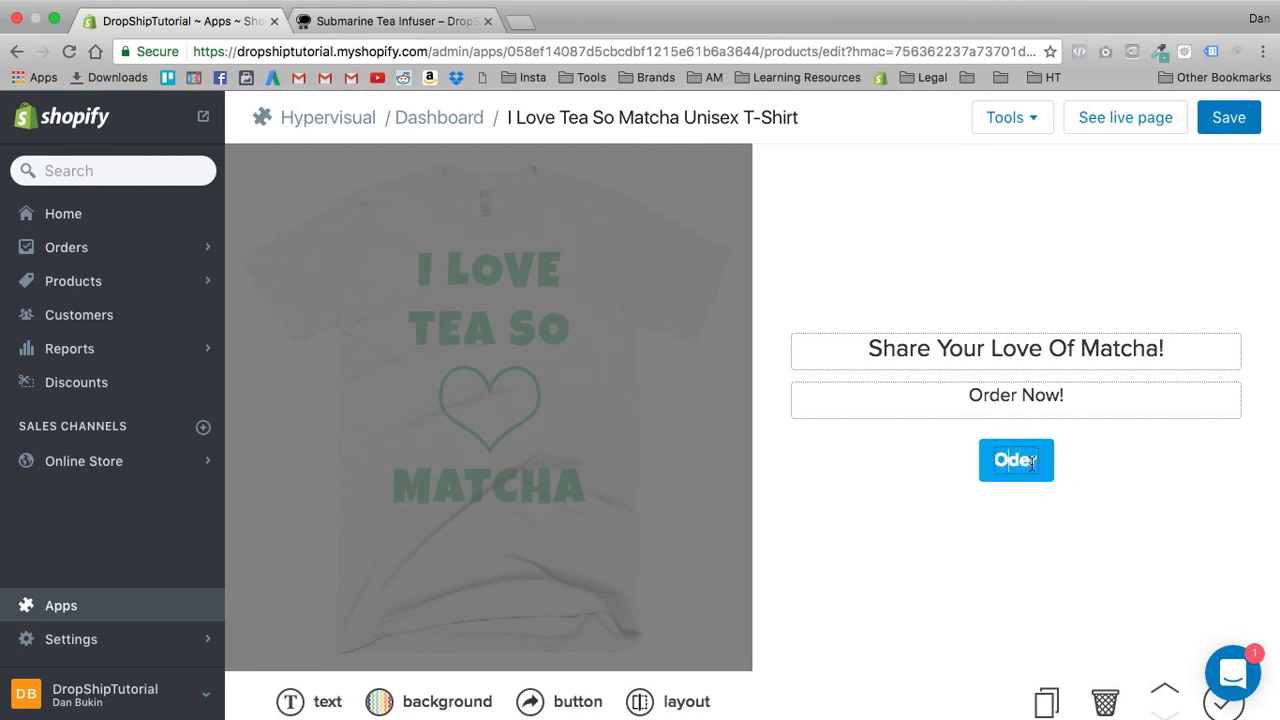
type("r")
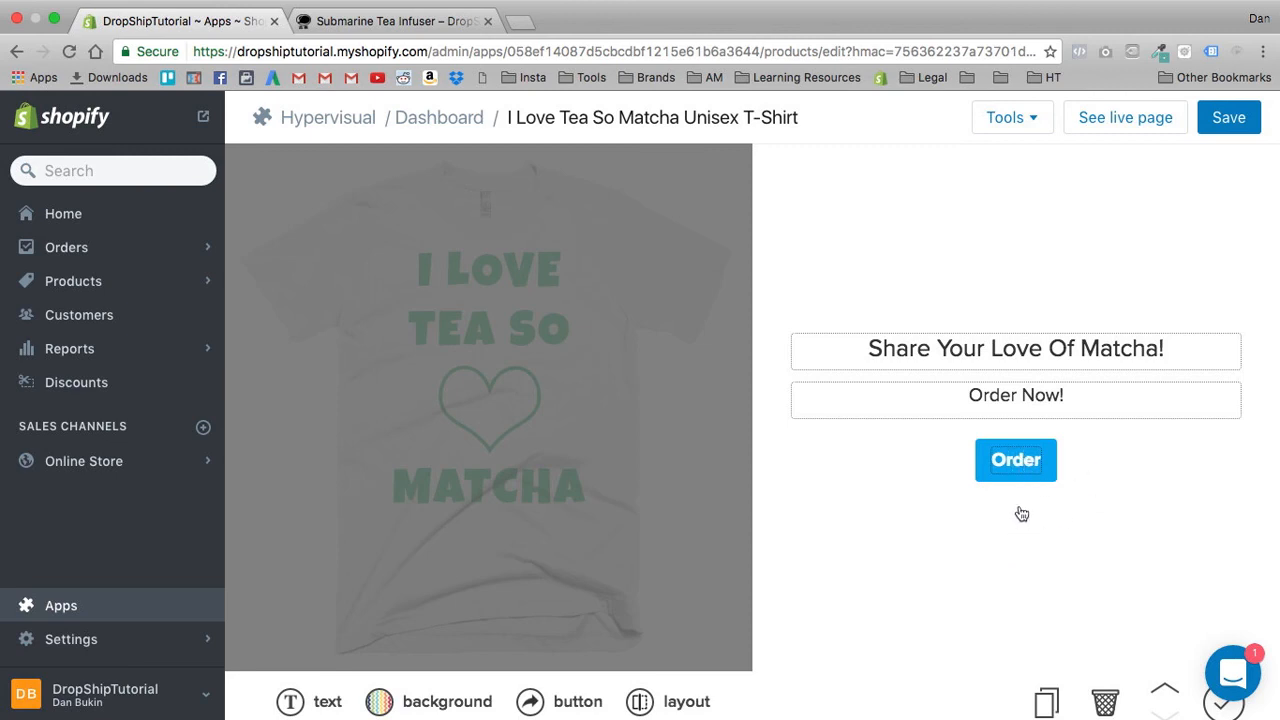
- Set the section's column sizes to 35/65 so the T-shirt image column is narrower than the text column
left_click(815, 359)
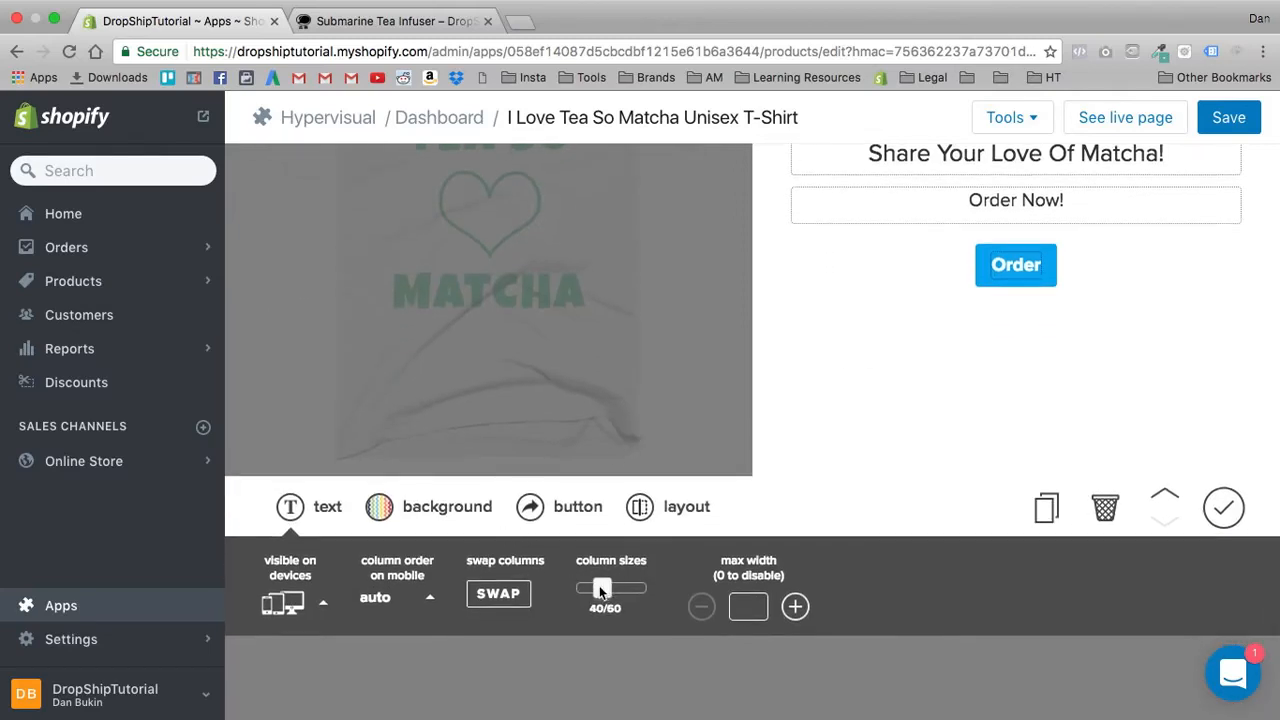
left_click_drag(600, 587, 599, 586)
scroll(546, 481, "up", 3)
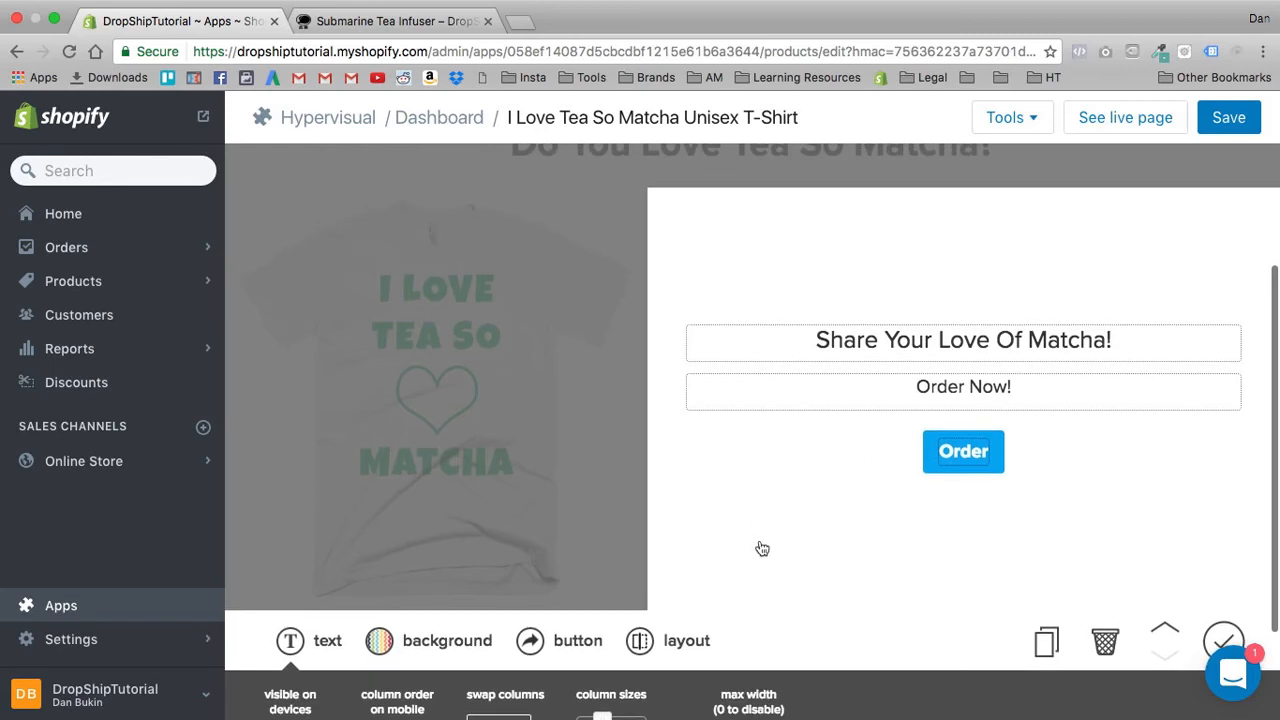
scroll(700, 580, "down", 3)
left_click_drag(602, 651, 598, 679)
scroll(659, 613, "down", 3)
scroll(709, 483, "up", 3)
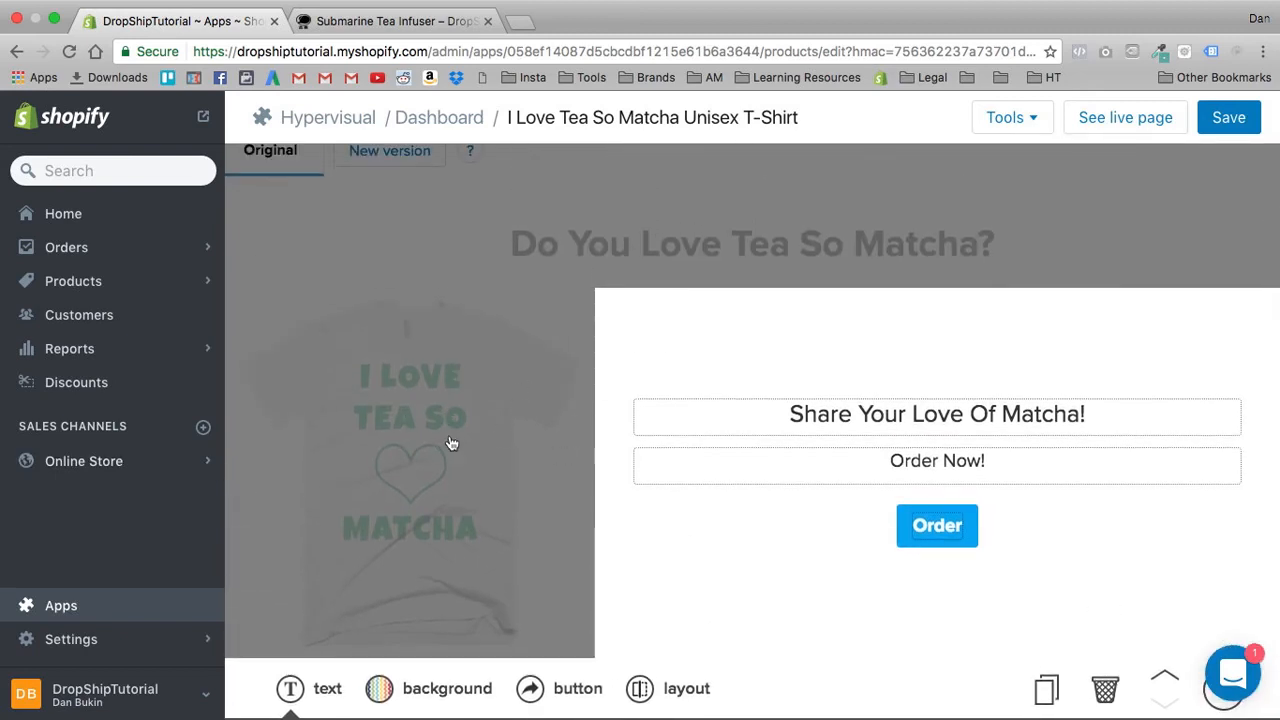
scroll(451, 443, "down", 2)
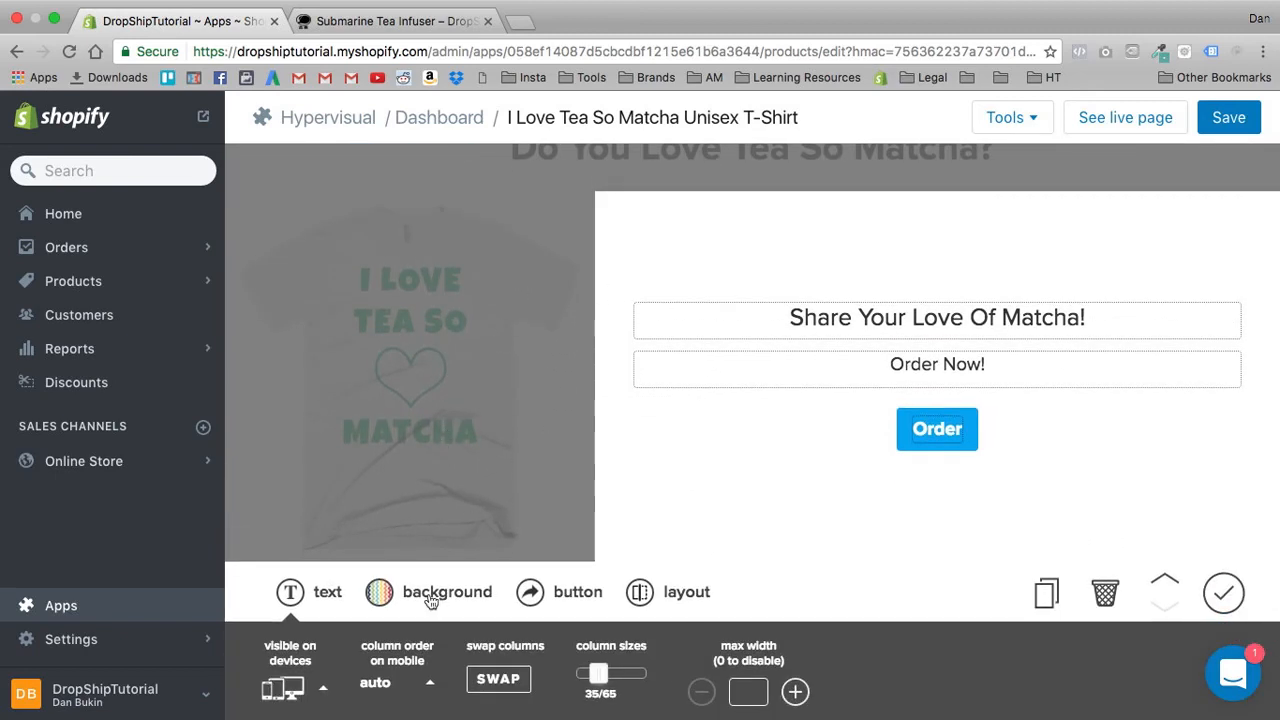
- Review the background, button and layout options available for the text column
left_click(430, 596)
scroll(490, 484, "down", 2)
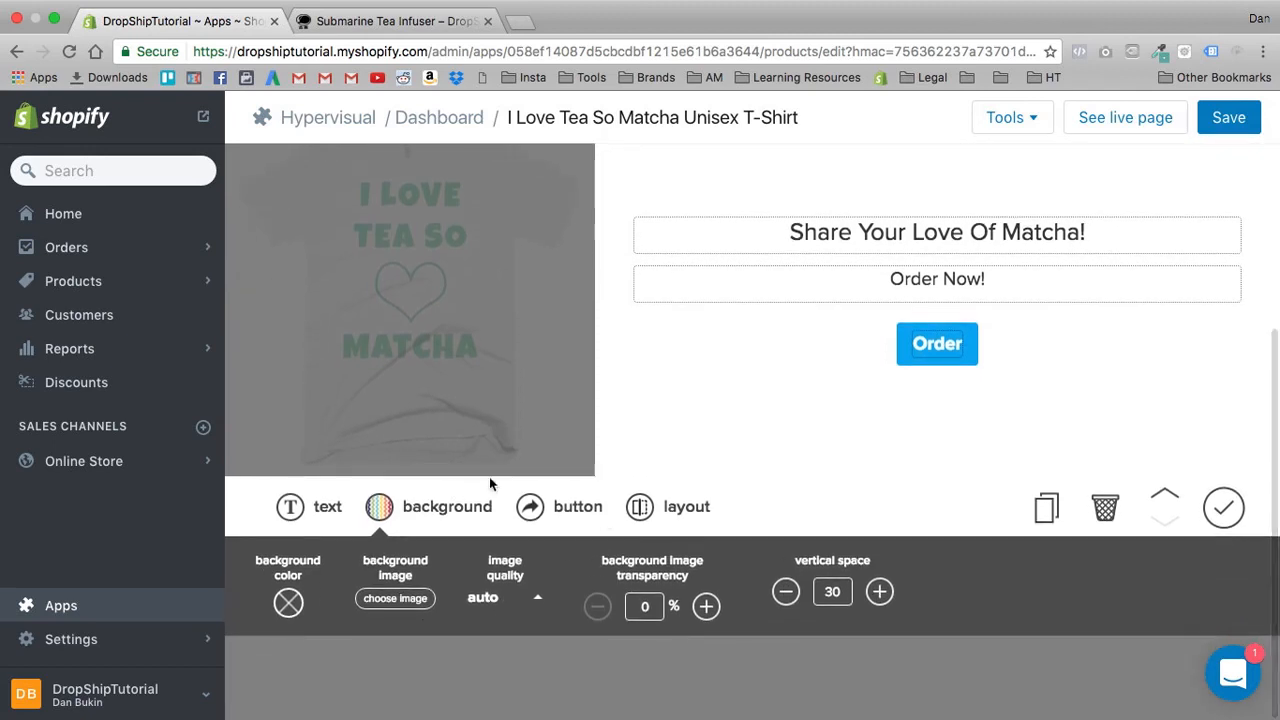
left_click(558, 510)
left_click(672, 603)
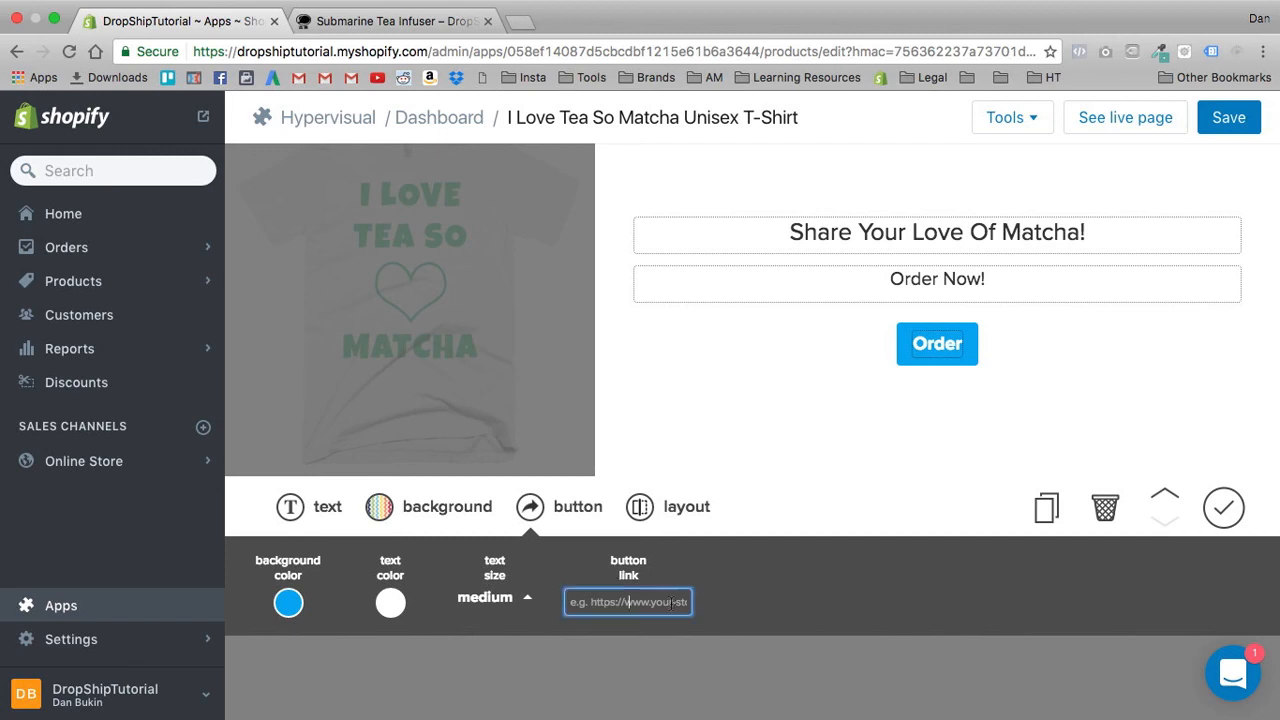
left_click(490, 599)
left_click(495, 605)
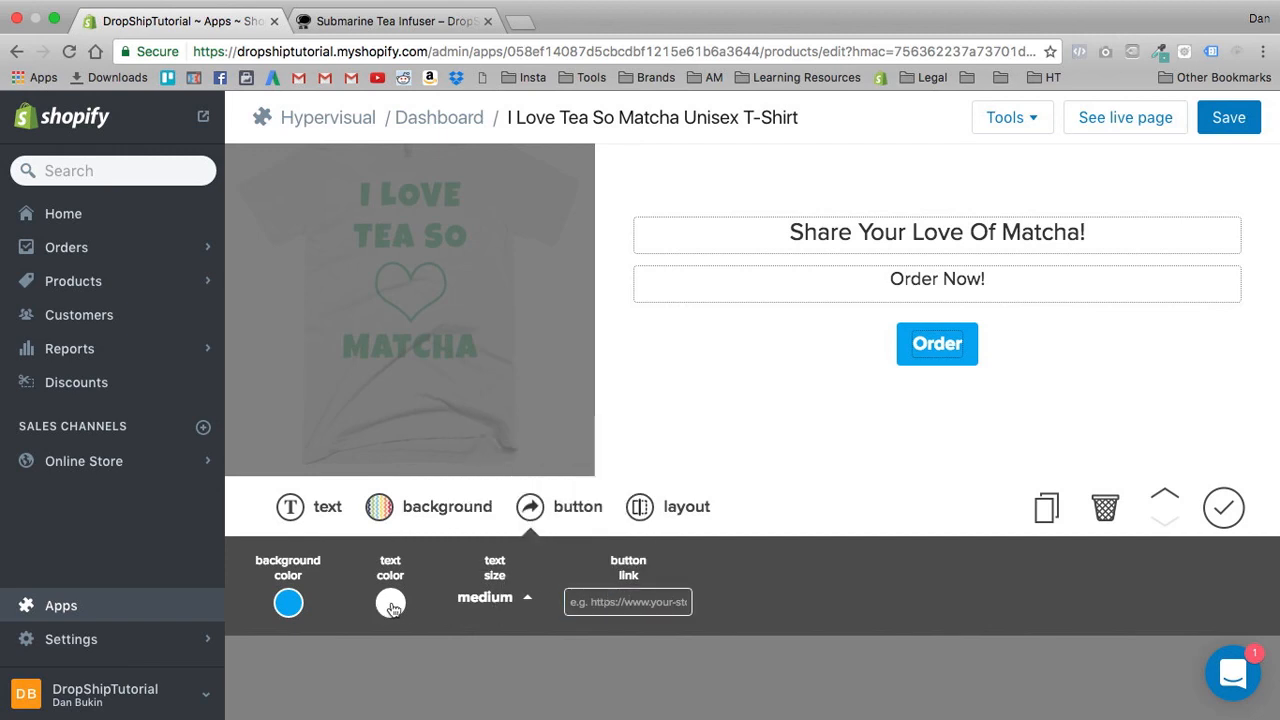
left_click(658, 506)
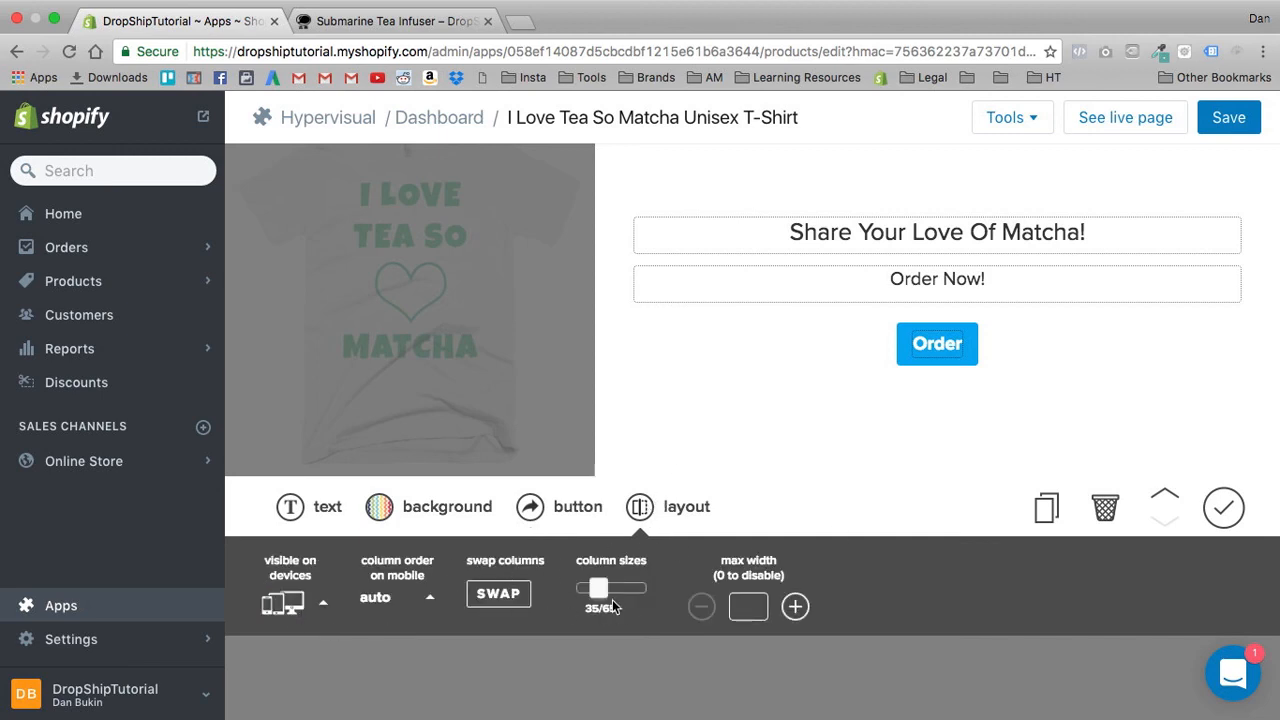
- Set the text column's headline size to x-large and its text size to large
left_click(330, 507)
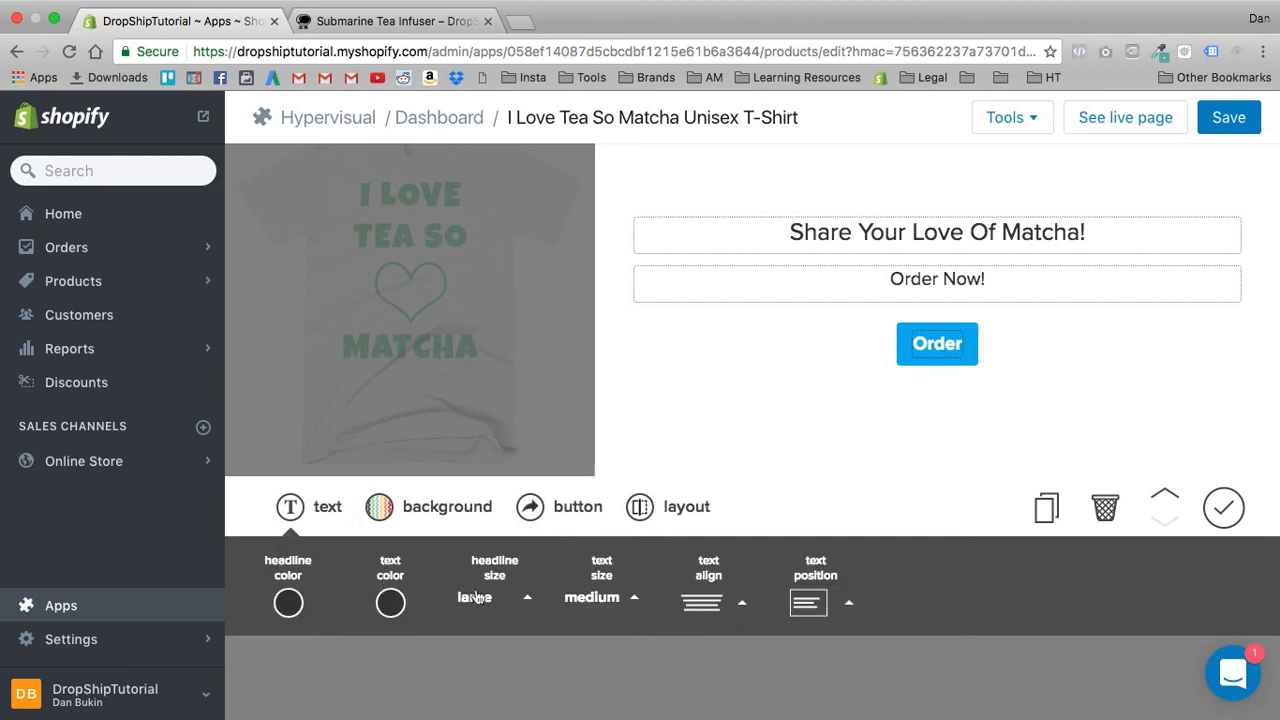
triple_click(868, 230)
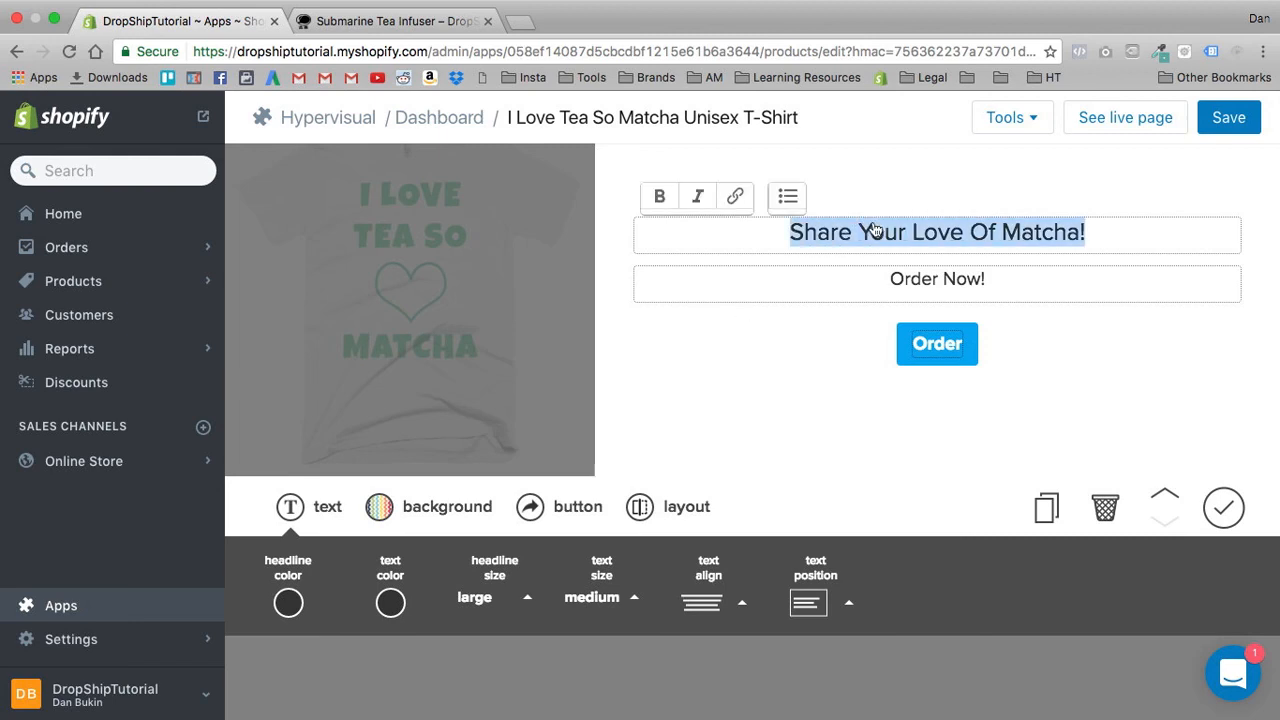
left_click(490, 604)
left_click(490, 552)
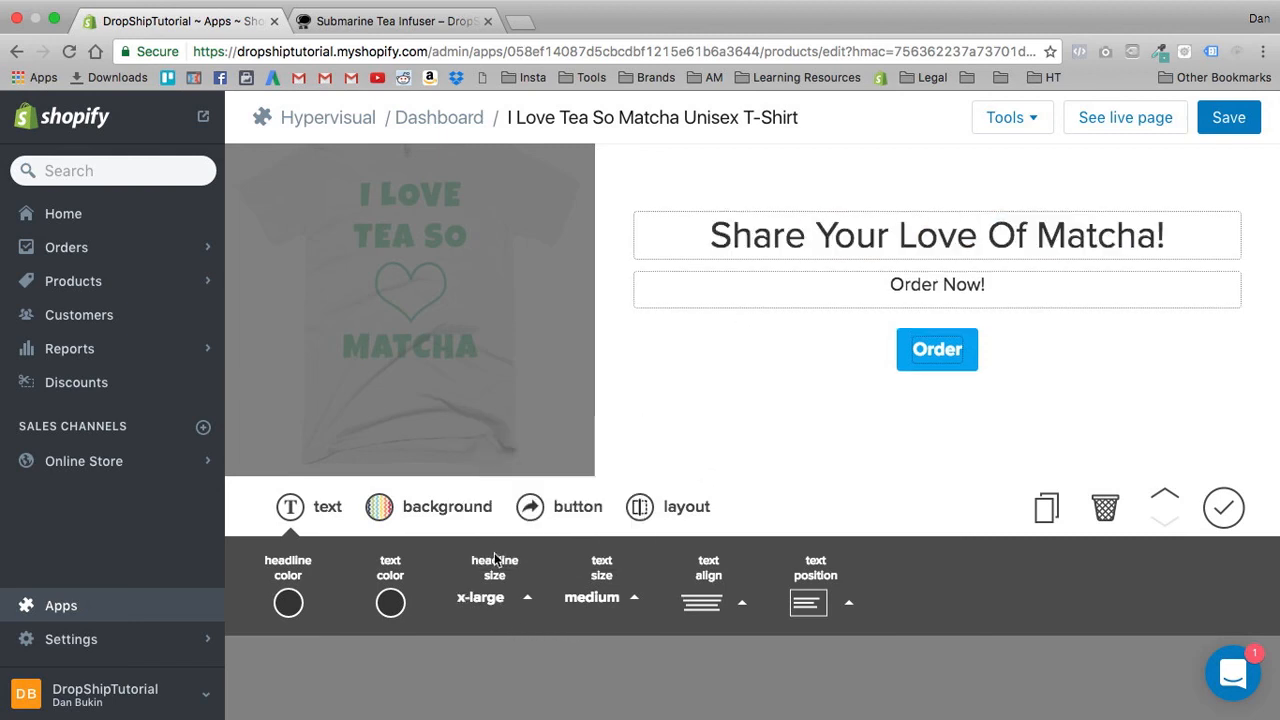
left_click(610, 596)
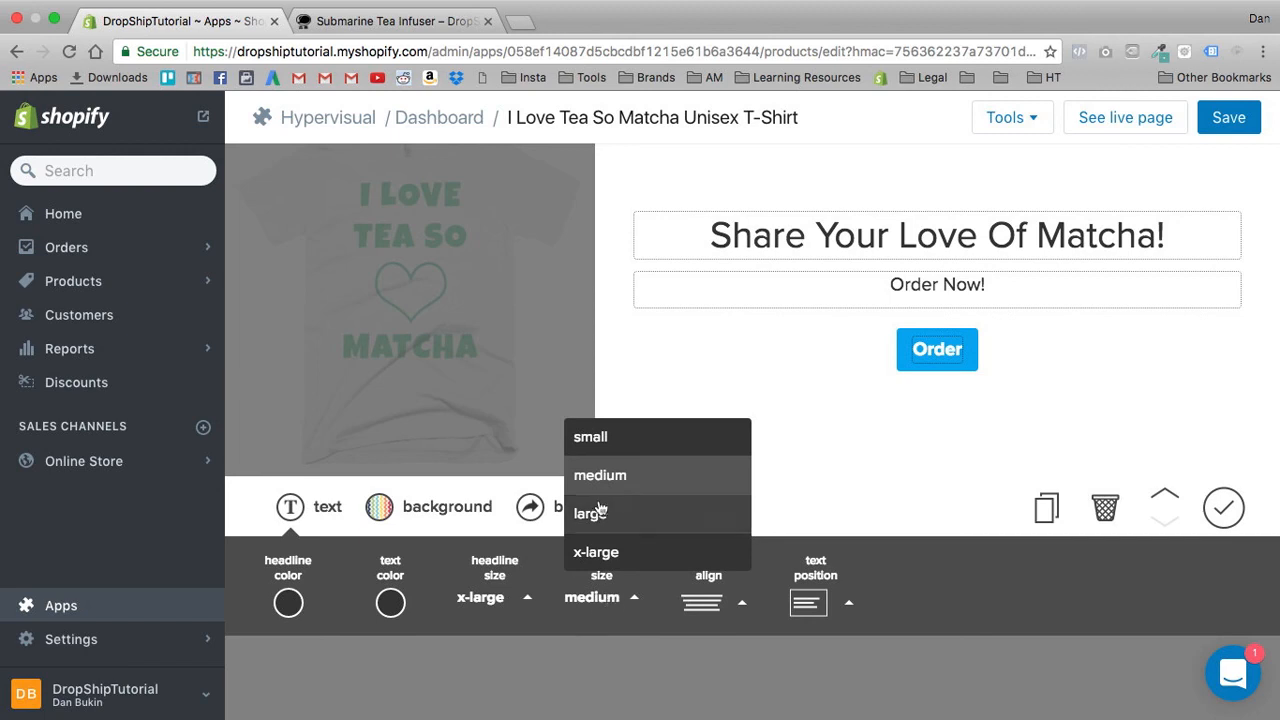
left_click(594, 512)
- Review the text alignment and text position options available for the text column
left_click(706, 608)
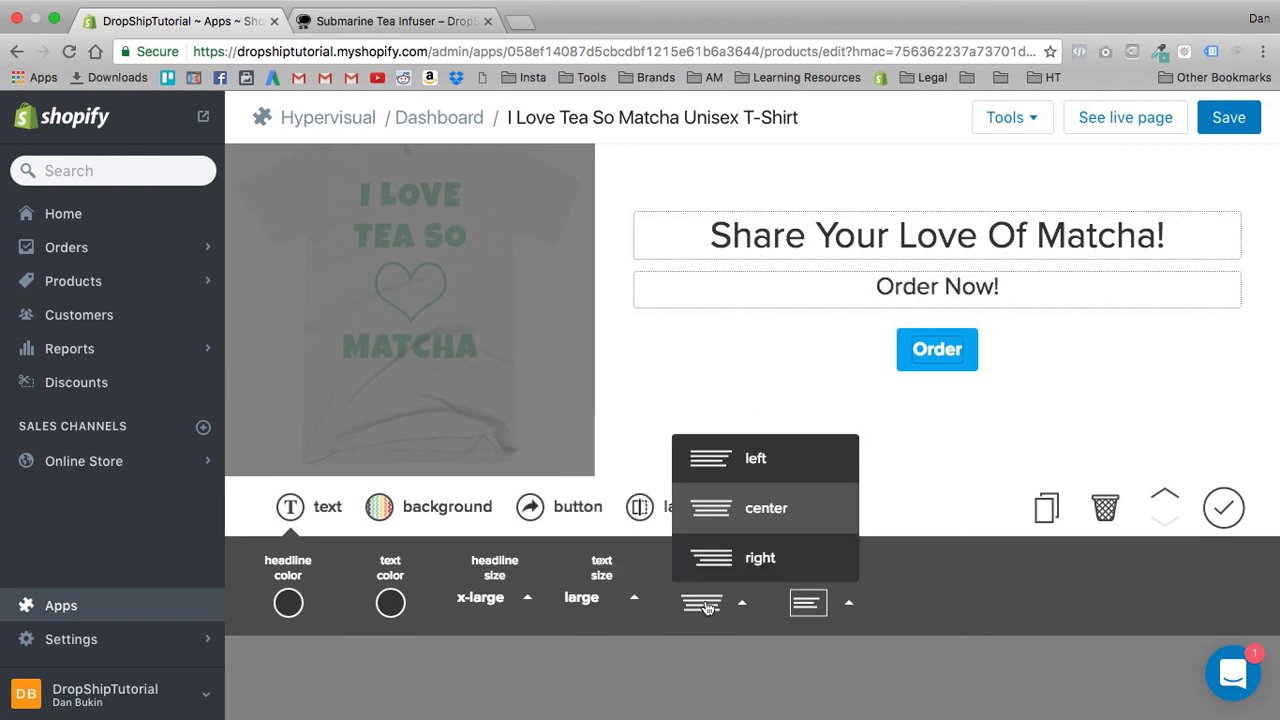
left_click(853, 637)
left_click(801, 607)
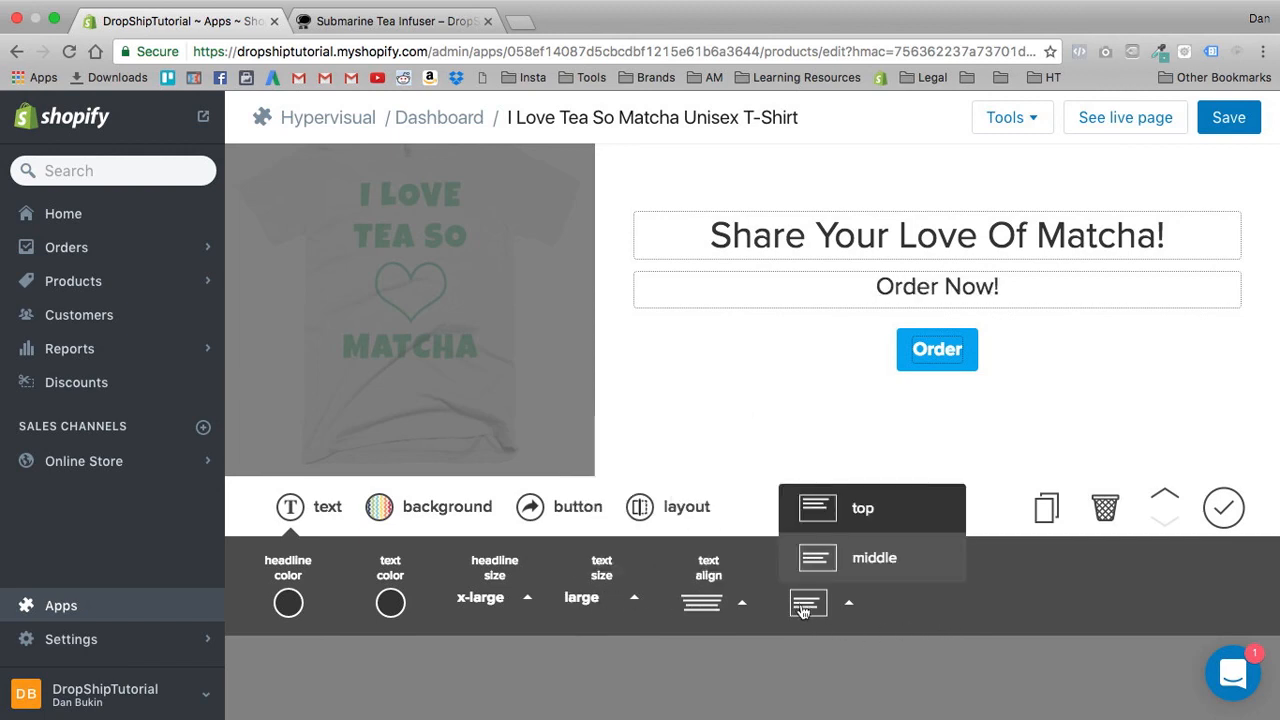
left_click(970, 610)
left_click(808, 602)
left_click(893, 601)
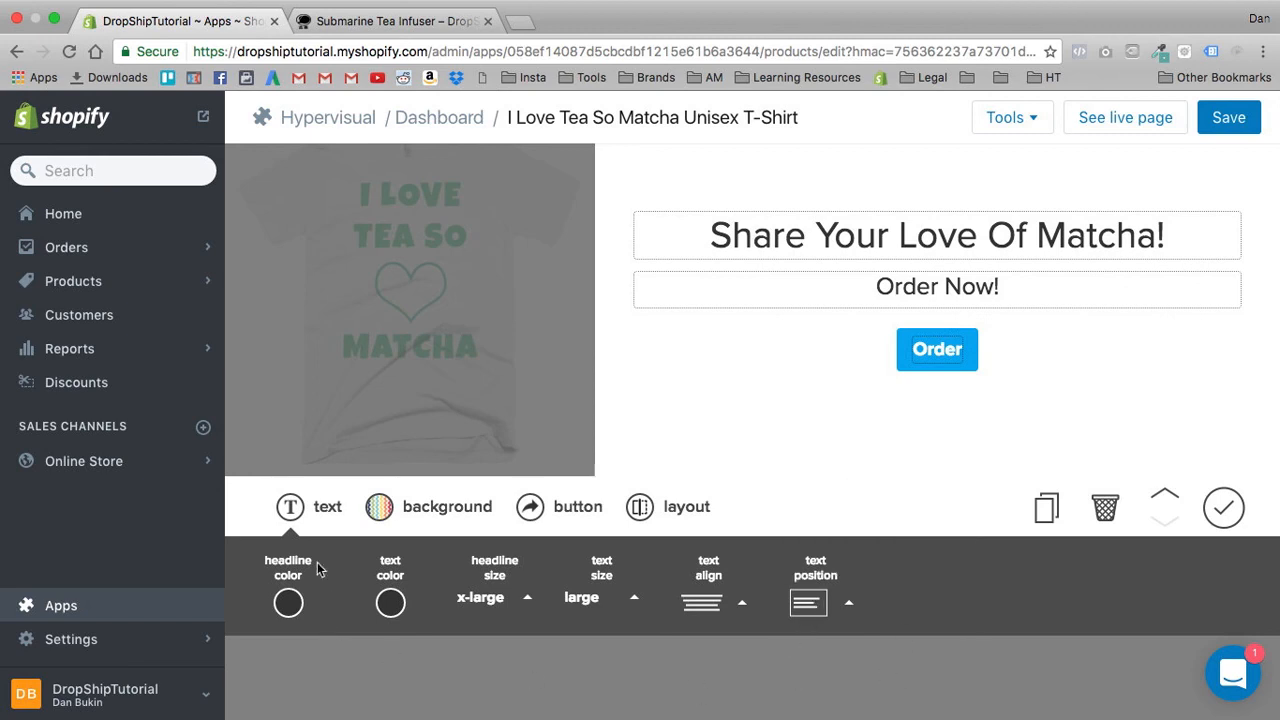
- Set the text column's headline color to black, #000000
left_click(282, 612)
left_click_drag(386, 505, 311, 532)
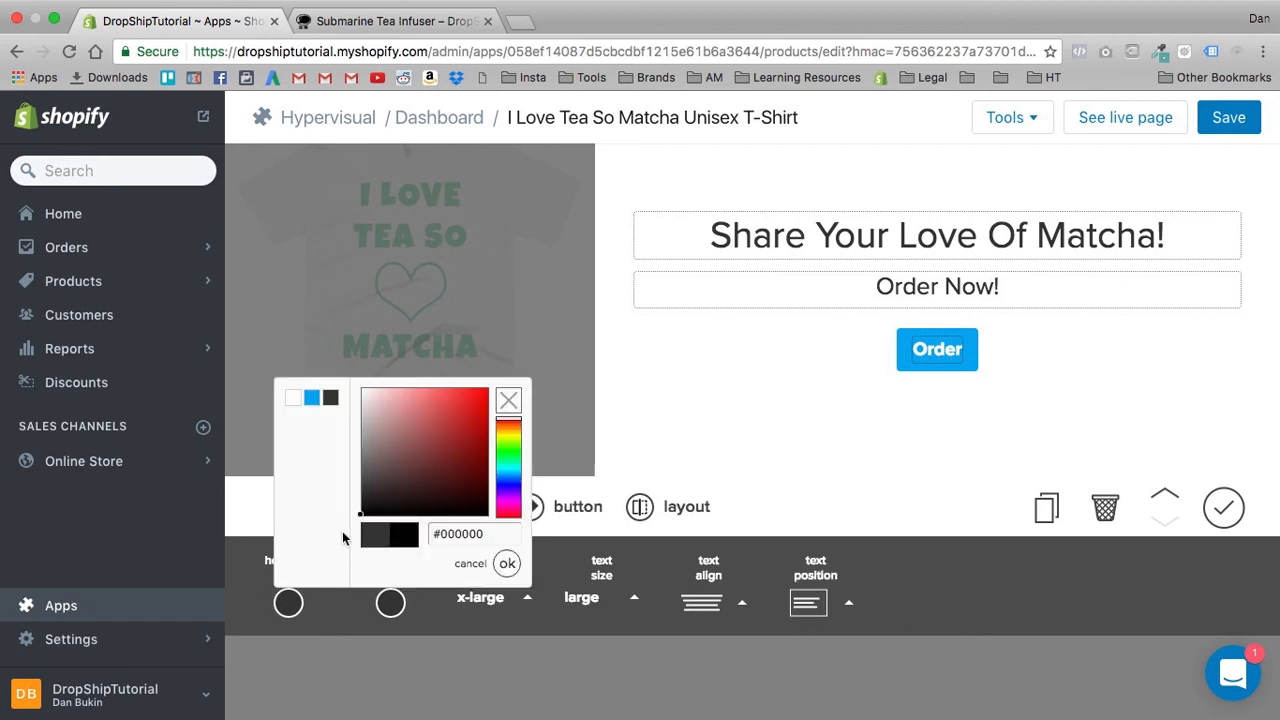
left_click(507, 564)
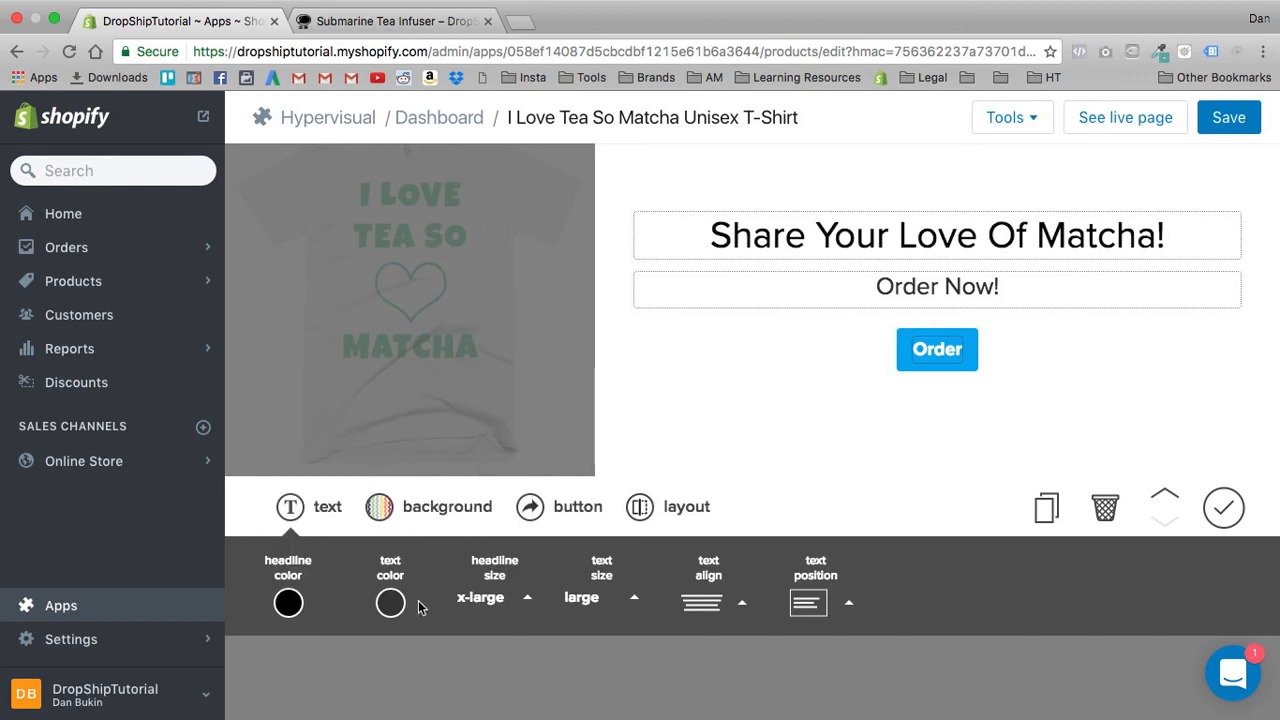
- Make the headline "Share Your Love Of Matcha!" bold and finish editing the text column
triple_click(797, 240)
left_click(660, 192)
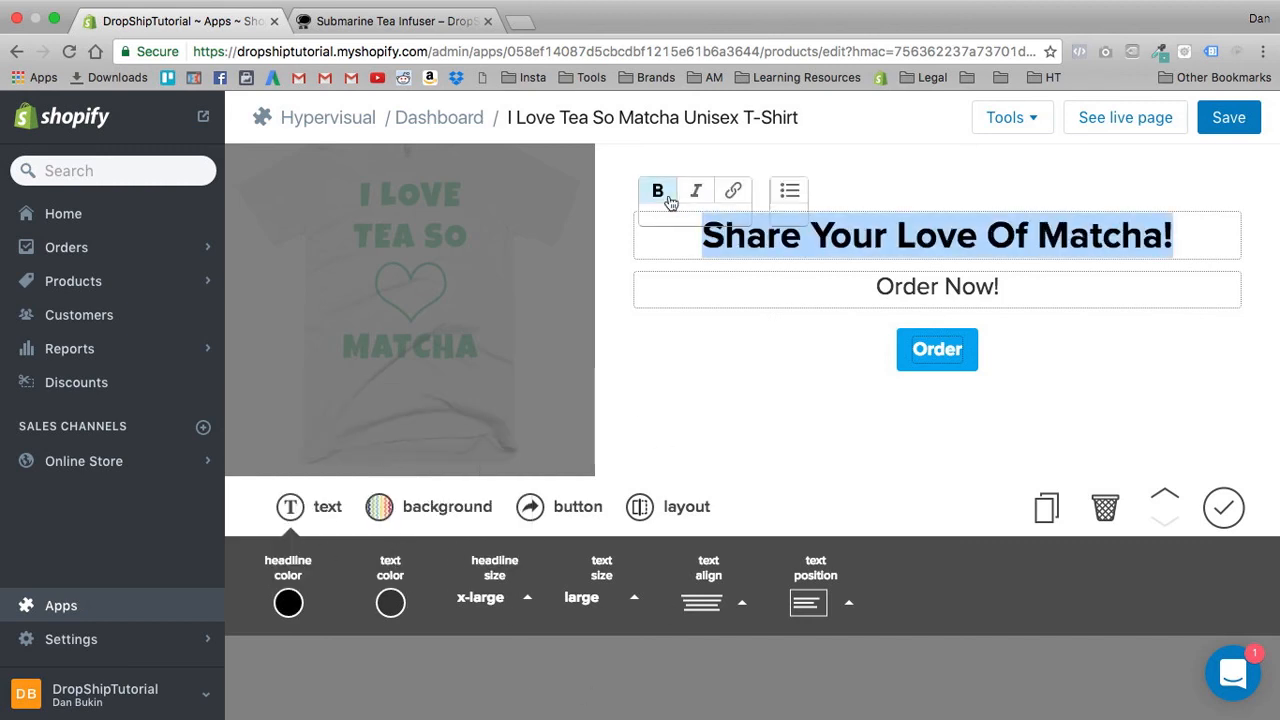
left_click(740, 372)
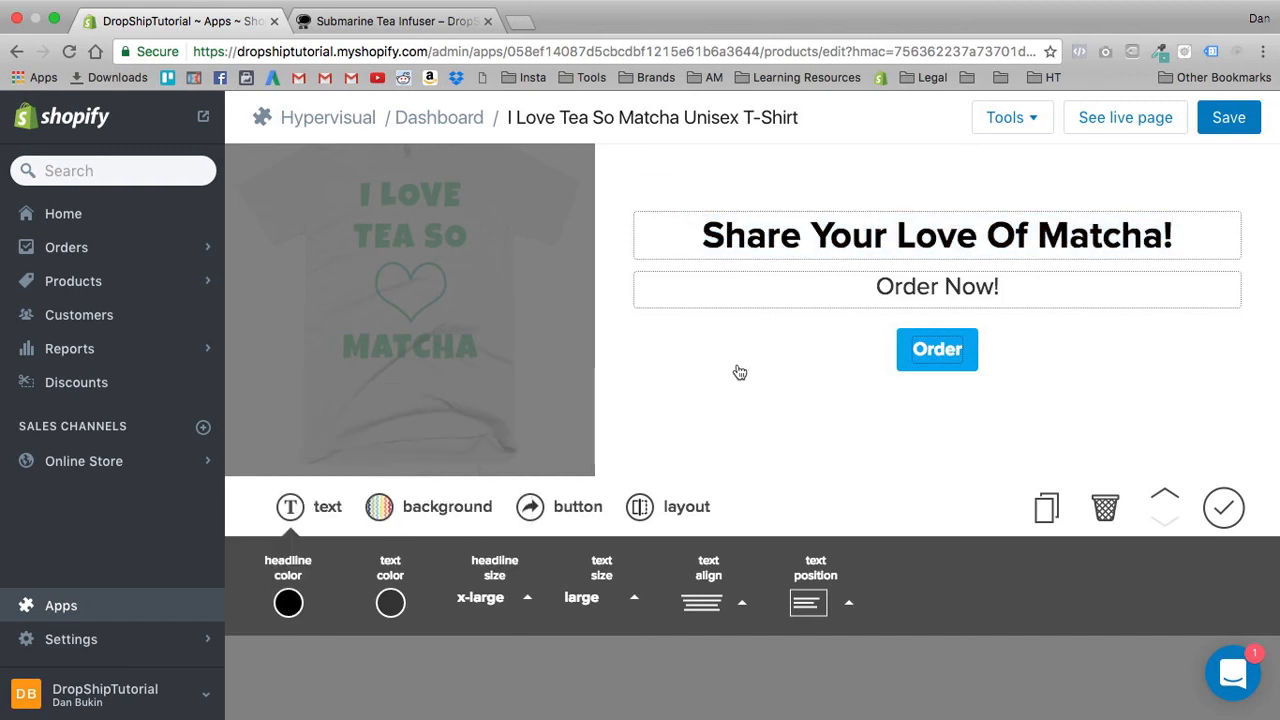
triple_click(928, 302)
left_click(871, 421)
left_click(1222, 512)
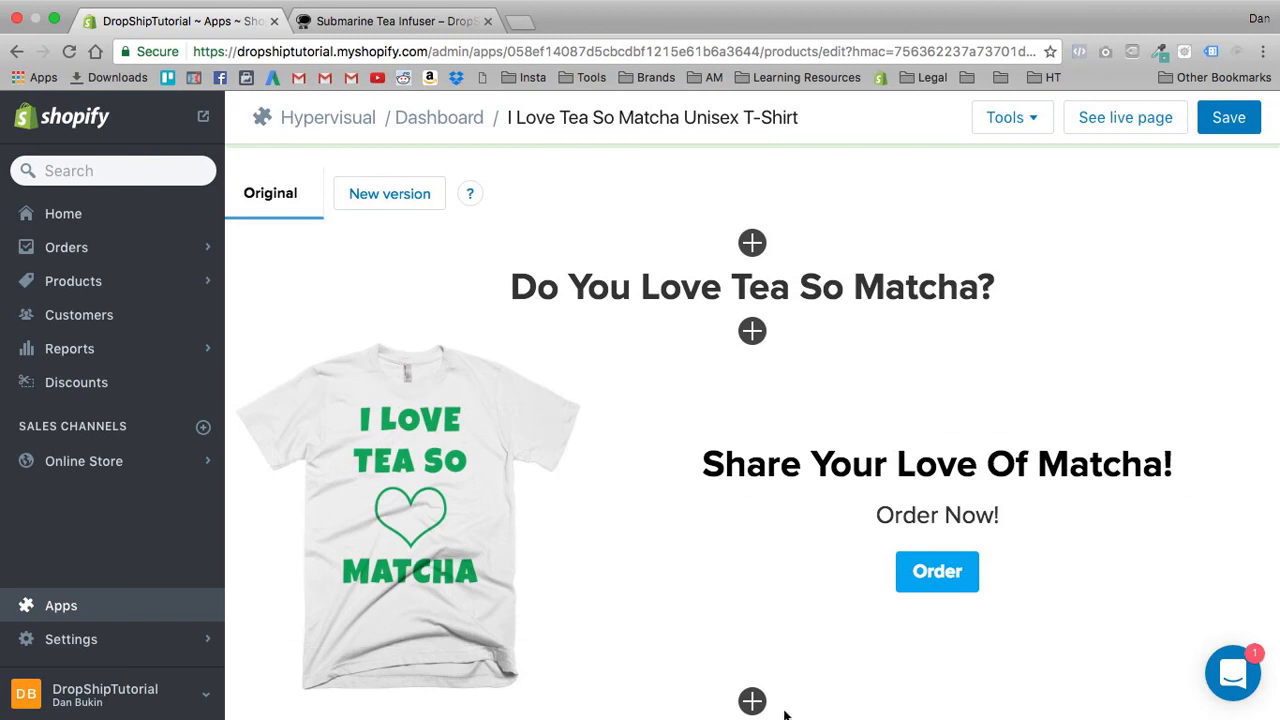
- Add a two-column section below the T-shirt section and make its left column a text block
left_click(752, 701)
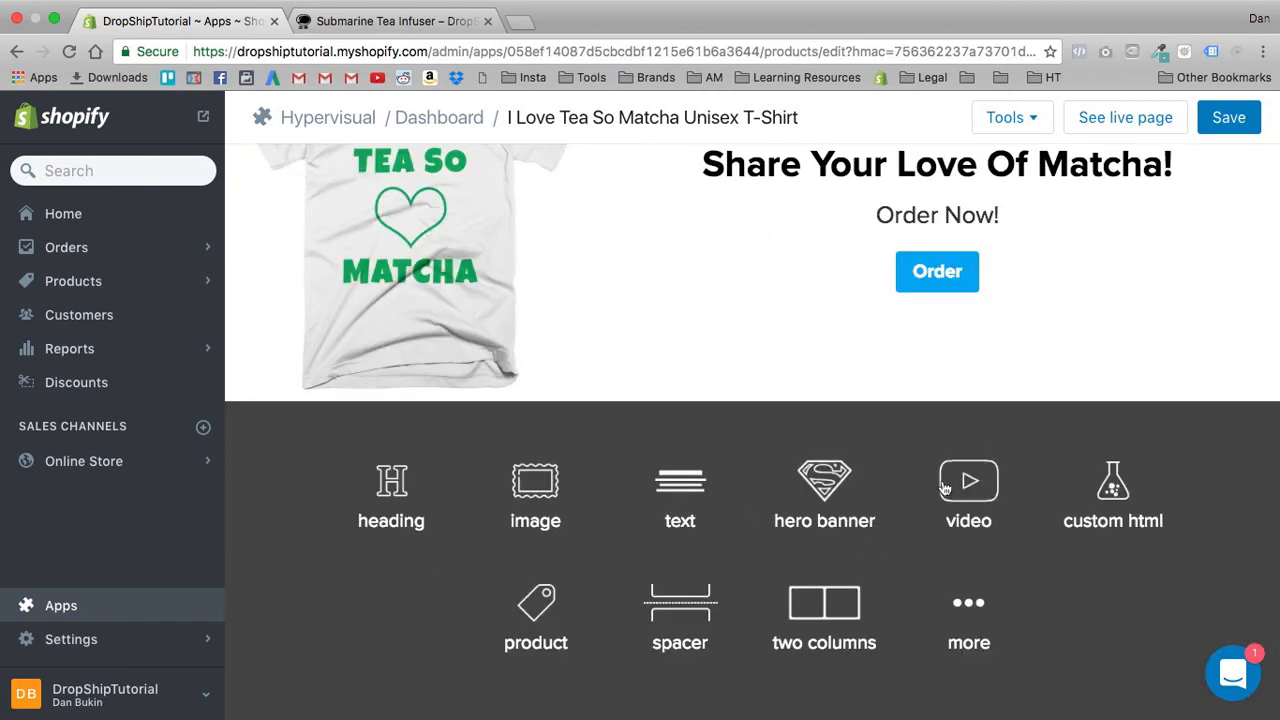
left_click(976, 626)
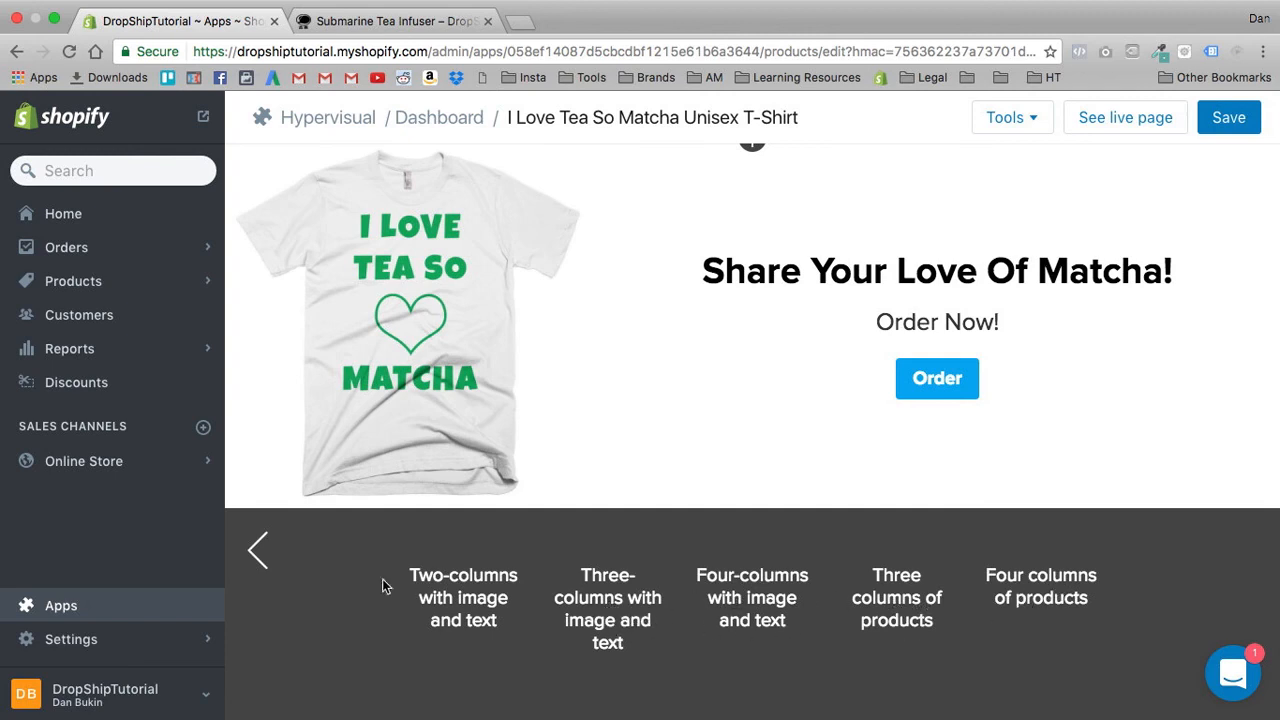
left_click(255, 552)
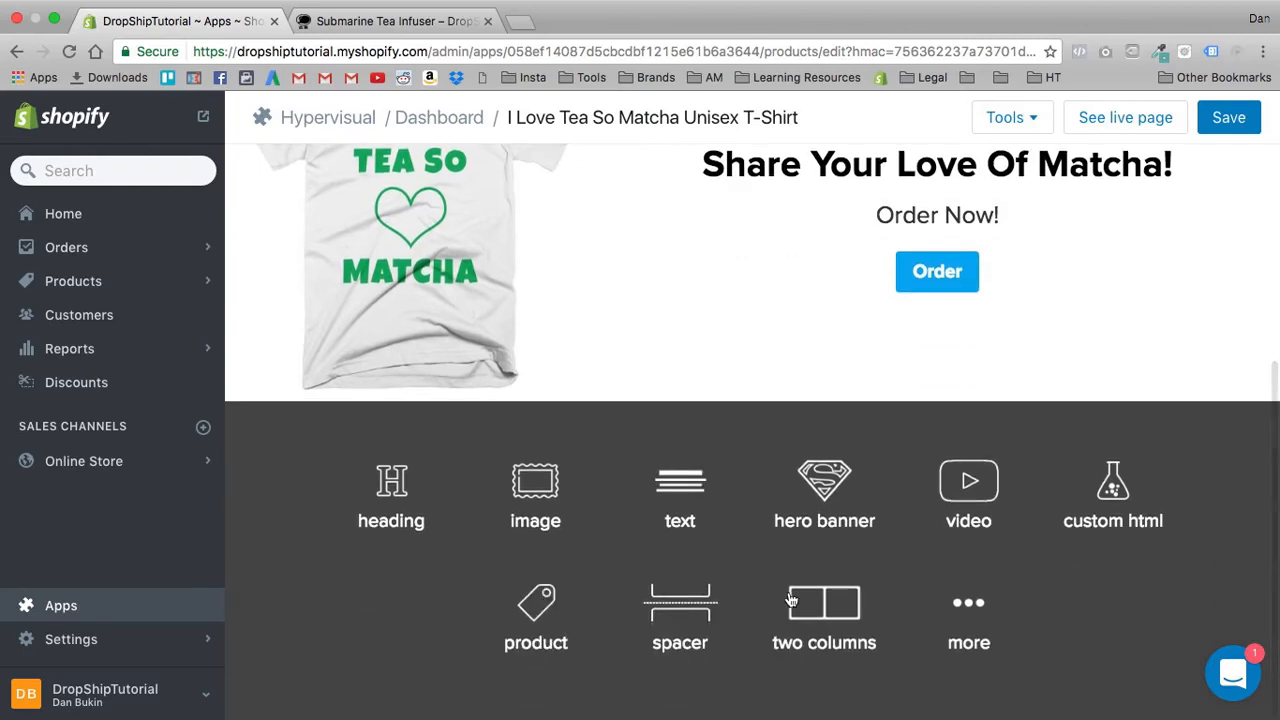
left_click(825, 603)
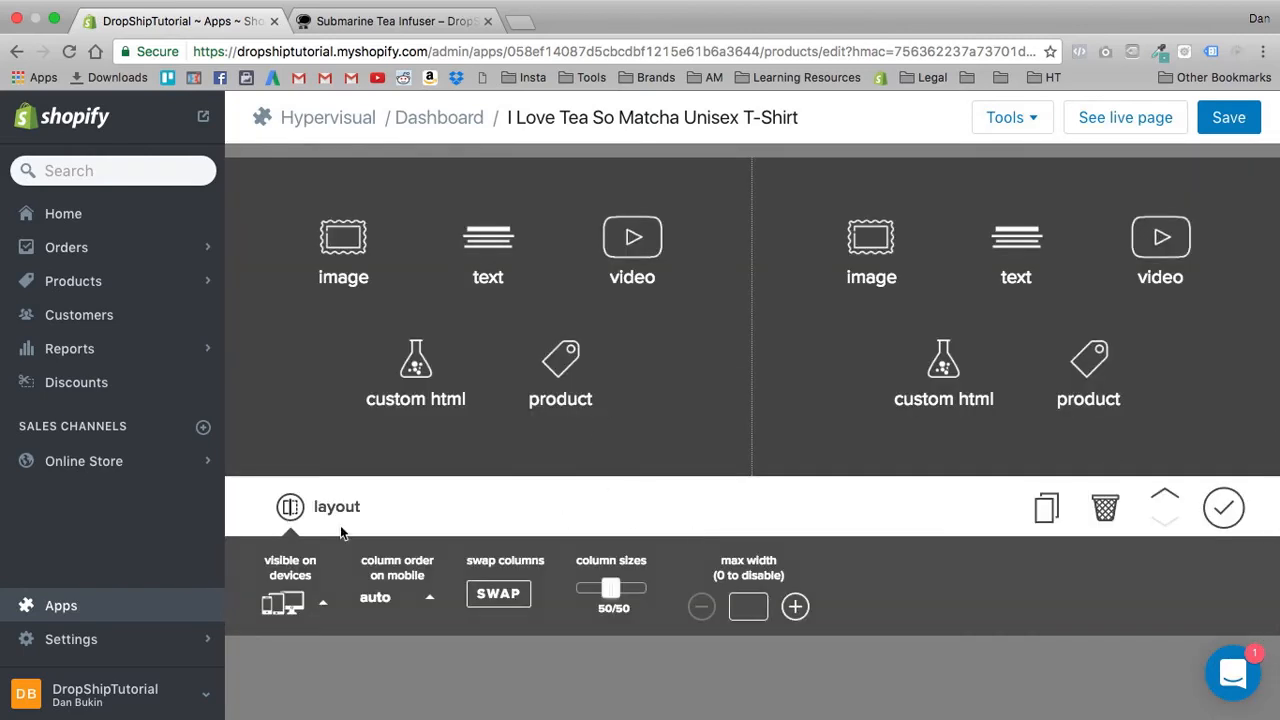
left_click(511, 263)
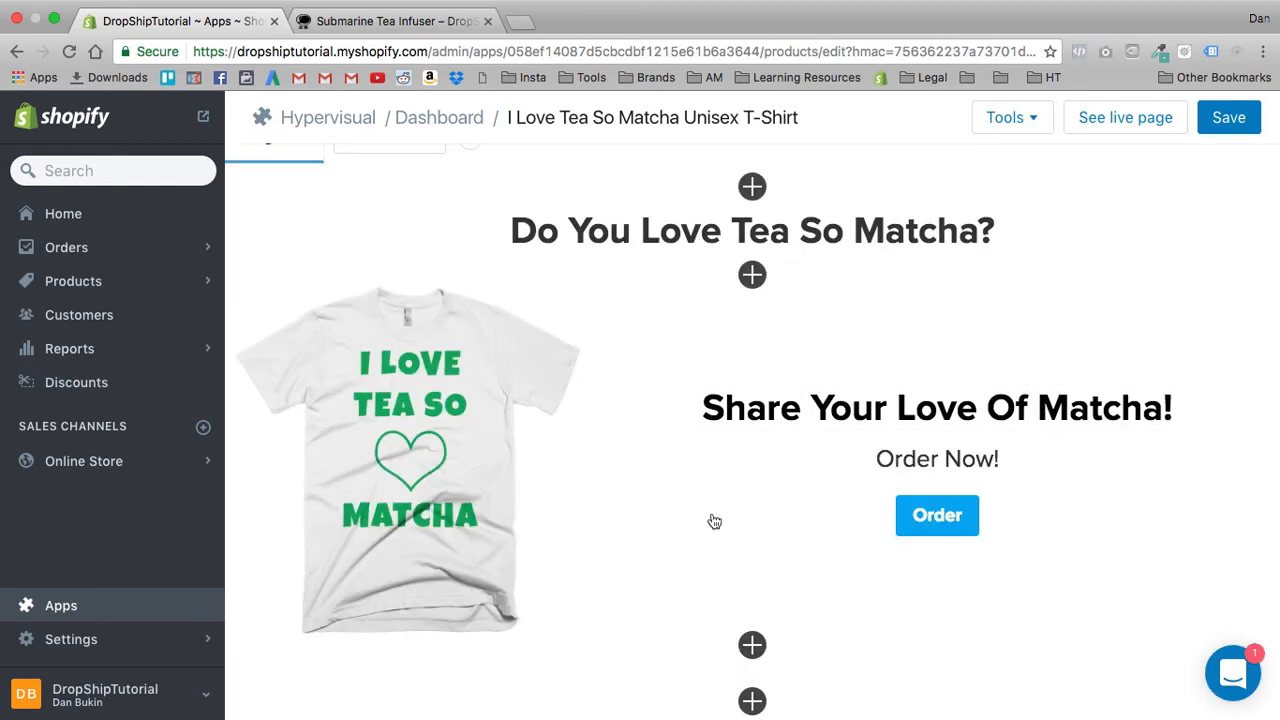
- Fill the new section's right column with the cream "I Love Tea So Matcha" T-shirt from the product images
left_click(757, 647)
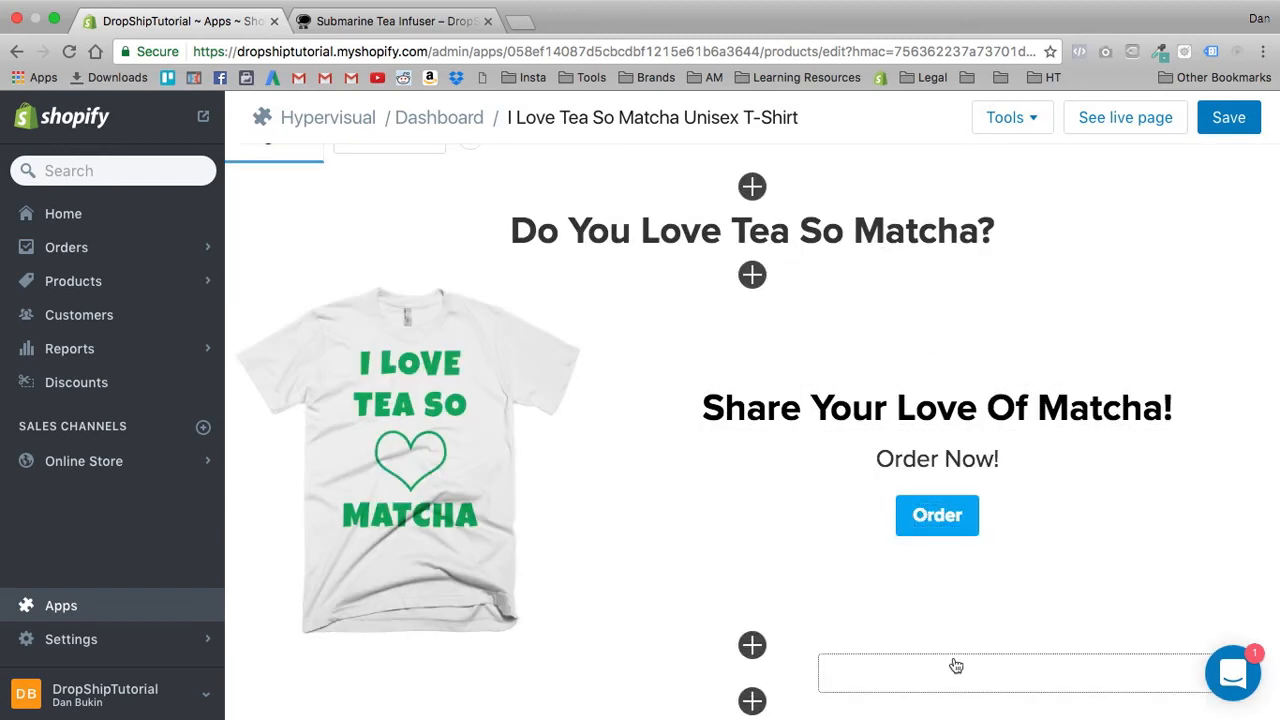
left_click(954, 667)
left_click(881, 257)
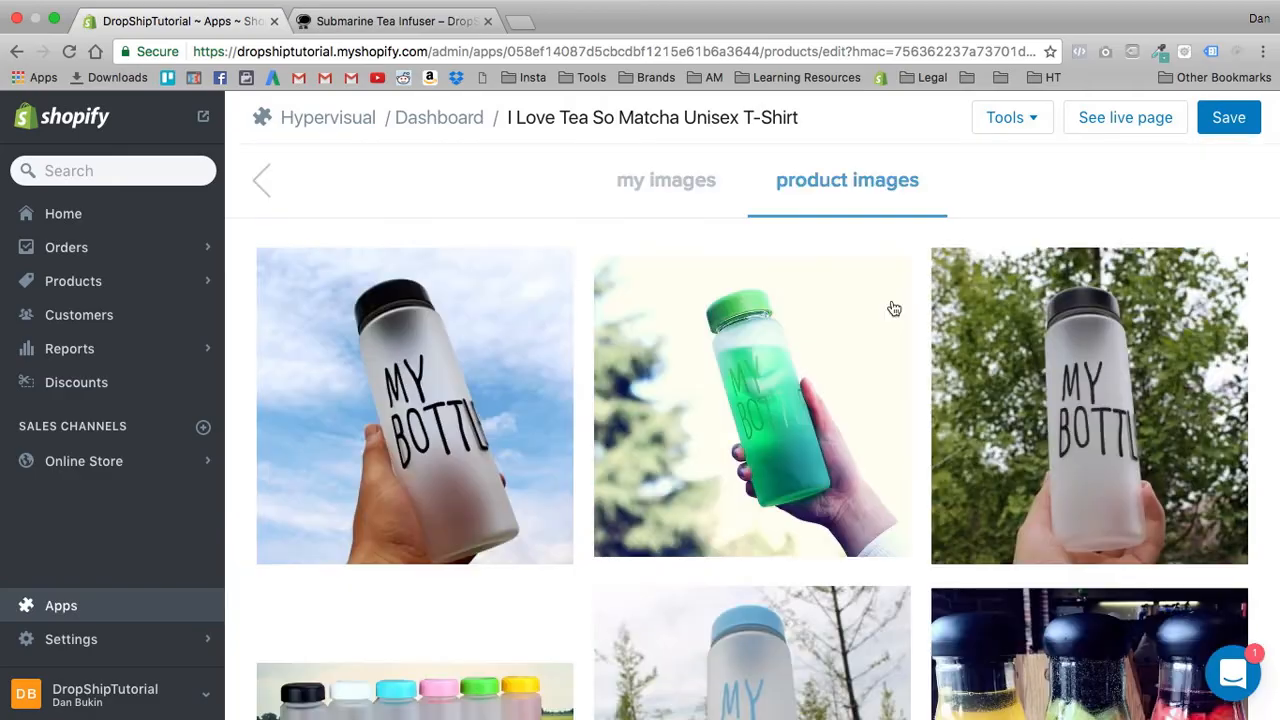
scroll(717, 343, "down", 20)
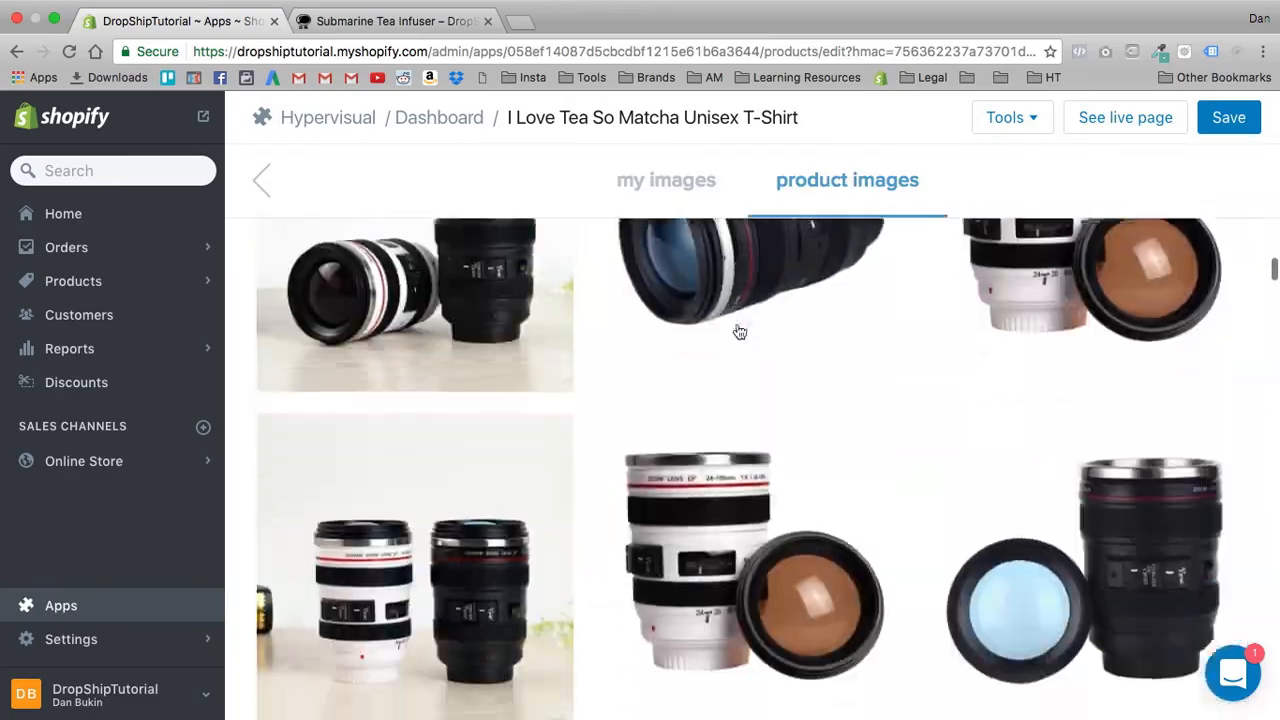
scroll(751, 318, "down", 20)
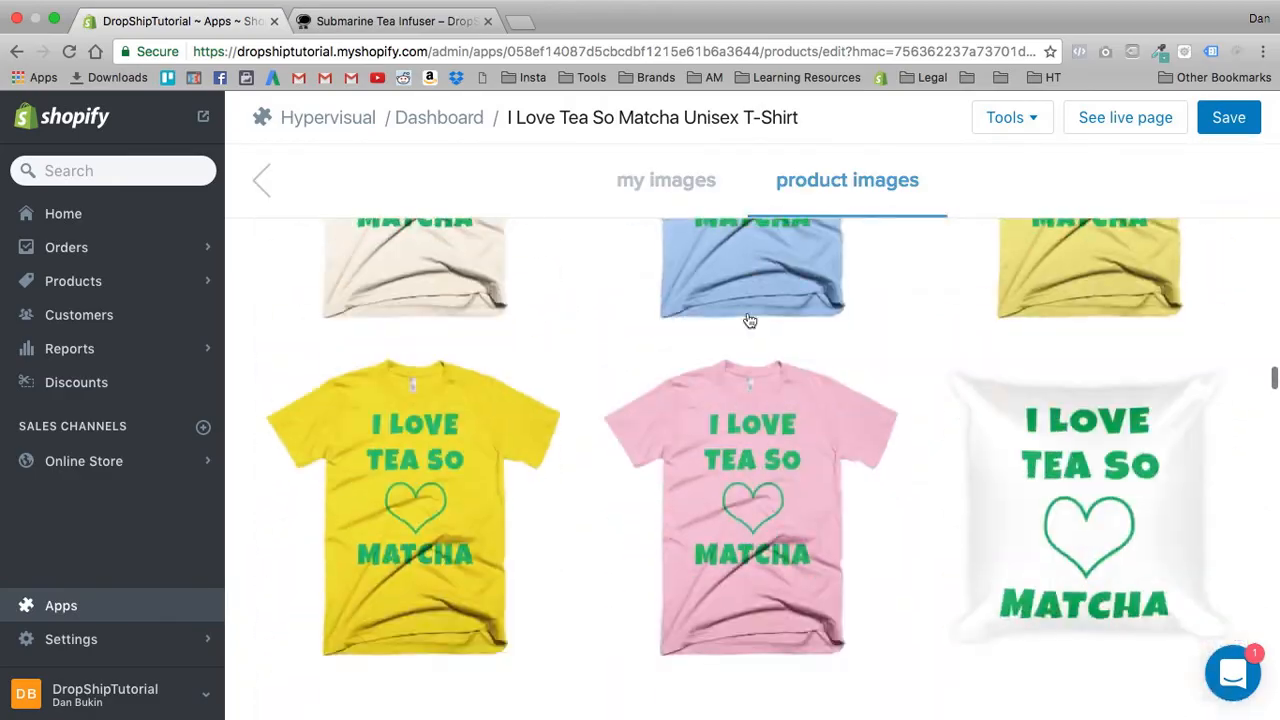
scroll(760, 315, "up", 3)
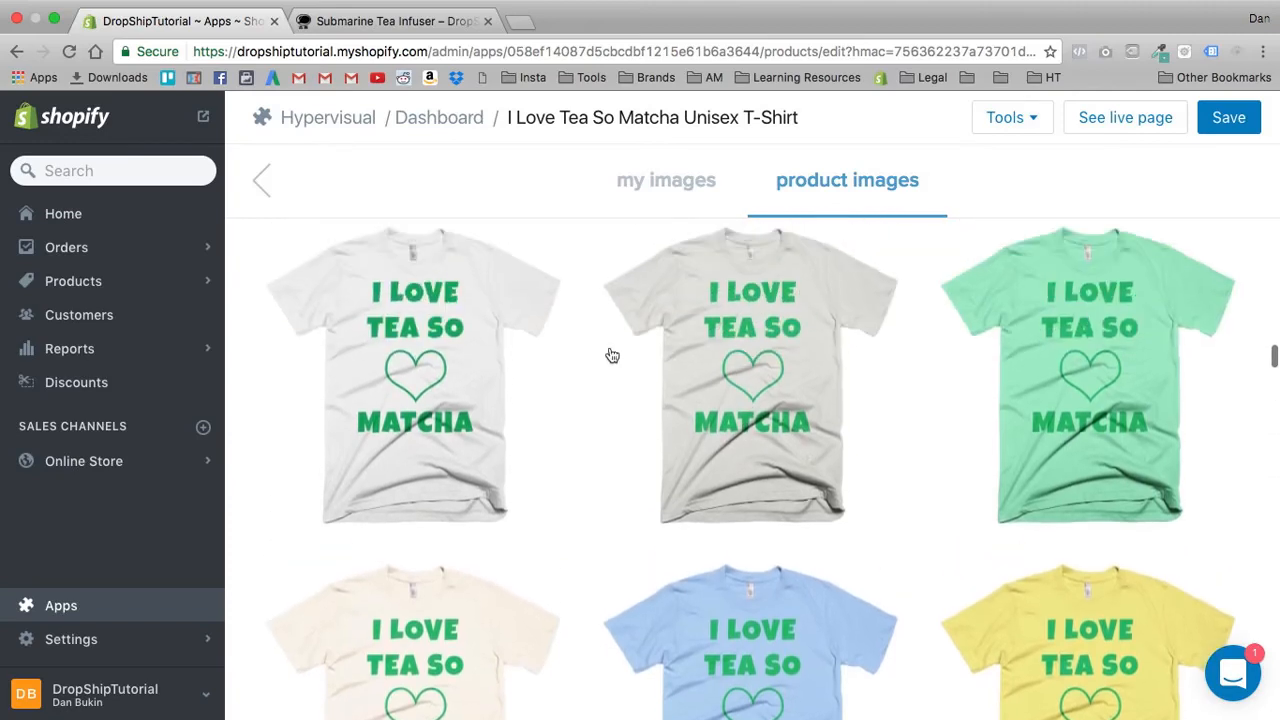
scroll(612, 356, "down", 10)
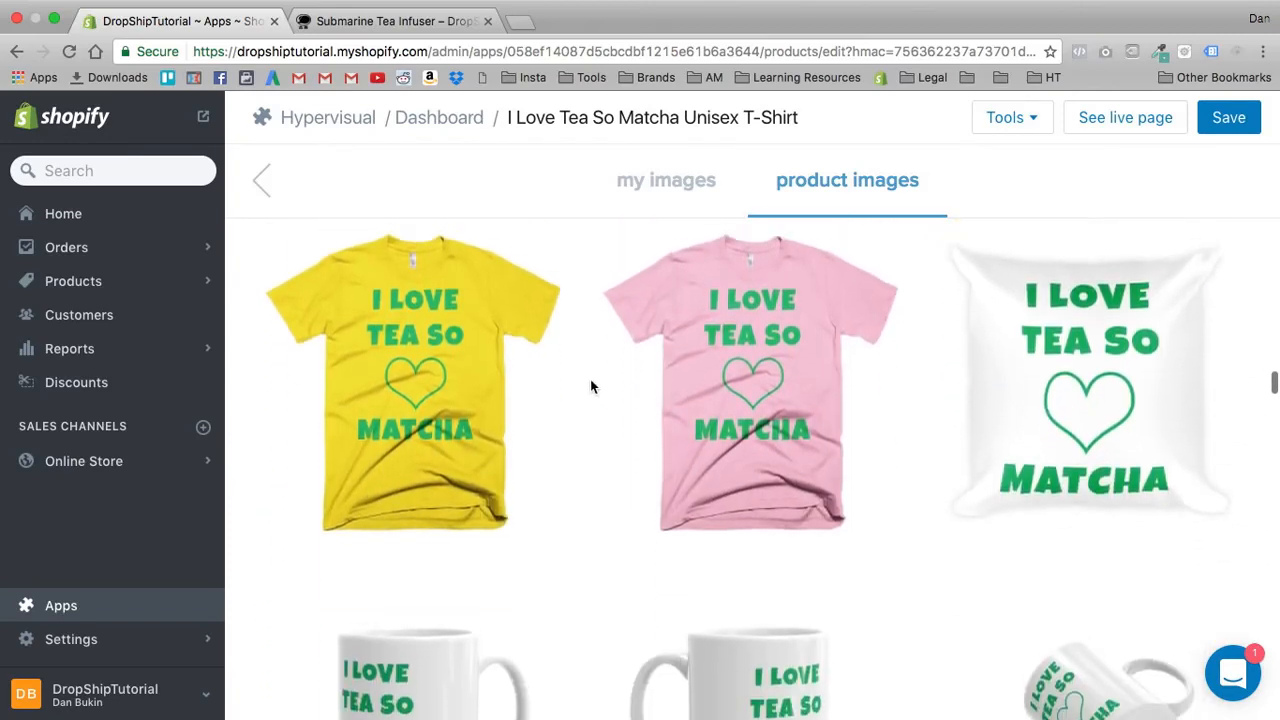
scroll(590, 386, "up", 8)
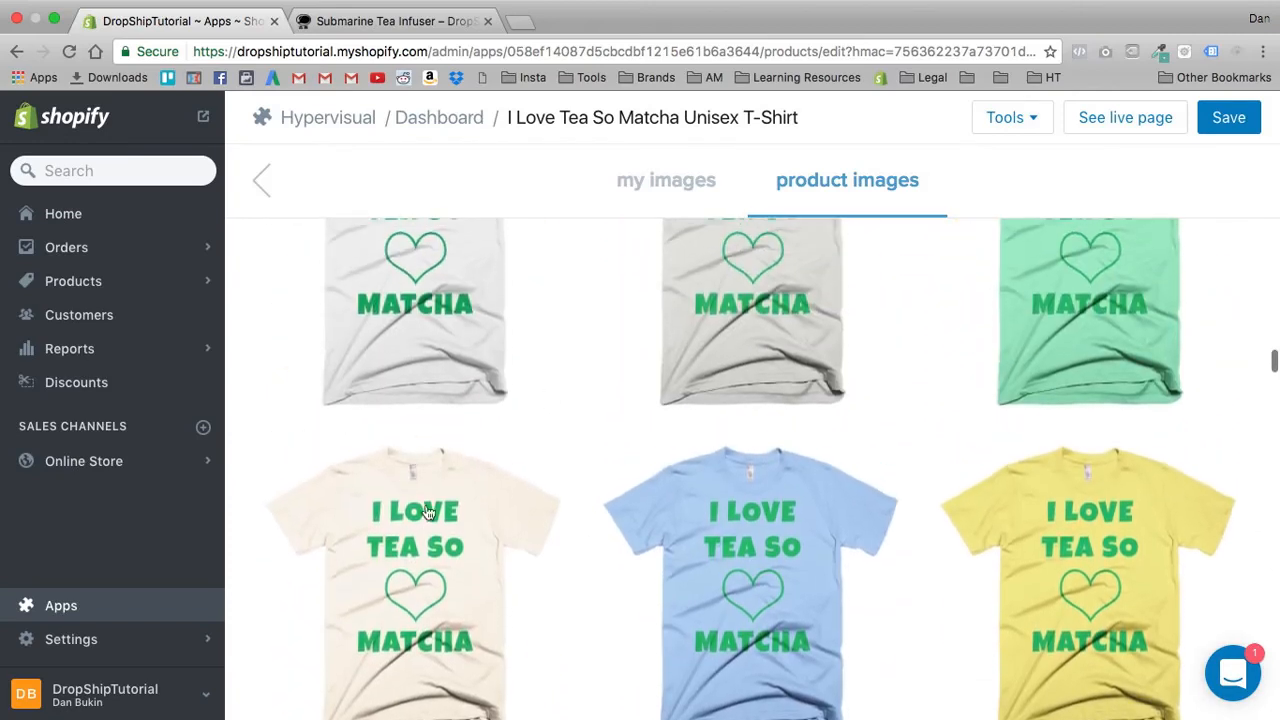
left_click(428, 513)
scroll(706, 566, "down", 4)
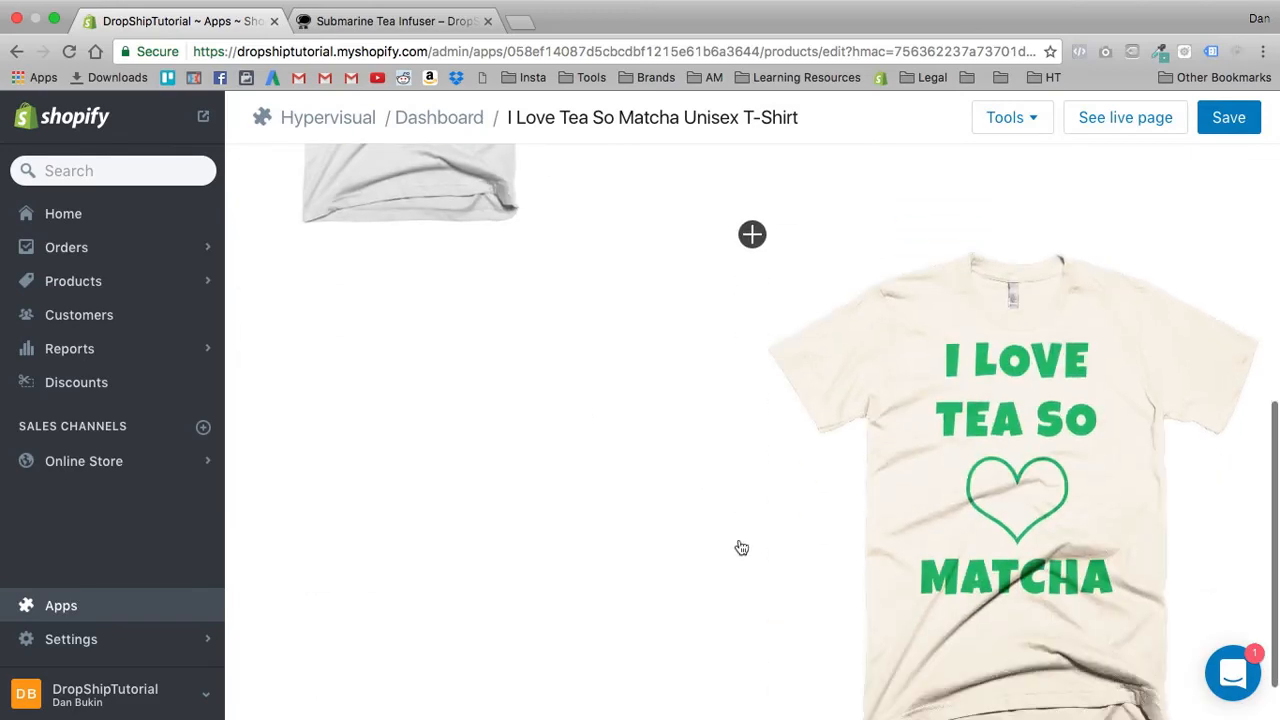
- Set the new section's column sizes to 70/30 so the cream T-shirt image column is narrower
left_click(1028, 428)
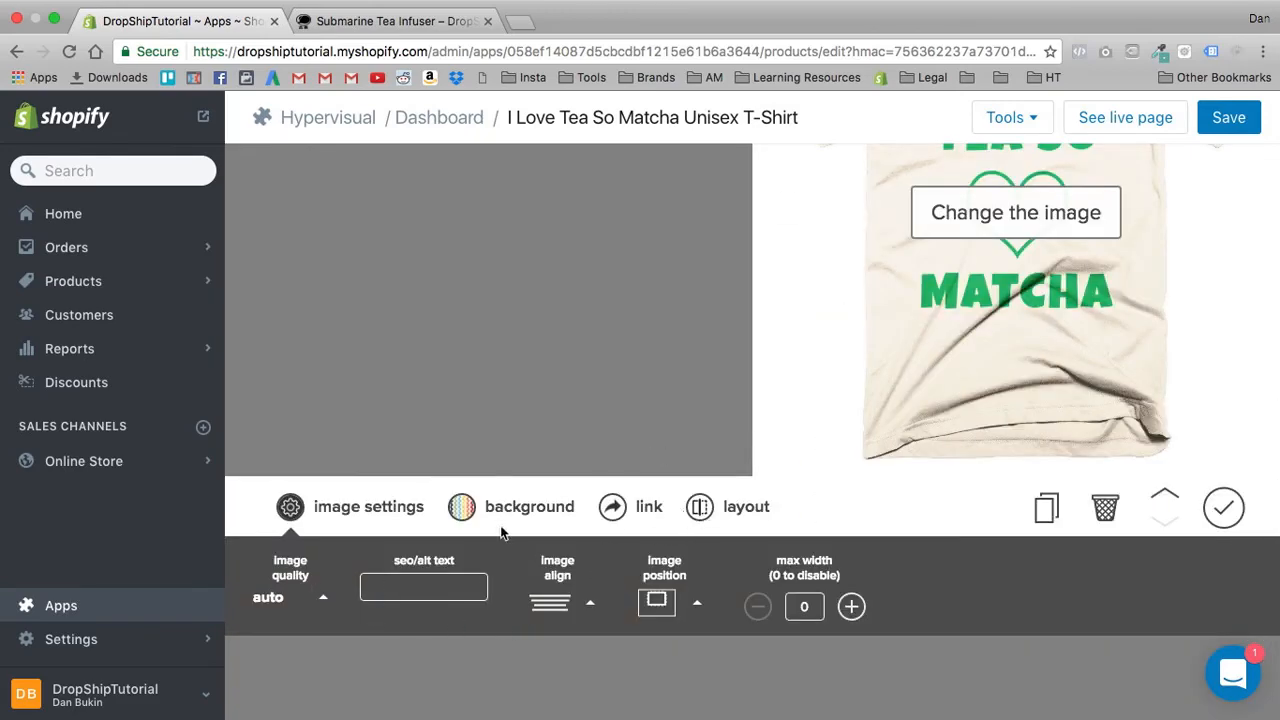
left_click(701, 512)
left_click_drag(616, 592, 638, 595)
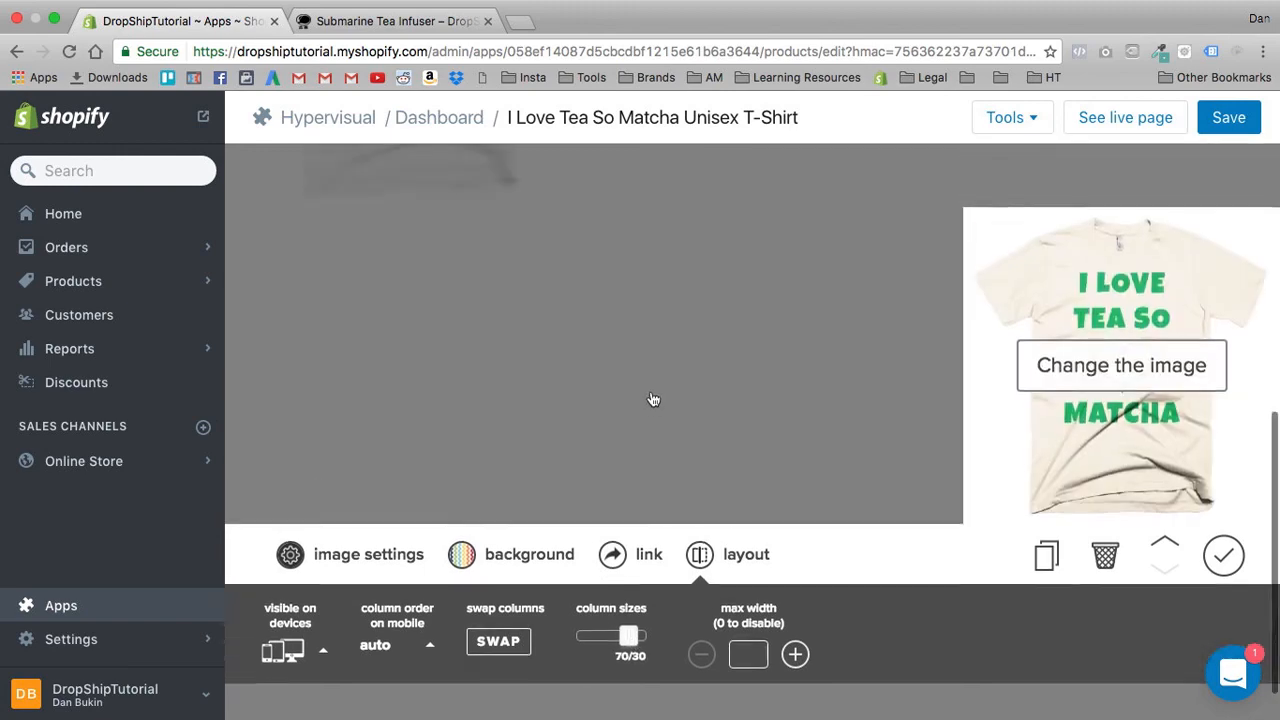
left_click(564, 510)
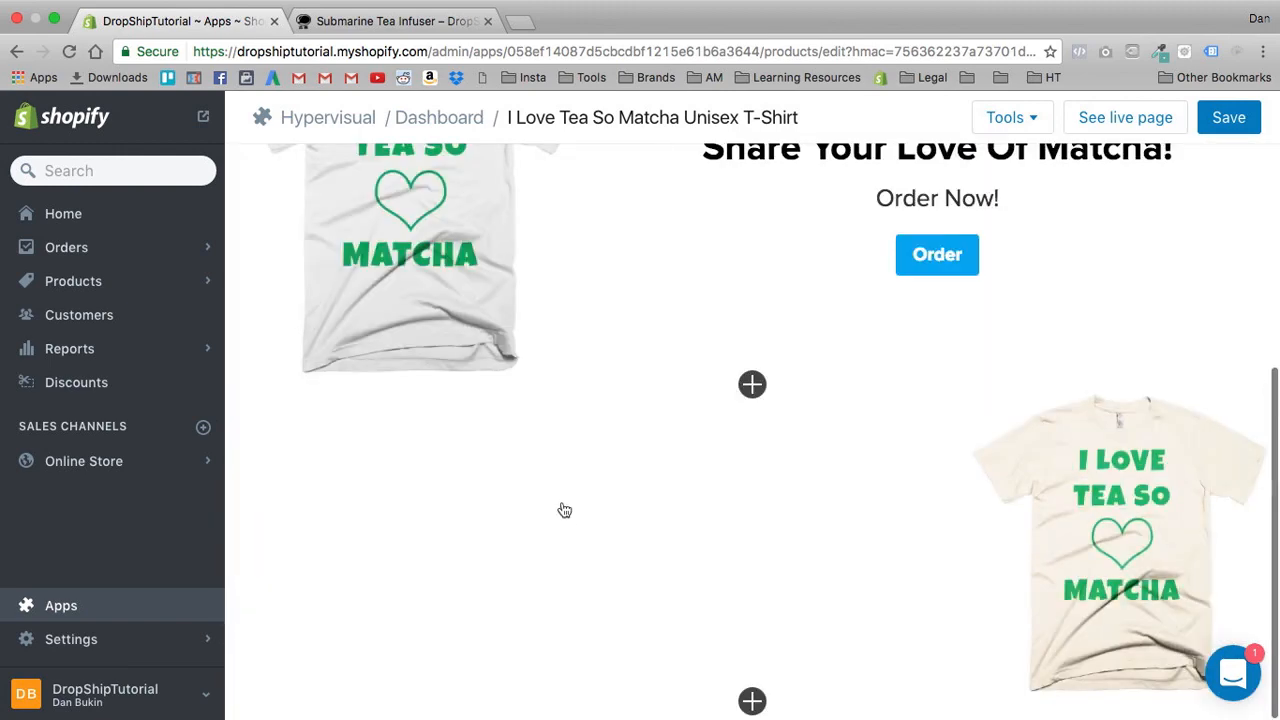
- Enter "Available in 6+ Colors!" as the headline of the new section's text column
left_click(490, 475)
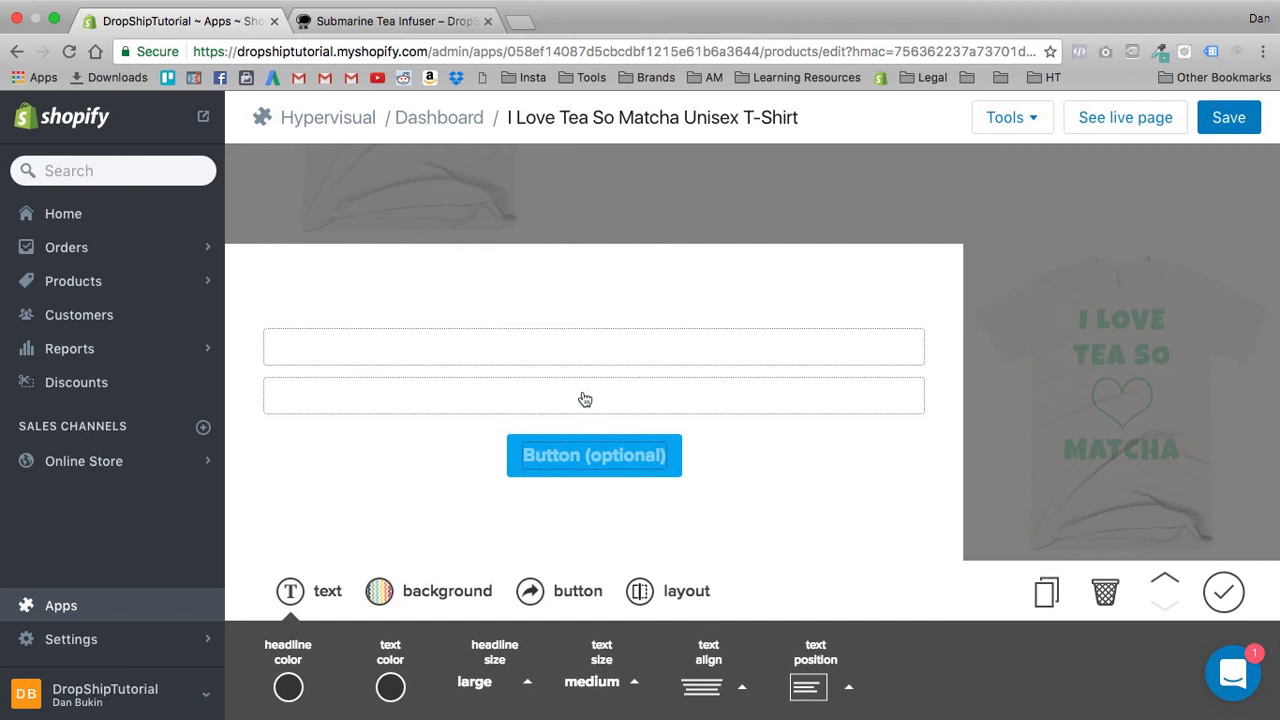
type("Avau")
key("BackSpace")
type("ilable in ")
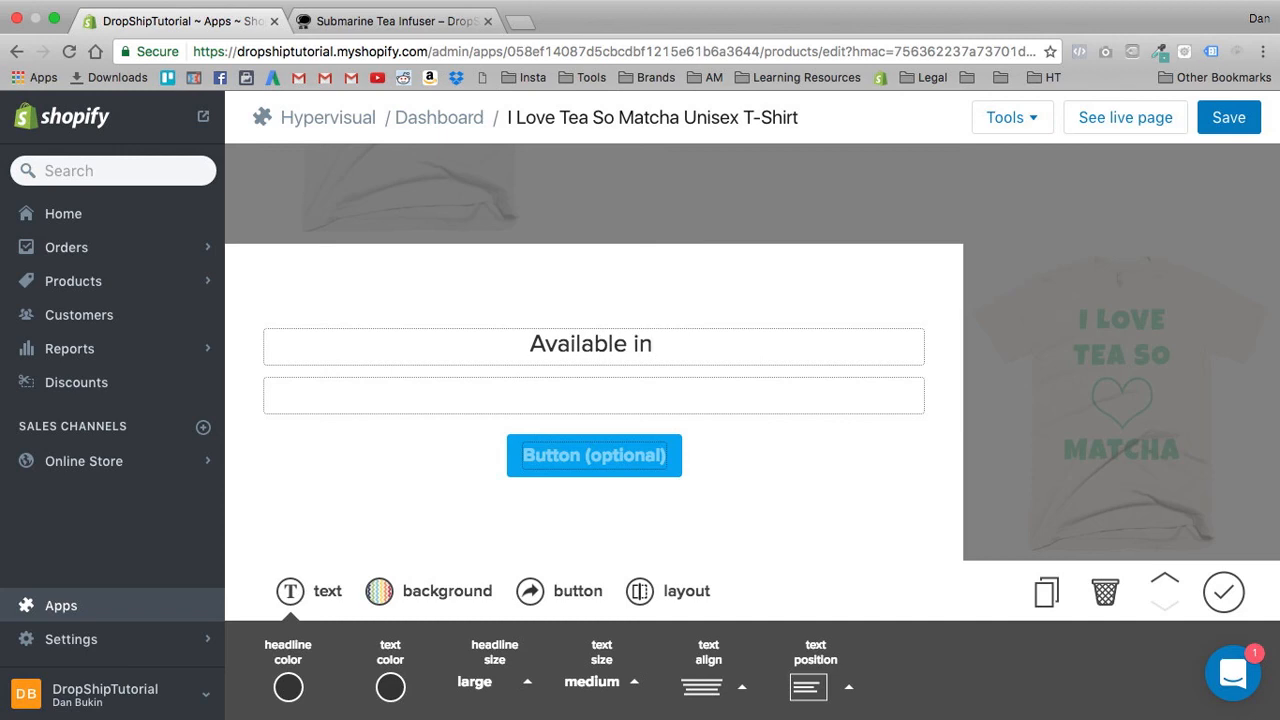
type("6")
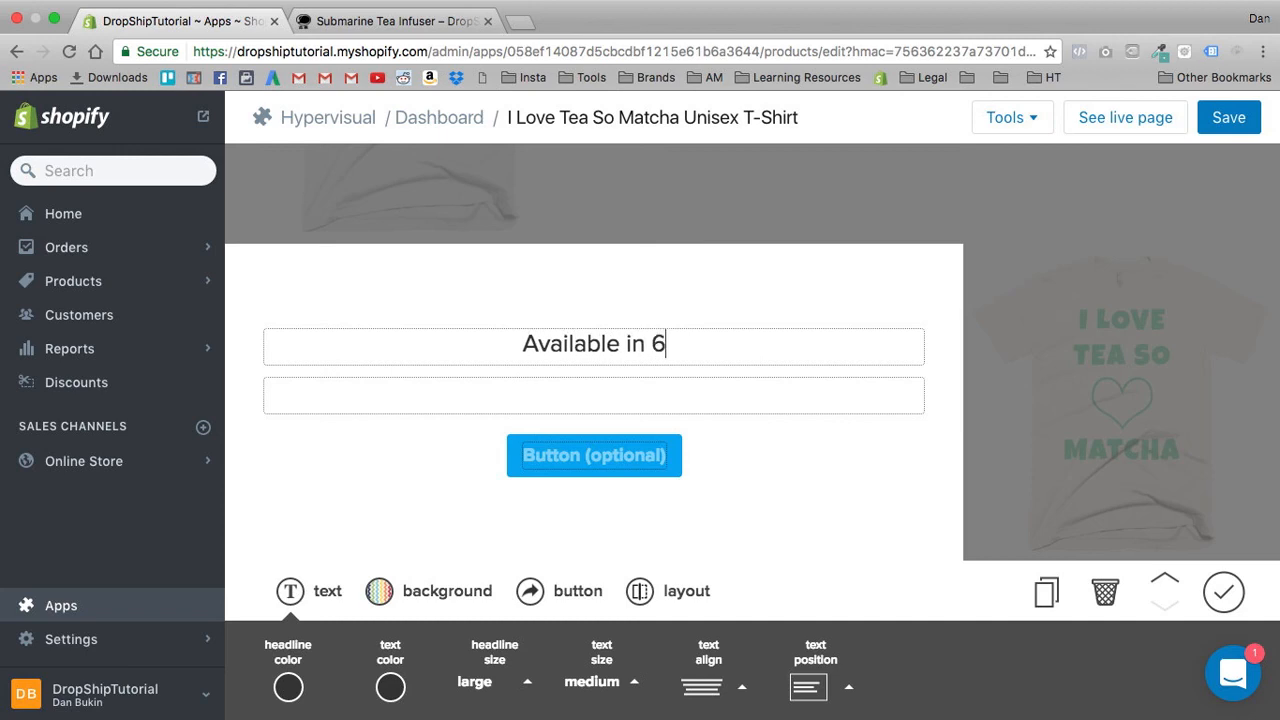
type("+ Colors!")
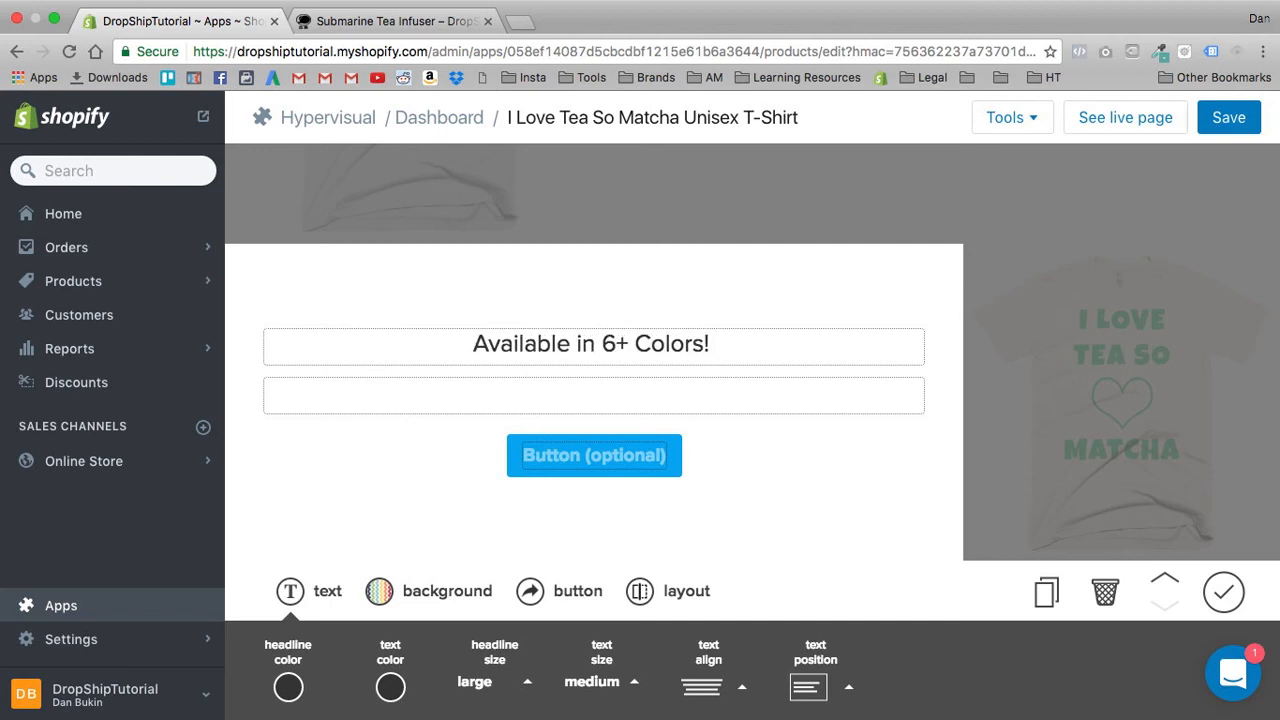
- Enter "Find the one that looks perfect on you!" as the text under the new headline
left_click(612, 404)
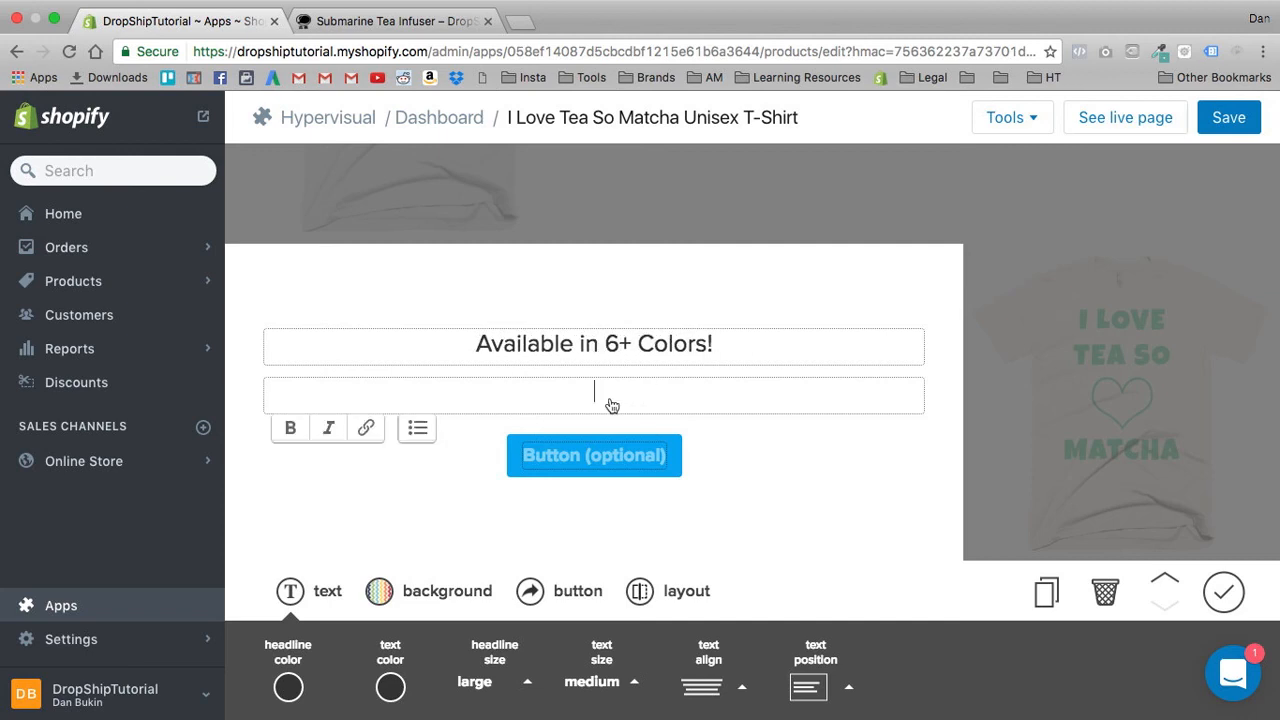
type("Find the one th")
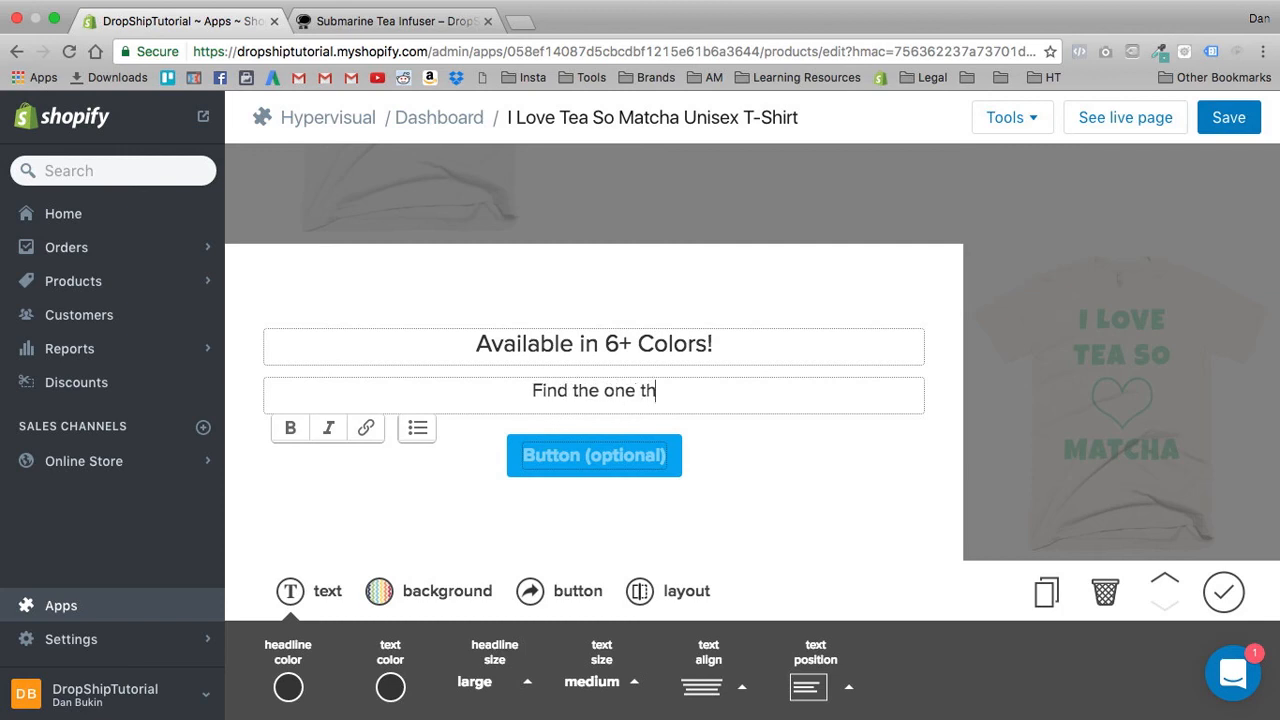
type("at looks perf")
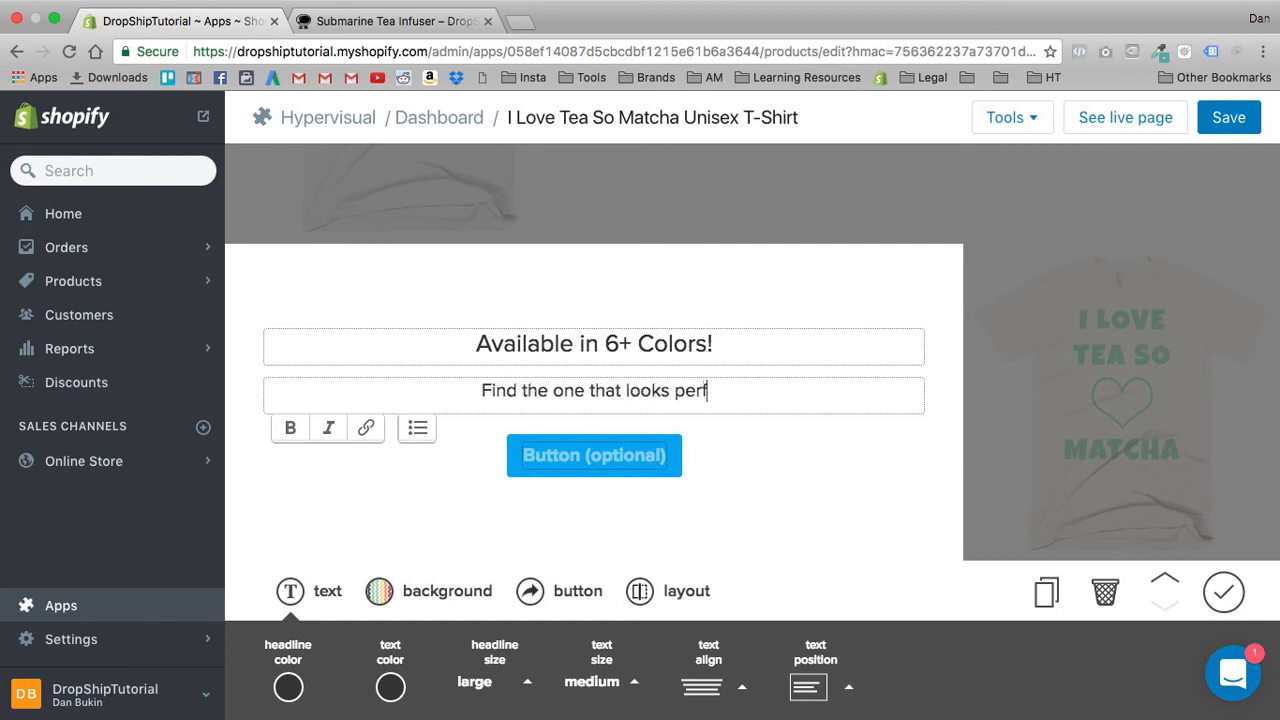
type("ect on you!")
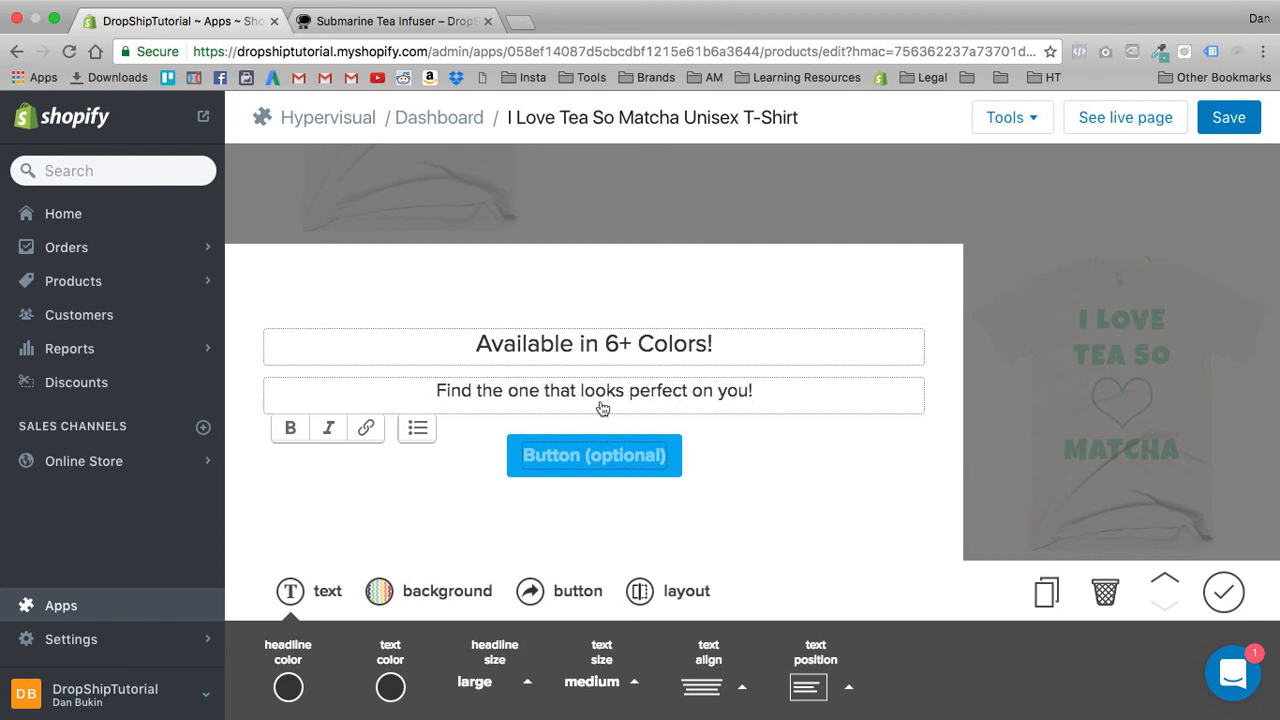
- Make the headline "Available in 6+ Colors!" bold
triple_click(602, 408)
triple_click(521, 347)
left_click(288, 307)
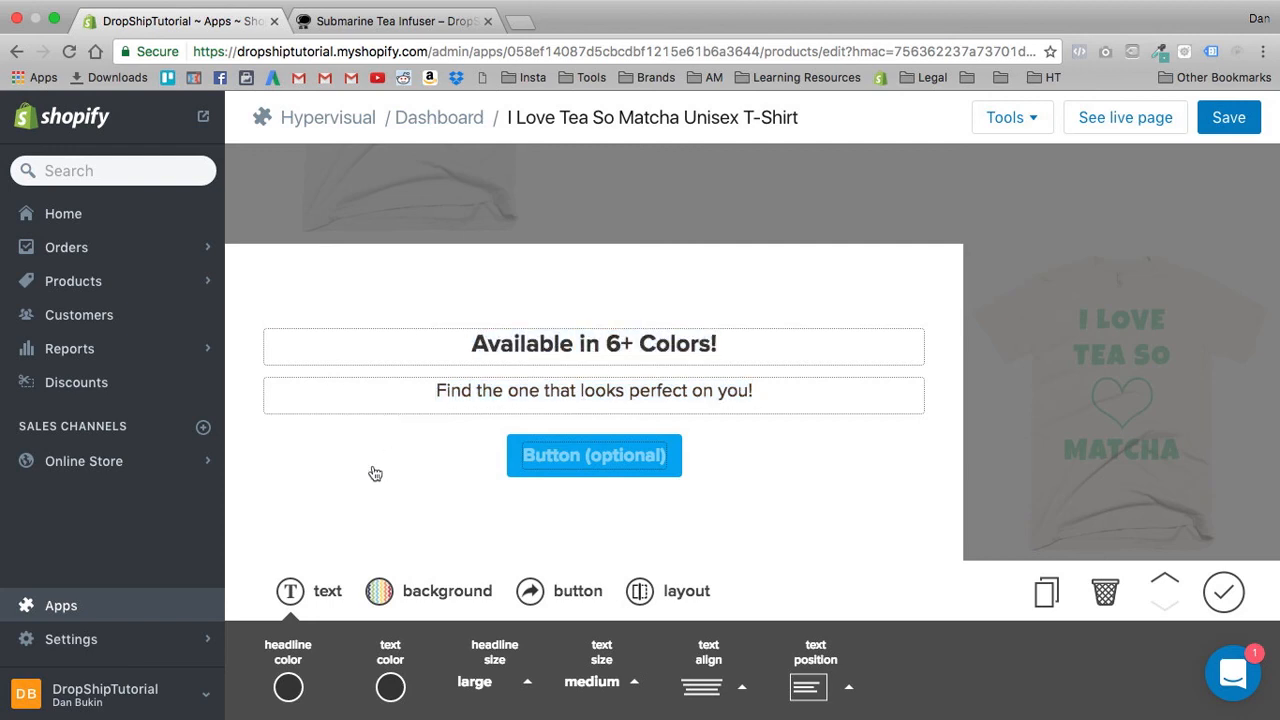
- Set the colour of the headline "Available in 6+ Colors!" to black (#000000)
scroll(360, 654, "down", 1)
left_click(288, 640)
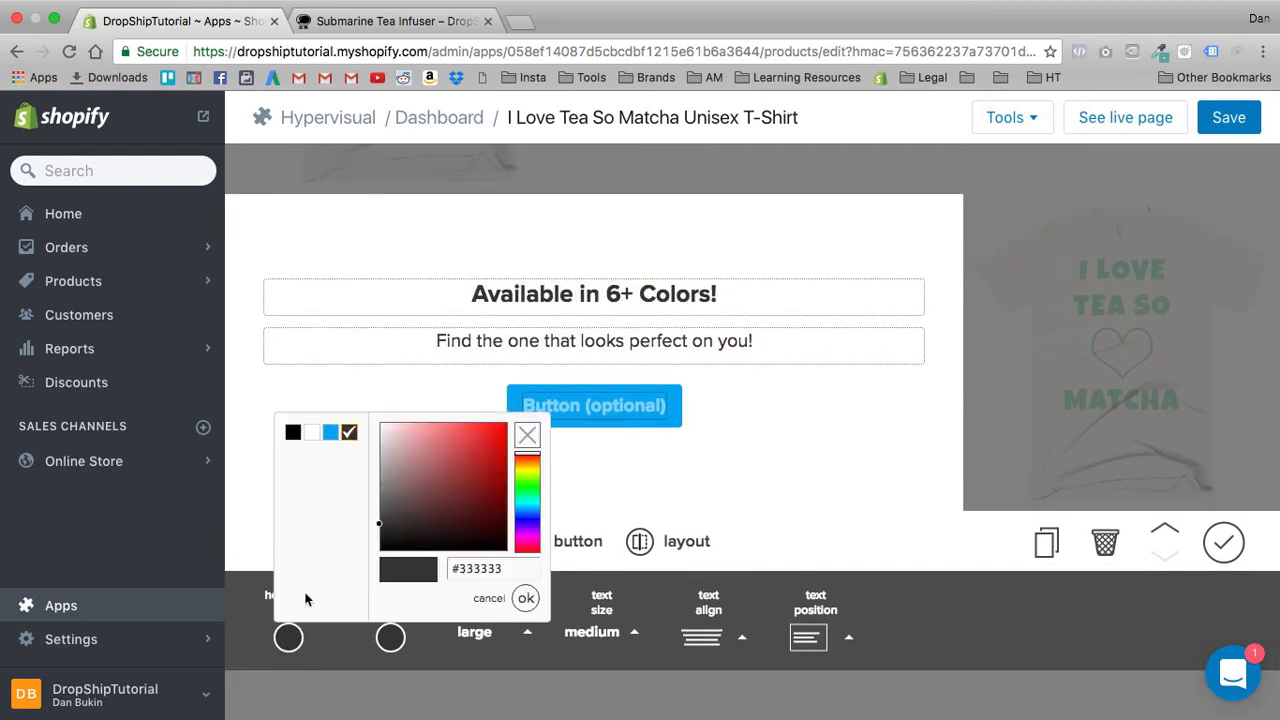
left_click(292, 432)
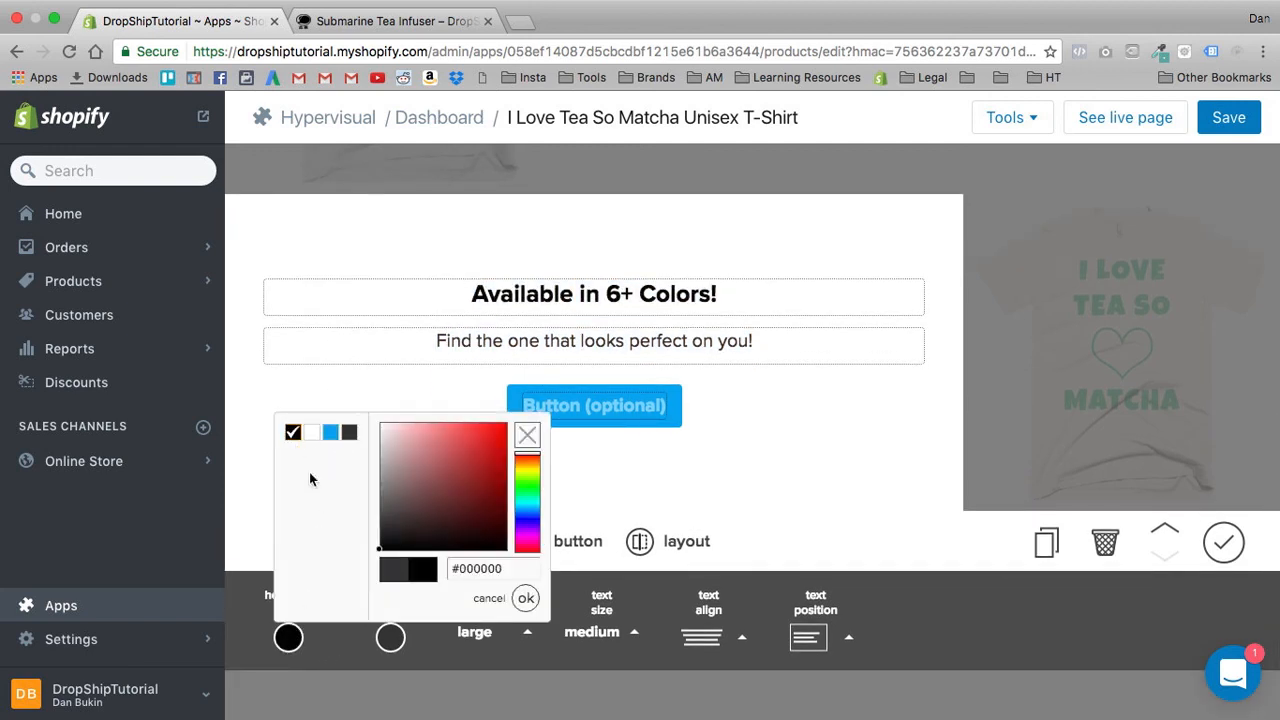
left_click(509, 657)
- Set the headline size to x-large and the text size to large in the "Available in 6+ Colors!" column
left_click(480, 634)
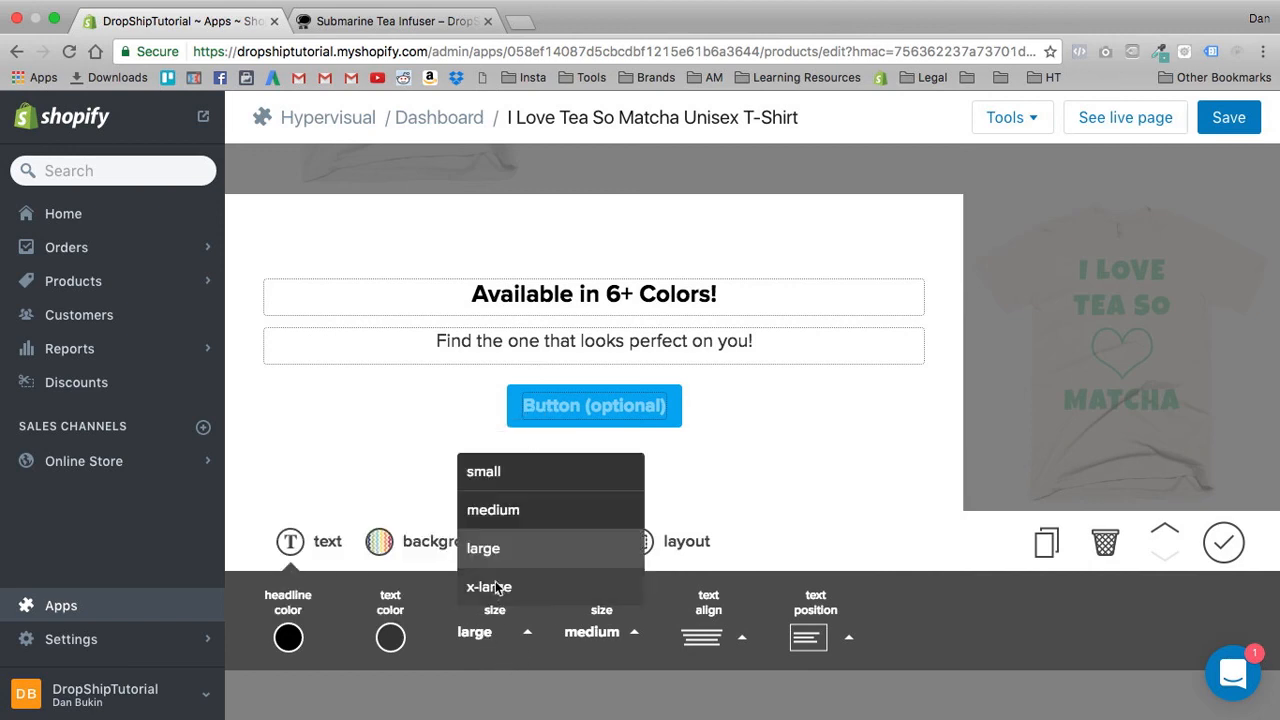
left_click(497, 588)
left_click(597, 632)
left_click(590, 549)
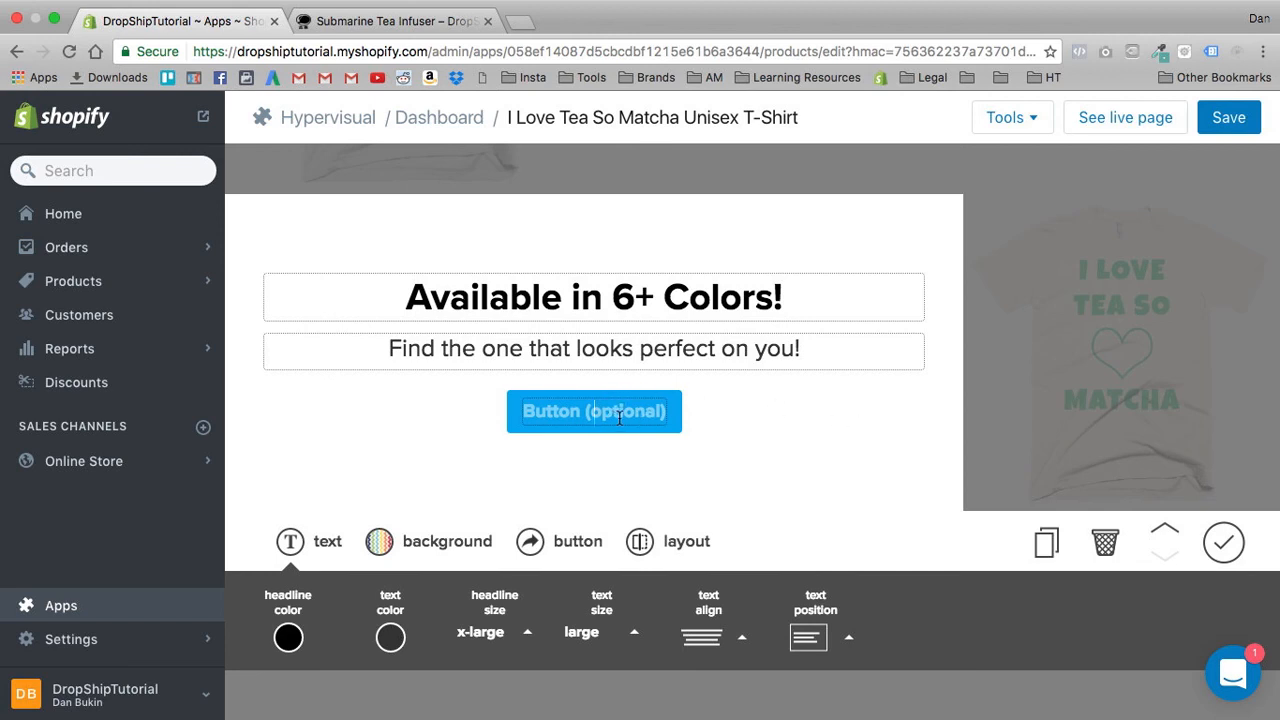
- Enter "Order Now!" as the label of the button under "Find the one that looks perfect on you!"
type("Order Now!")
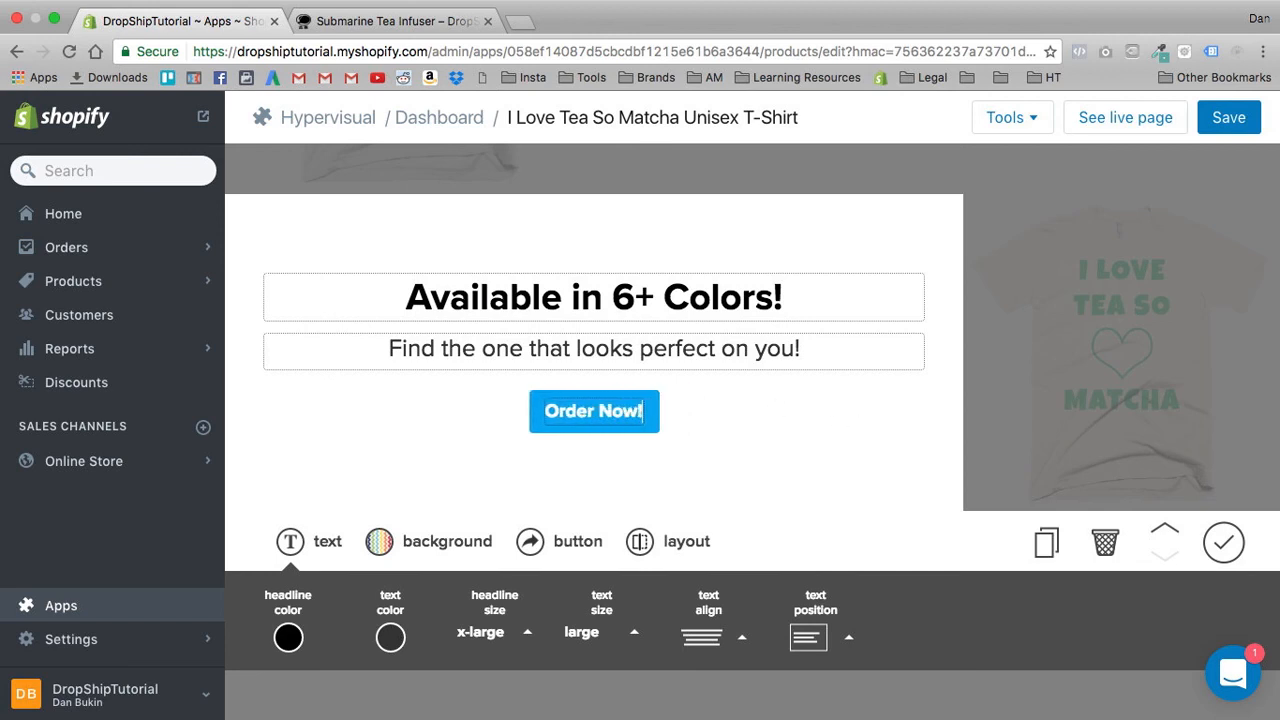
- Delete the text "Order Now!" beneath the headline "Share Your Love Of Matcha!"
scroll(869, 377, "up", 5)
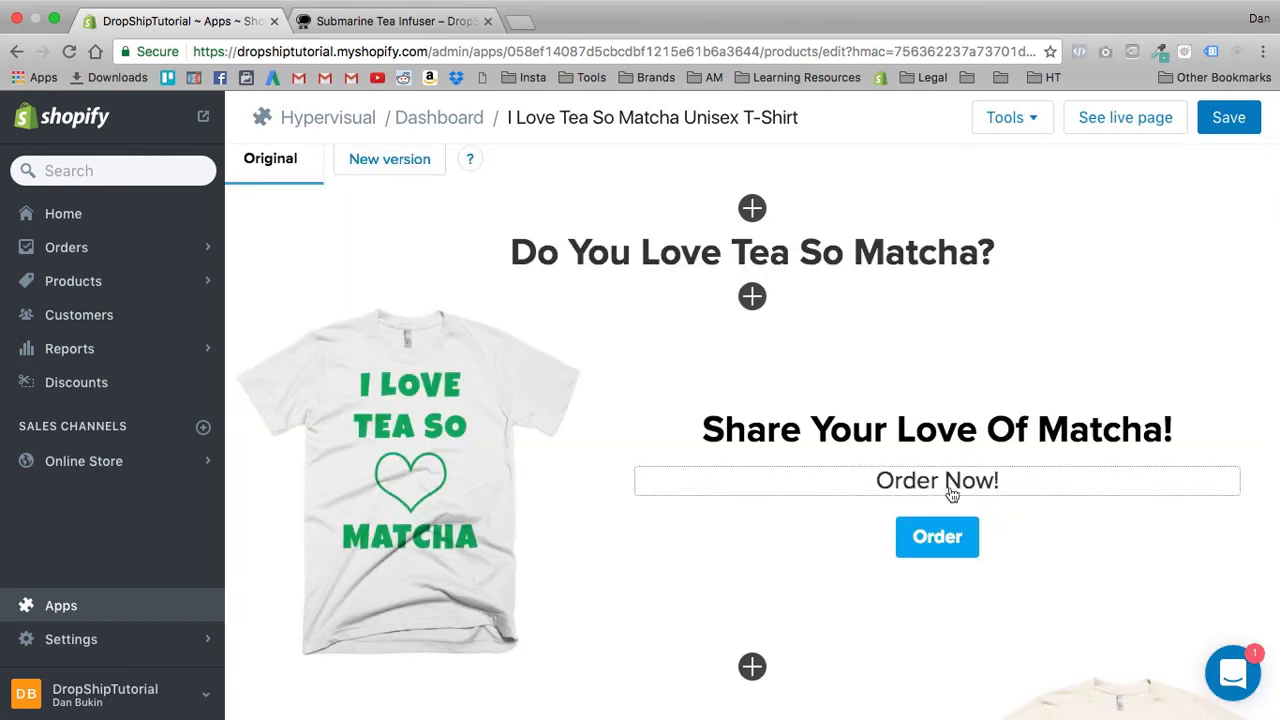
left_click(951, 489)
left_click(990, 371)
key("super+a")
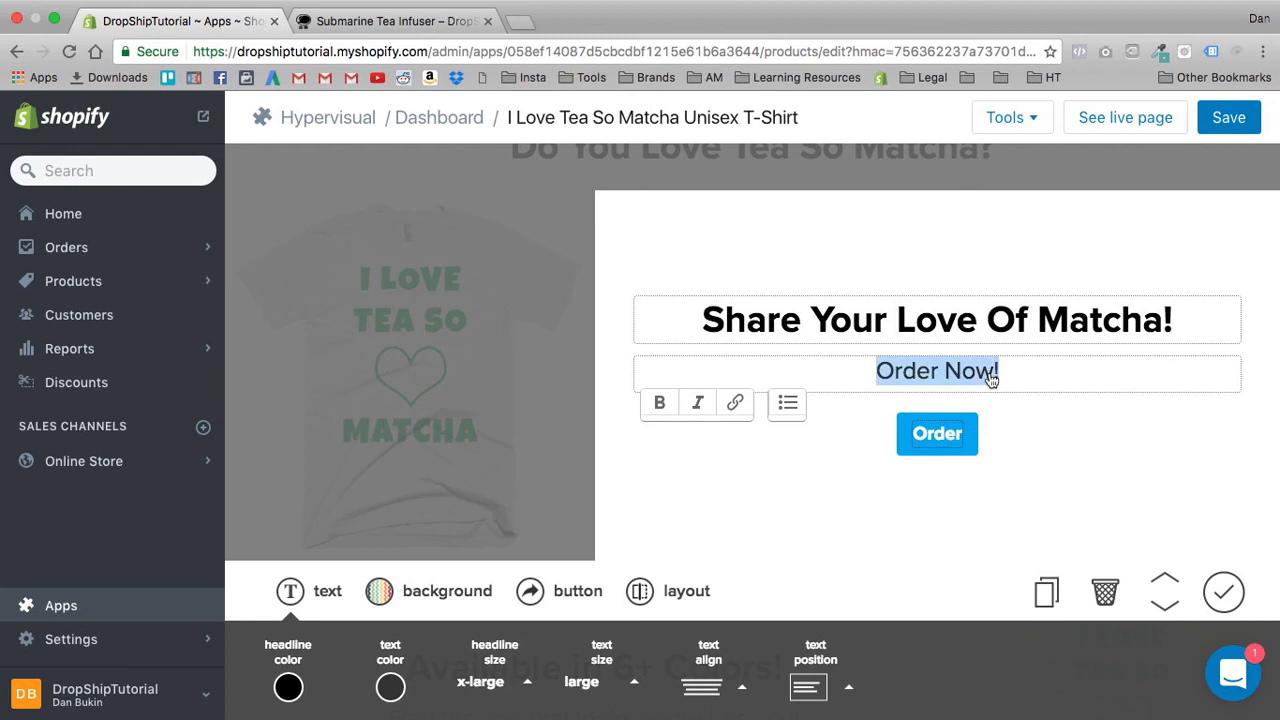
key("BackSpace")
- Extend the button label under "Share Your Love Of Matcha!" to read "Order Now!"
double_click(958, 430)
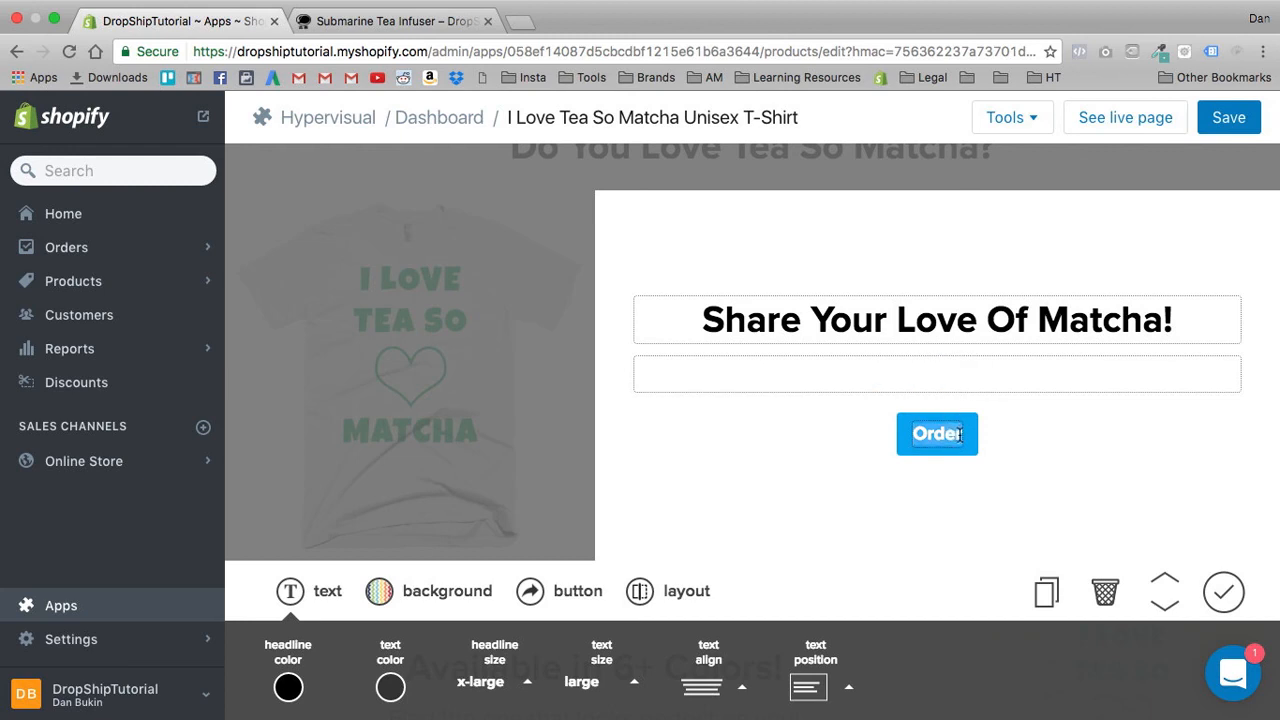
left_click(959, 434)
type("Now!")
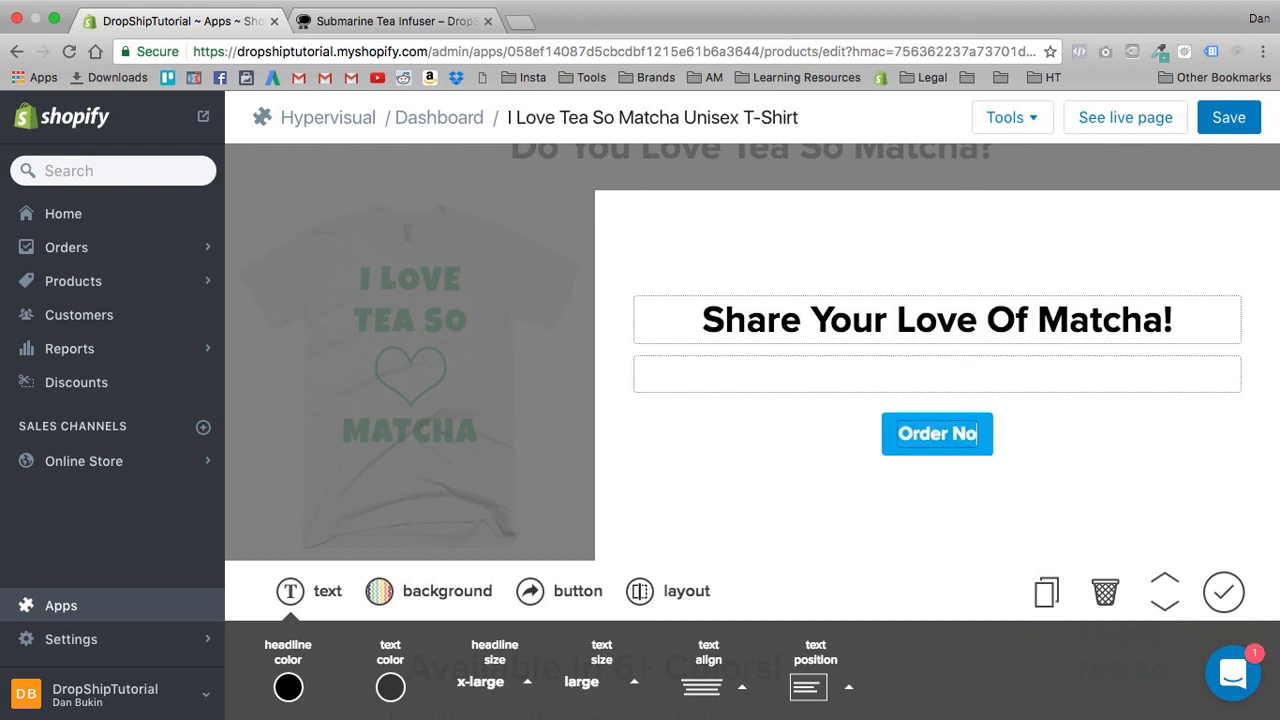
- Extend the headline beside the white T-shirt to "Share Your Love Of Matcha With The World!" and finish editing the section
double_click(1013, 321)
left_click(1152, 319)
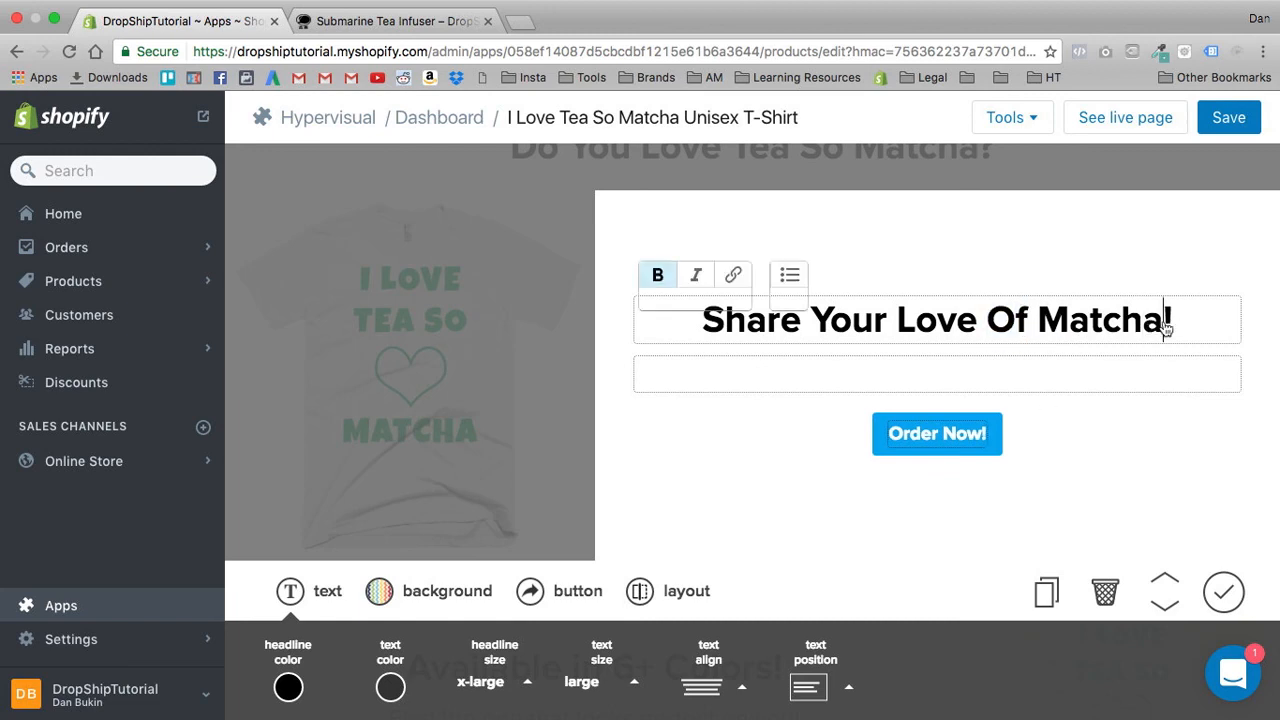
type("With T")
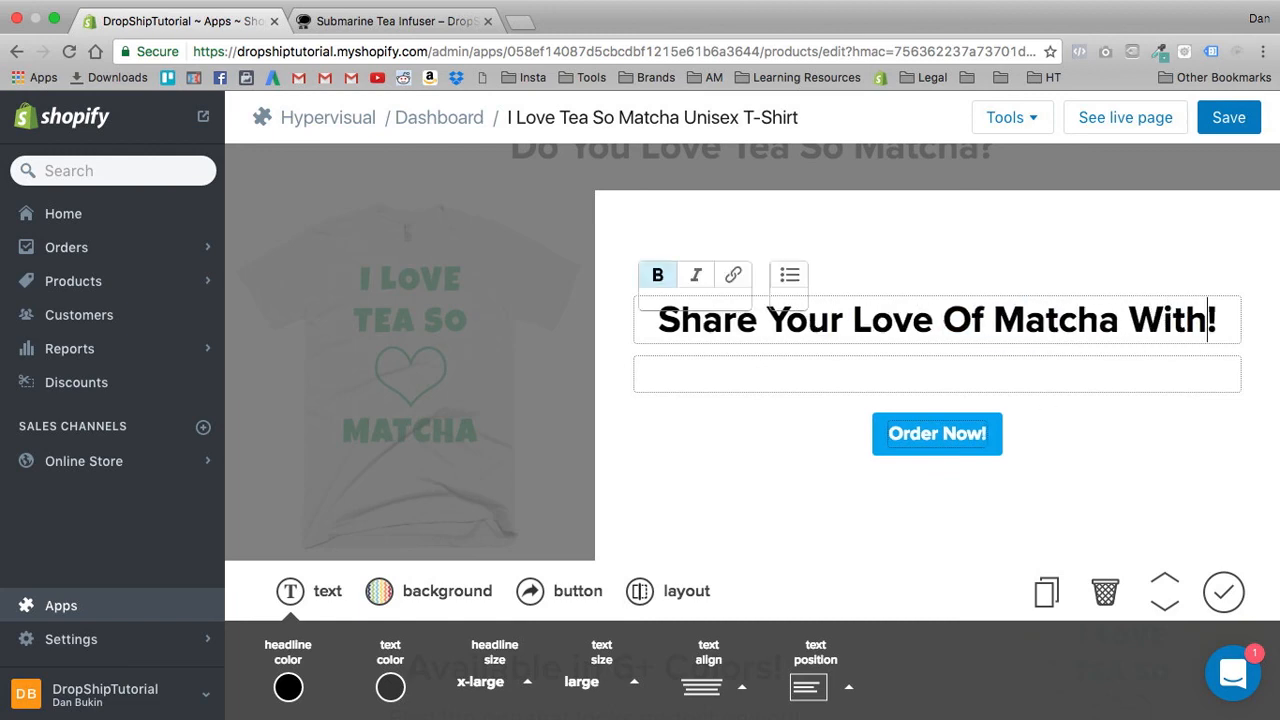
type("he World")
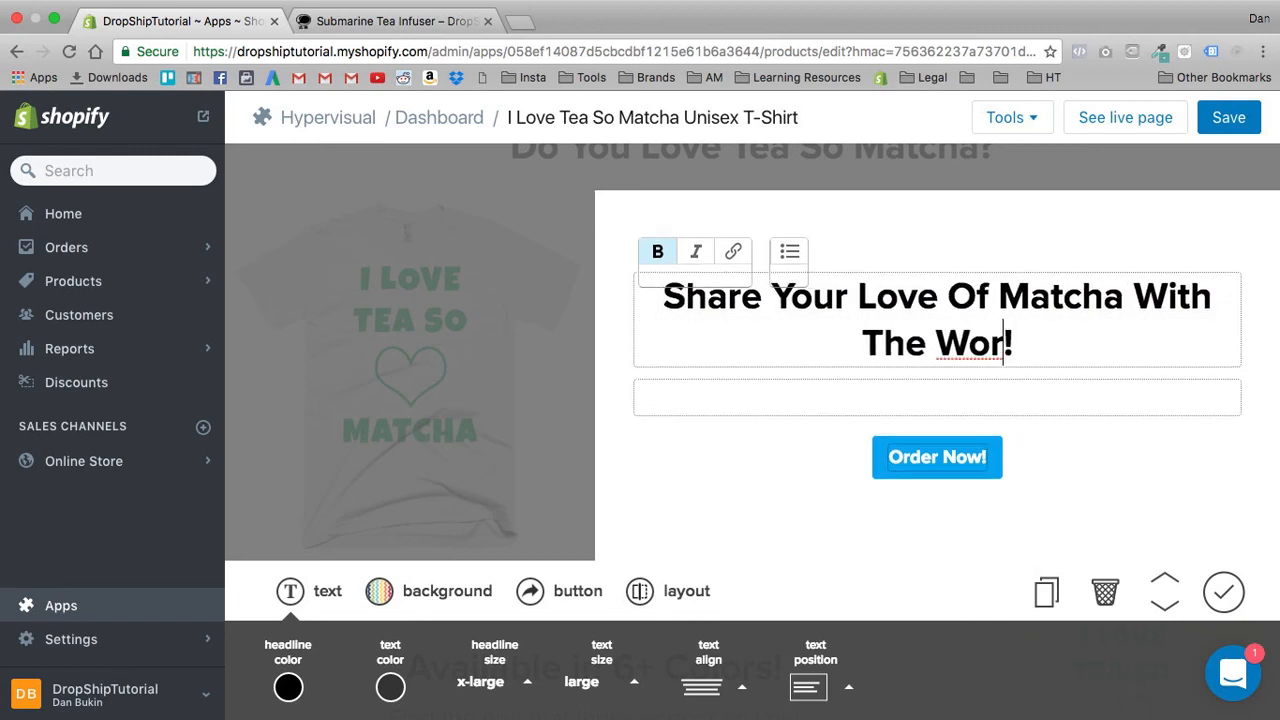
left_click(1155, 452)
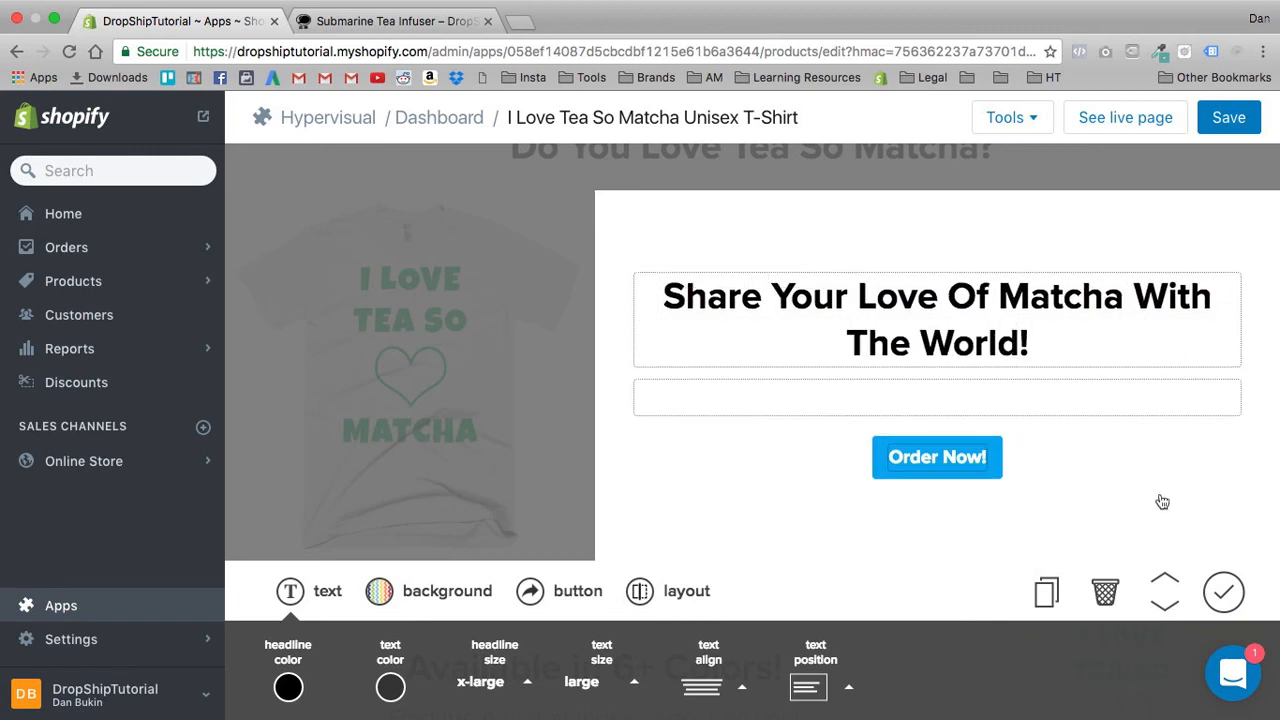
left_click(1222, 590)
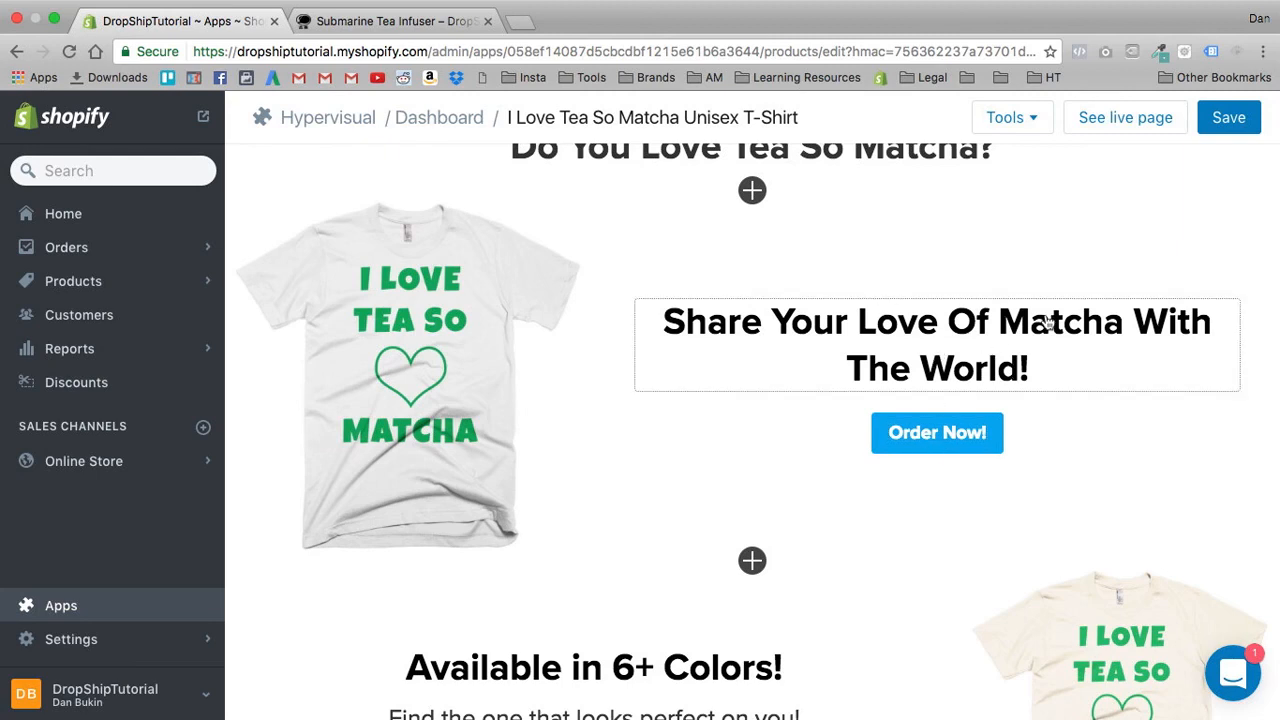
- Set the text colour of the heading "Do You Love Tea So Matcha?" to black (#000000) and finish editing it
scroll(653, 359, "up", 3)
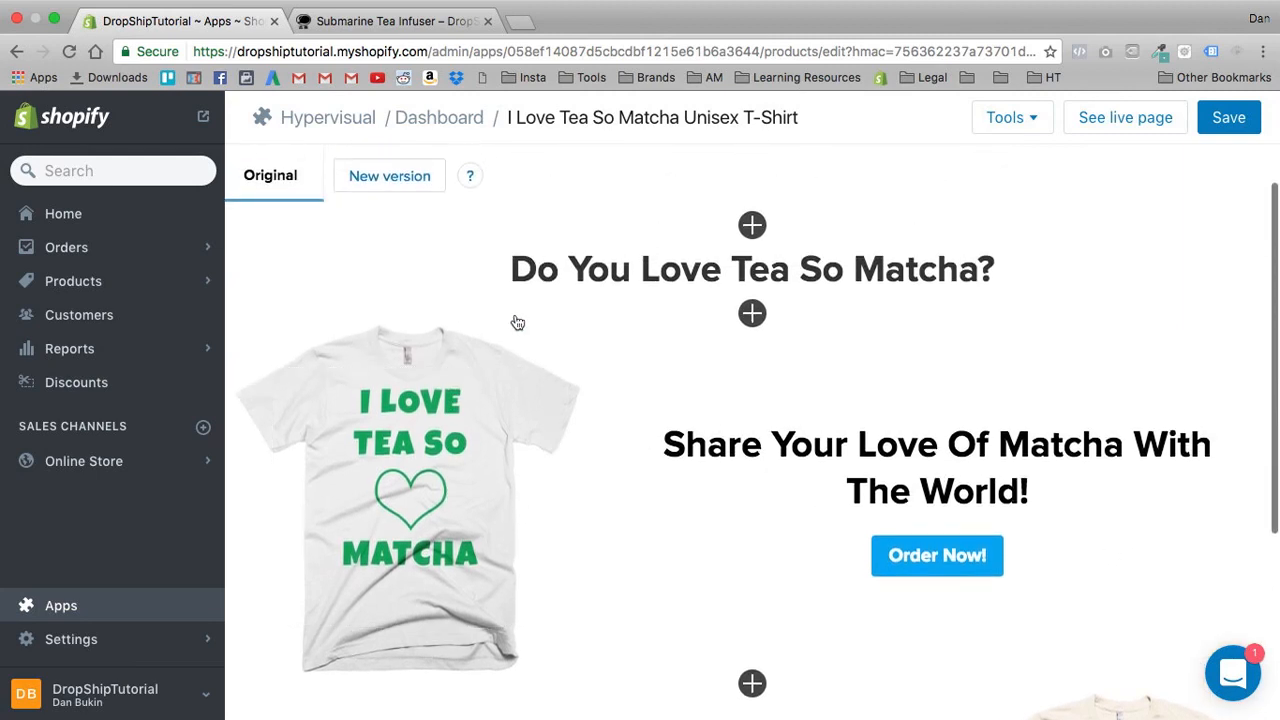
left_click(575, 259)
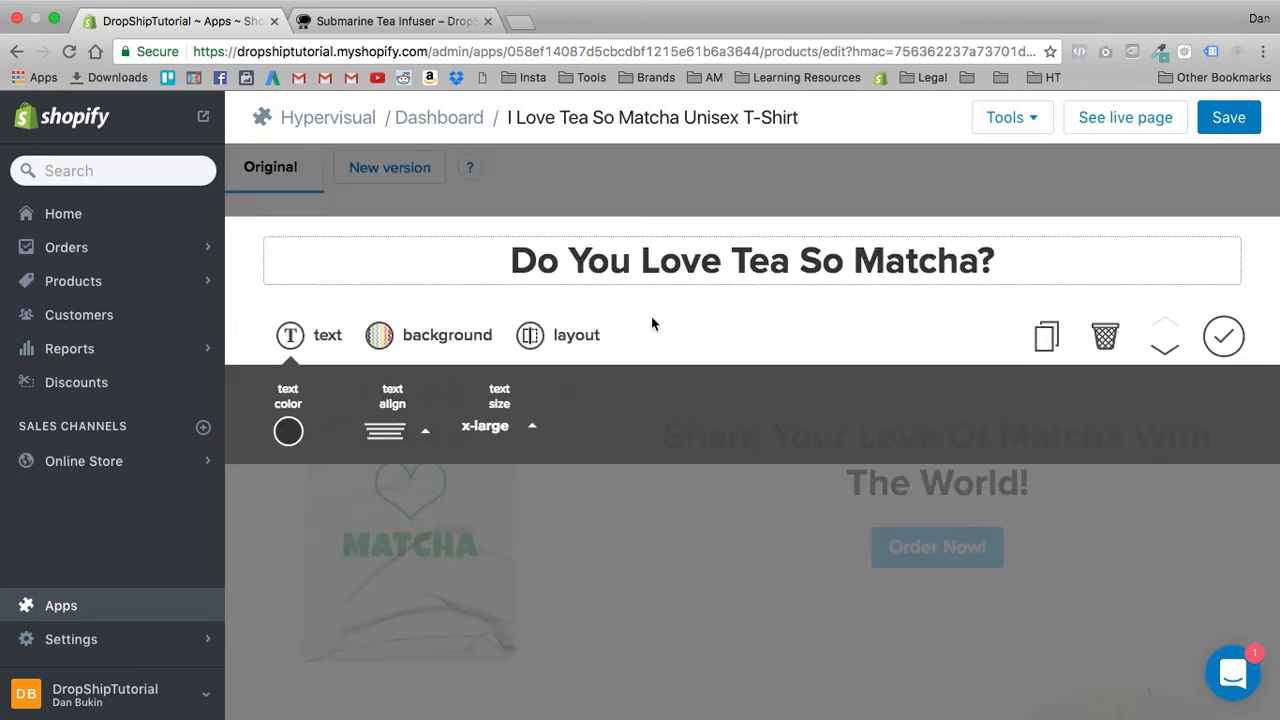
left_click(288, 432)
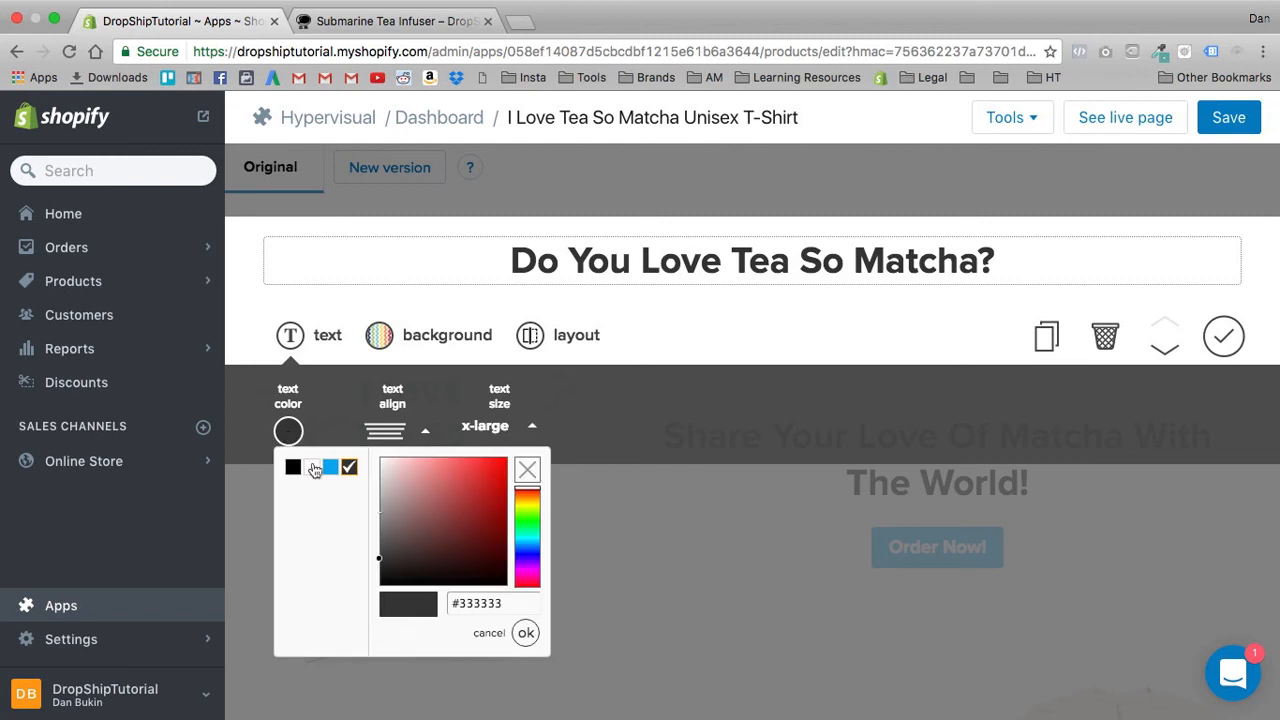
left_click(526, 634)
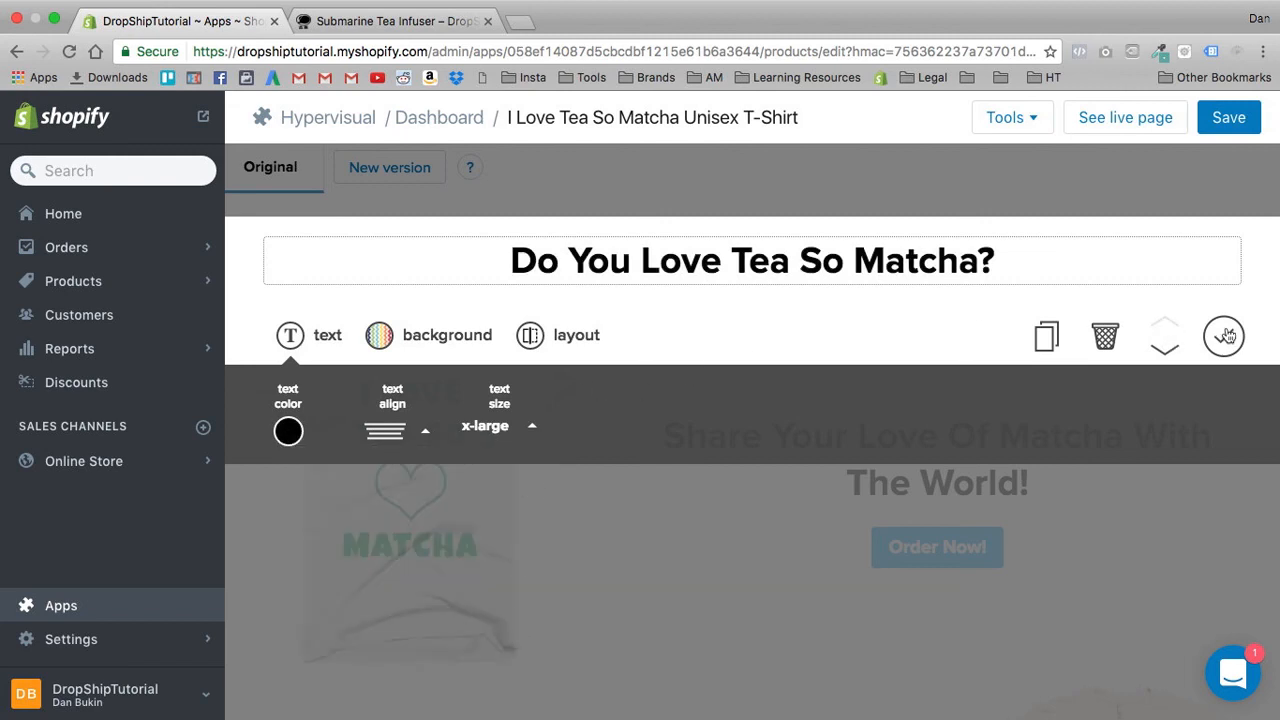
left_click(1224, 336)
- Add a video section at the end of the page, below the cream T-shirt section
scroll(863, 357, "down", 5)
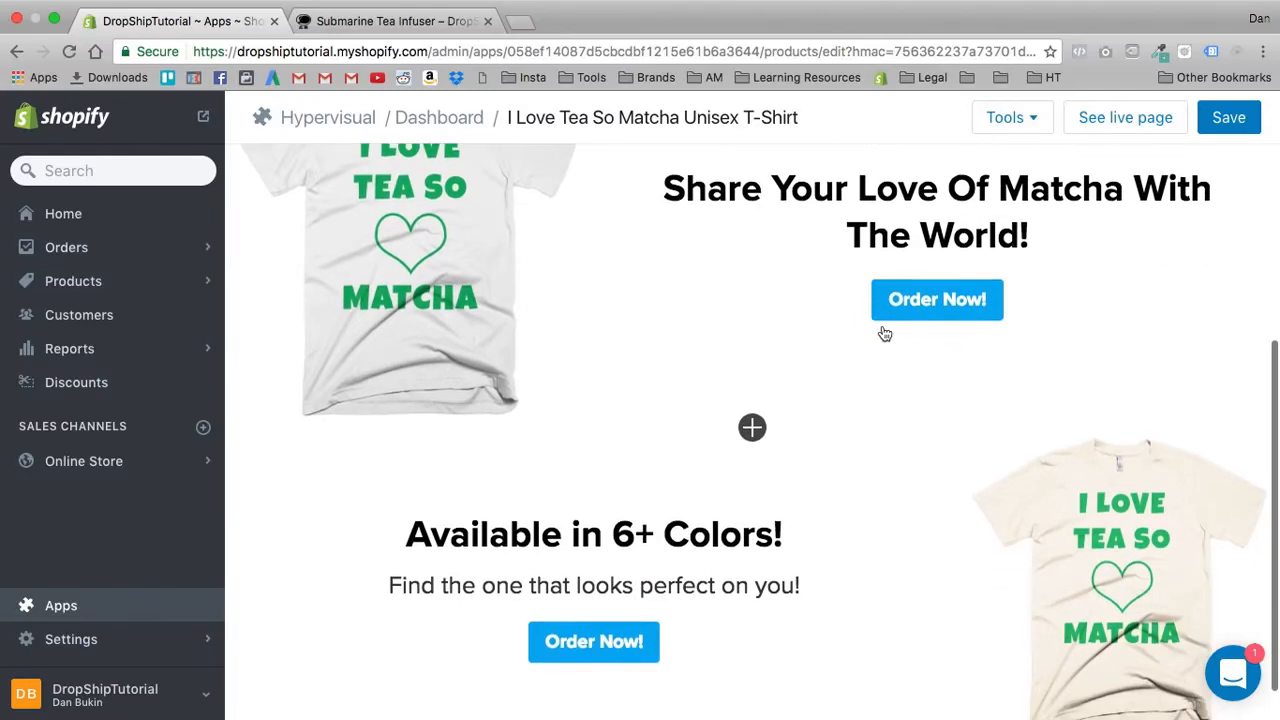
scroll(771, 323, "up", 8)
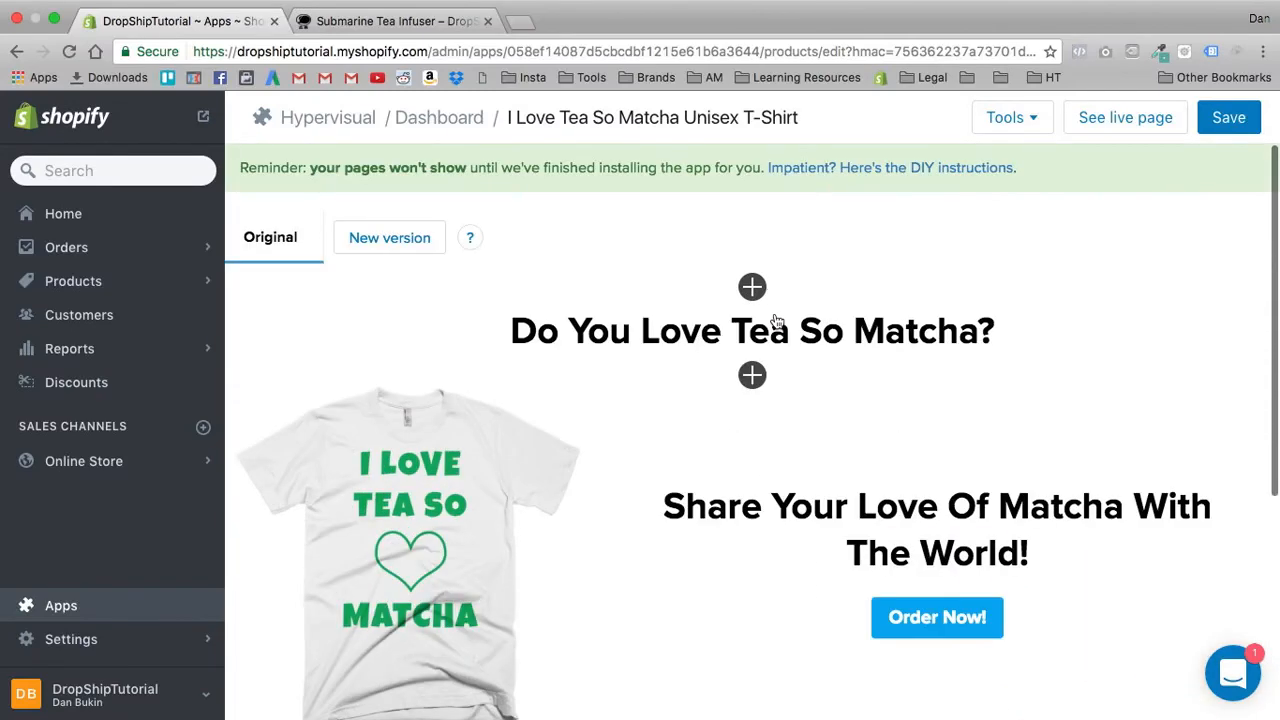
scroll(778, 325, "down", 5)
scroll(811, 343, "up", 5)
scroll(829, 486, "down", 5)
left_click(752, 697)
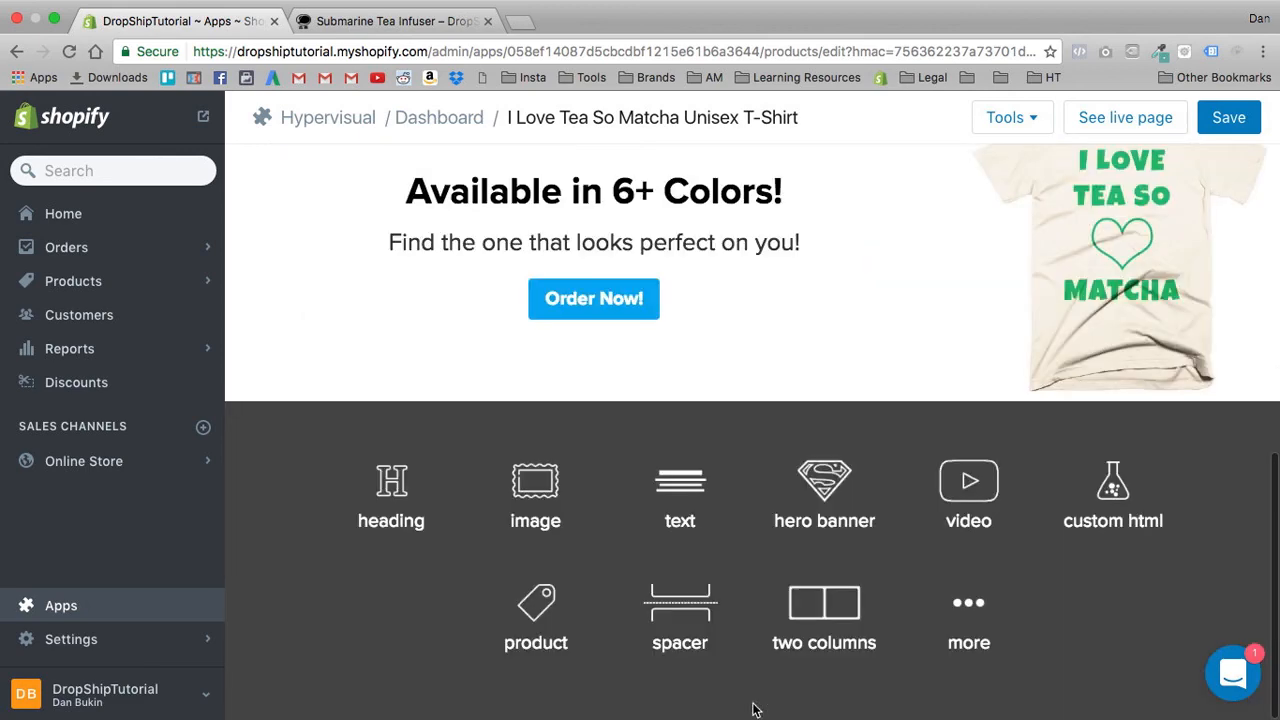
left_click(969, 482)
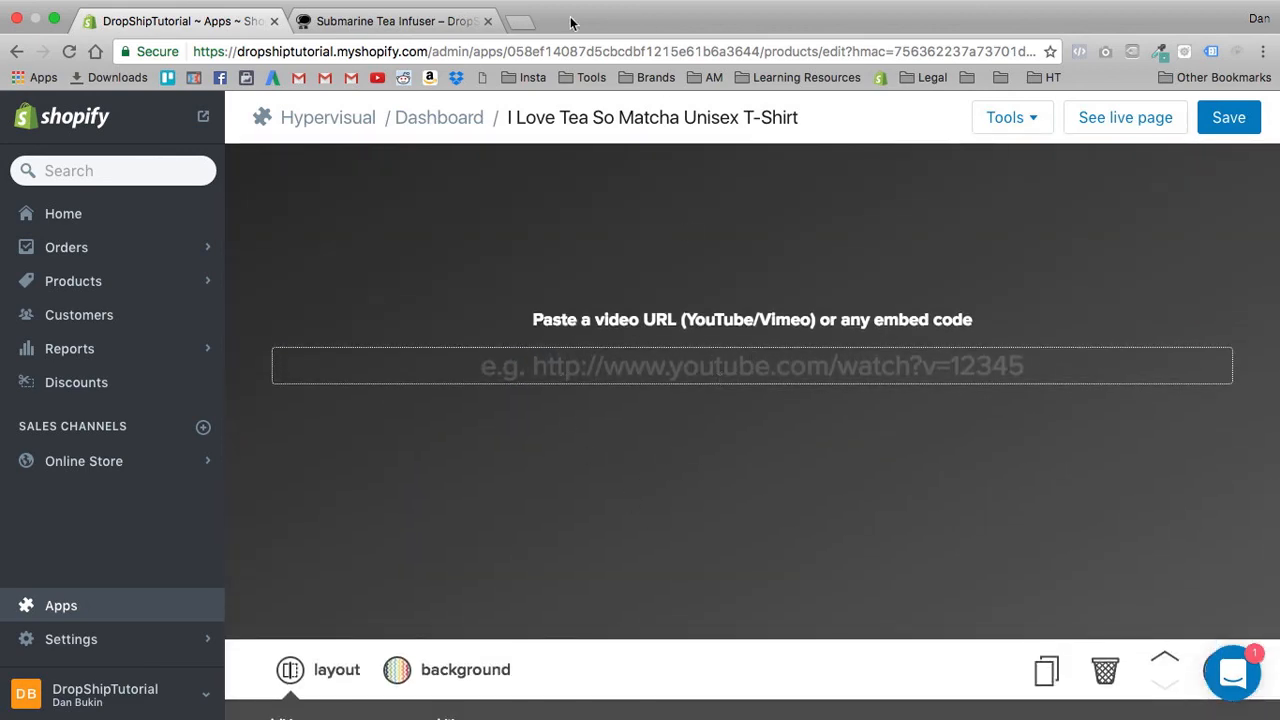
- Open YouTube in a new browser tab and search for "matcha tea"
left_click(524, 23)
type("you")
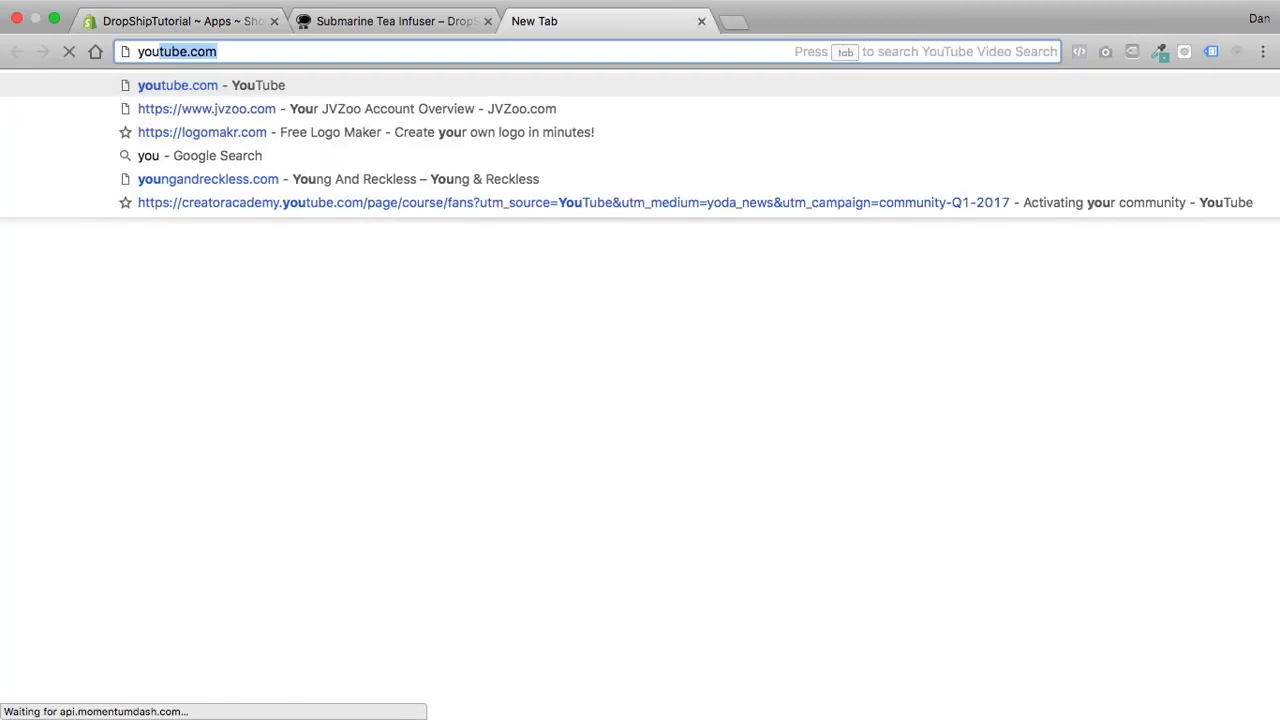
key("Return")
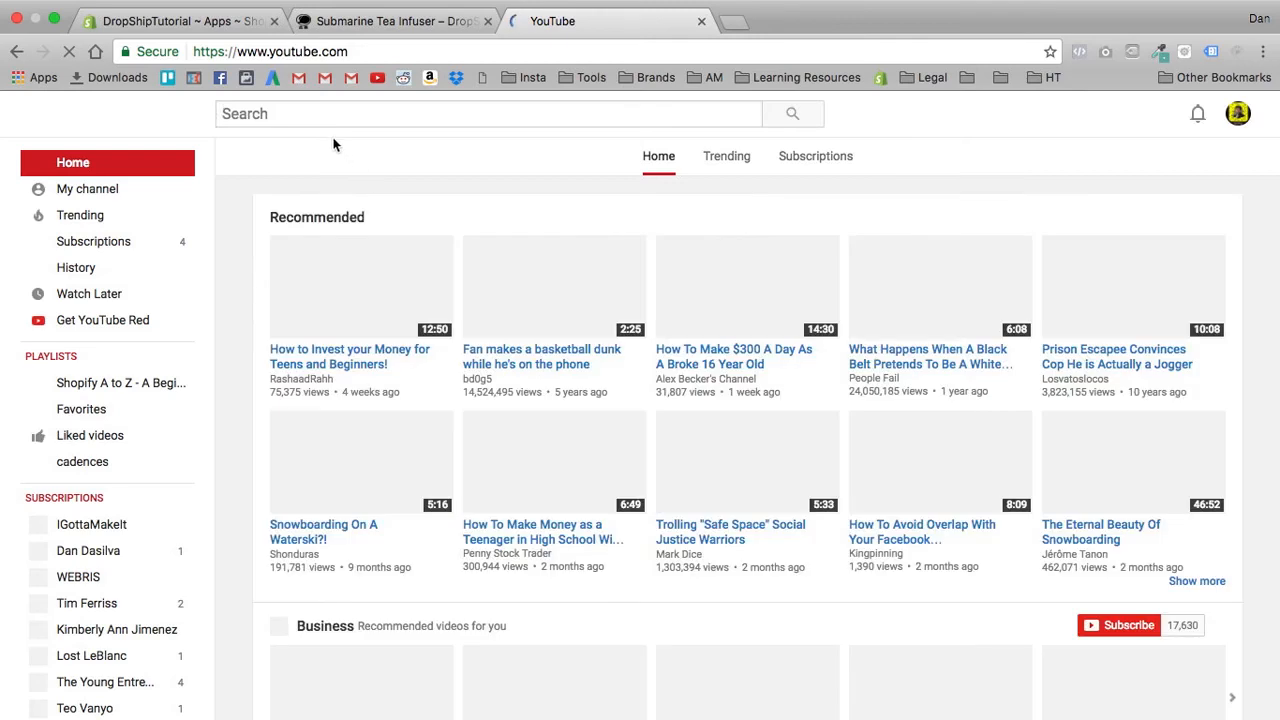
type("matcha tea")
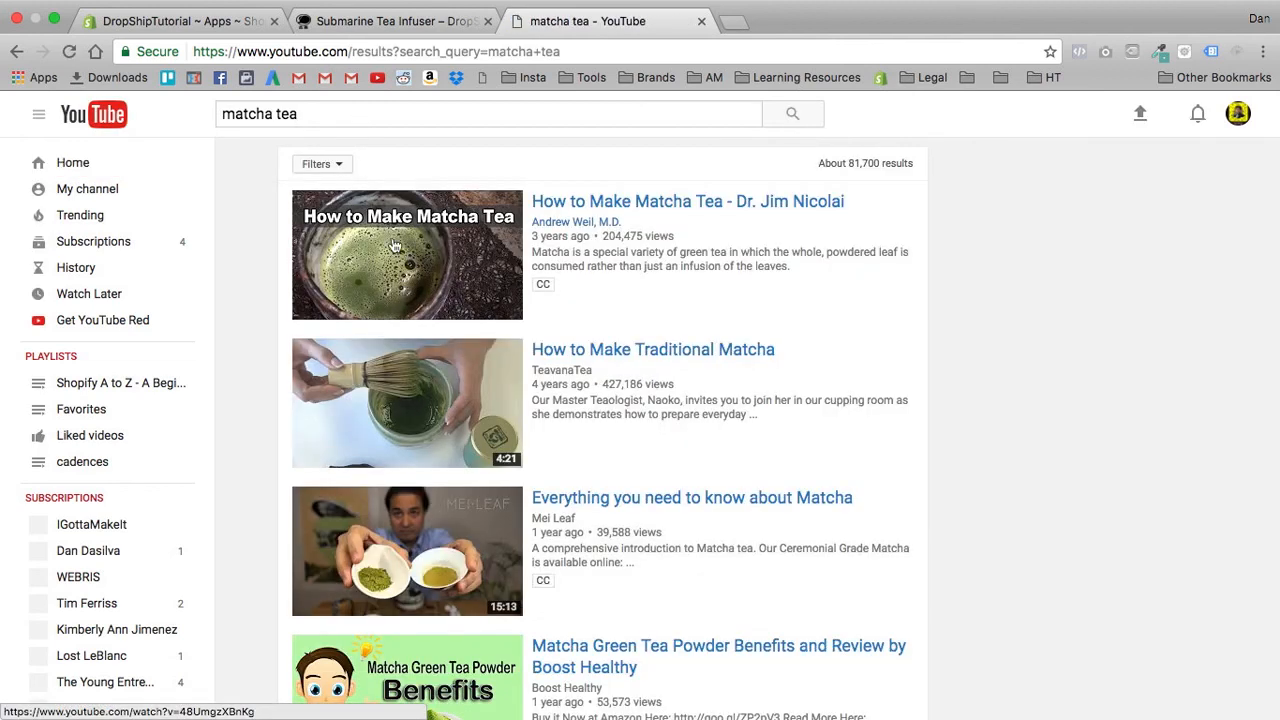
- Open the "How to Make Matcha Tea" video from the results and copy its video URL
left_click(380, 243)
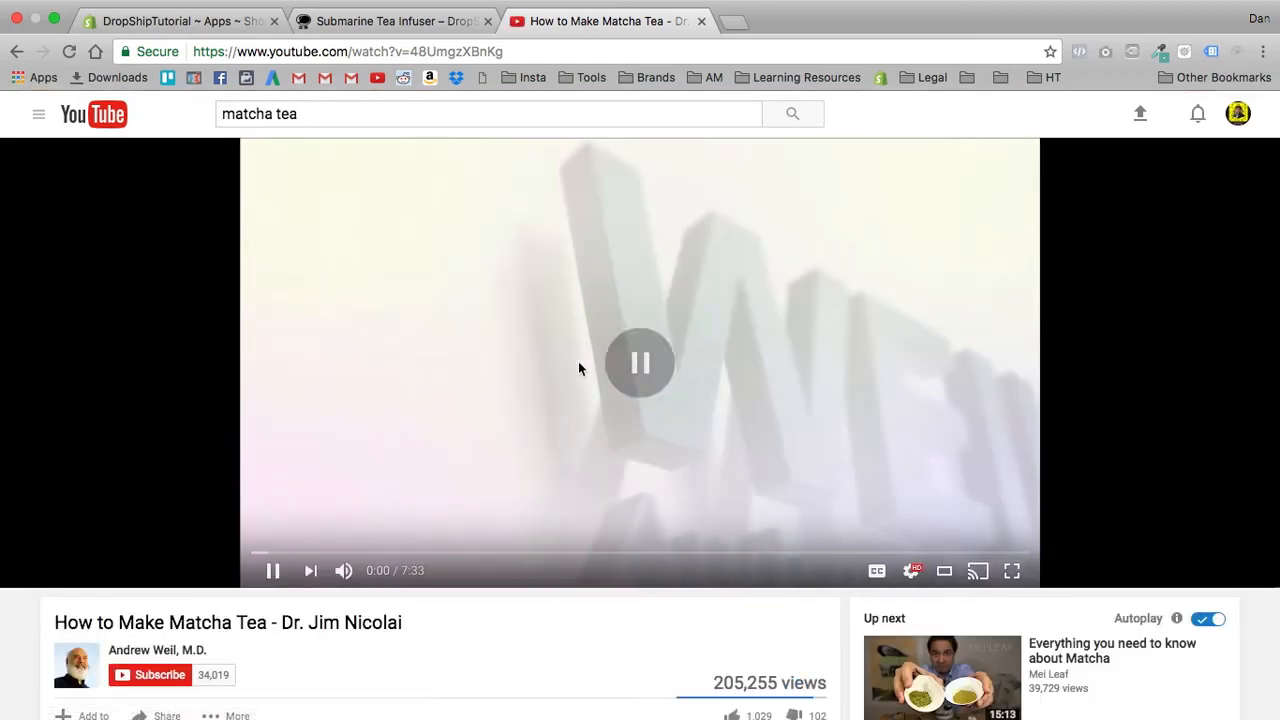
right_click(494, 342)
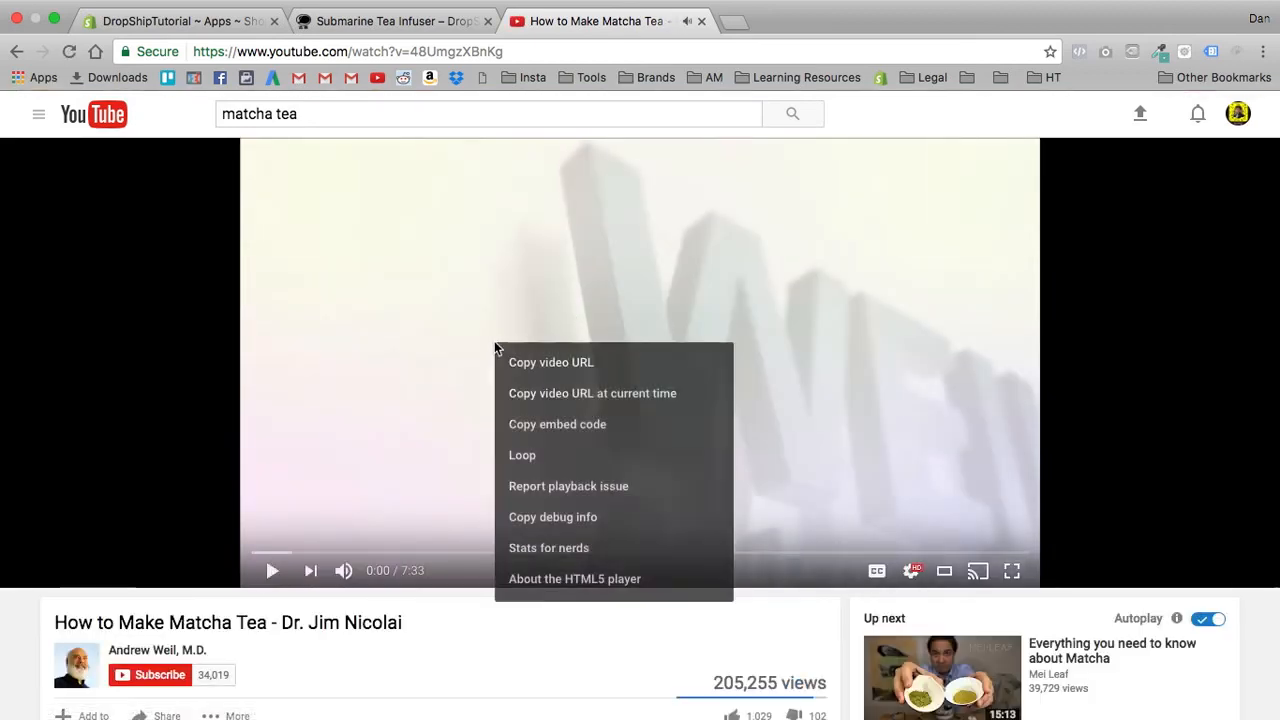
left_click(560, 370)
- Return to the Hypervisual page editor and paste the copied YouTube URL into the video section
left_click(214, 22)
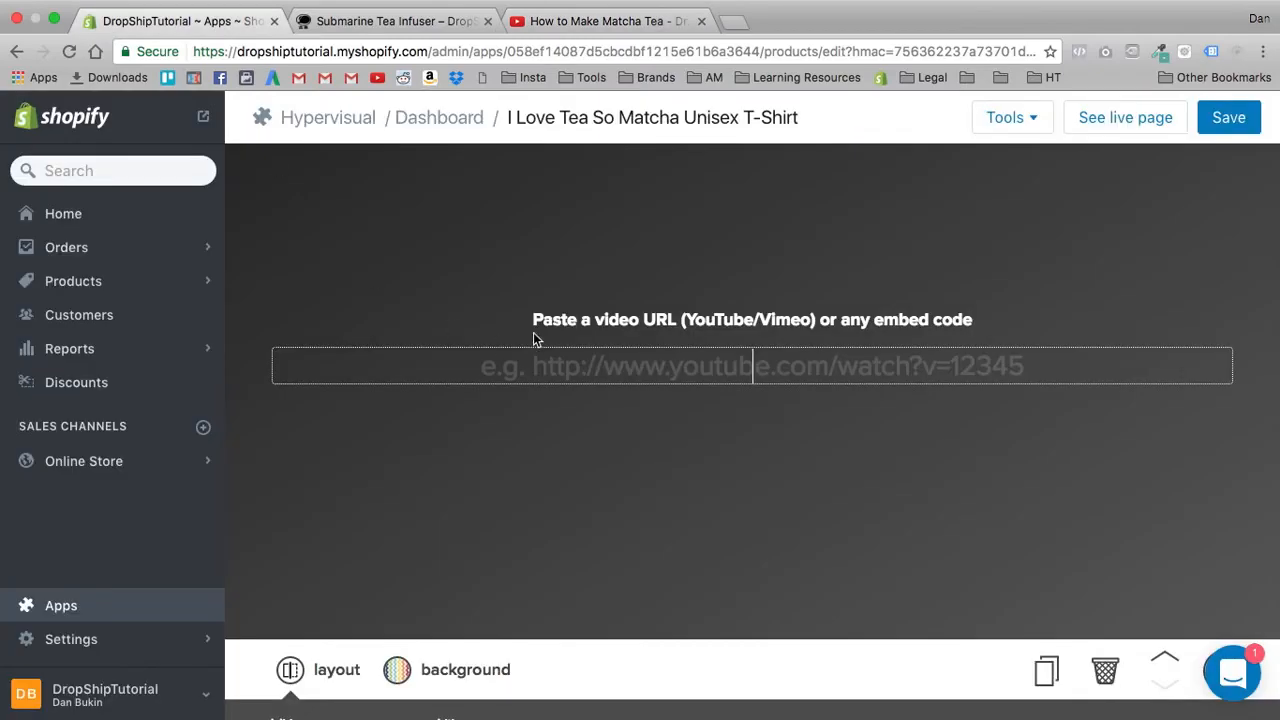
key("super+v")
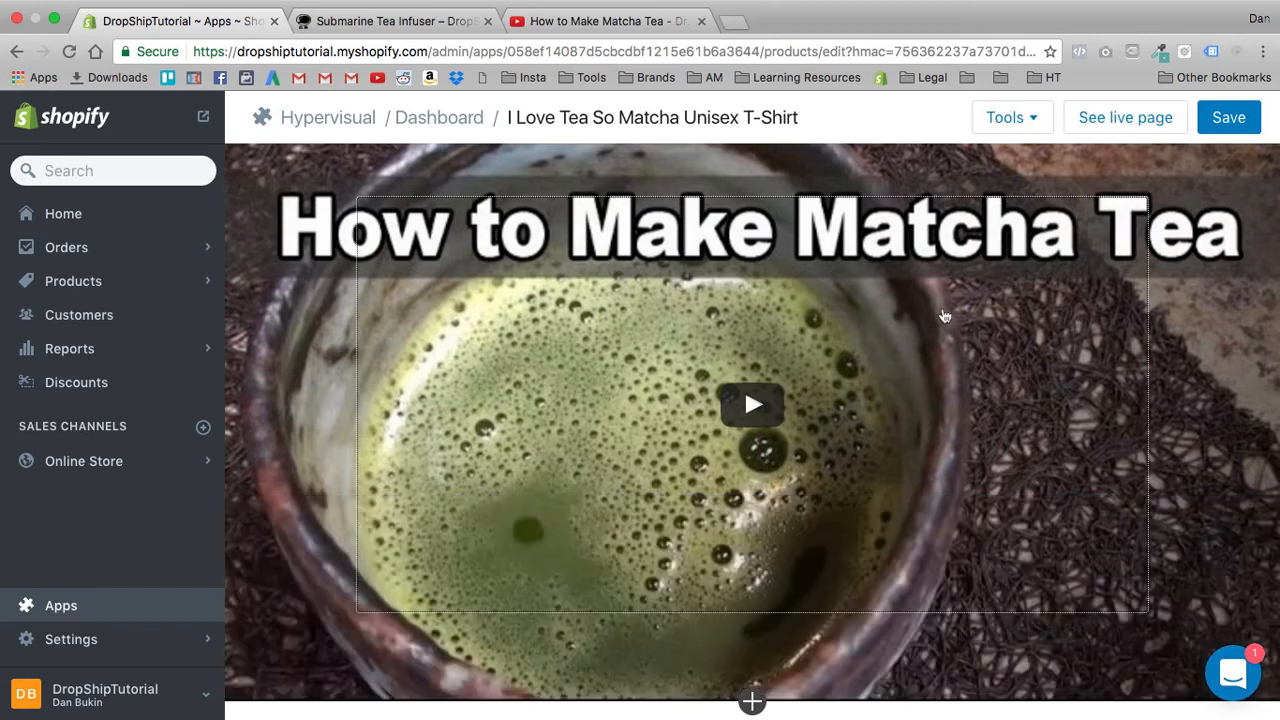
- Reopen the video section for editing and set its max width to 1000
left_click(945, 315)
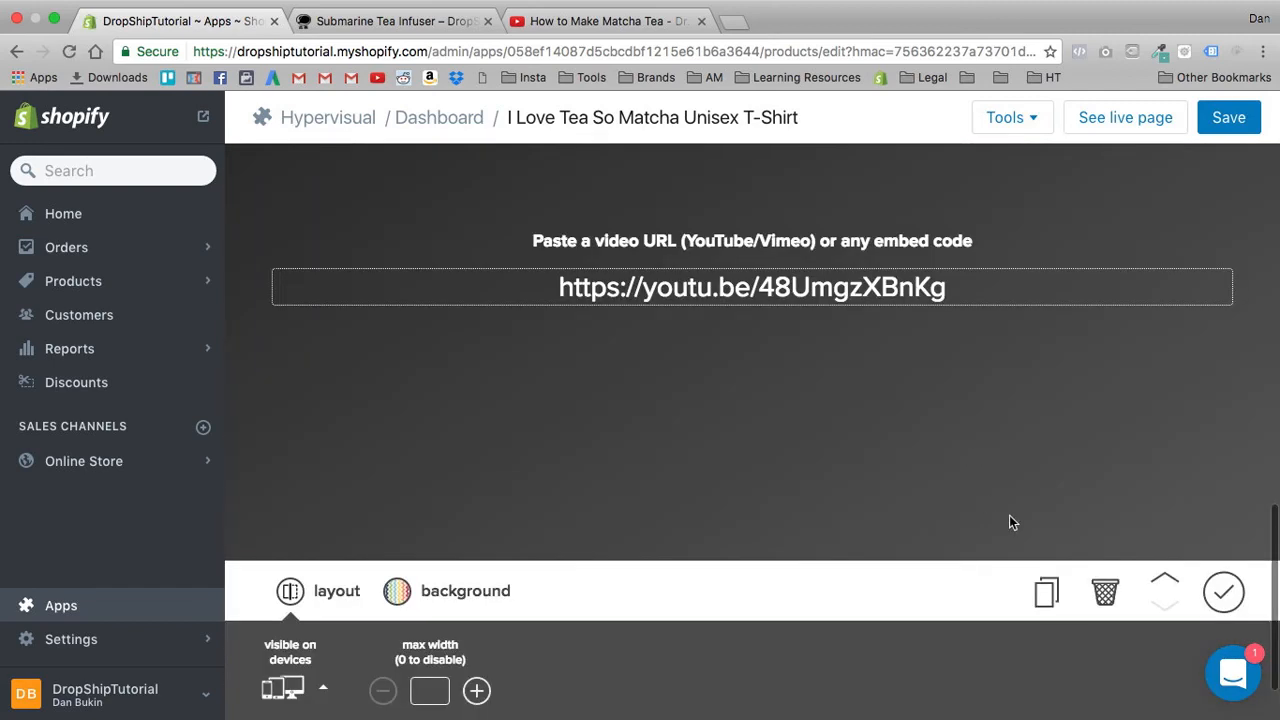
scroll(396, 536, "down", 2)
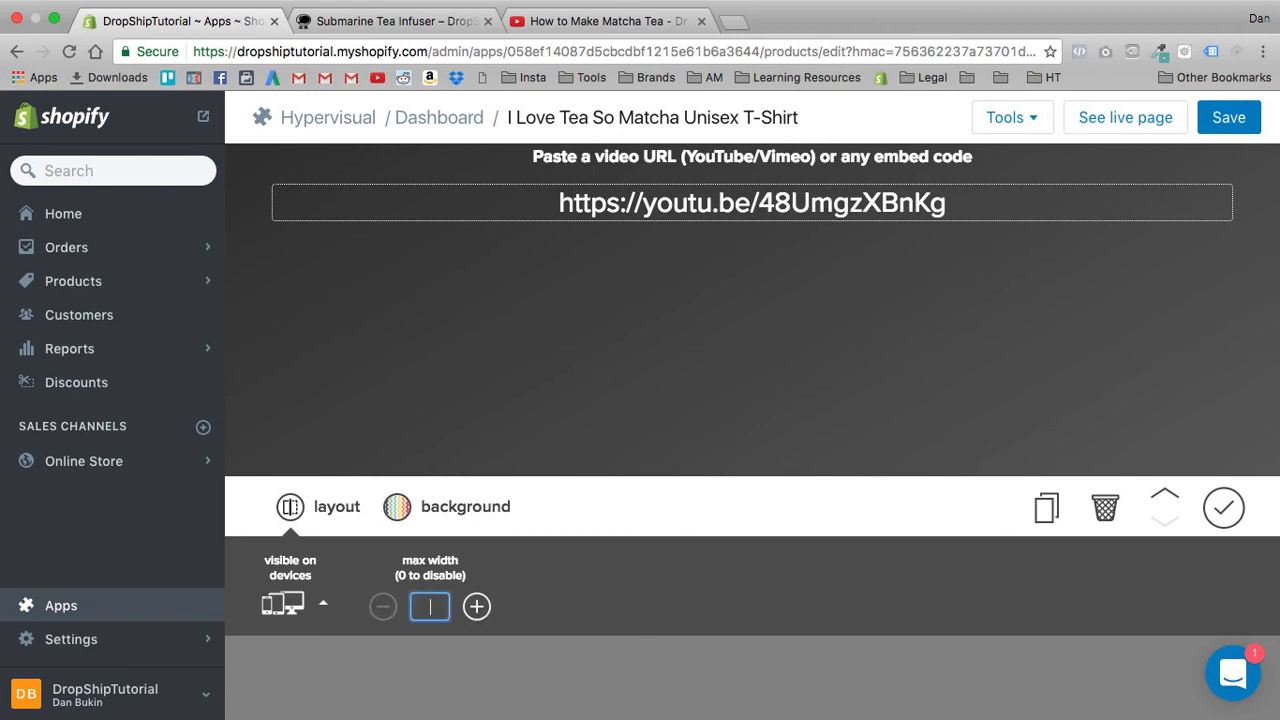
left_click(272, 607)
scroll(778, 473, "up", 5)
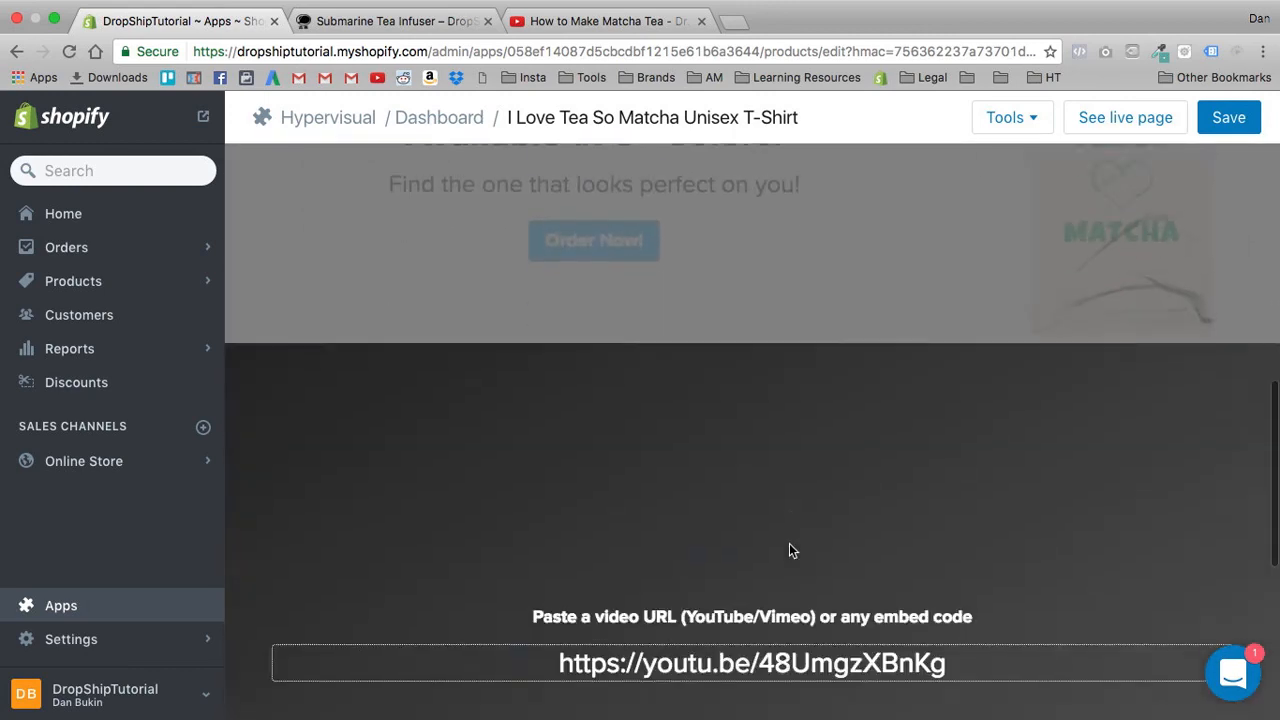
scroll(789, 543, "down", 5)
left_click(436, 596)
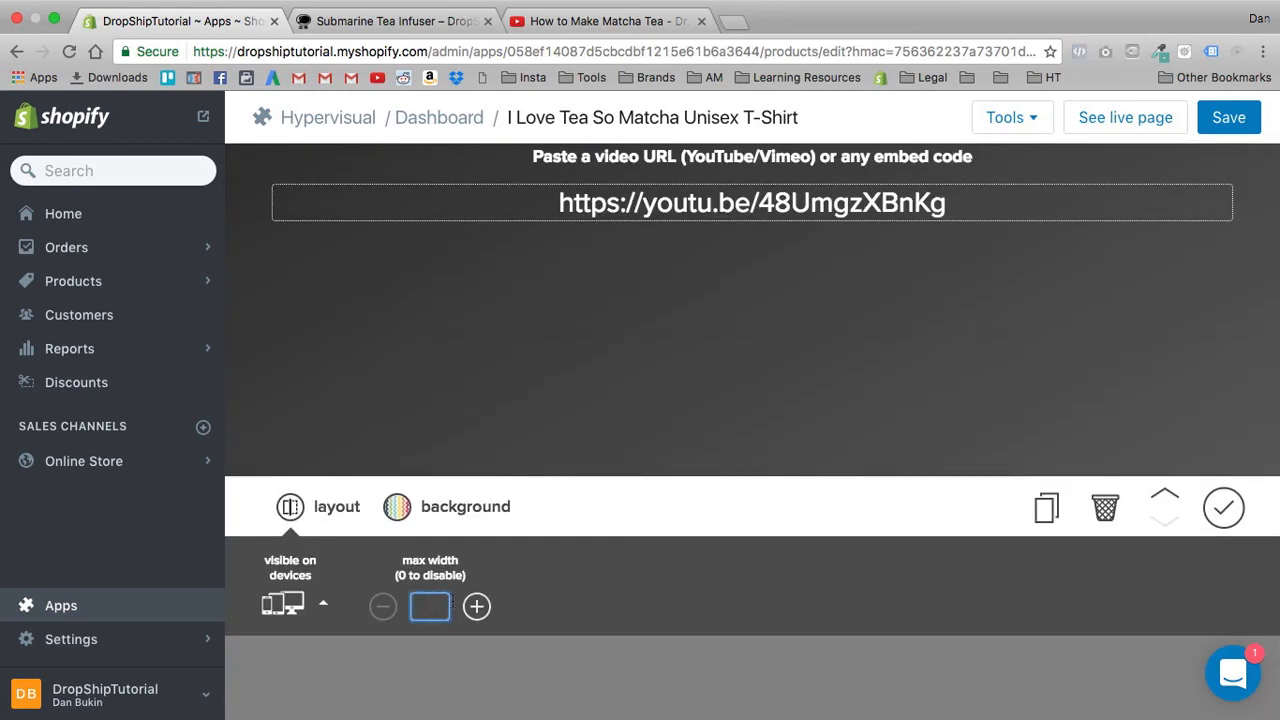
type("10")
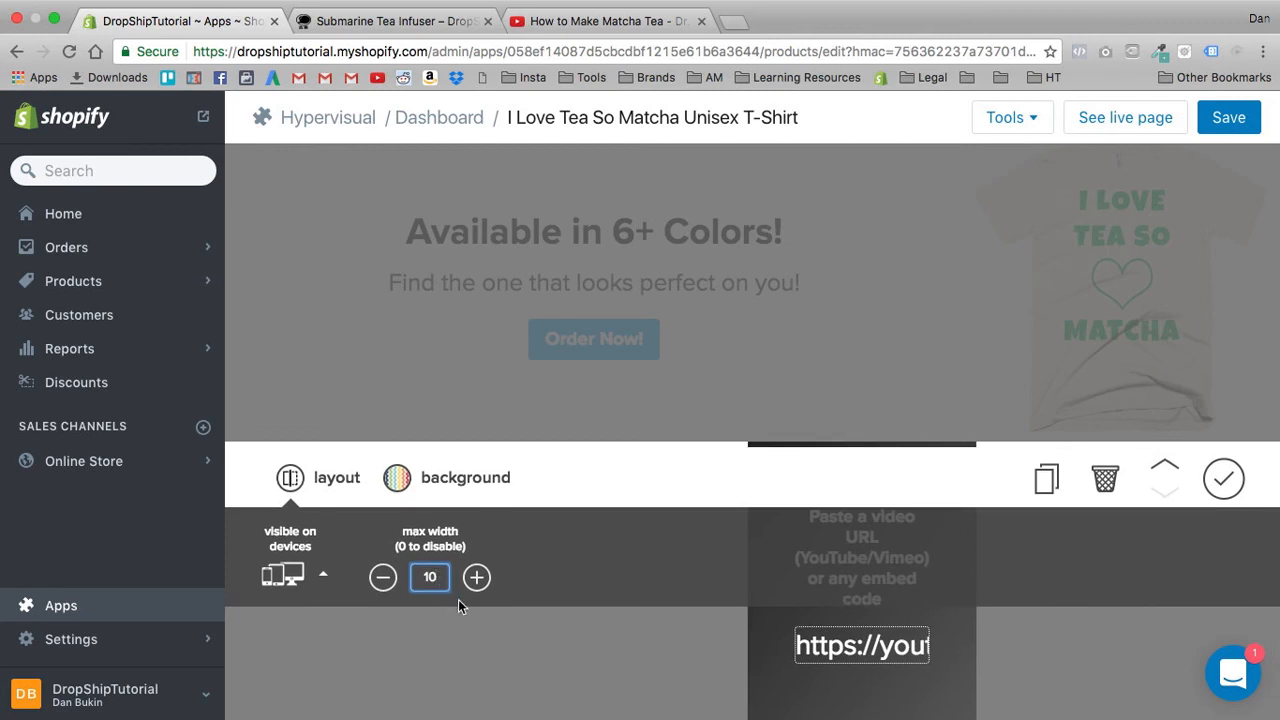
type("00")
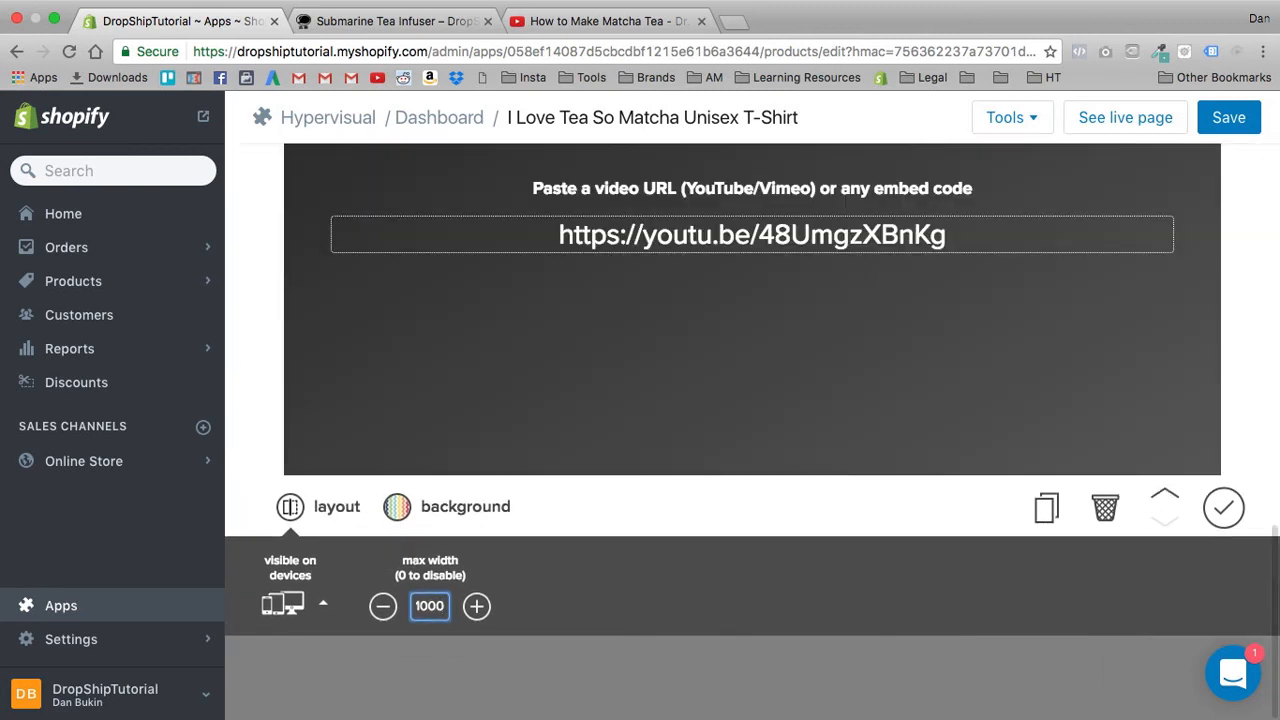
- Finish editing the video section and check the embedded matcha video against the order section above it
left_click(1238, 514)
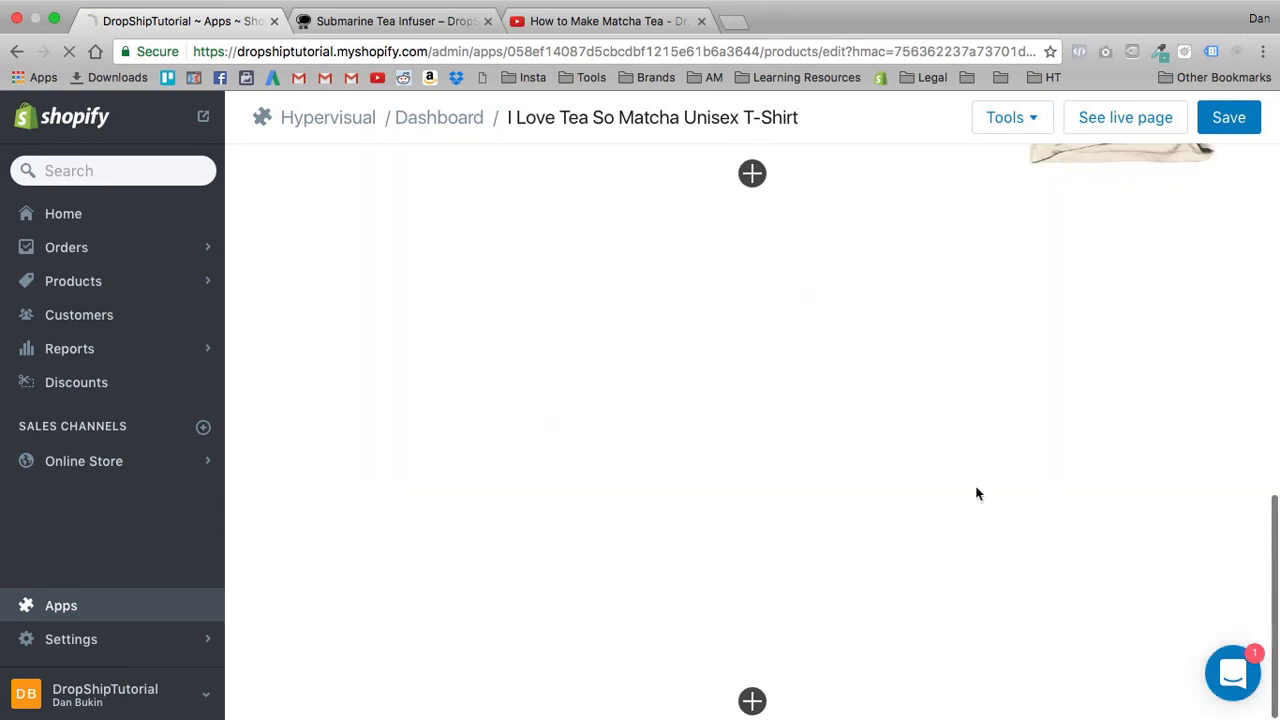
scroll(800, 380, "up", 4)
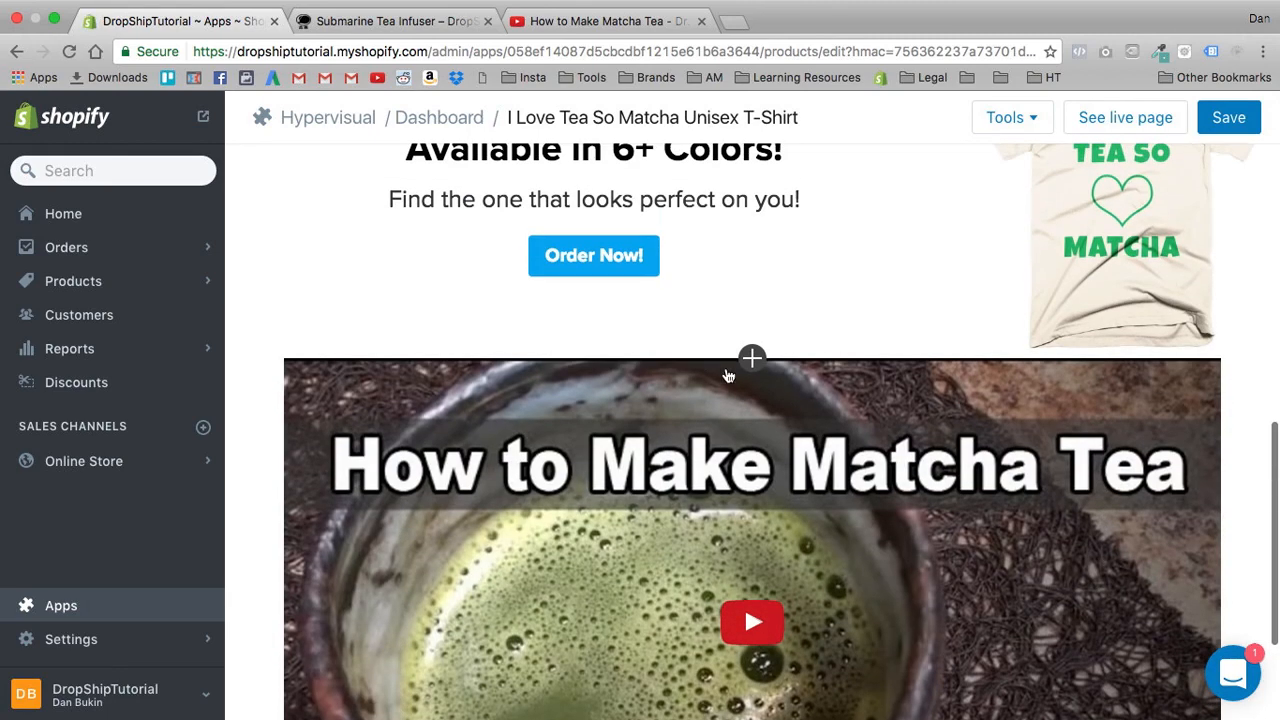
scroll(728, 376, "down", 4)
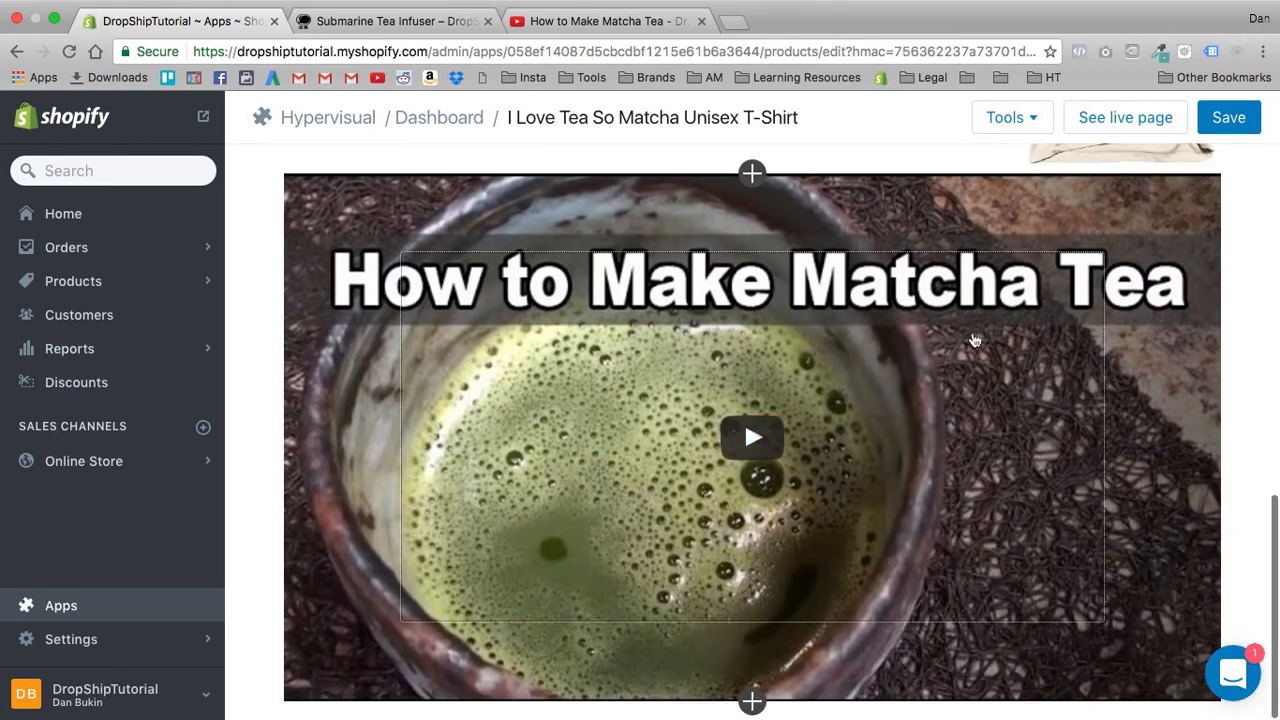
scroll(766, 454, "up", 3)
scroll(487, 297, "up", 1)
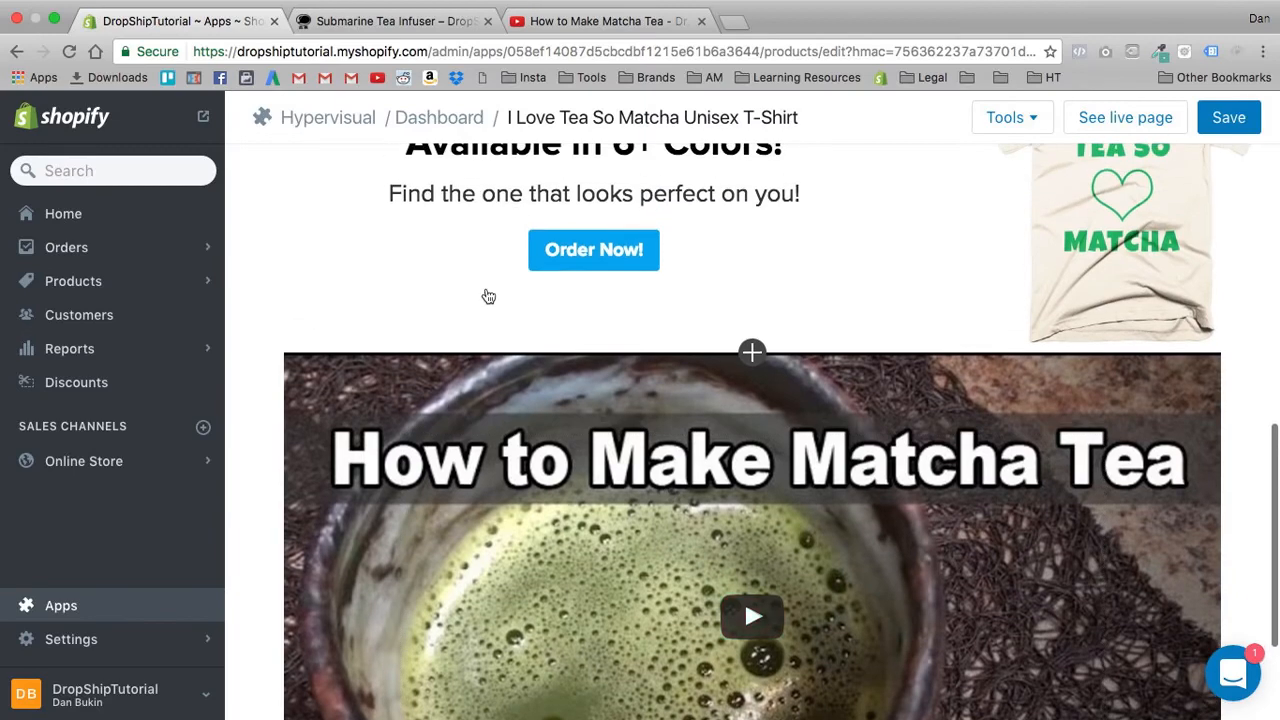
scroll(578, 366, "down", 4)
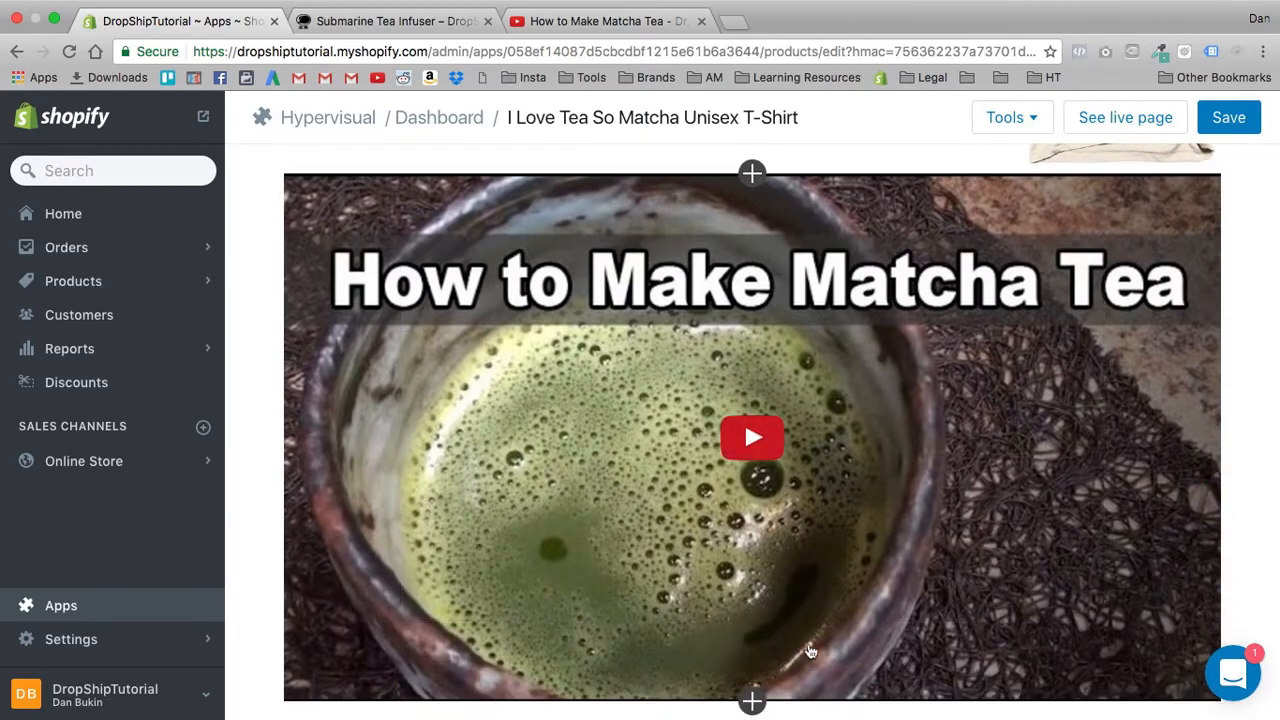
- Add a heading section above the video reading "Learn More About Matcha Tea Below!"
scroll(745, 640, "up", 5)
left_click(742, 670)
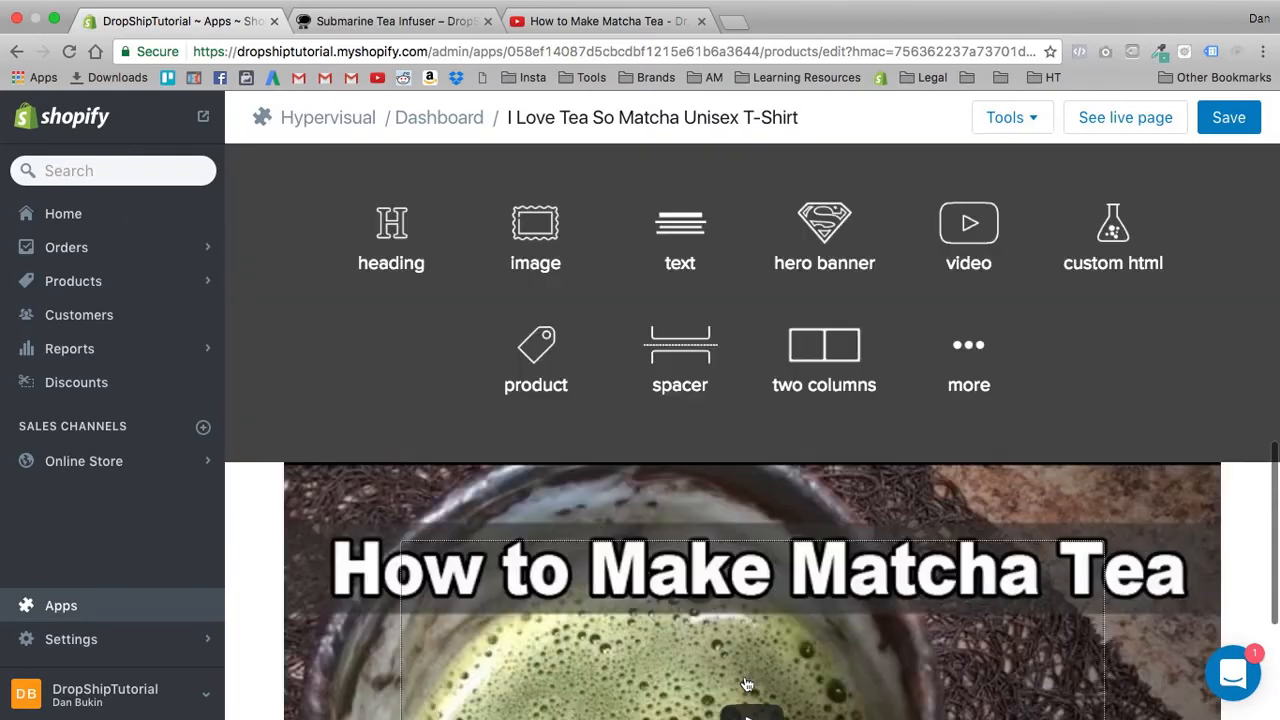
left_click(395, 255)
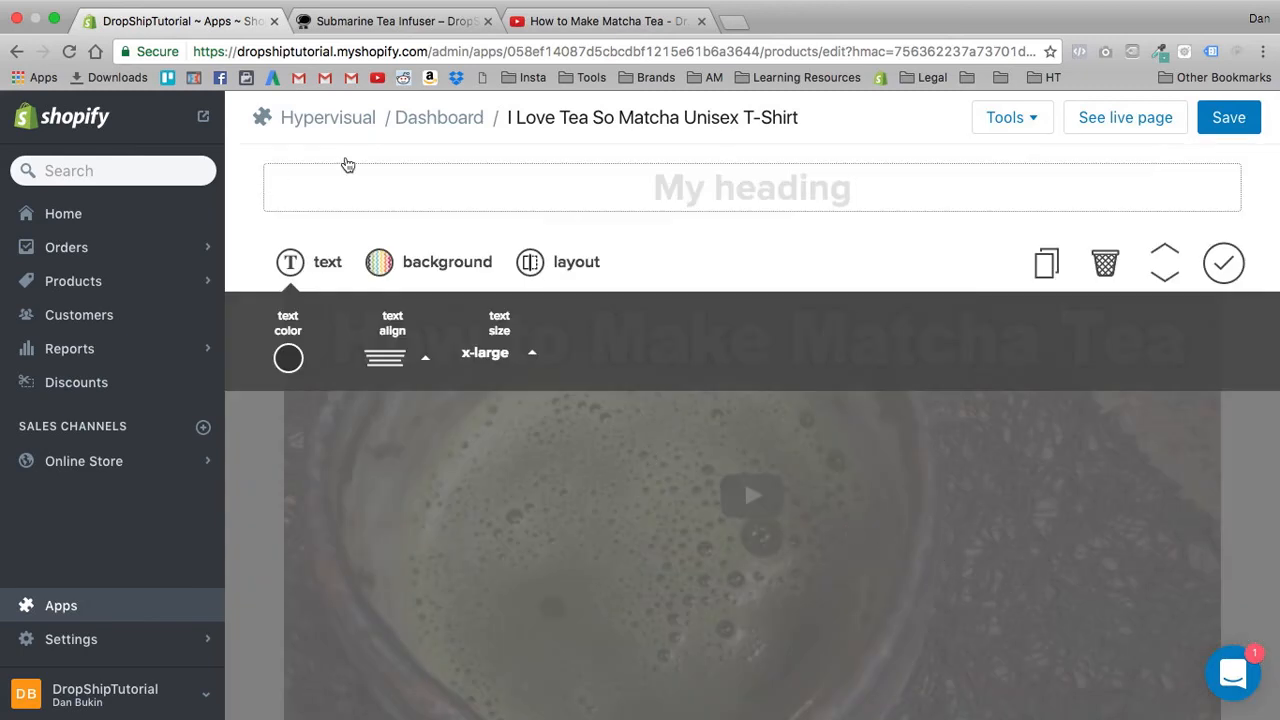
left_click(360, 194)
type("Lear")
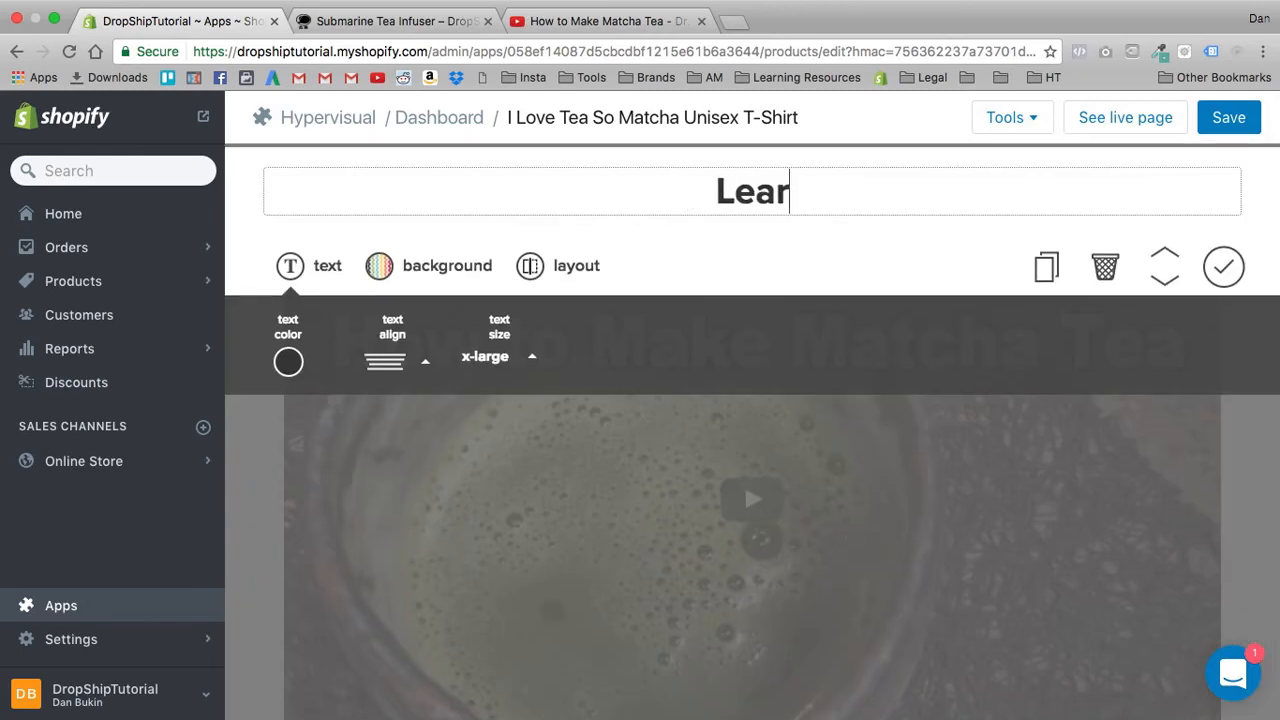
type("n More Abut")
key("BackSpace")
key("BackSpace")
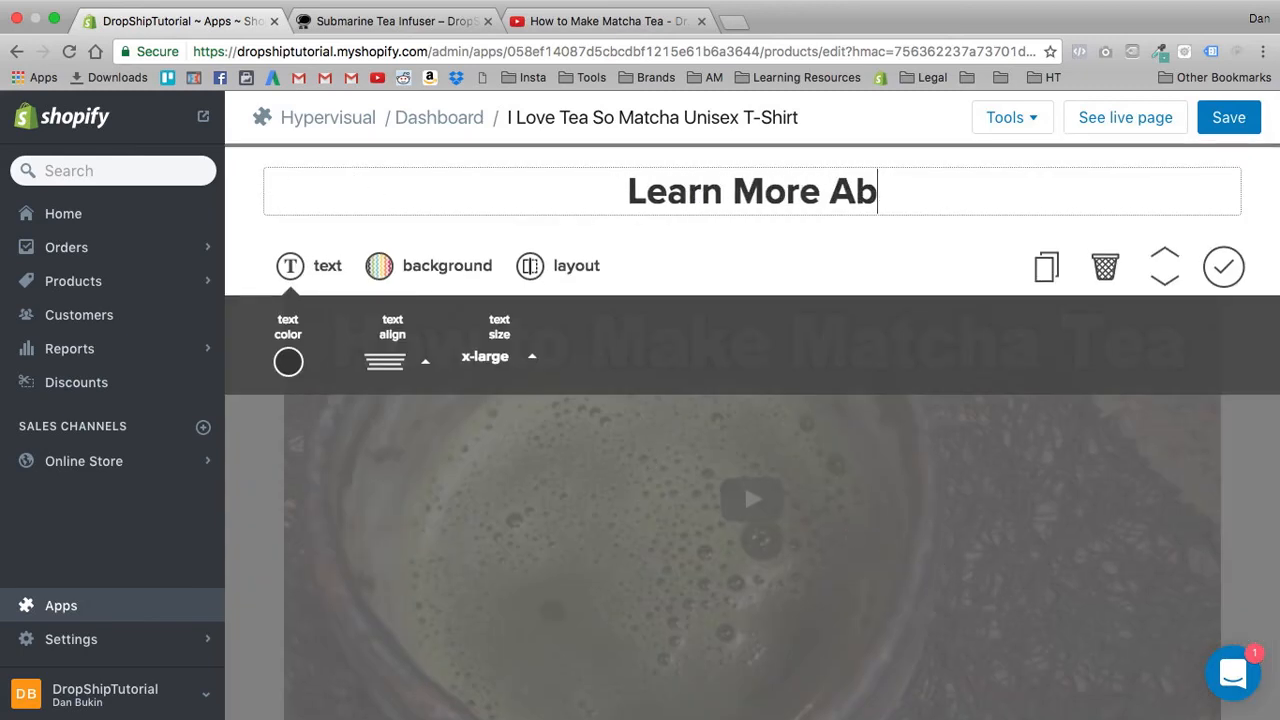
type("ot")
key("BackSpace")
type("ut ")
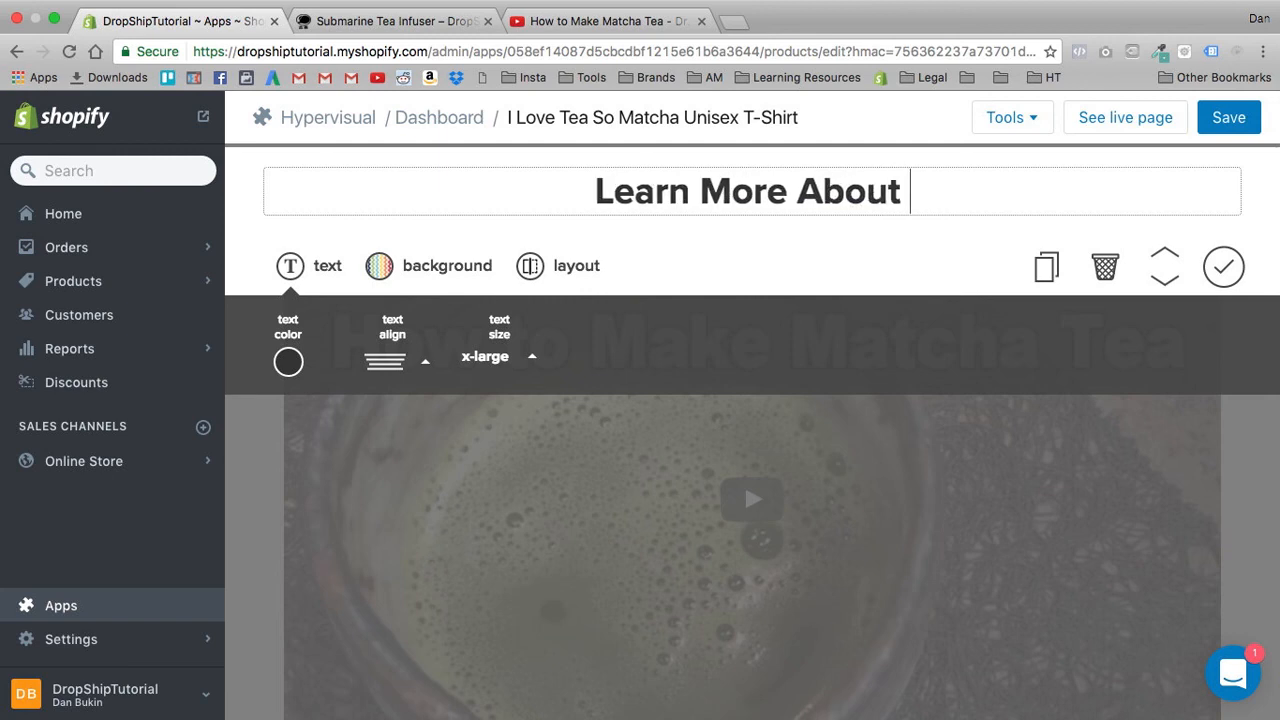
type("Matcha Tea Below!")
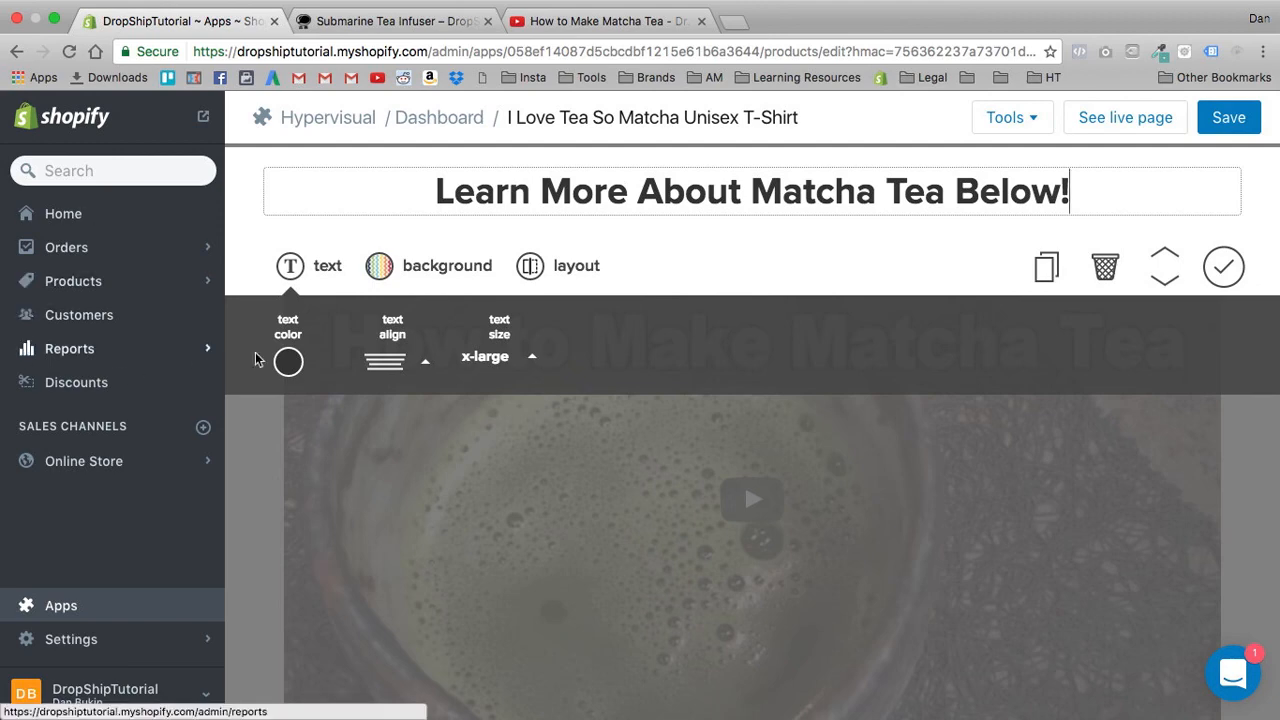
- Set the new heading's text color to black (#000000) and finish editing the section
left_click(289, 363)
left_click(293, 399)
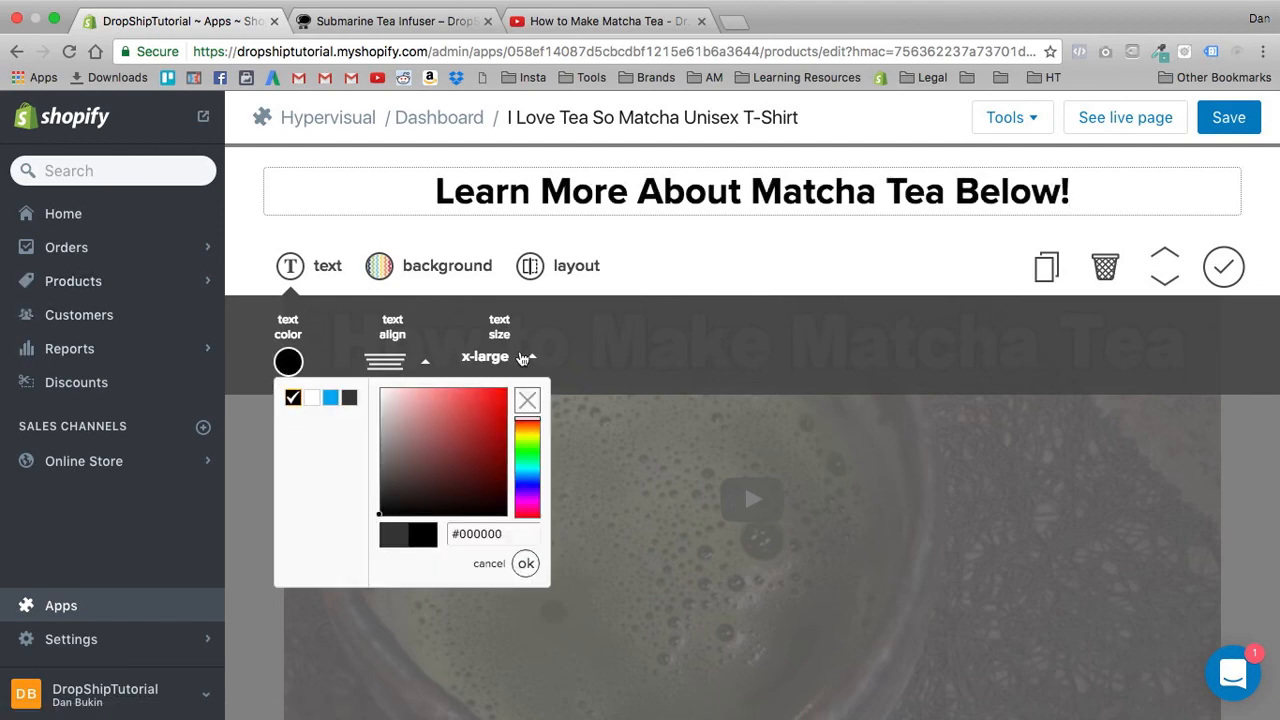
left_click(625, 328)
left_click(1224, 266)
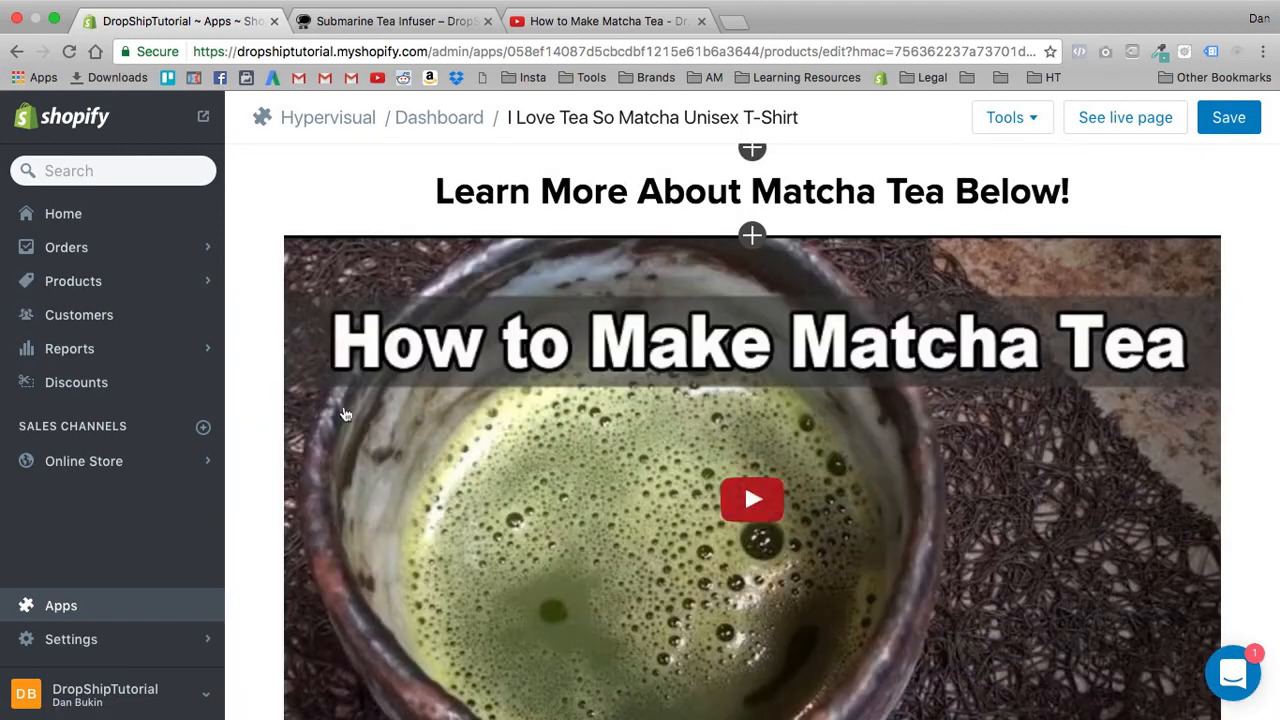
scroll(390, 308, "up", 2)
scroll(390, 308, "up", 10)
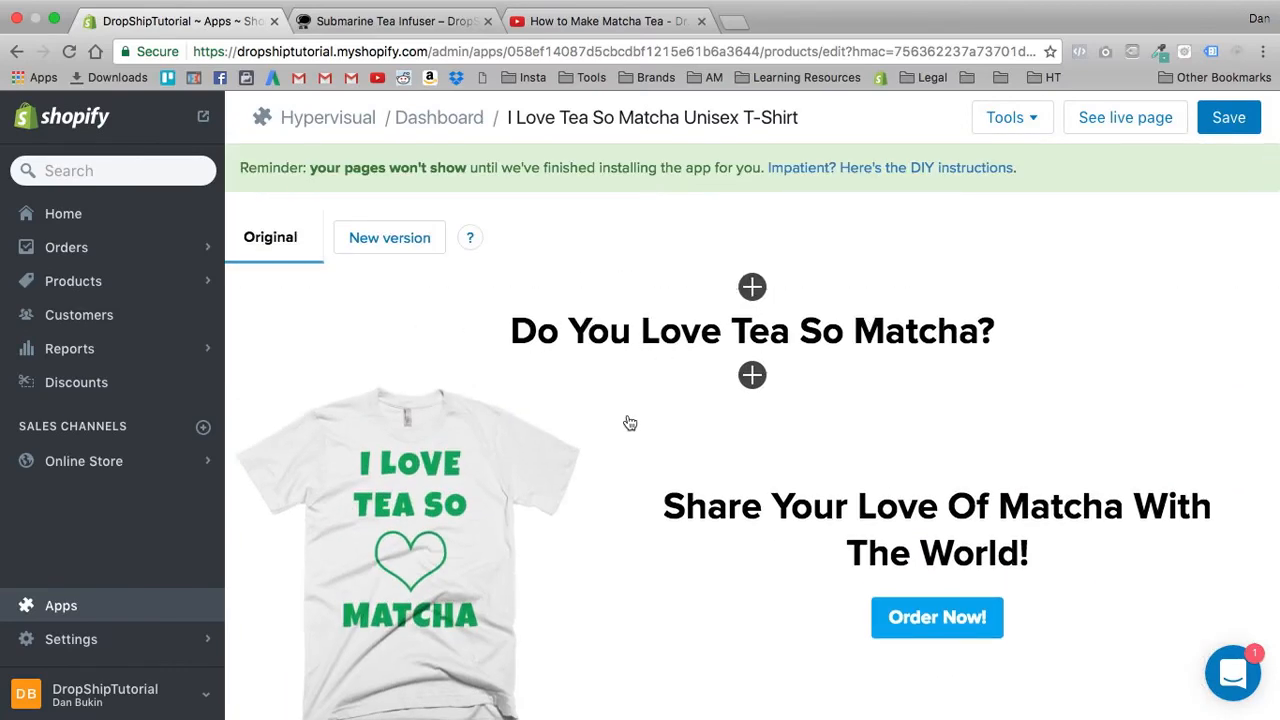
- Open unsplash.com in a new browser tab and search its photos for "Matcha"
left_click(734, 22)
type("uns")
key("Return")
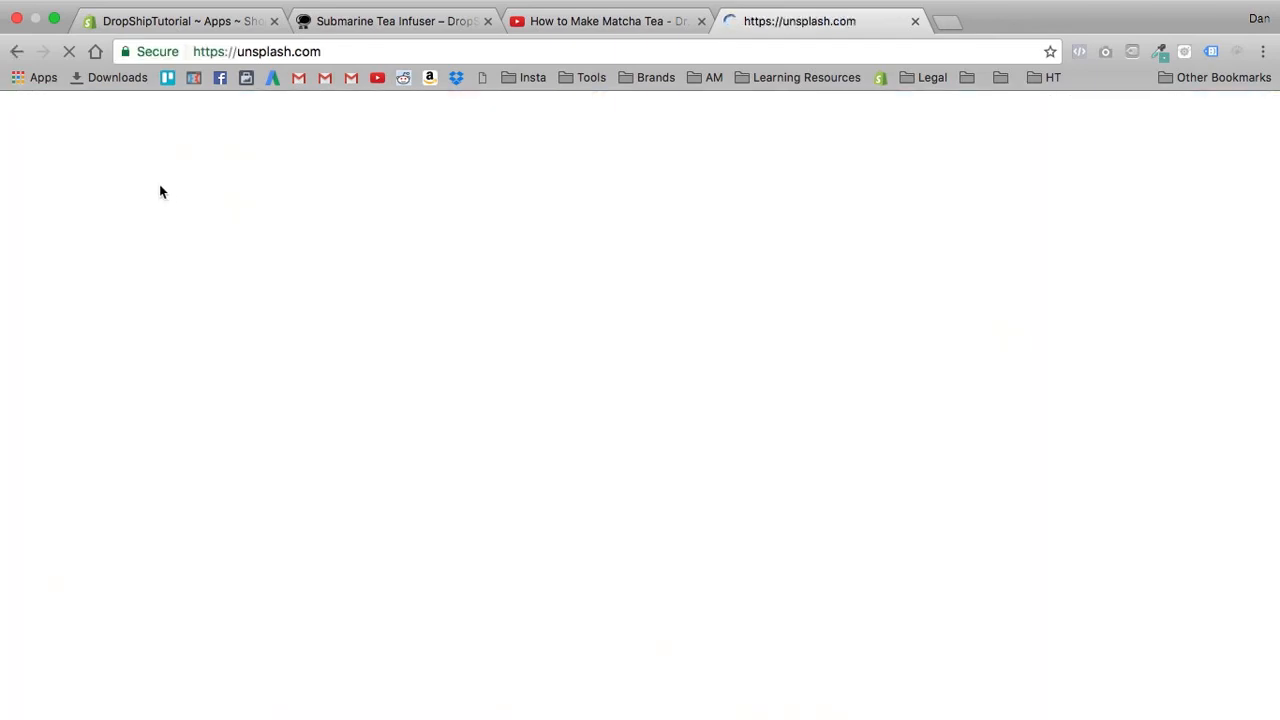
left_click(209, 124)
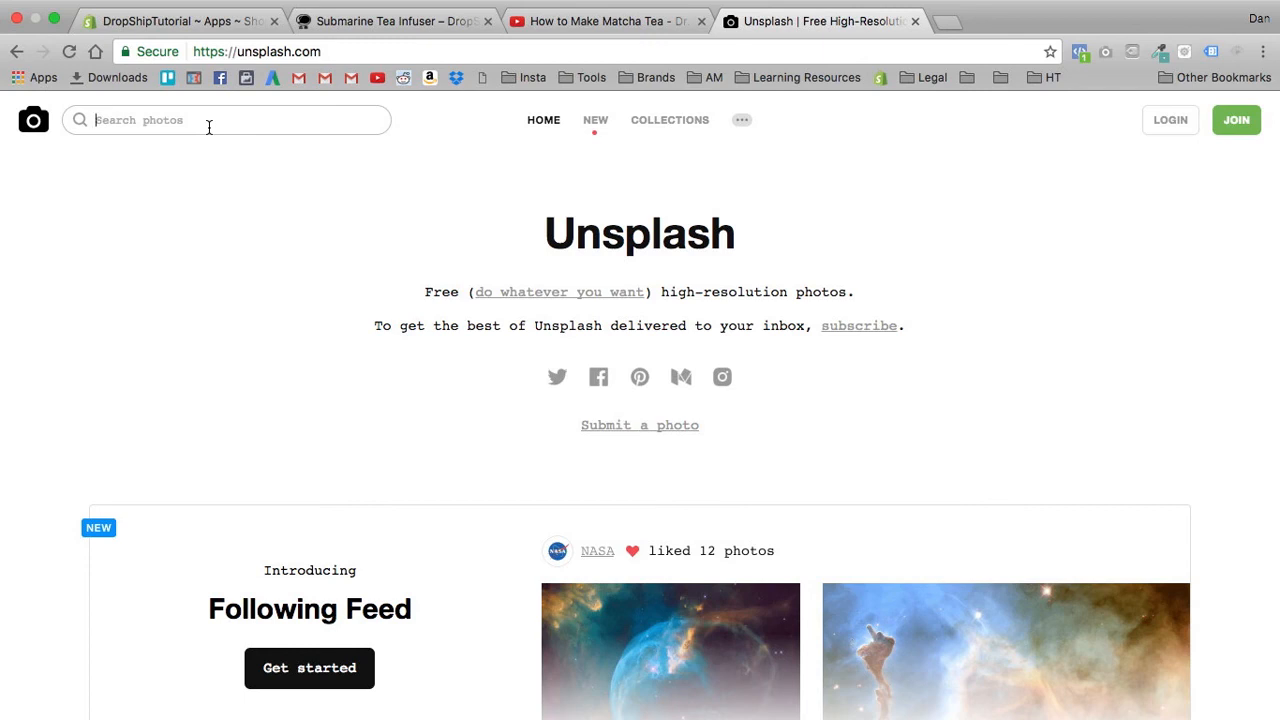
type("Matcha")
key("Return")
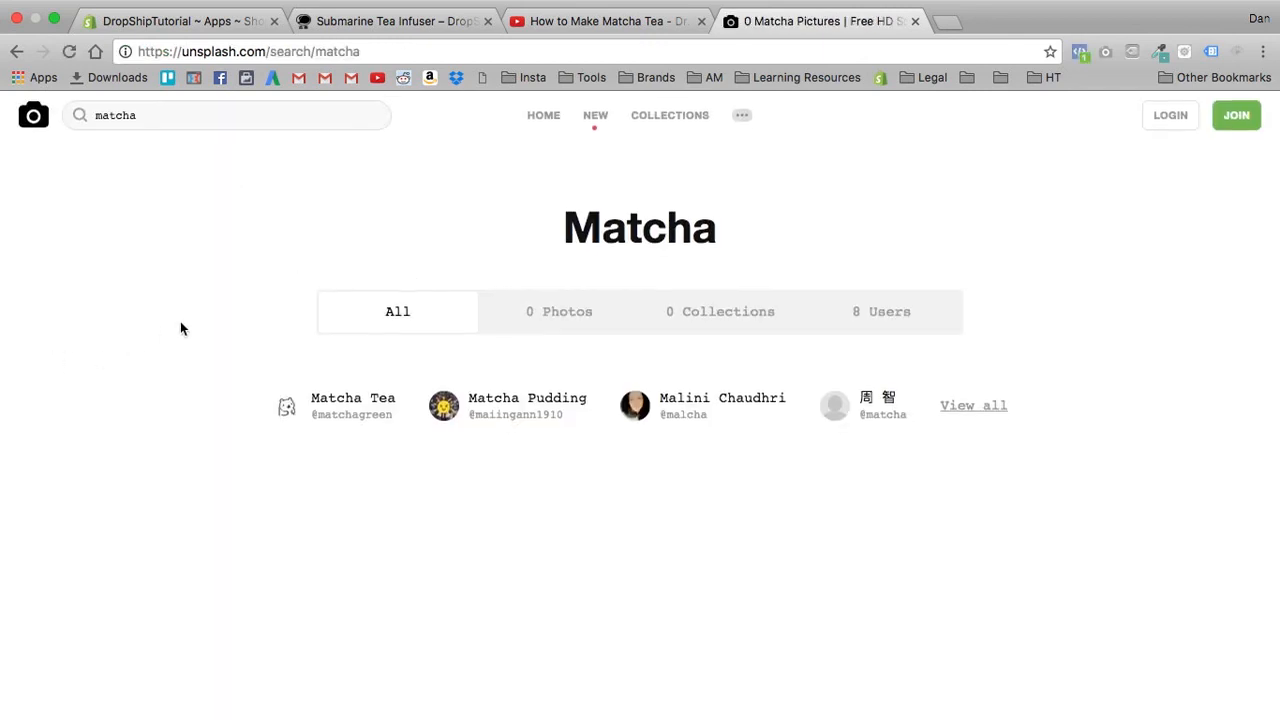
- Replace the Unsplash photo search term with "tea" and run the search
double_click(151, 130)
type("te")
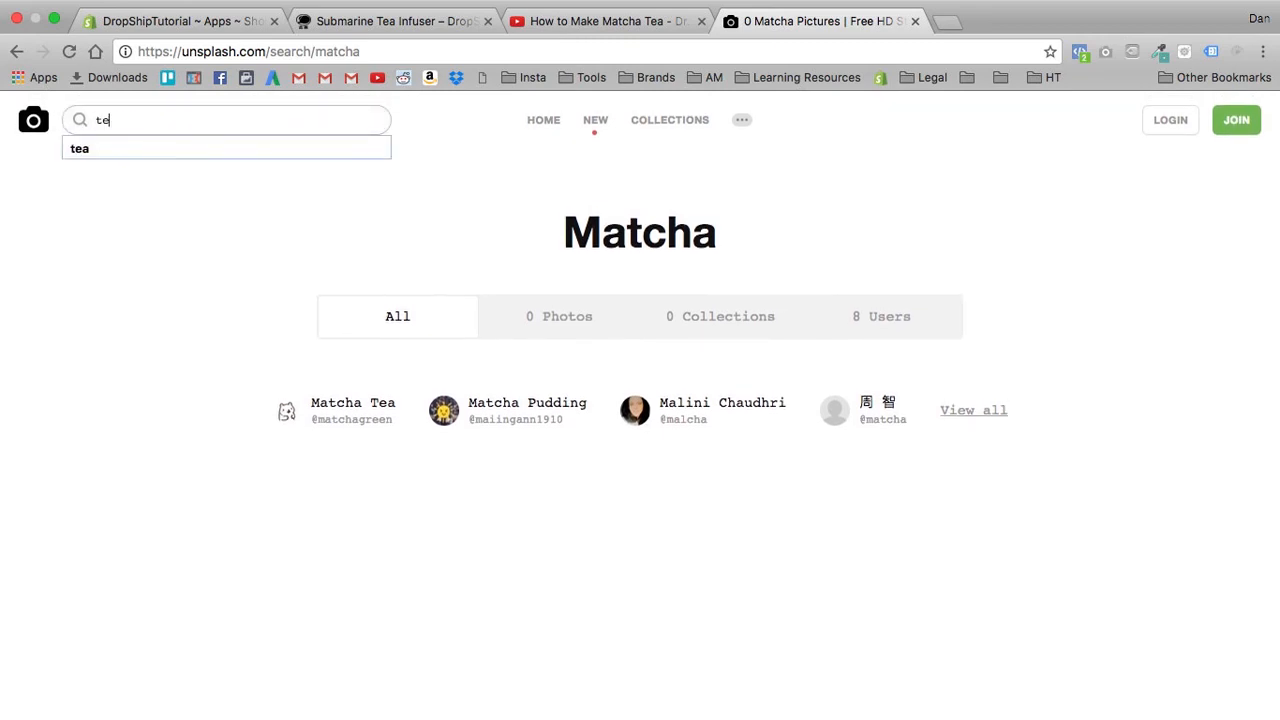
type("a")
key("Return")
- Find the photo of a glass teapot beside yellow flowers in the tea results, open it and download it
scroll(257, 371, "down", 5)
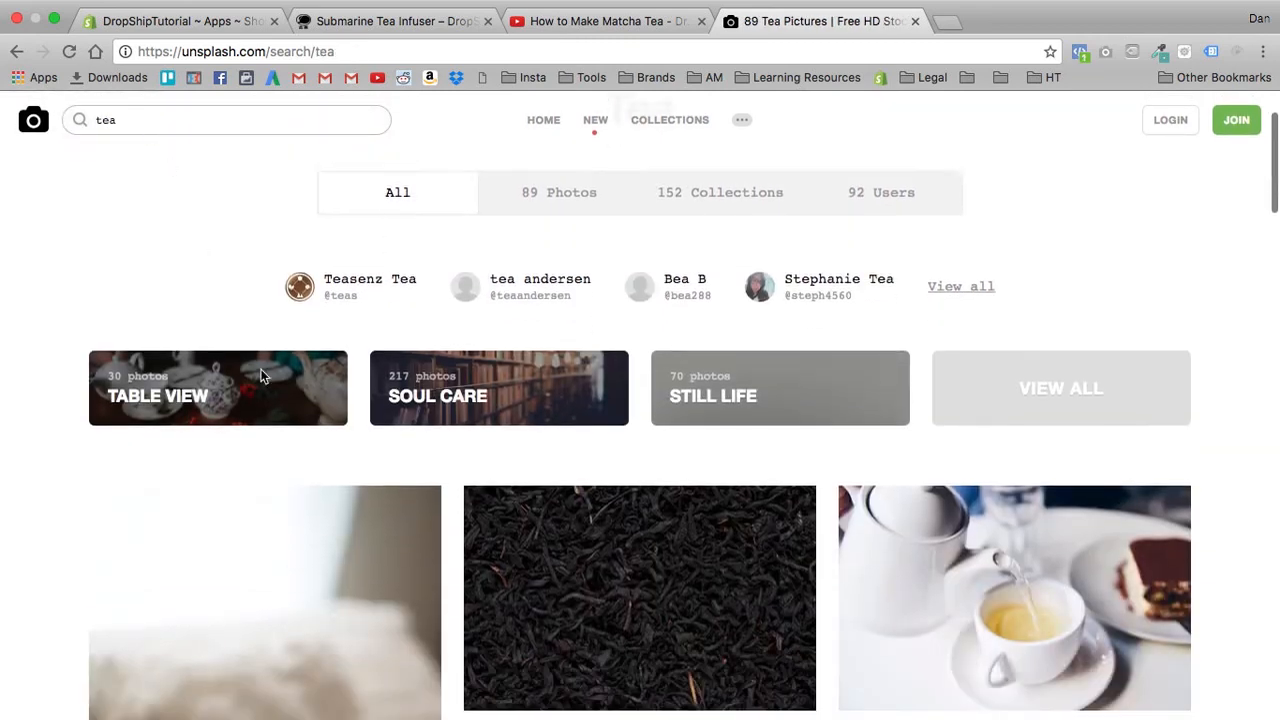
scroll(460, 380, "down", 1)
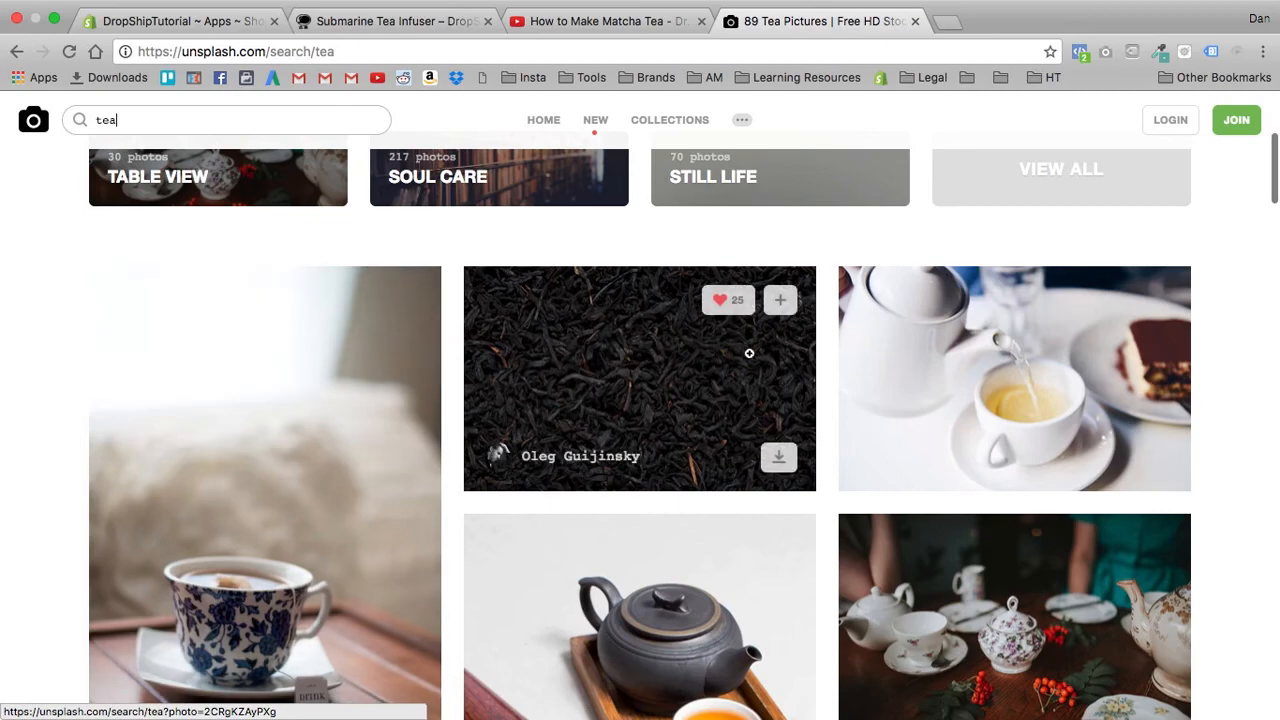
scroll(650, 354, "down", 2)
scroll(557, 354, "down", 1)
scroll(626, 423, "down", 4)
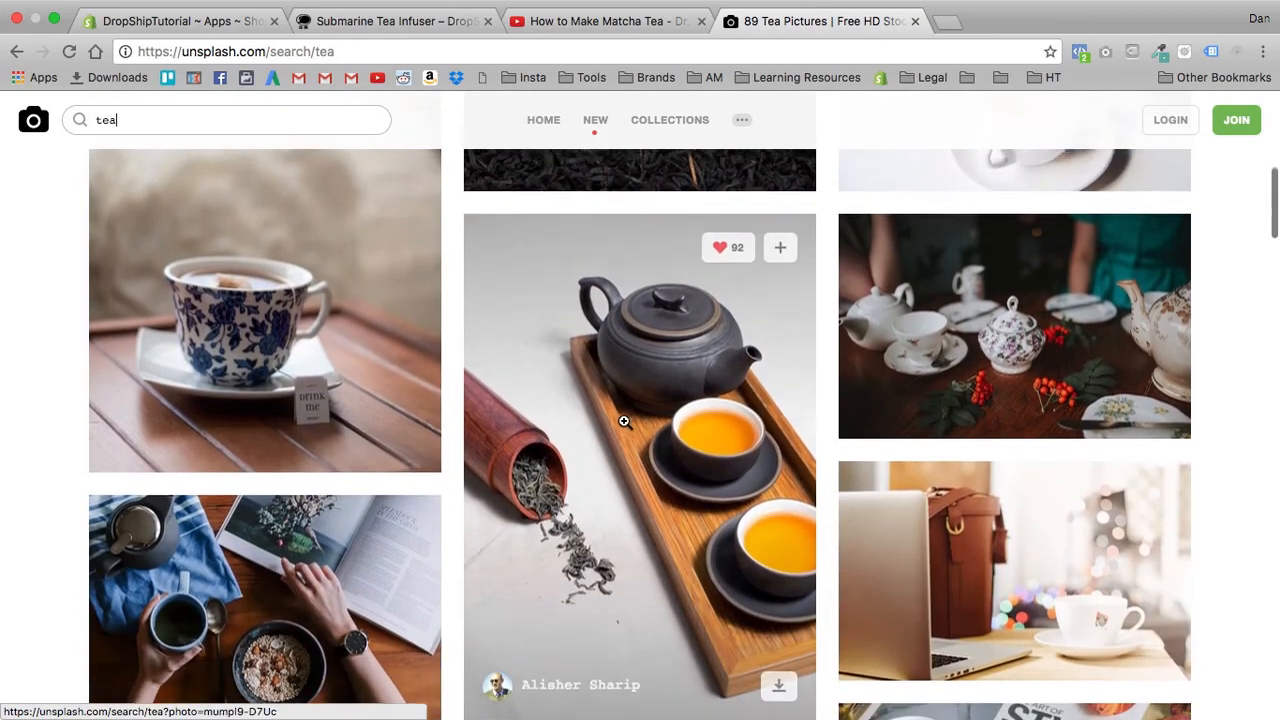
scroll(735, 419, "down", 8)
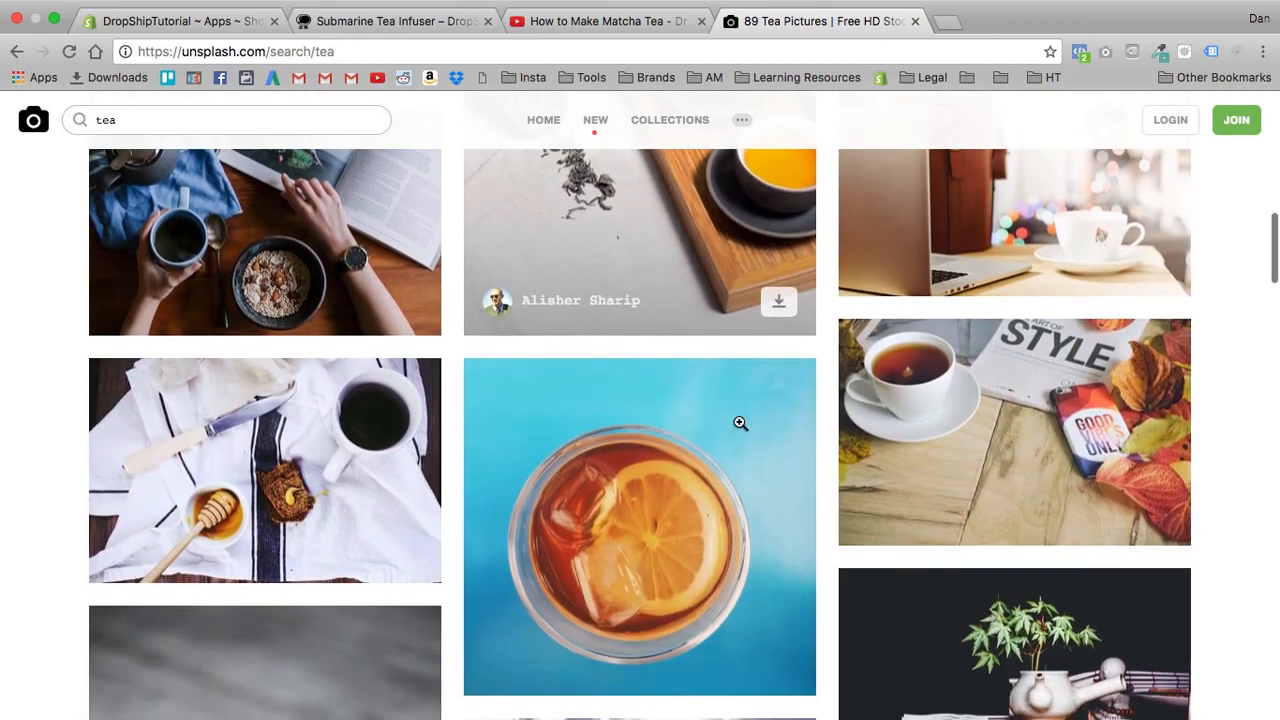
scroll(731, 396, "down", 10)
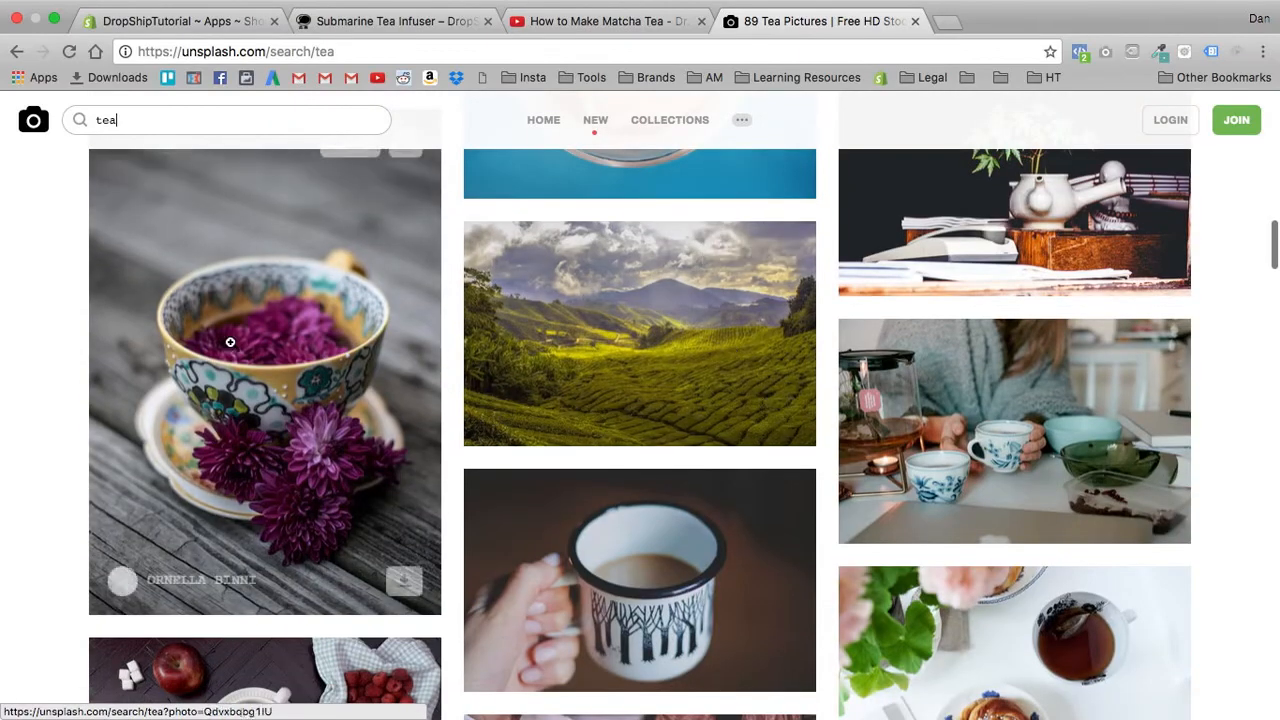
scroll(648, 344, "down", 8)
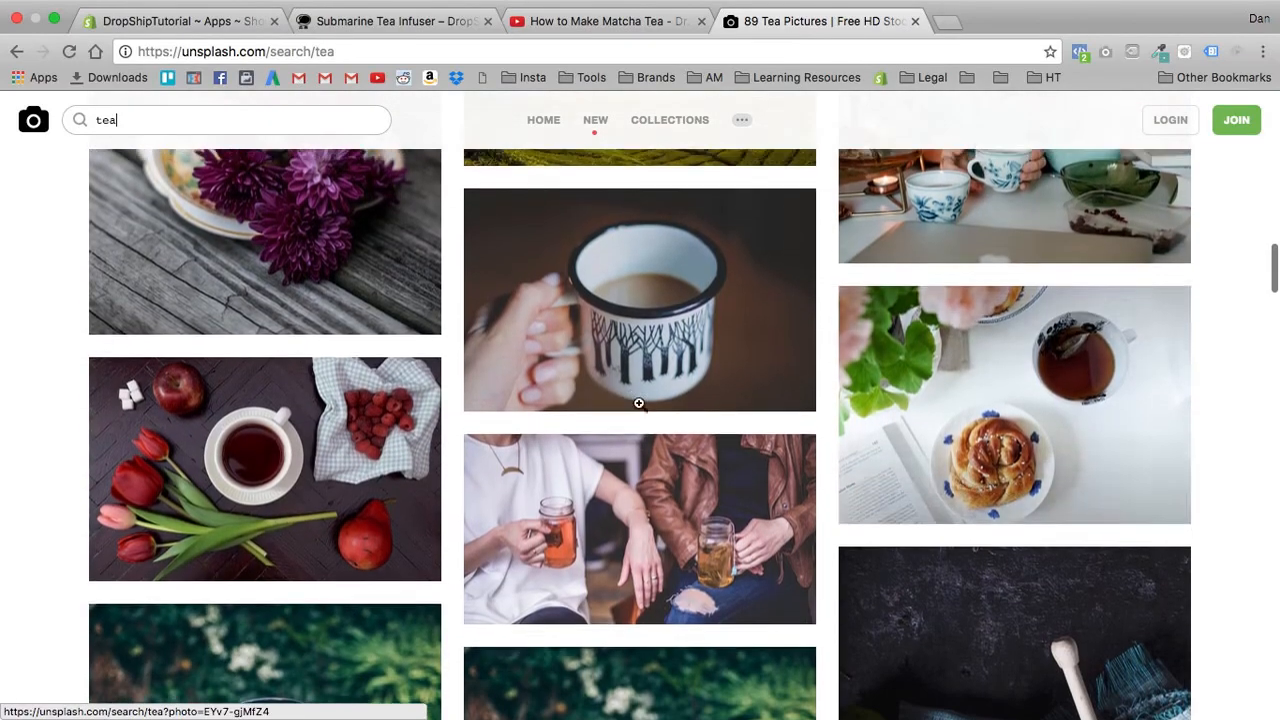
scroll(640, 350, "down", 7)
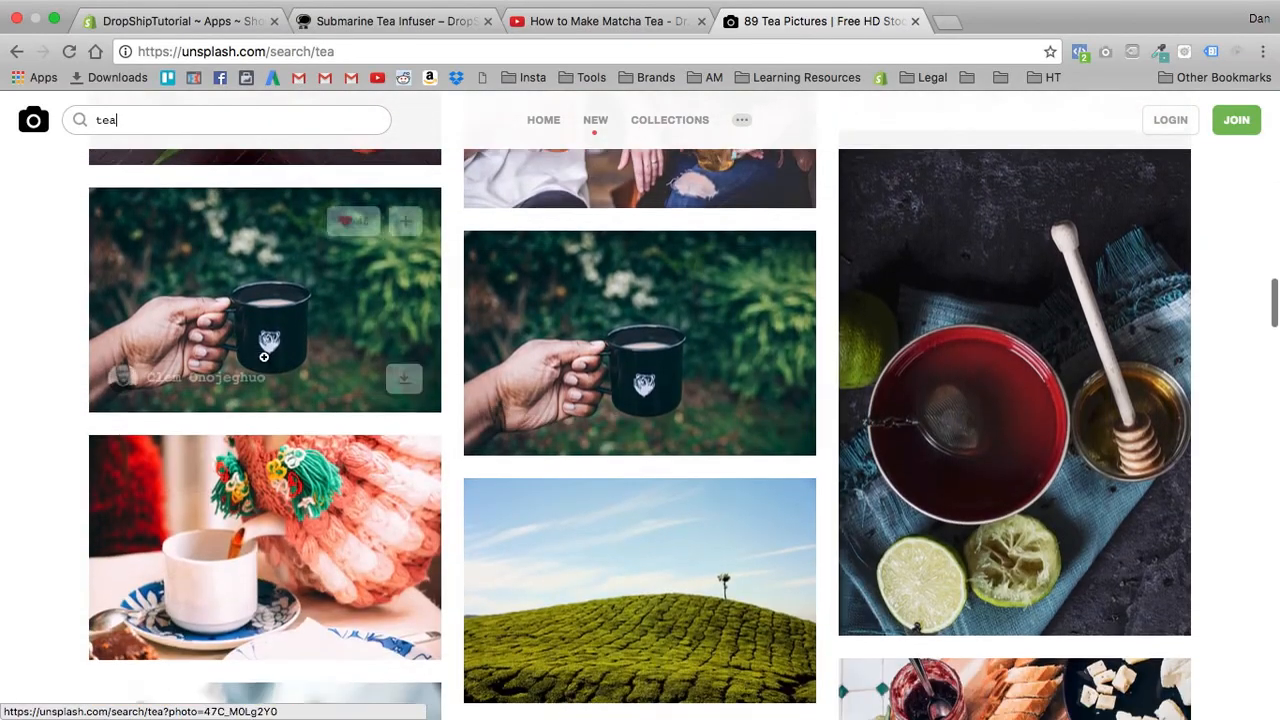
scroll(673, 345, "down", 9)
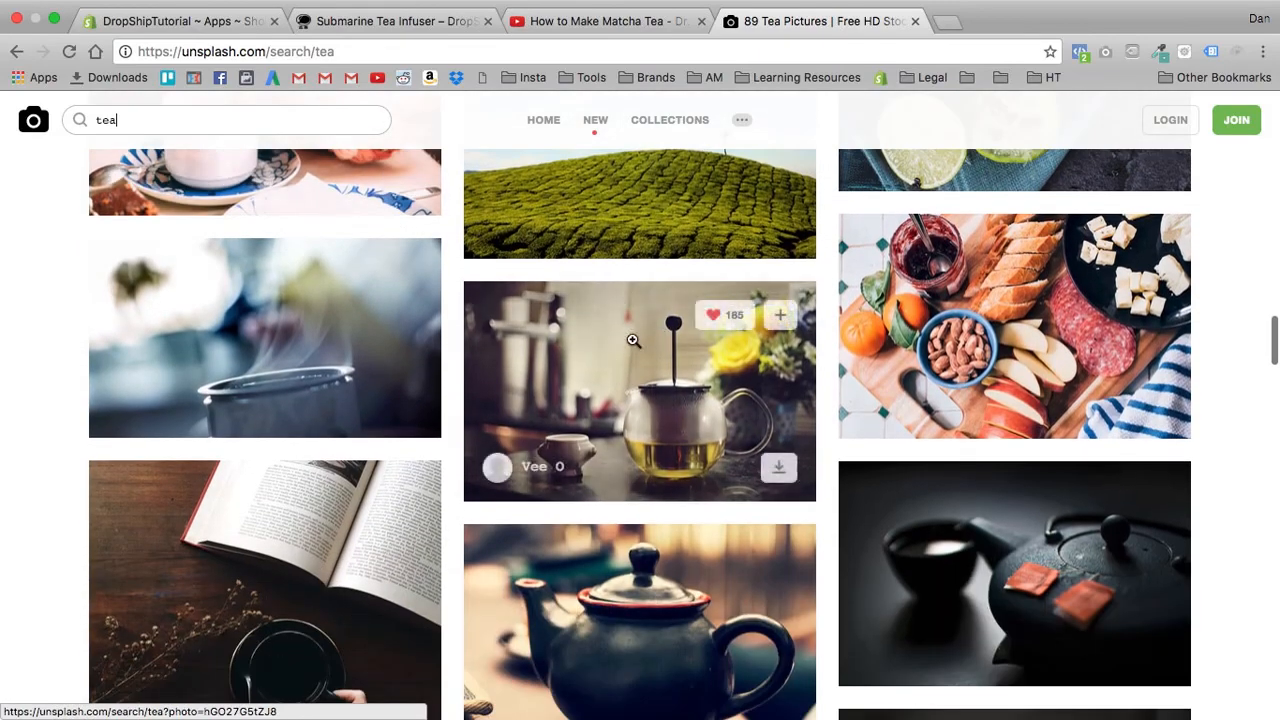
scroll(632, 340, "down", 2)
left_click(626, 340)
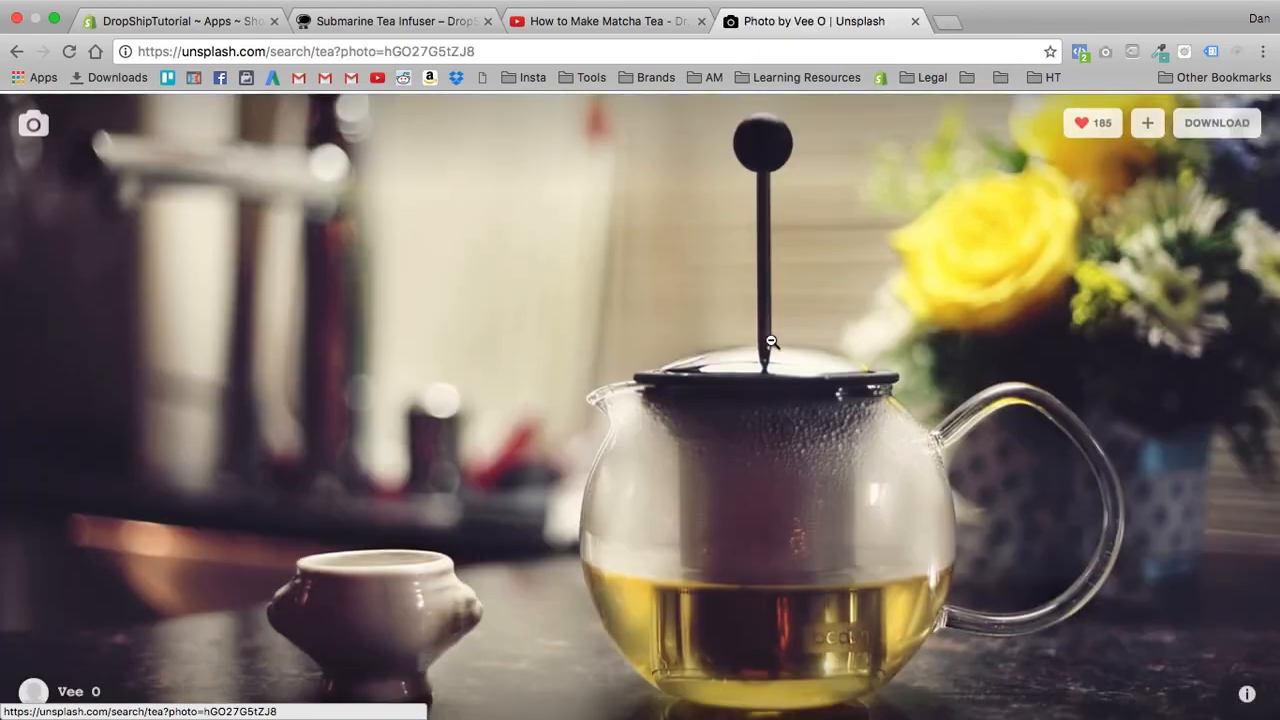
left_click(1217, 130)
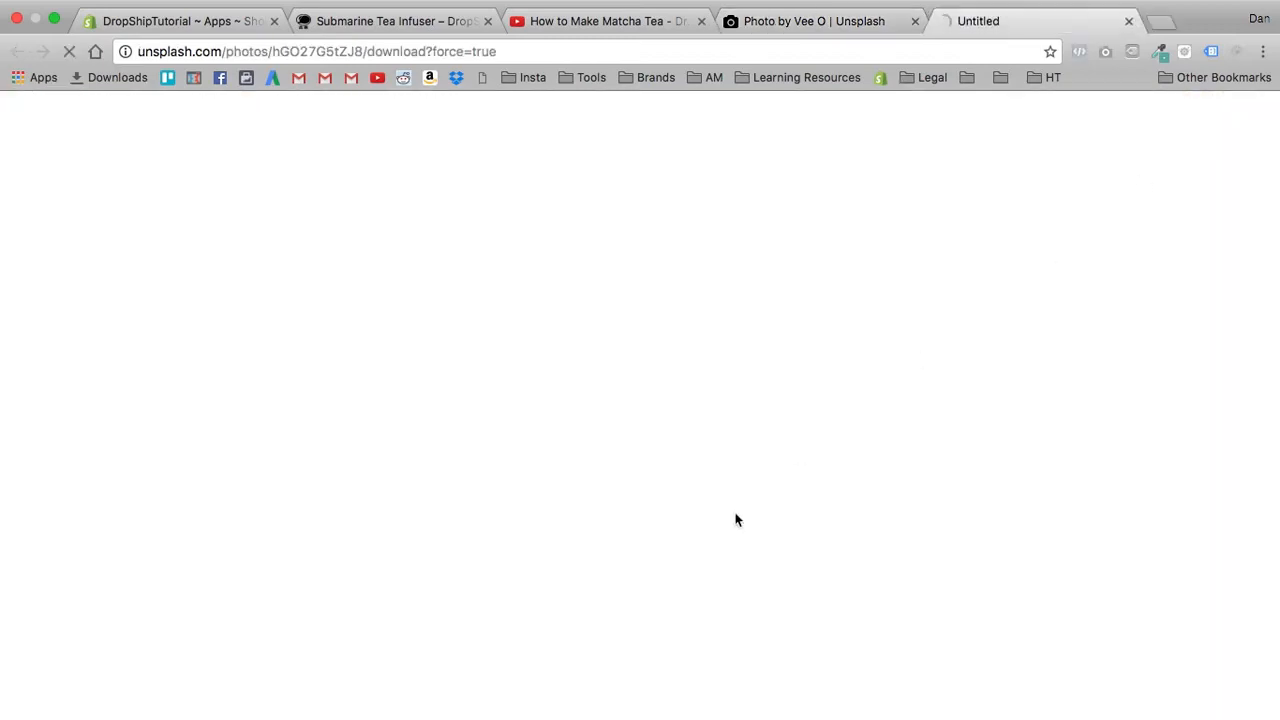
- Return to the Hypervisual page editor and insert a hero banner above the "Do You Love Tea So Matcha?" heading
left_click(609, 41)
left_click(180, 41)
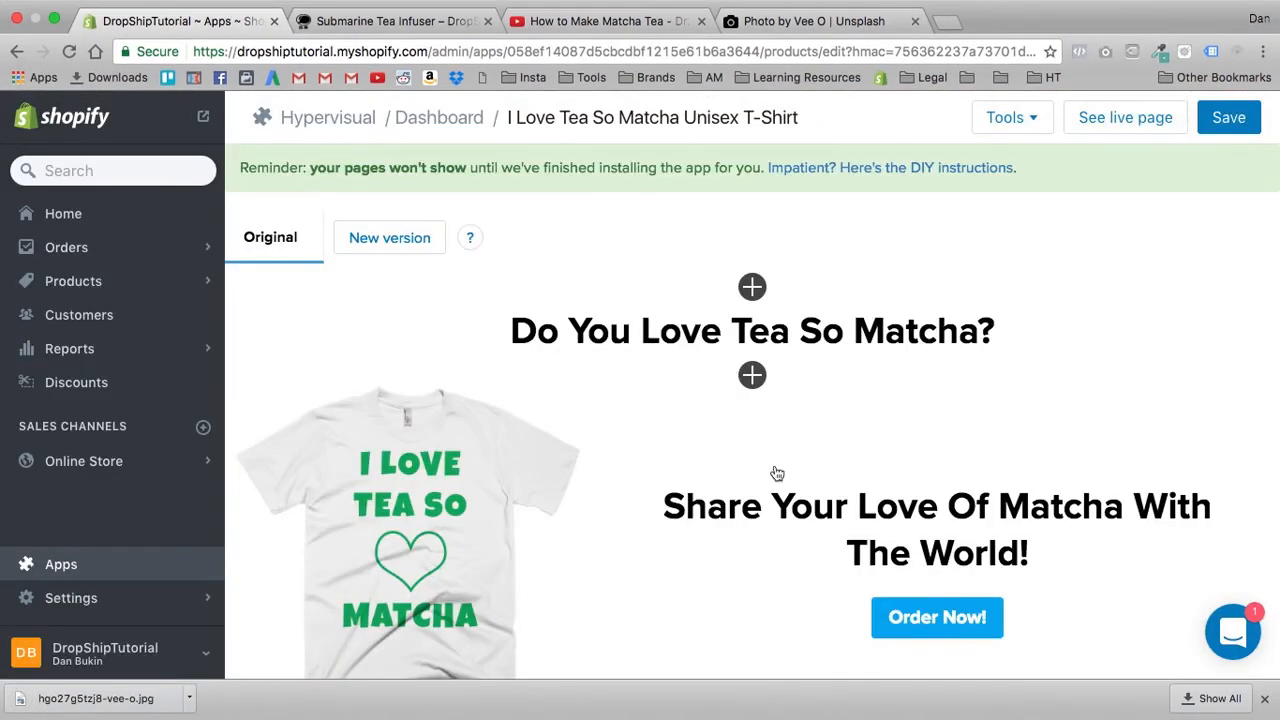
left_click(751, 286)
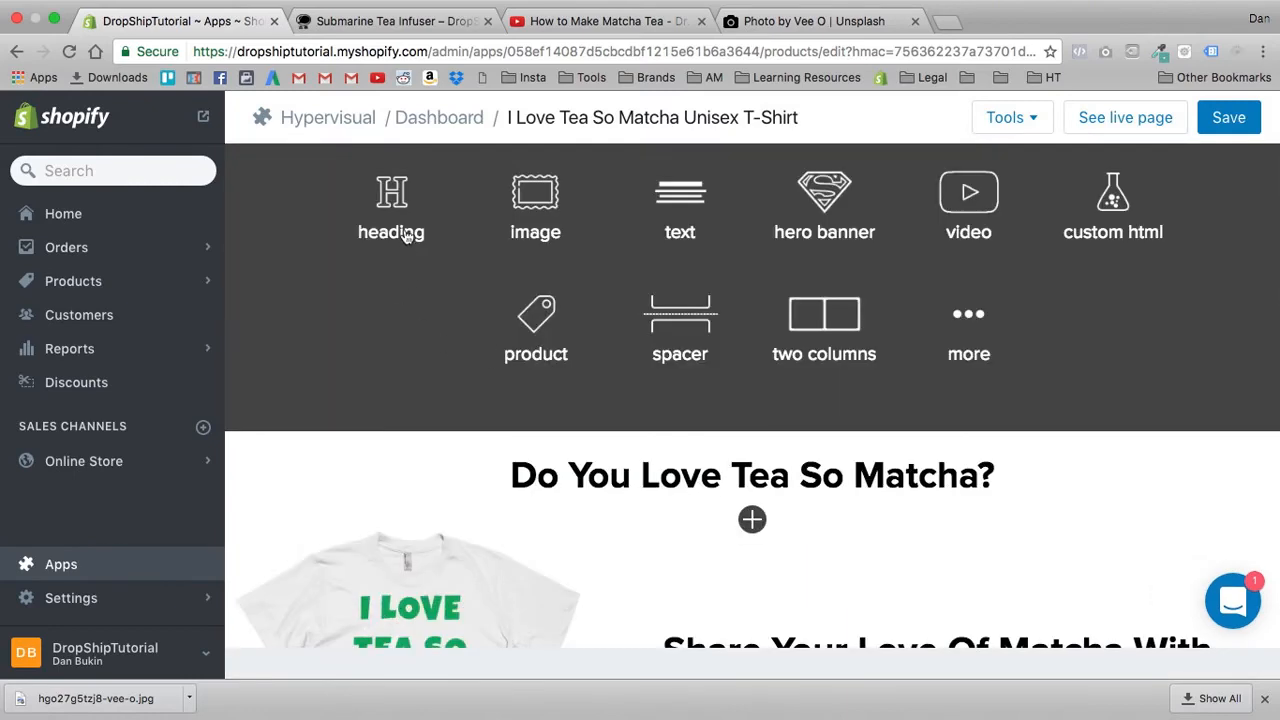
left_click(829, 233)
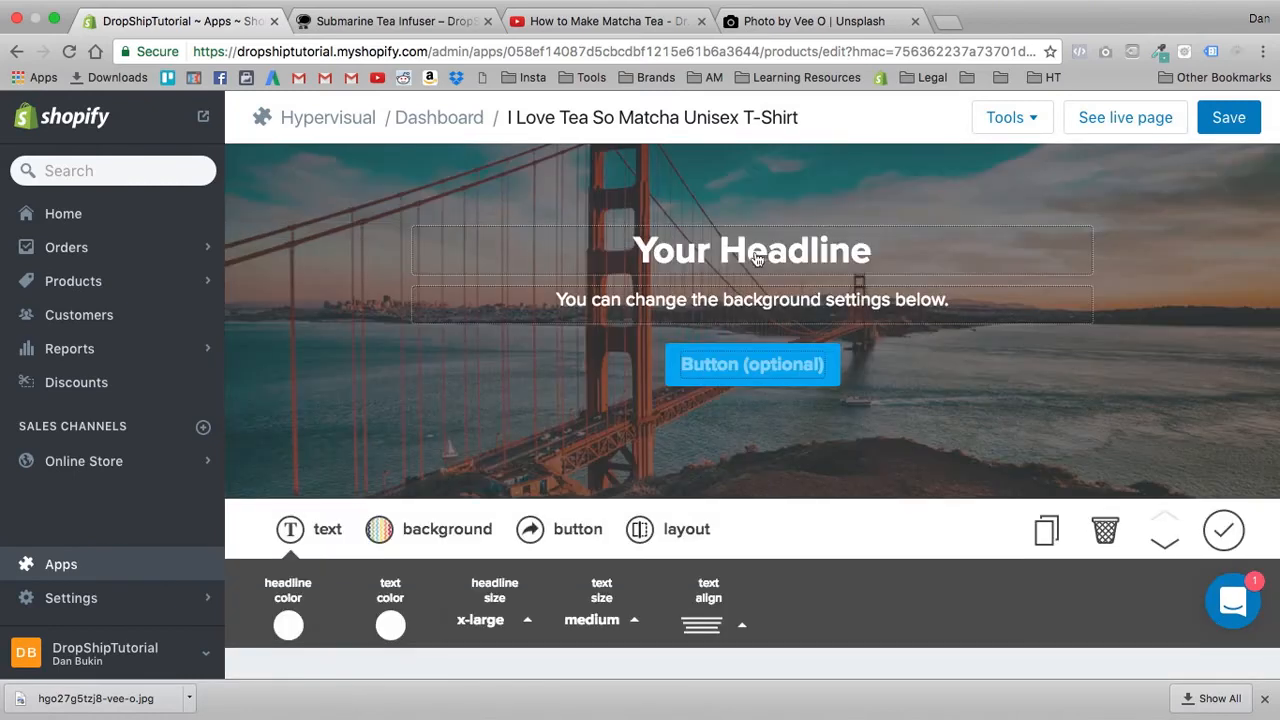
scroll(757, 259, "up", 2)
scroll(726, 258, "down", 2)
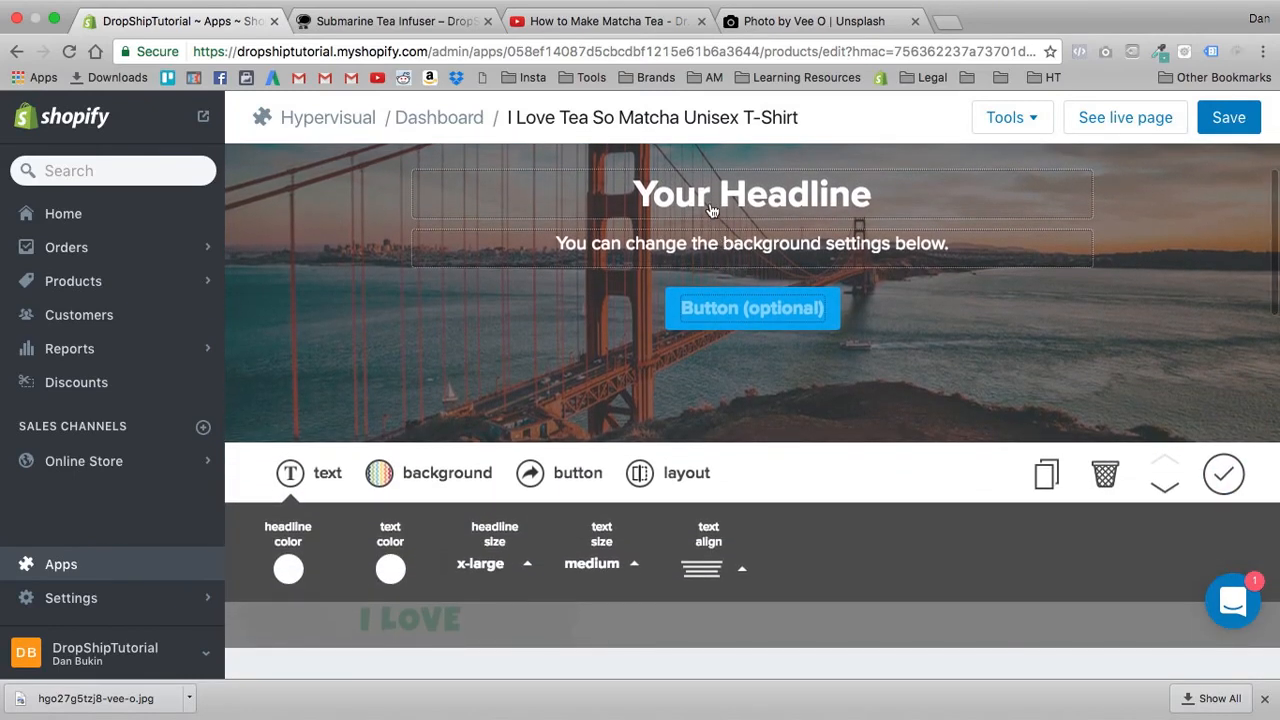
- Replace the hero banner's headline with "I LOVE MATCHA TEA"
triple_click(708, 208)
type("I")
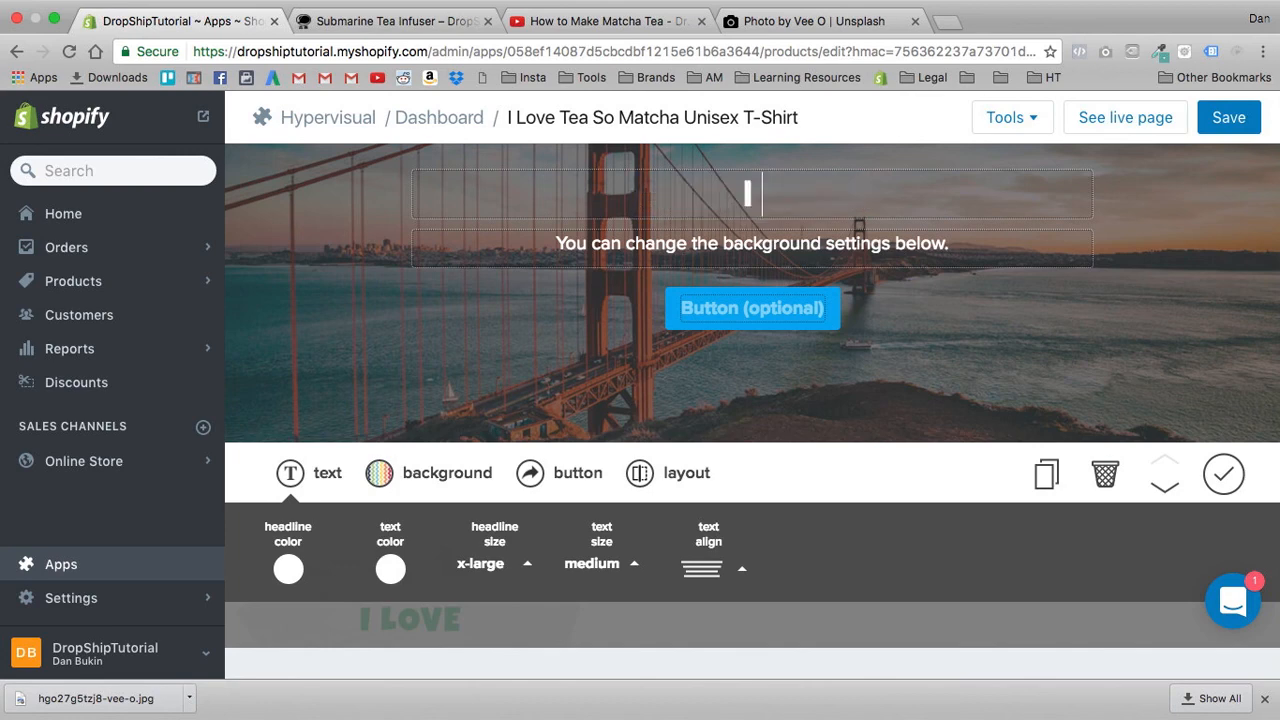
type(" LOVE MATCHA TEA")
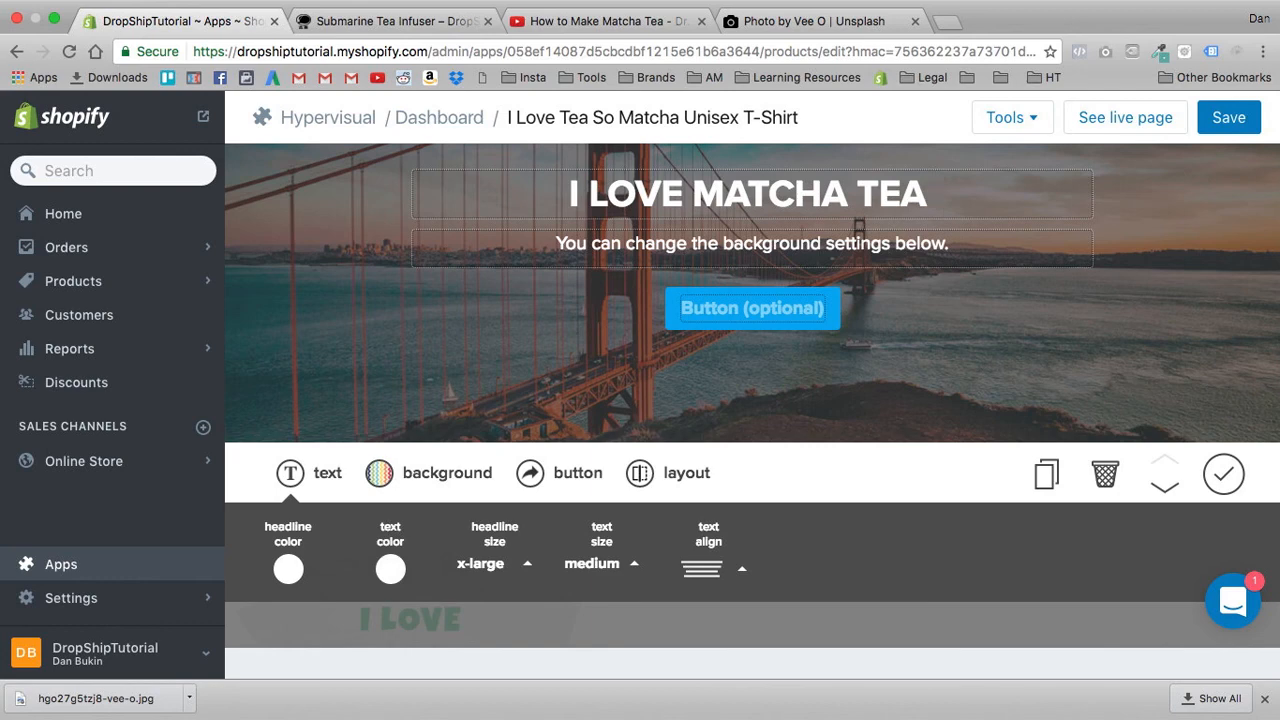
- Change the hero banner's headline to "I LOVE TEA SO MATCHA!"
scroll(657, 270, "down", 4)
scroll(657, 400, "up", 5)
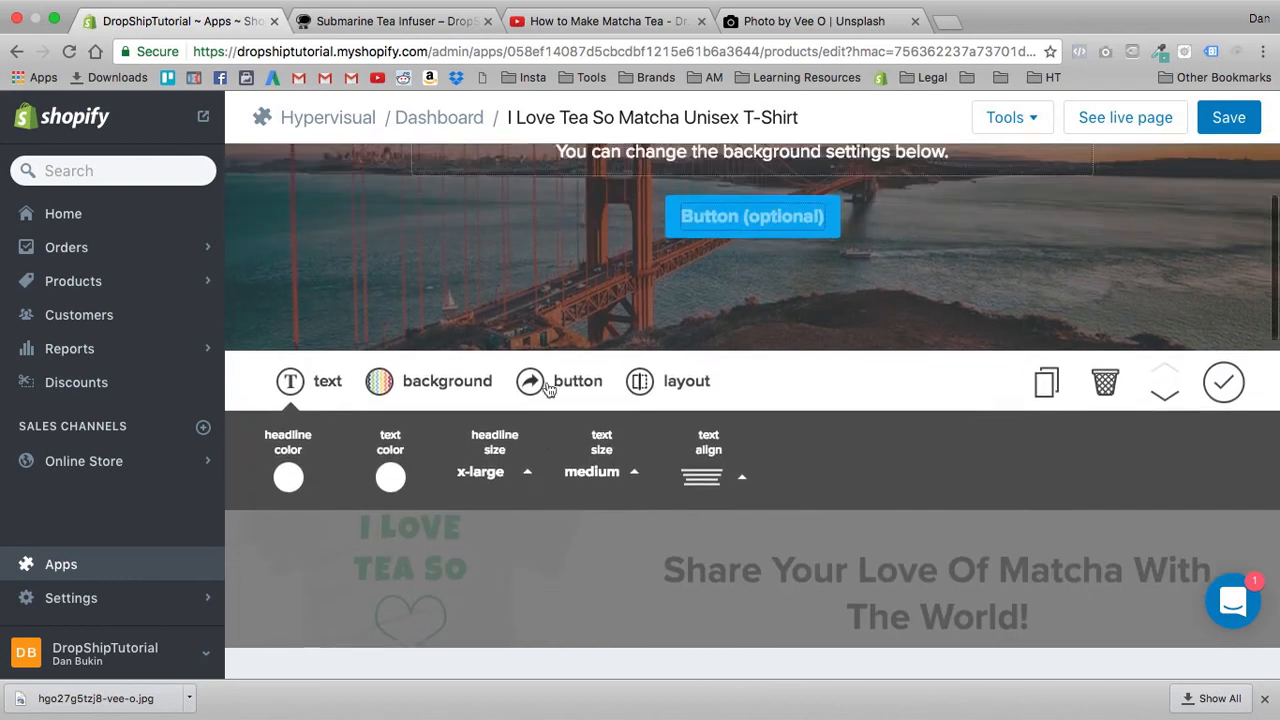
left_click(688, 220, "shift")
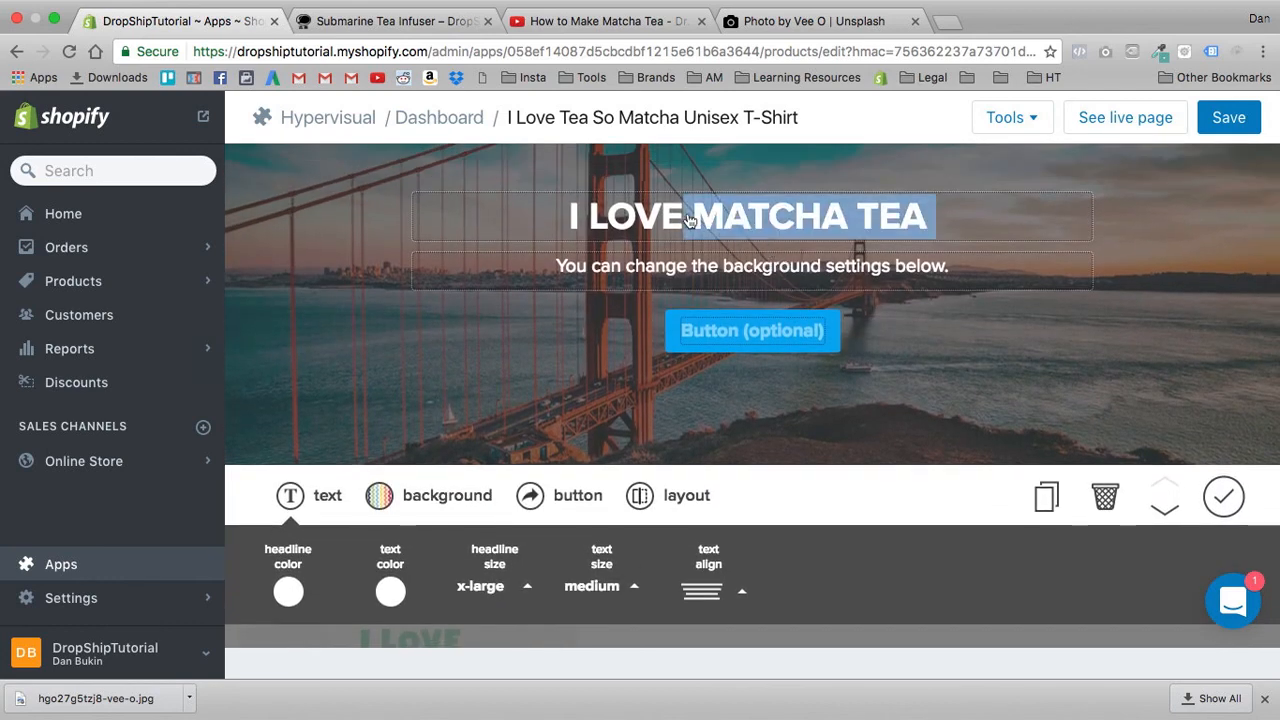
key("BackSpace")
type("Te")
key("BackSpace")
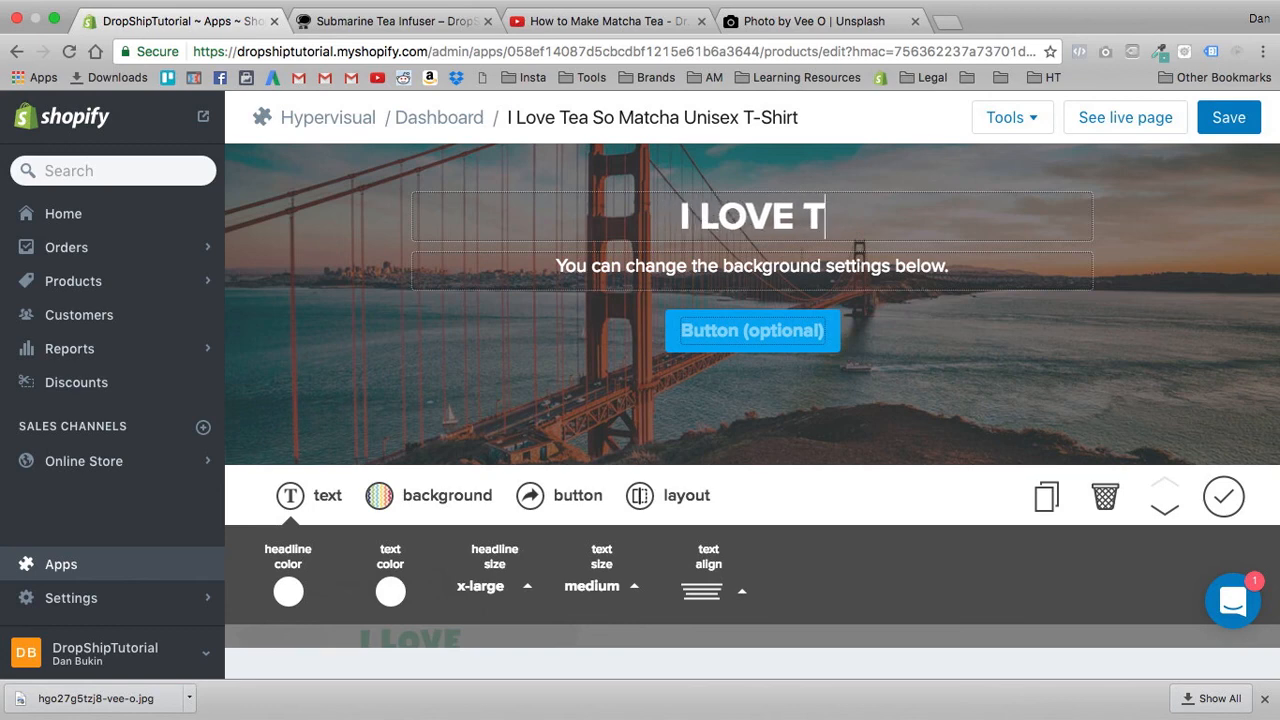
type("EA SO MATCHA!")
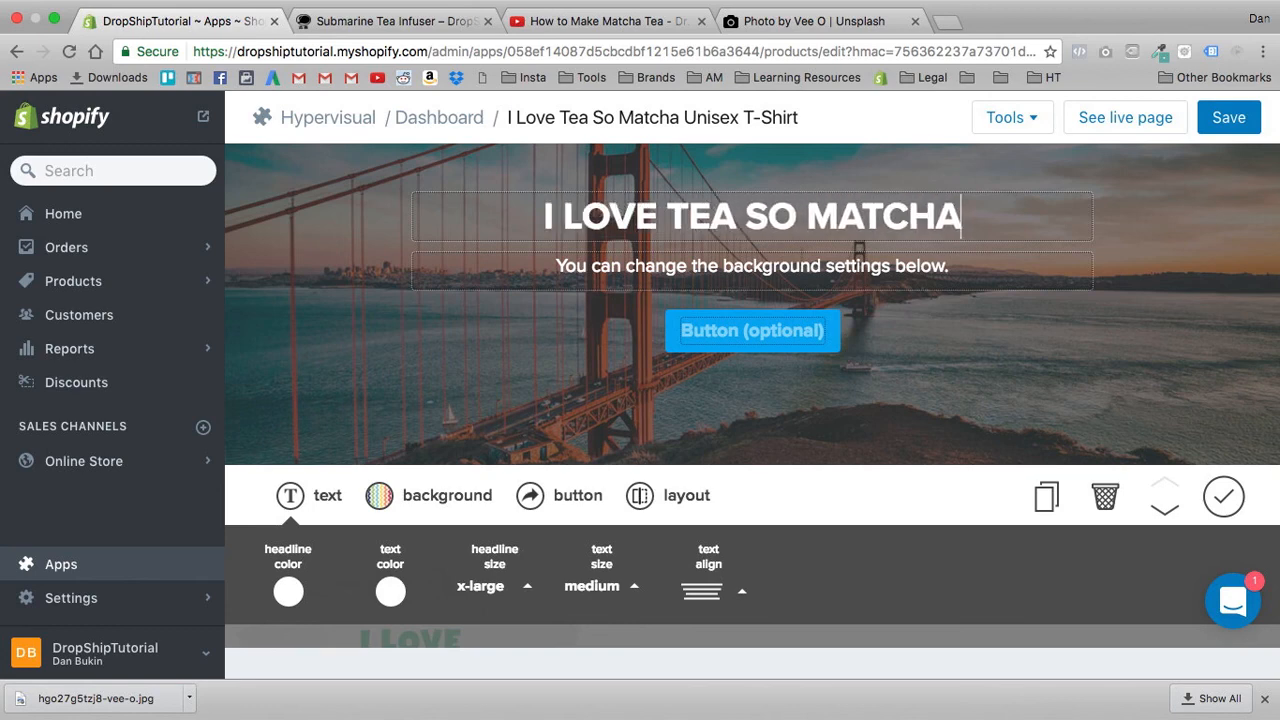
- Delete the placeholder subtext beneath the hero banner's headline, leaving that line empty
left_click(686, 262)
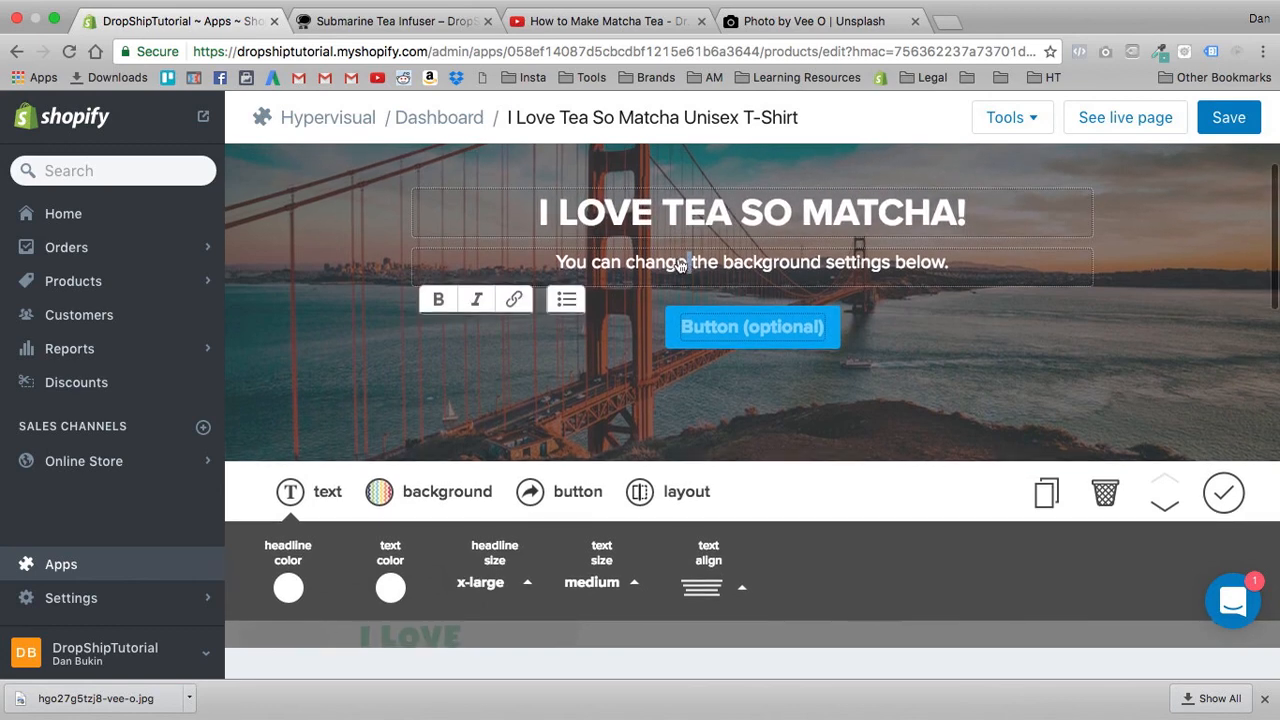
triple_click(699, 270)
key("BackSpace")
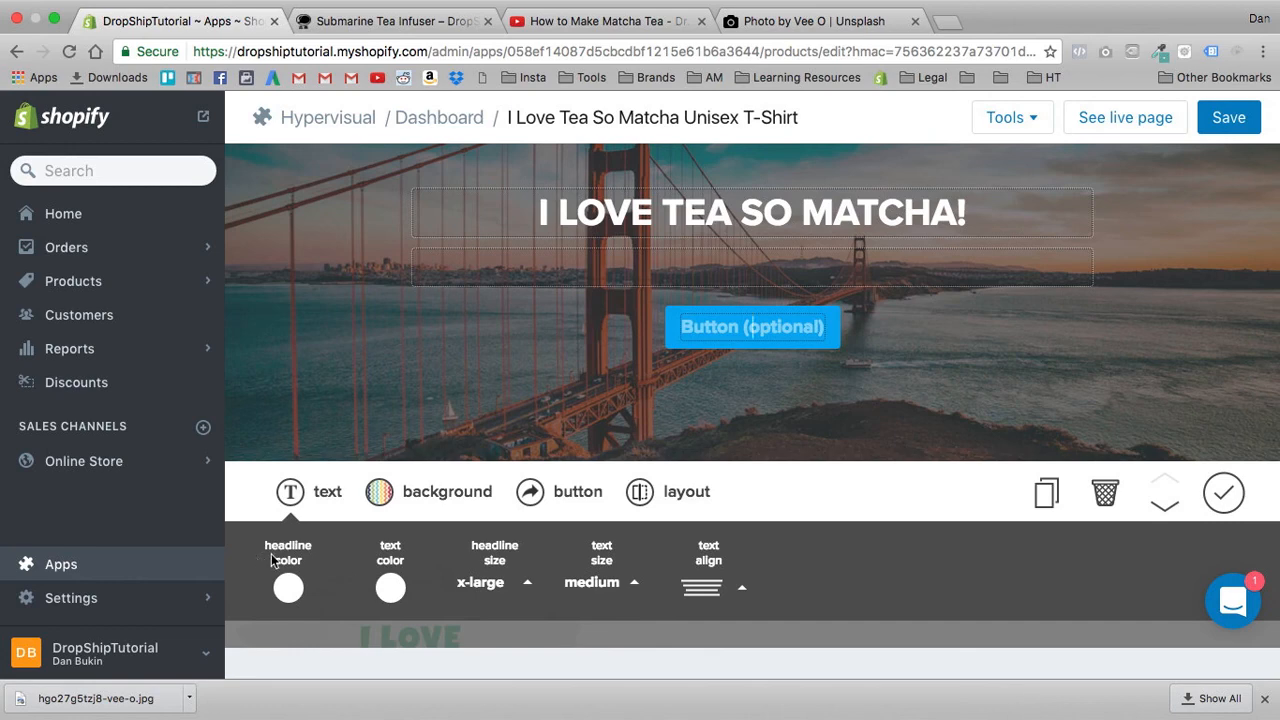
- Replace the hero banner's background image with the downloaded teapot photo hgo27g5tzj8-vee-o.jpg
left_click(400, 495)
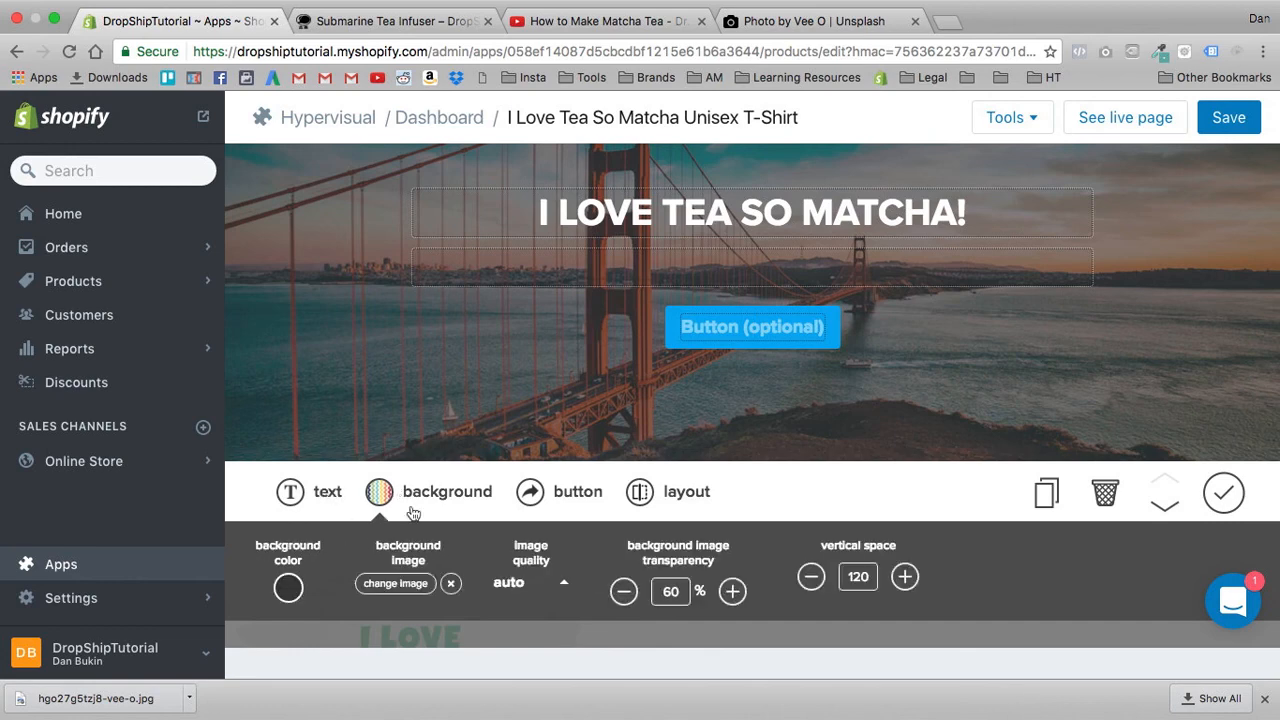
left_click(397, 584)
left_click(652, 152)
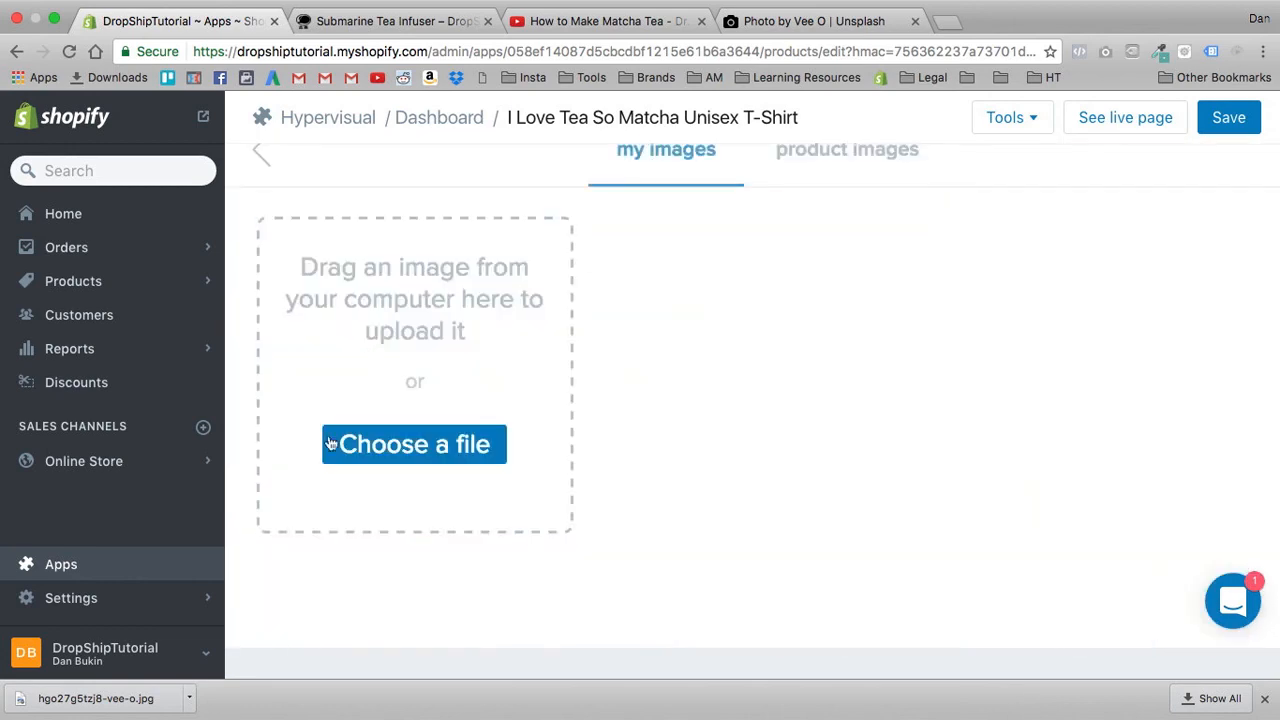
left_click_drag(137, 703, 381, 402)
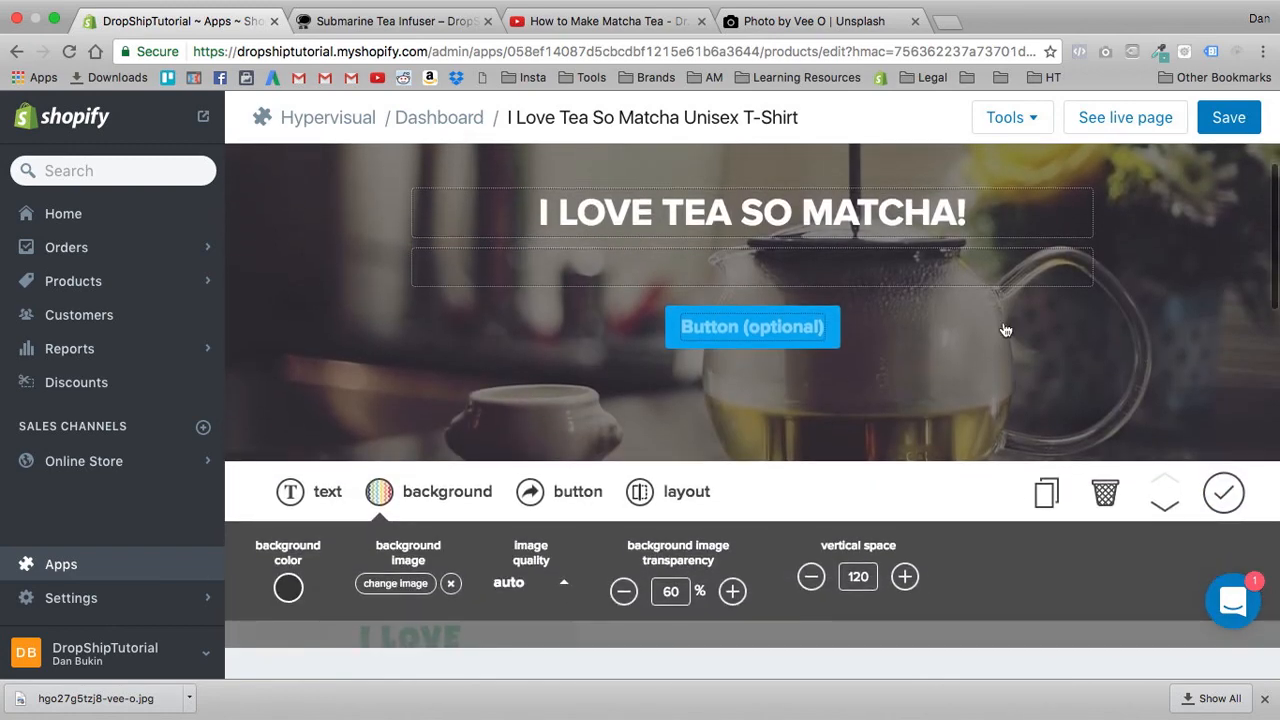
- Set the hero banner's background image transparency to 40% and its vertical space to 140
left_click(732, 592)
left_click(732, 592)
left_click(732, 592)
left_click(623, 596)
left_click(623, 596)
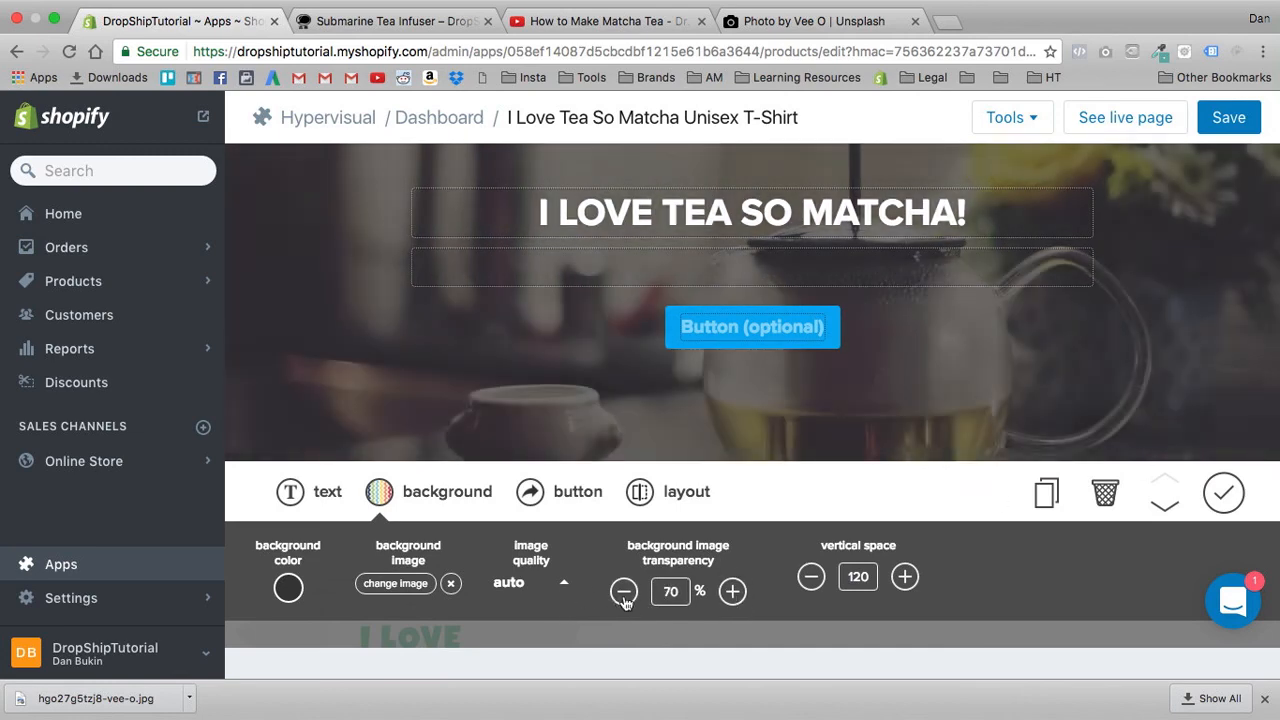
left_click(623, 596)
left_click(623, 596)
left_click(623, 596)
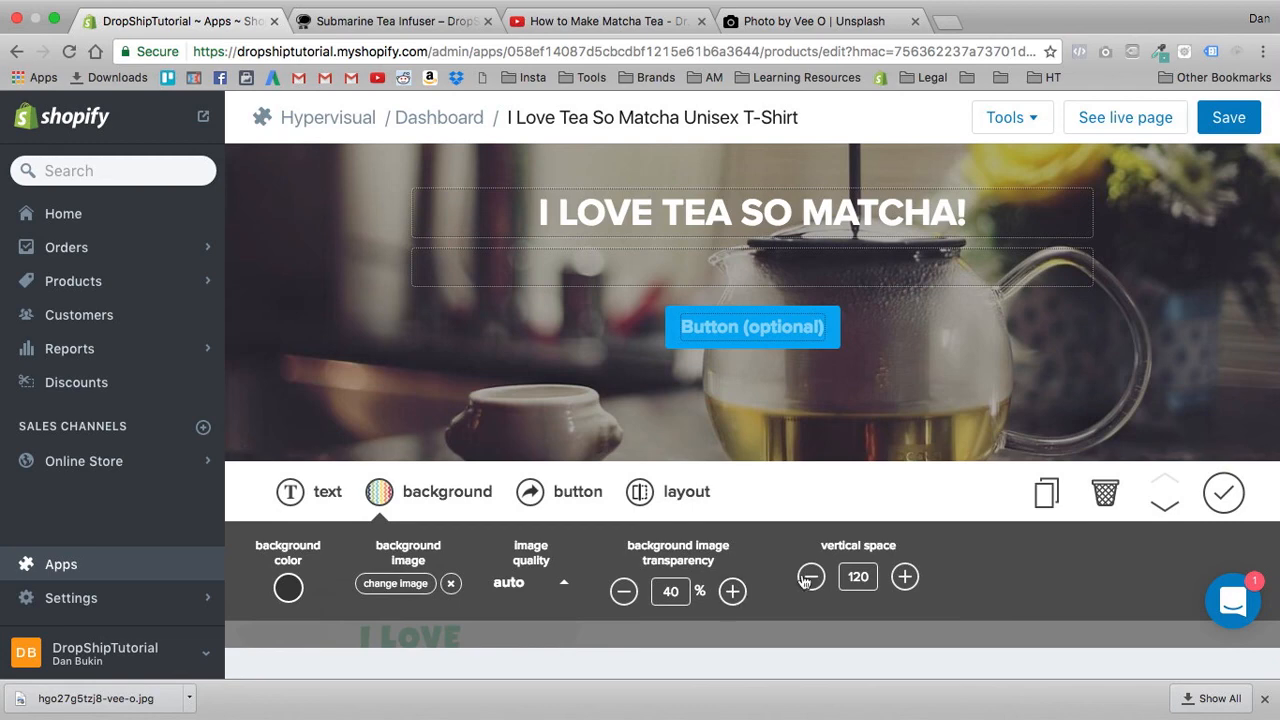
left_click(903, 577)
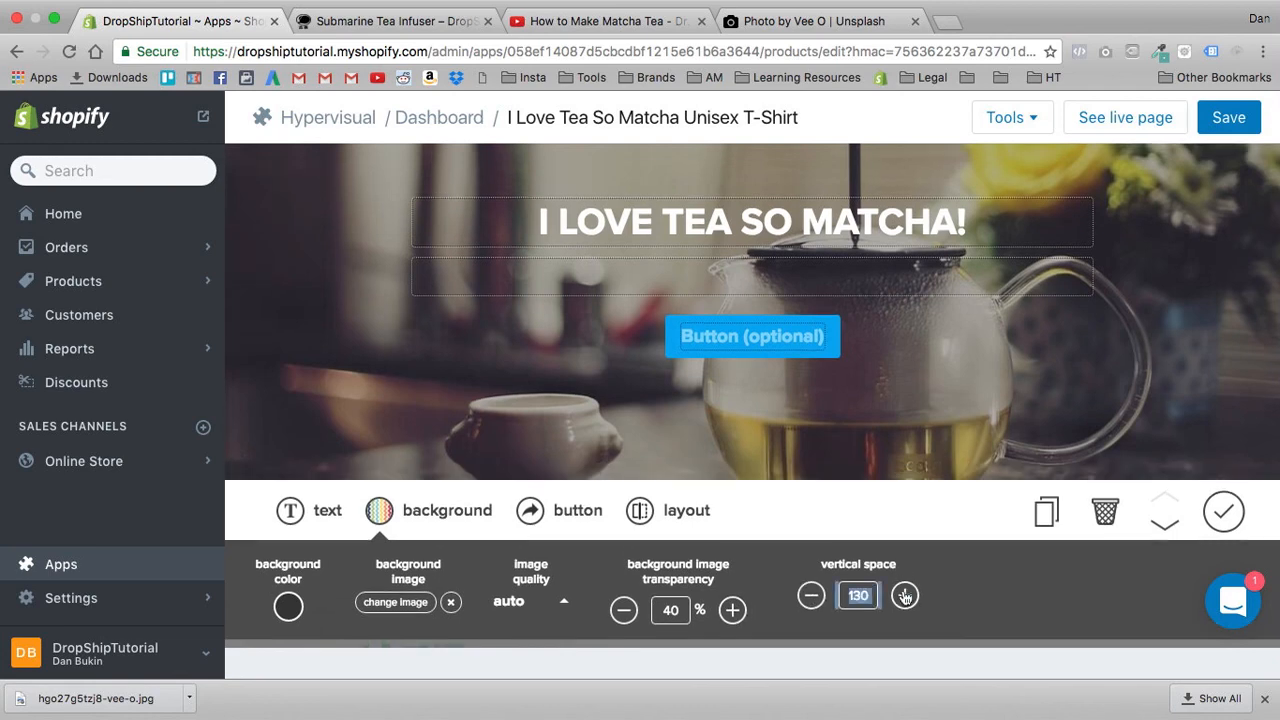
left_click(904, 597)
left_click(919, 552)
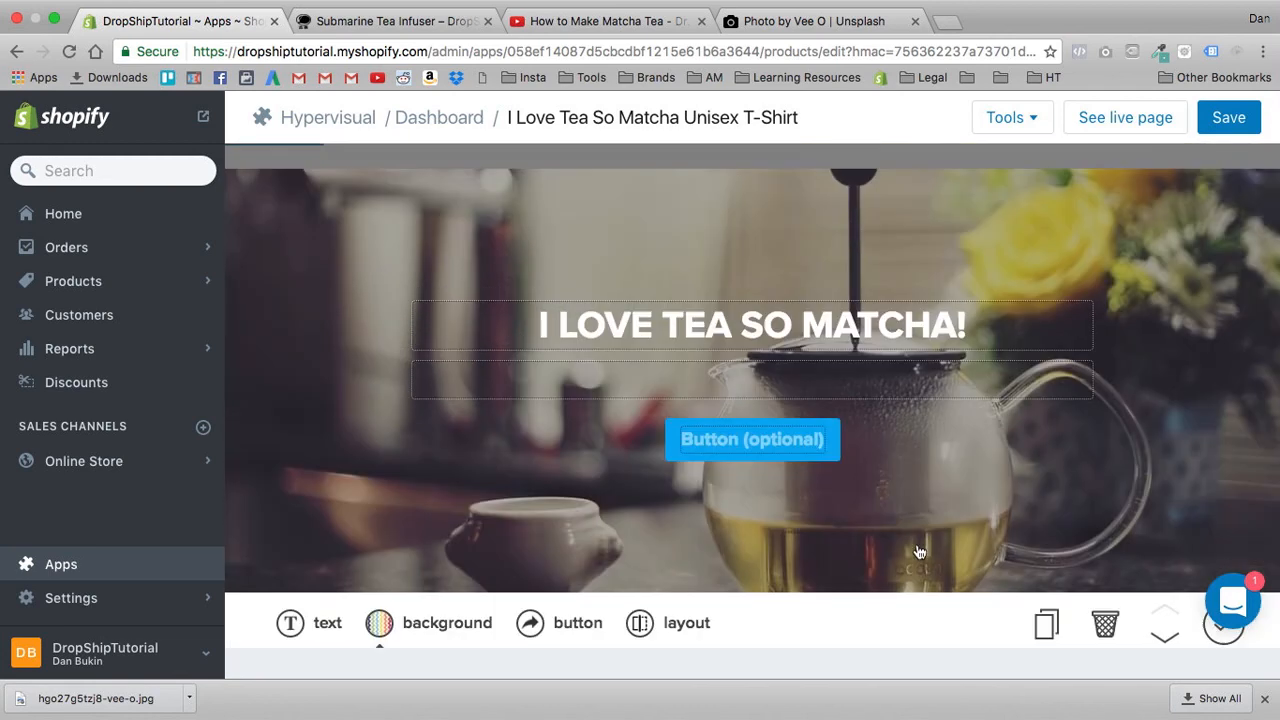
scroll(879, 596, "down", 2)
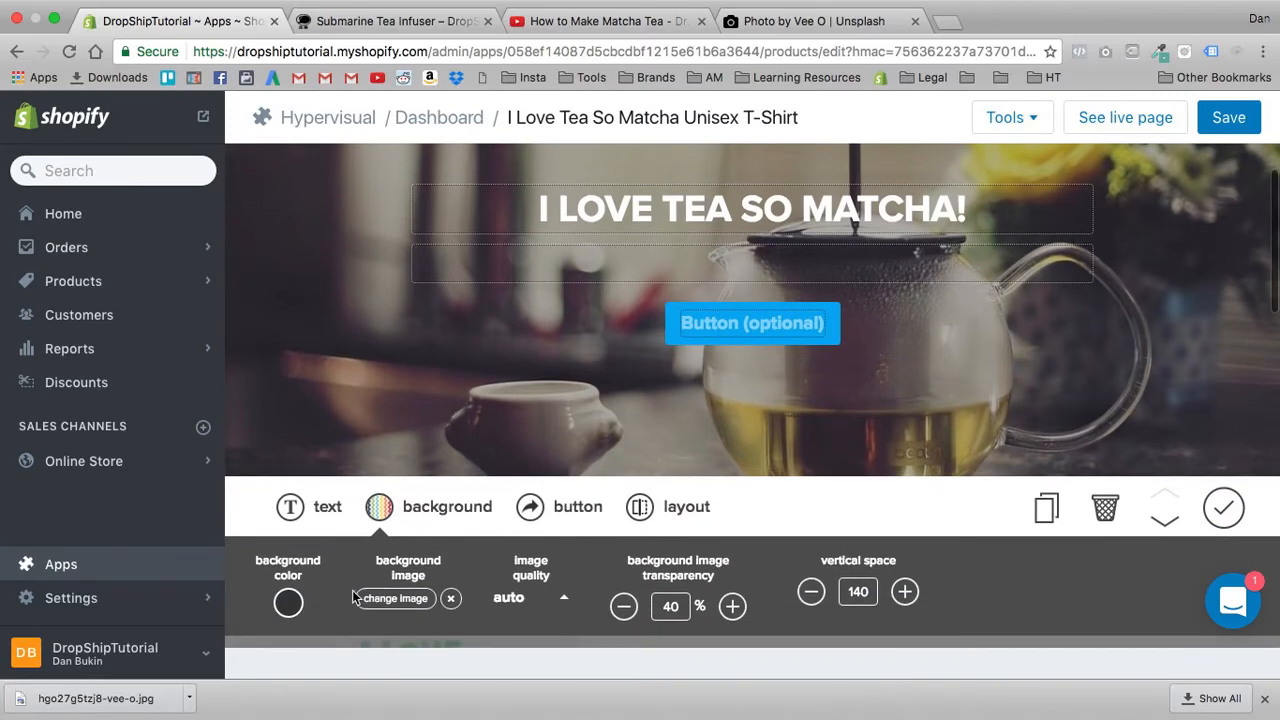
- Set the image quality of the hero banner's background to highest
scroll(642, 537, "down", 1)
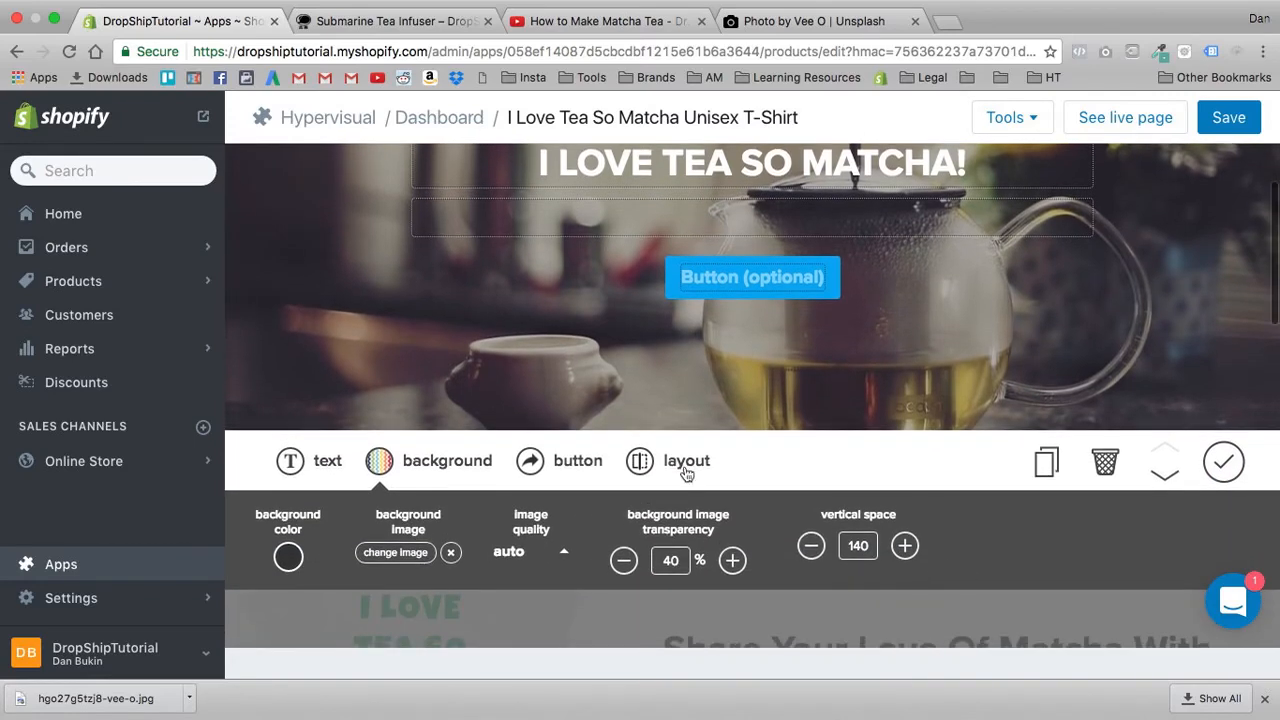
left_click(682, 470)
left_click(560, 455)
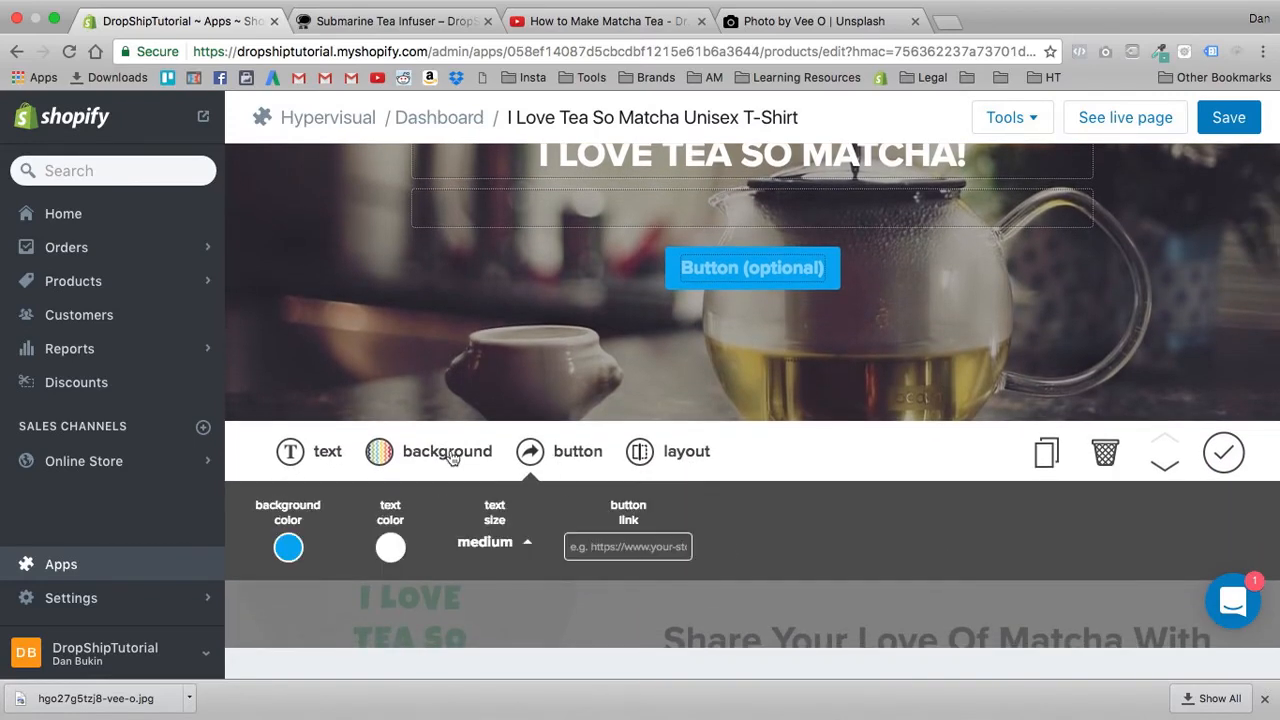
left_click(447, 455)
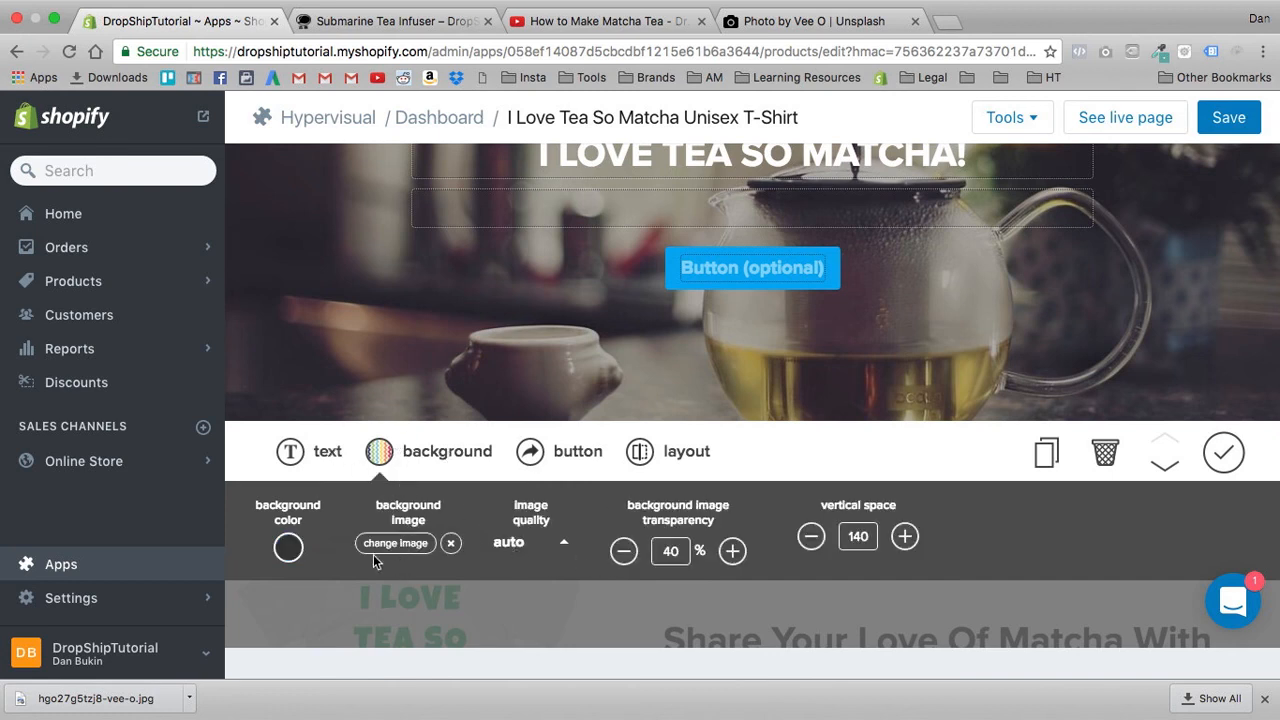
left_click(525, 545)
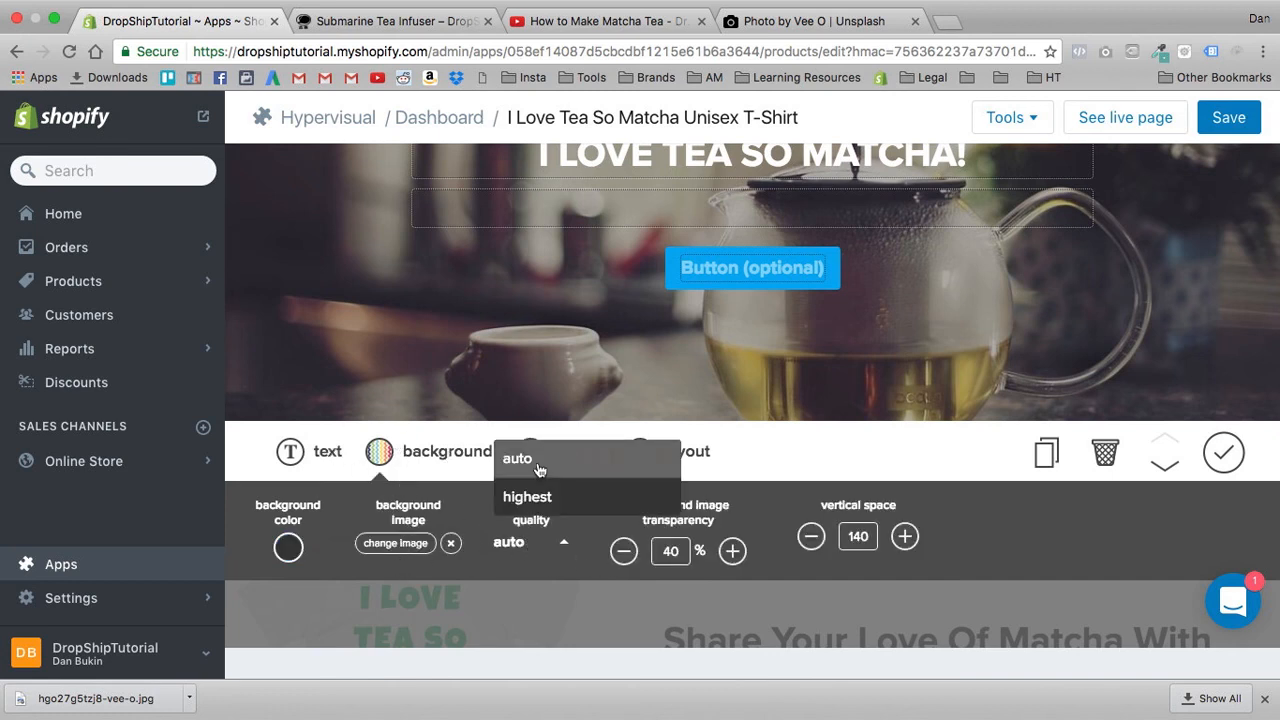
left_click(530, 495)
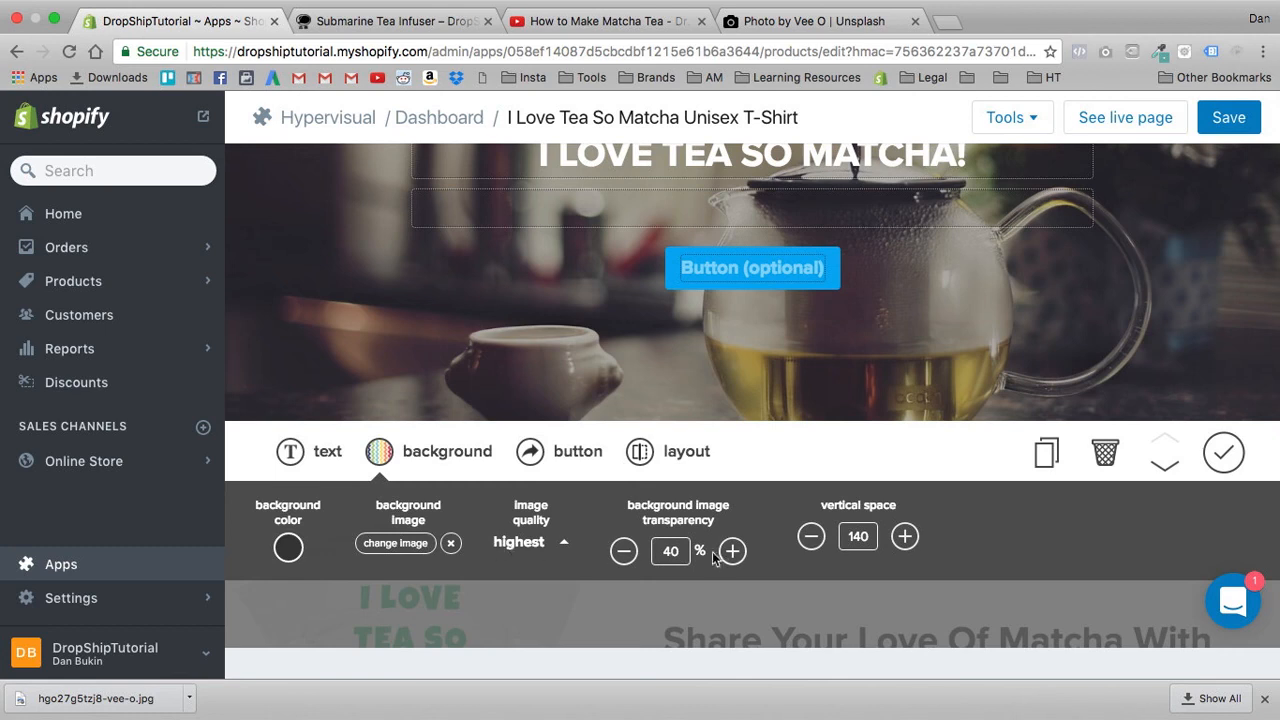
- Check the hero banner's text alignment options, keep the text centered and finish editing the banner
left_click(305, 449)
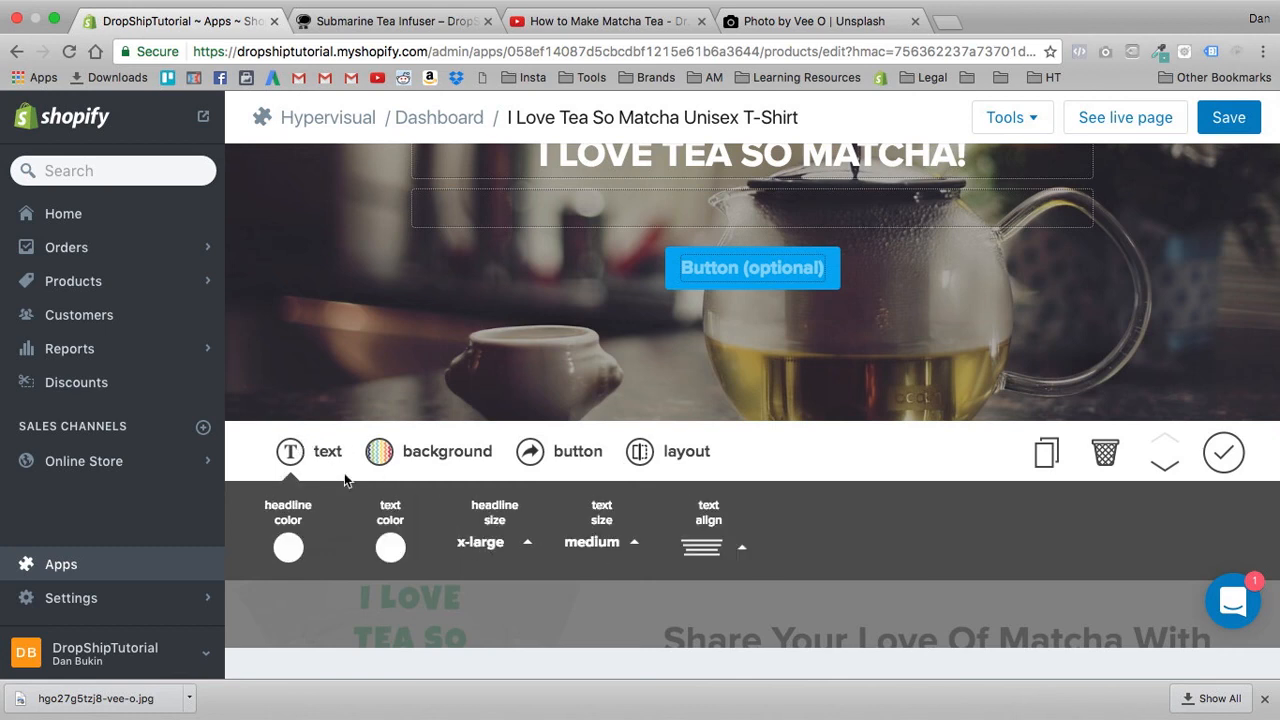
left_click(717, 551)
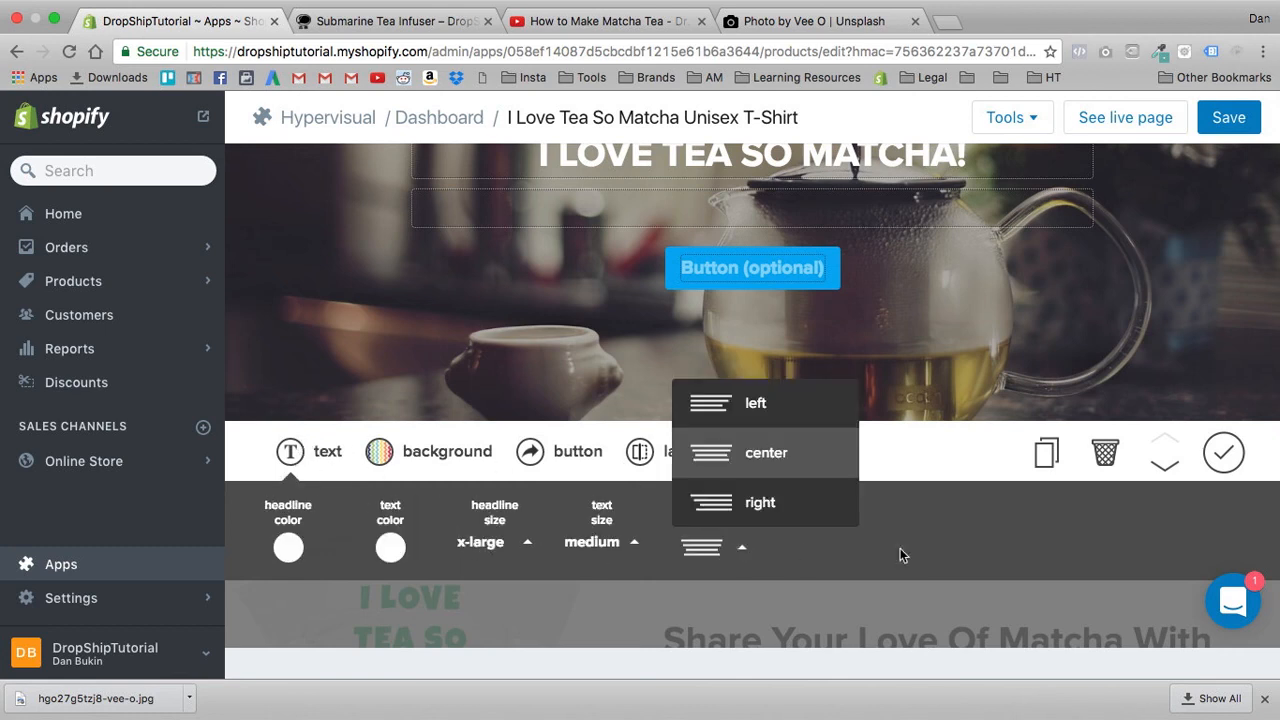
left_click(945, 557)
left_click(1222, 455)
- Review the page from the hero banner through both T-shirt sections and their order buttons to the matcha video
scroll(726, 389, "up", 3)
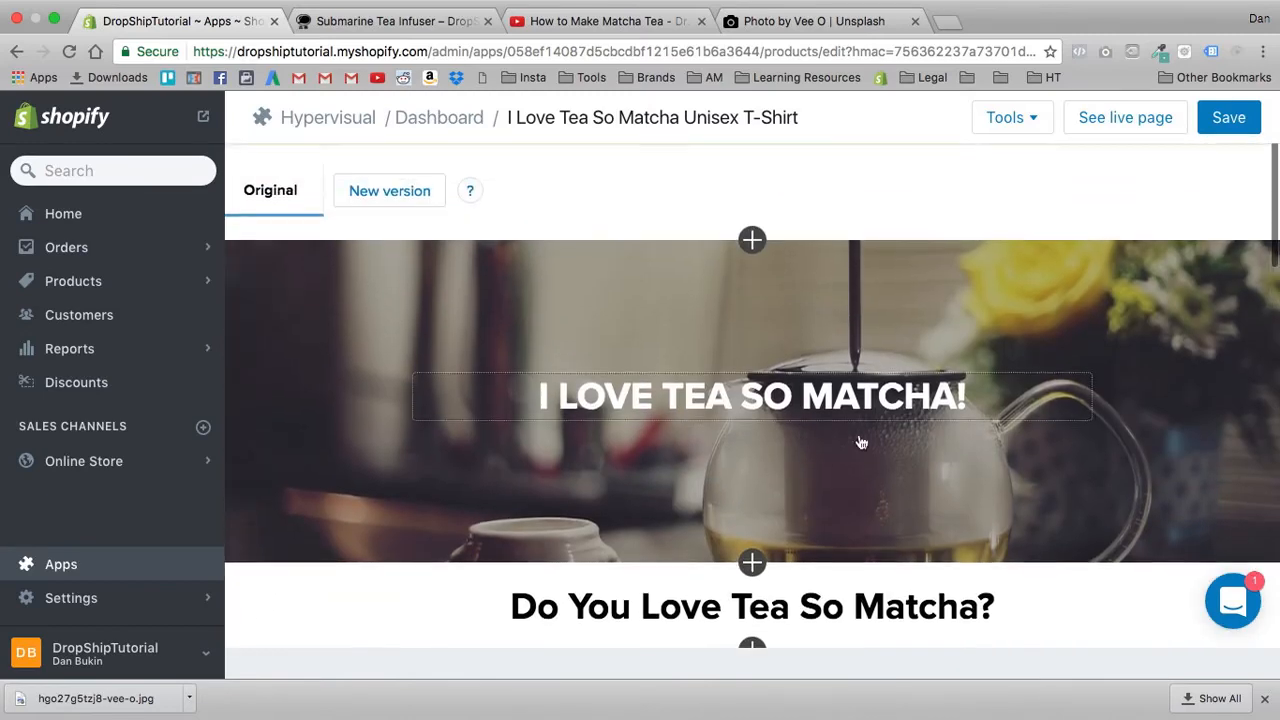
scroll(636, 472, "down", 3)
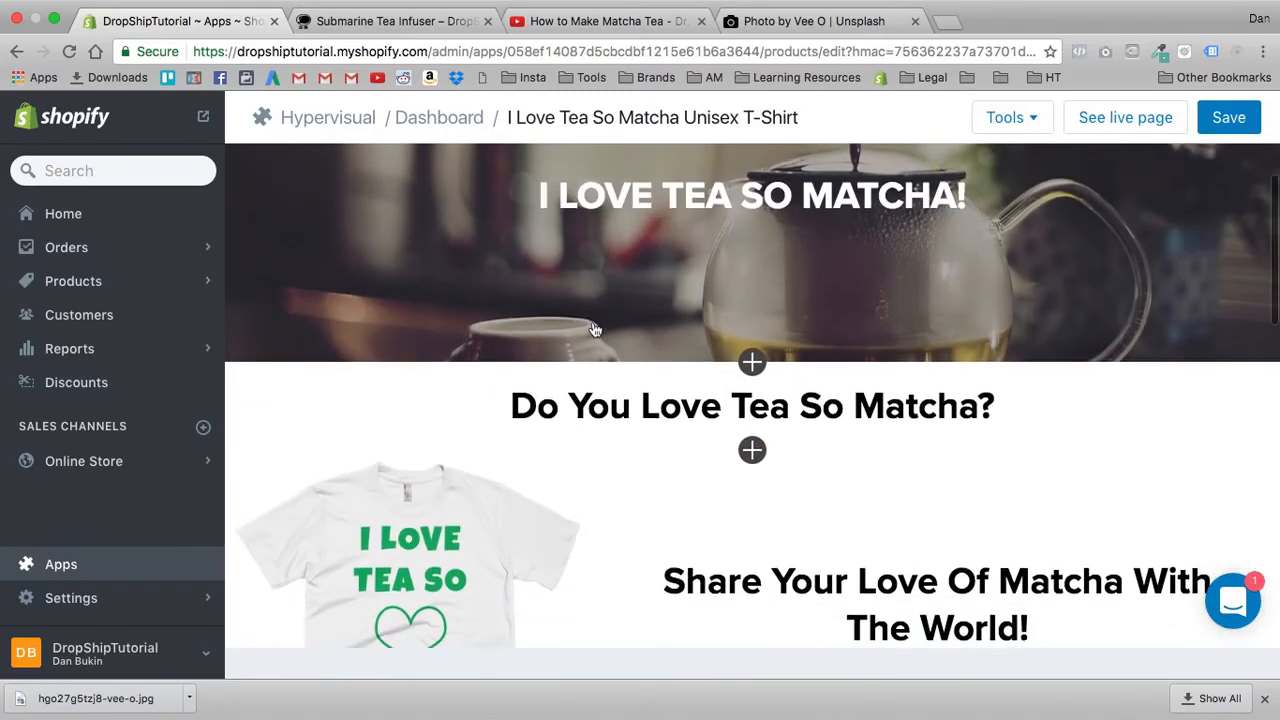
scroll(650, 240, "up", 3)
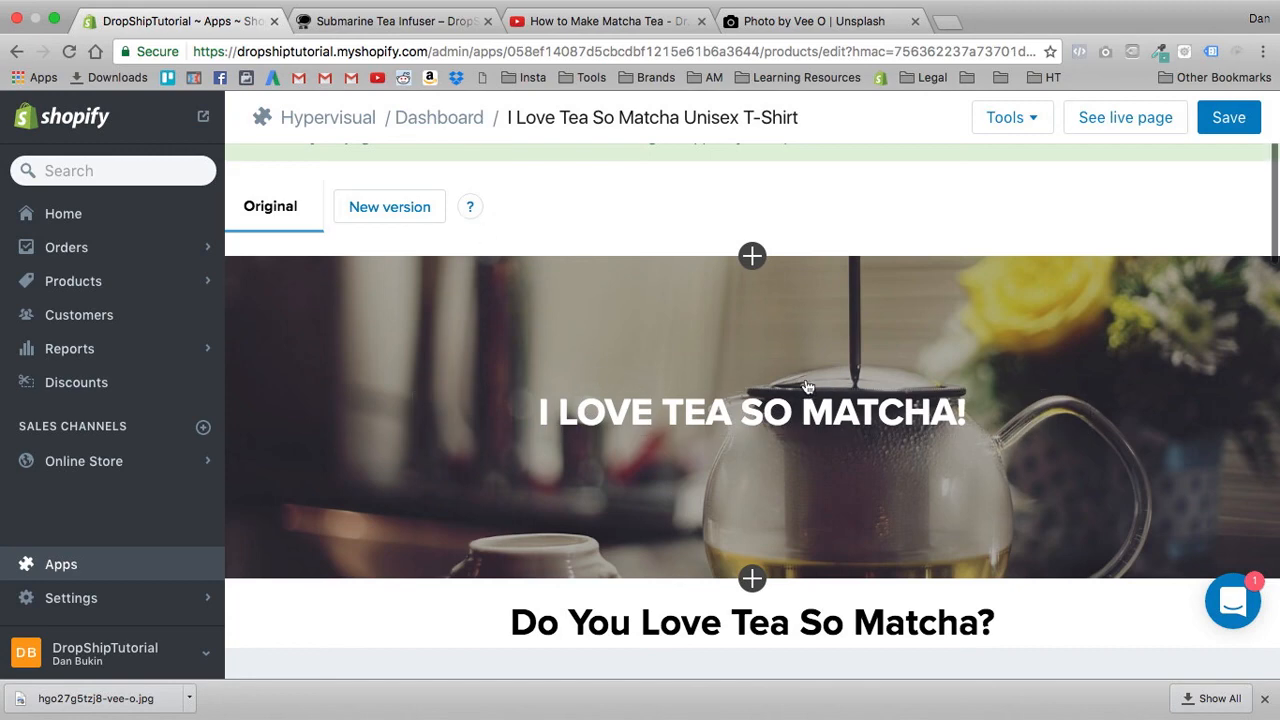
scroll(820, 460, "down", 8)
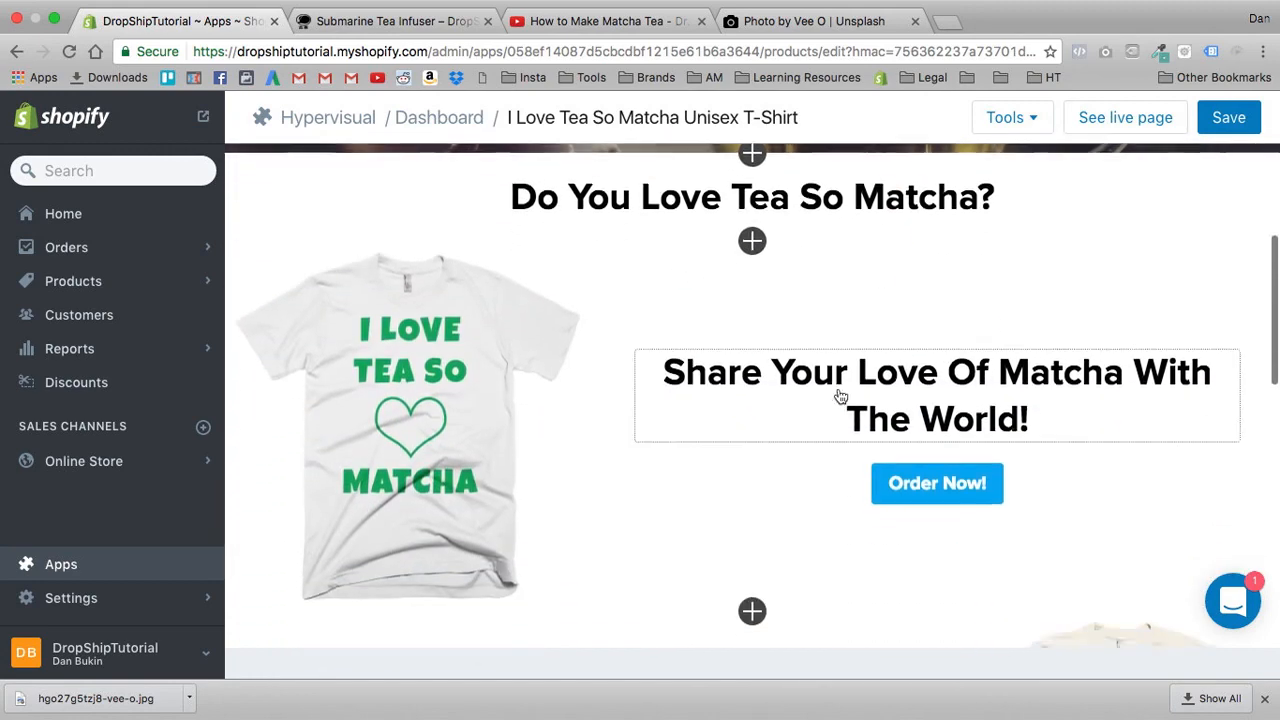
scroll(845, 370, "down", 1)
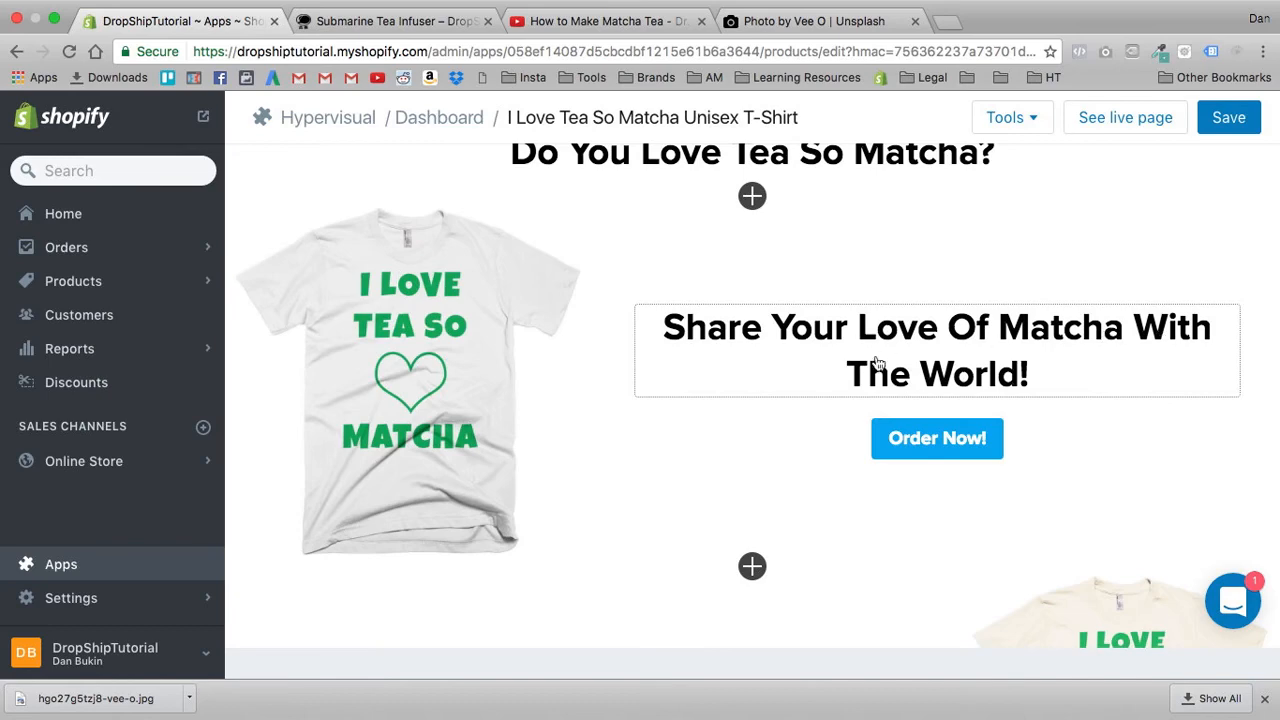
scroll(900, 385, "down", 10)
scroll(700, 250, "up", 8)
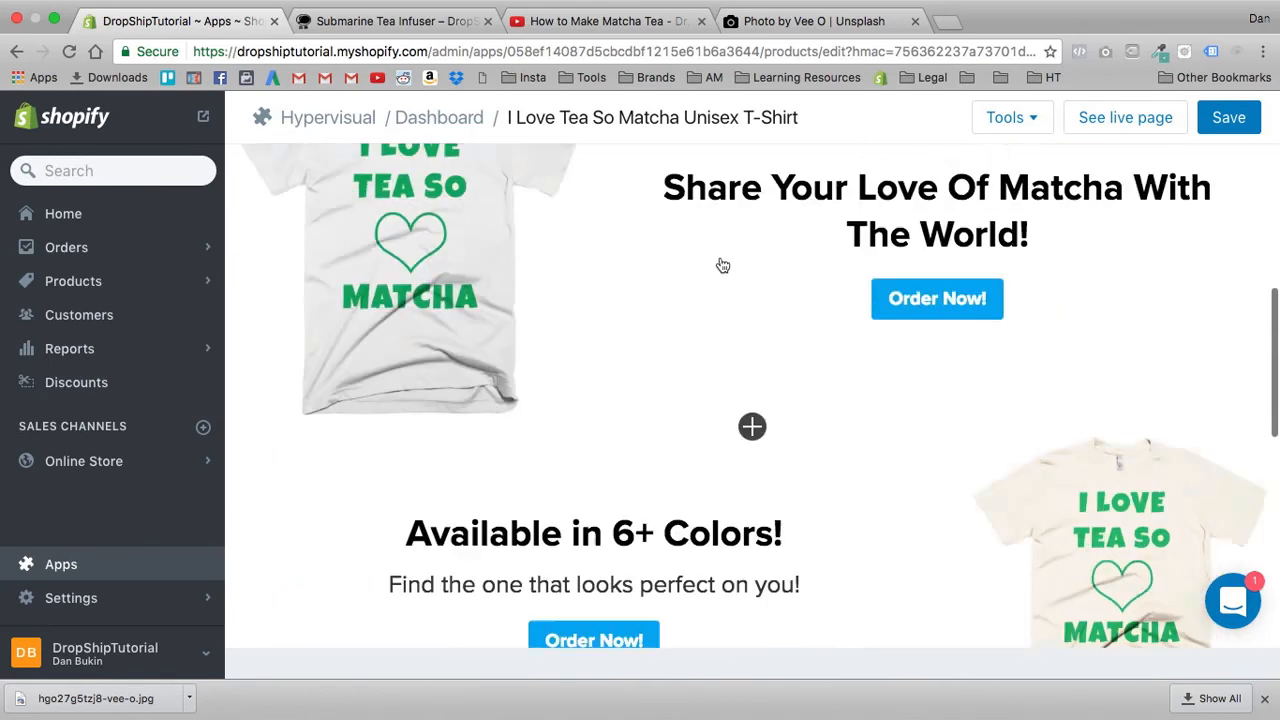
scroll(722, 265, "up", 3)
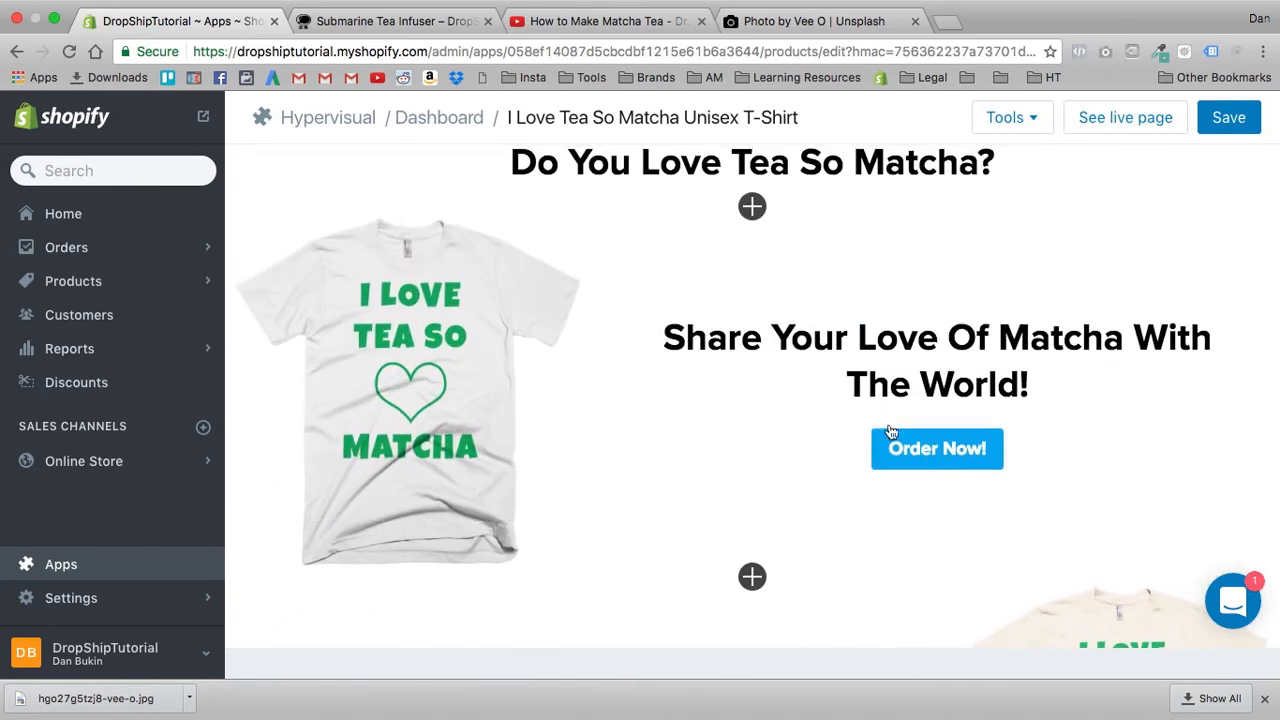
scroll(912, 400, "down", 1)
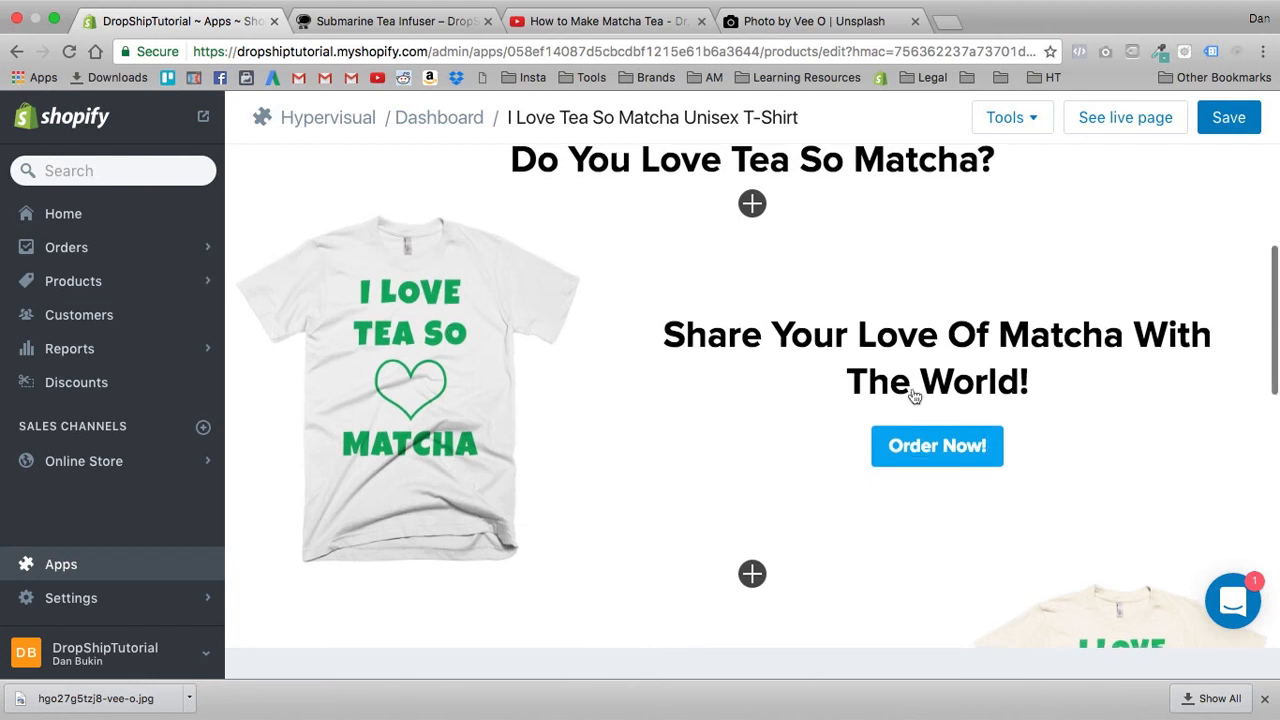
scroll(866, 380, "down", 1)
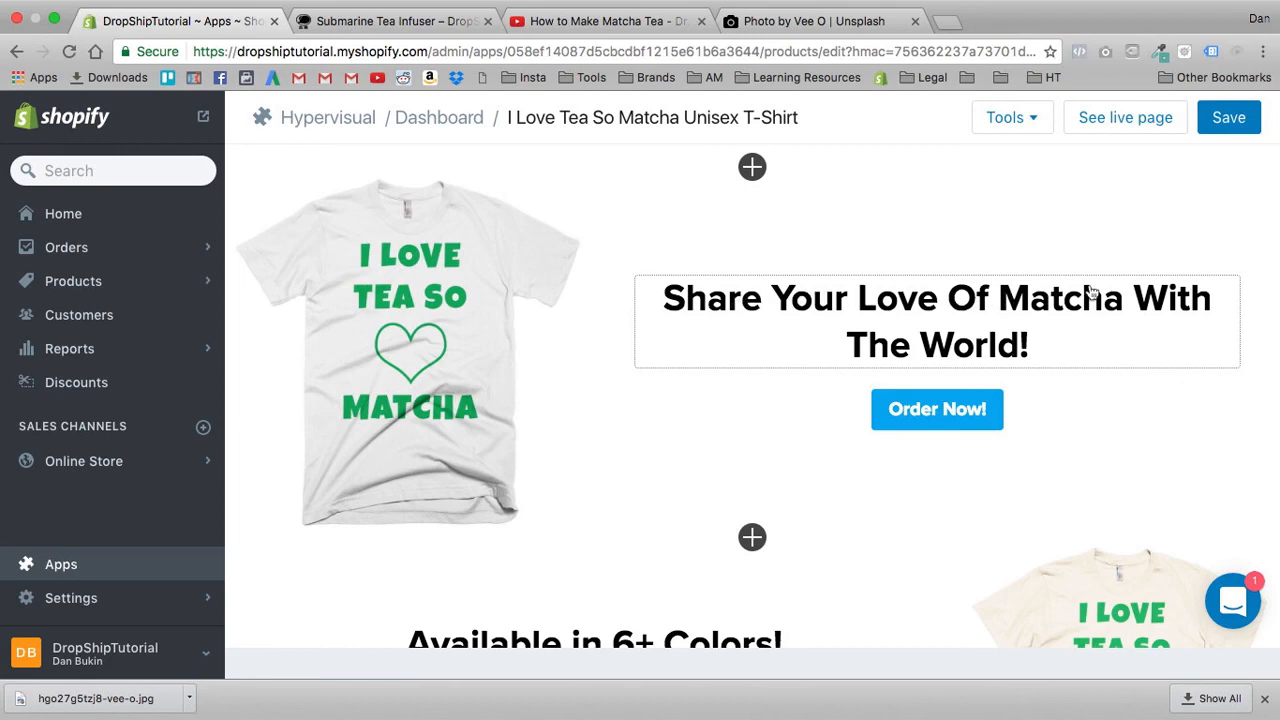
scroll(866, 357, "down", 3)
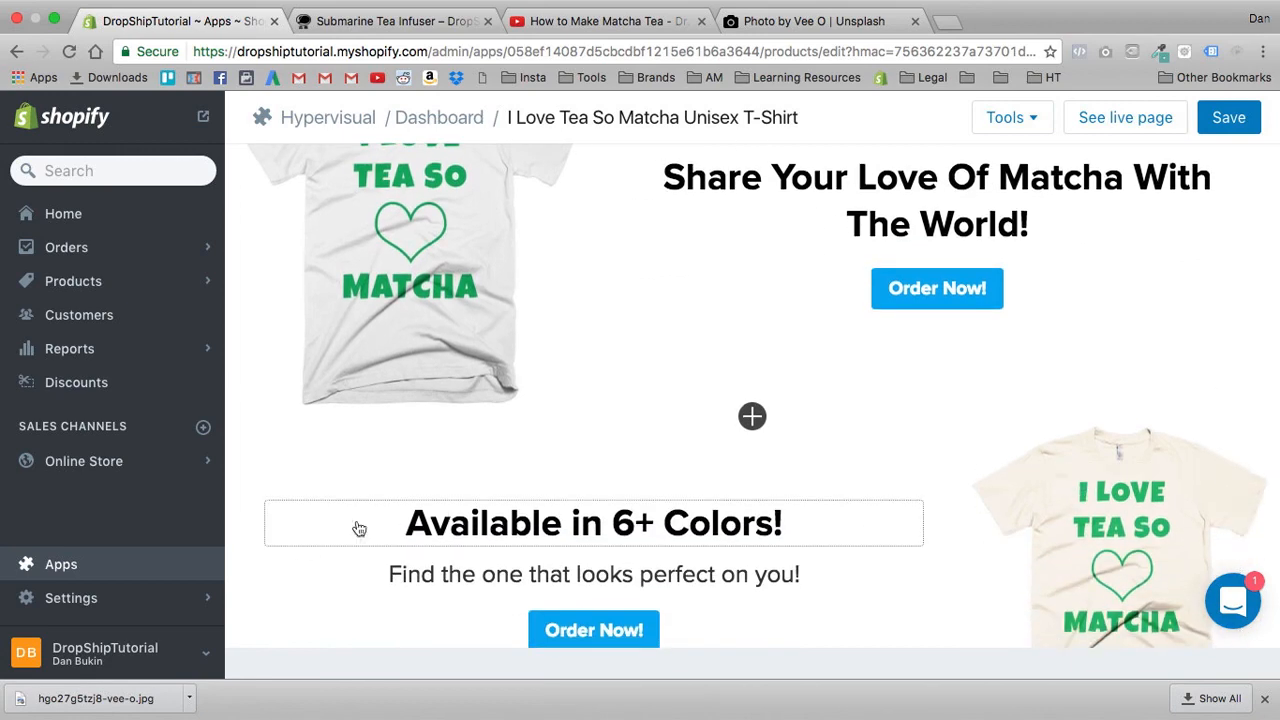
scroll(648, 535, "down", 10)
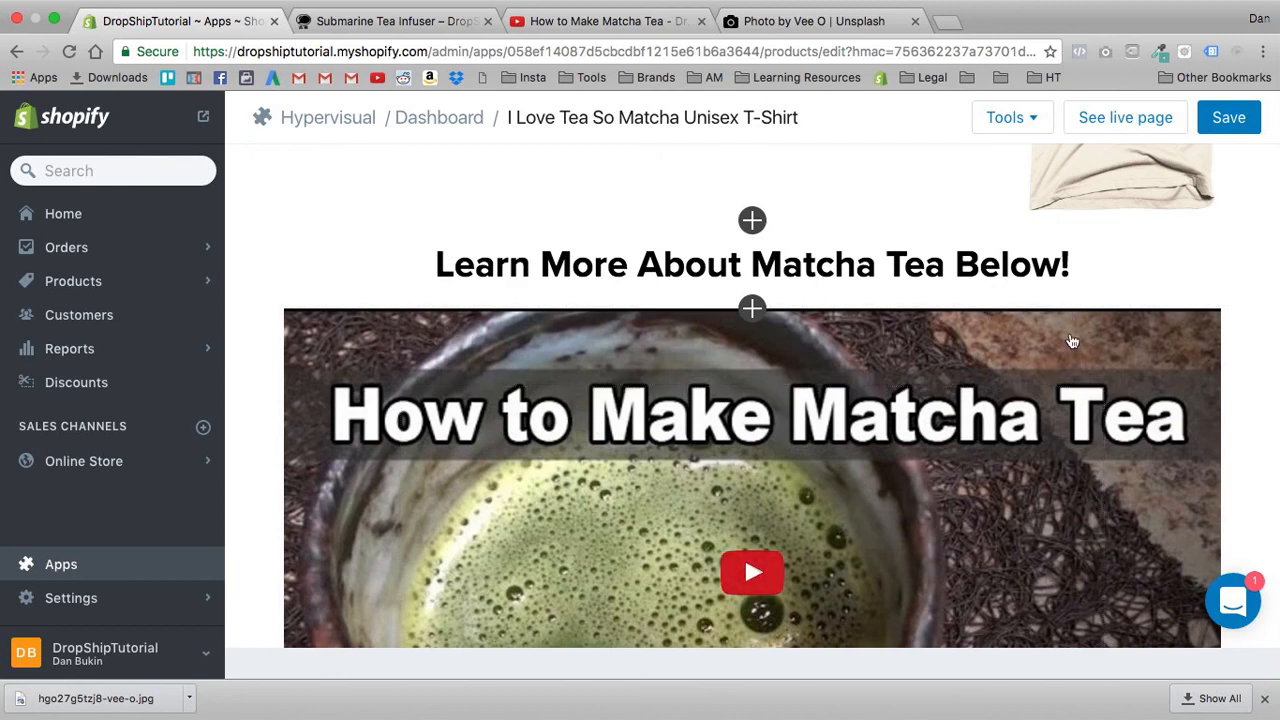
scroll(1076, 268, "up", 10)
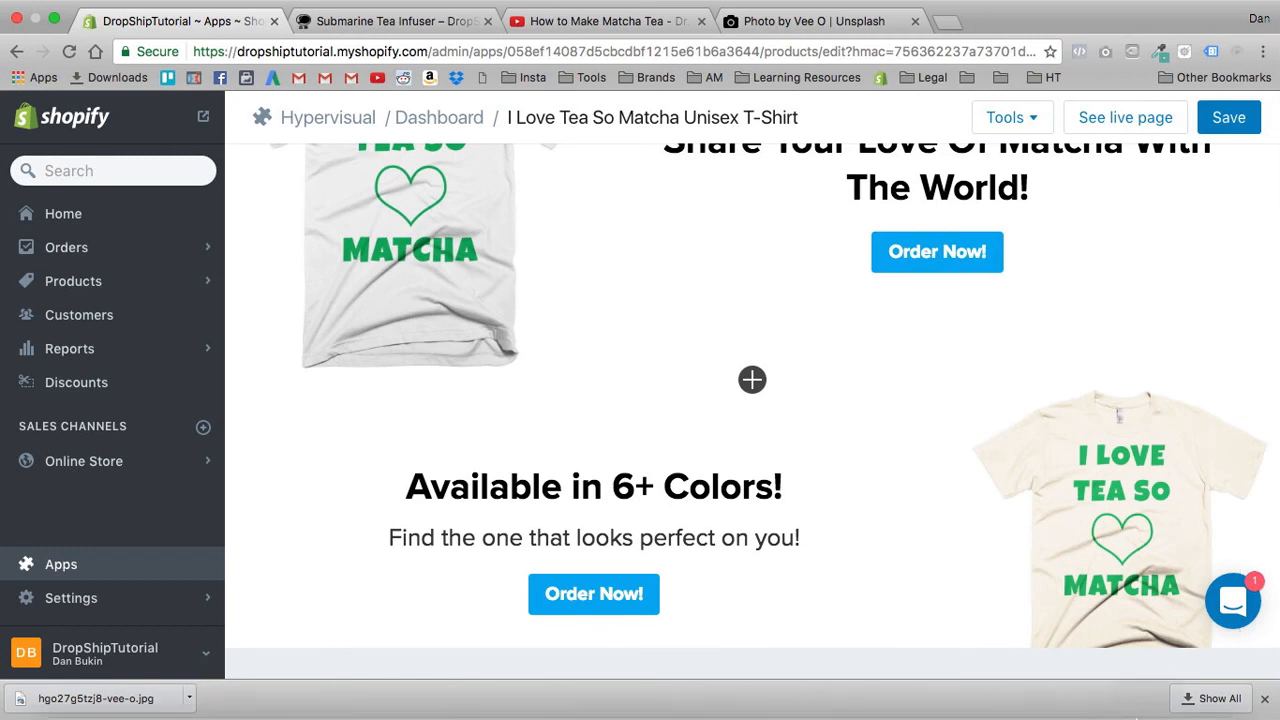
scroll(853, 342, "up", 3)
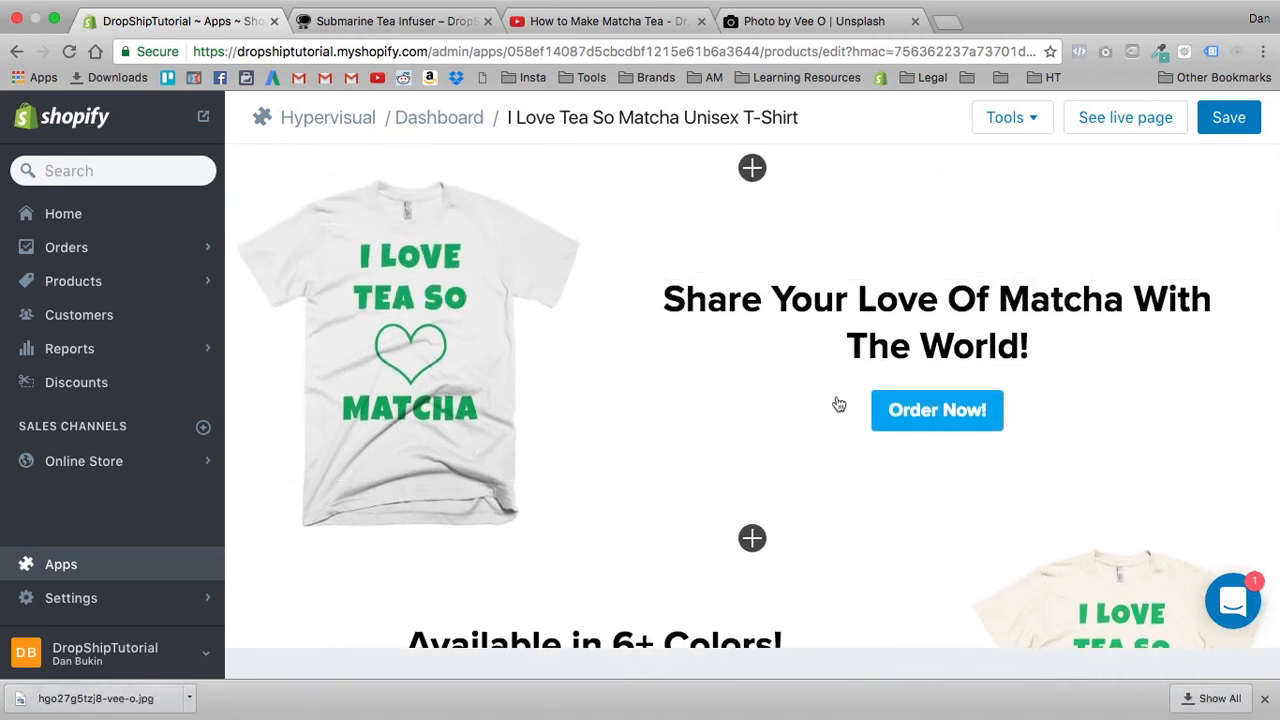
scroll(820, 400, "down", 3)
scroll(806, 396, "down", 1)
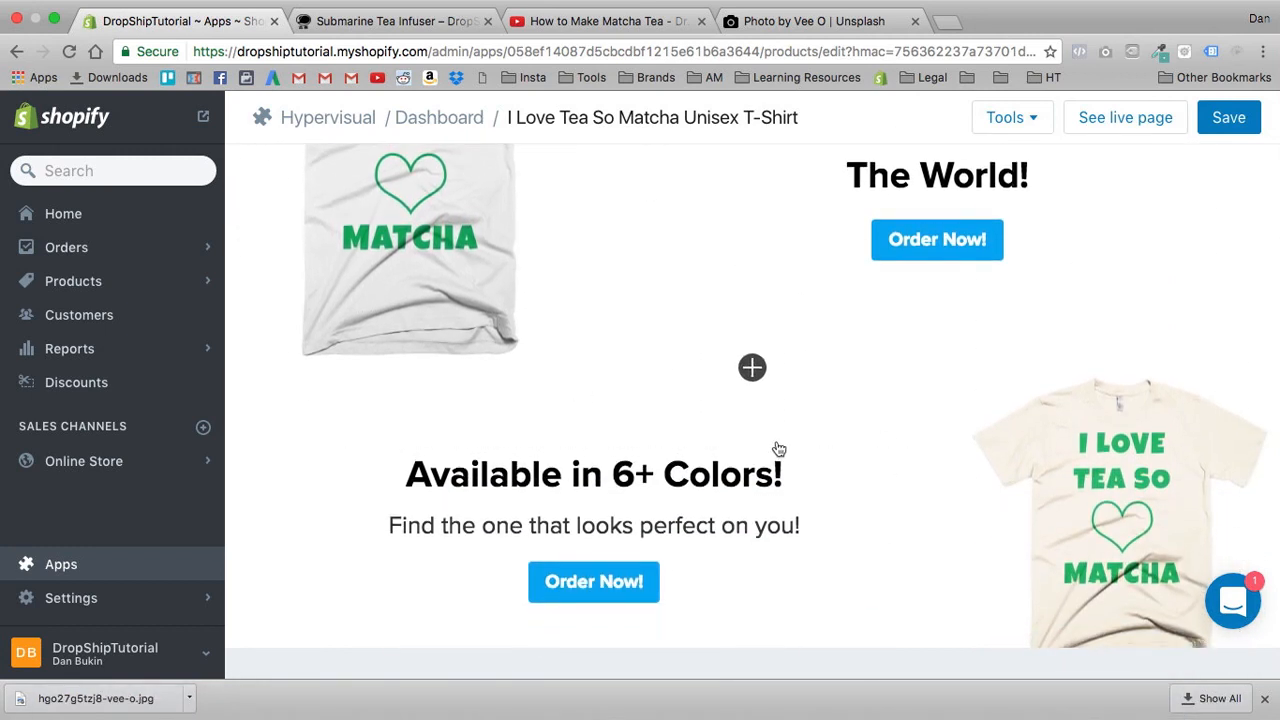
- Look over both T-shirt sections with their order buttons, the "Learn More About Matcha Tea Below!" heading and the video
scroll(779, 451, "down", 5)
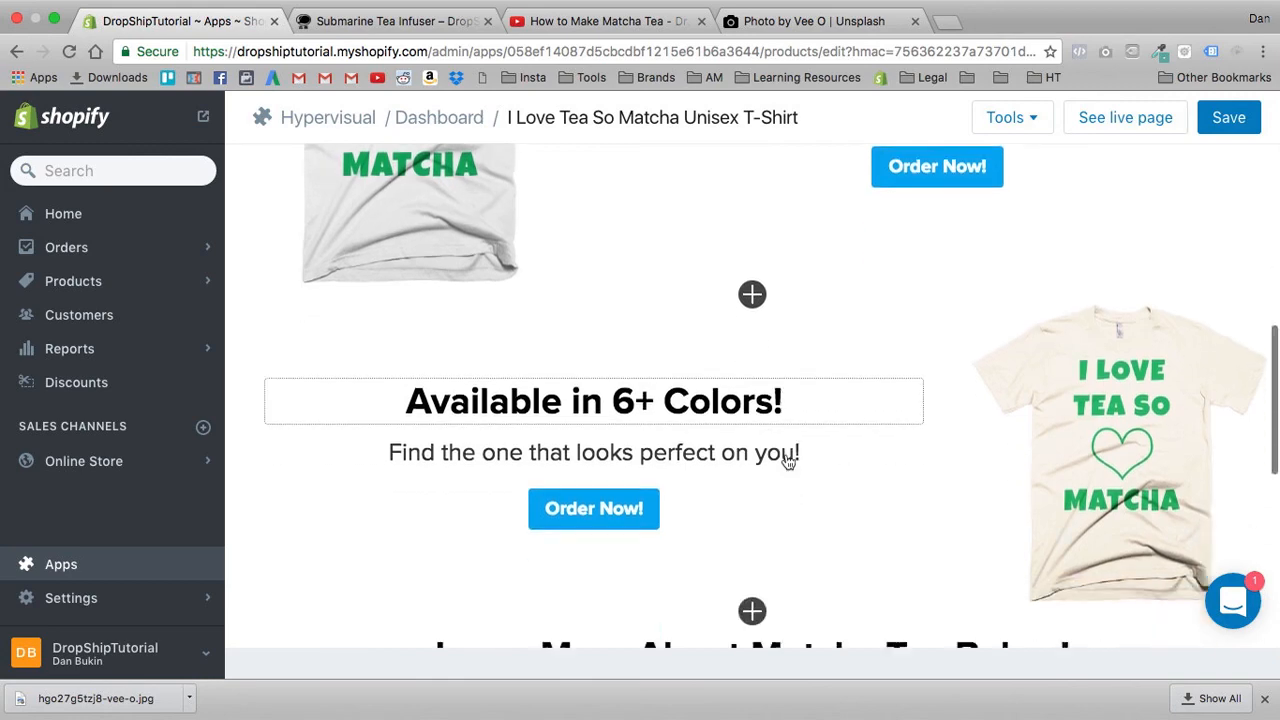
scroll(786, 316, "up", 1)
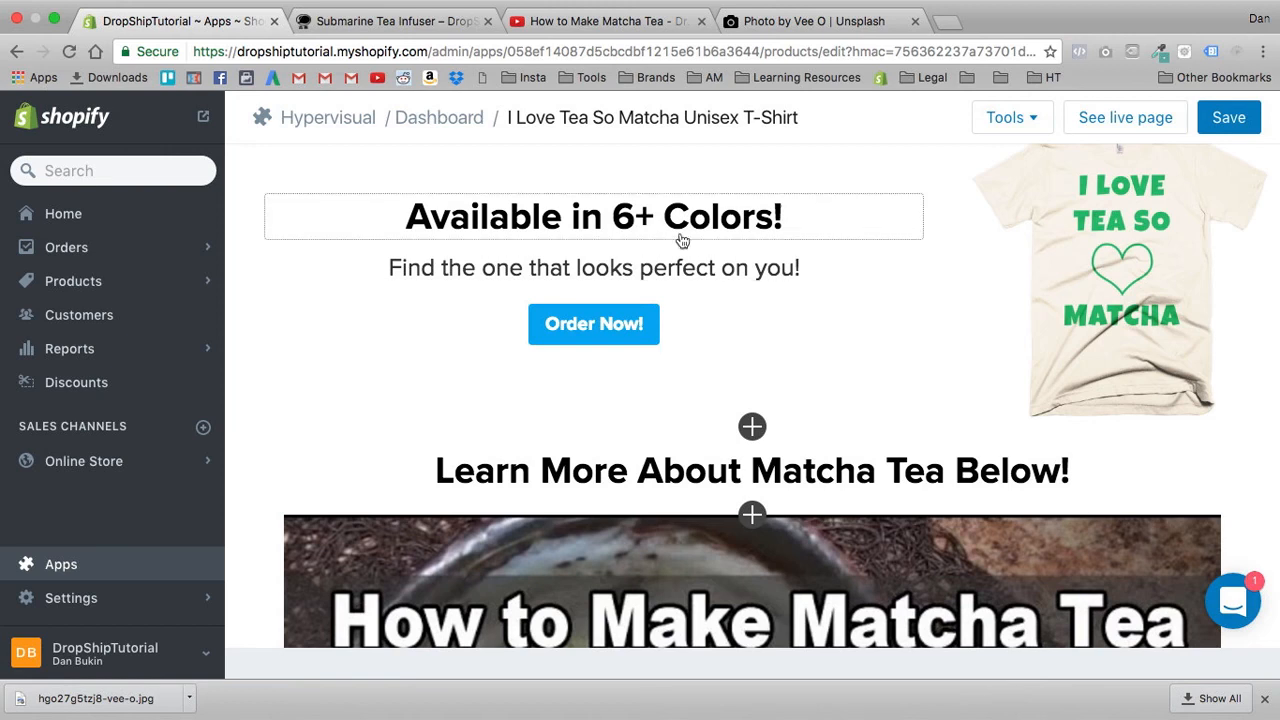
scroll(681, 265, "up", 1)
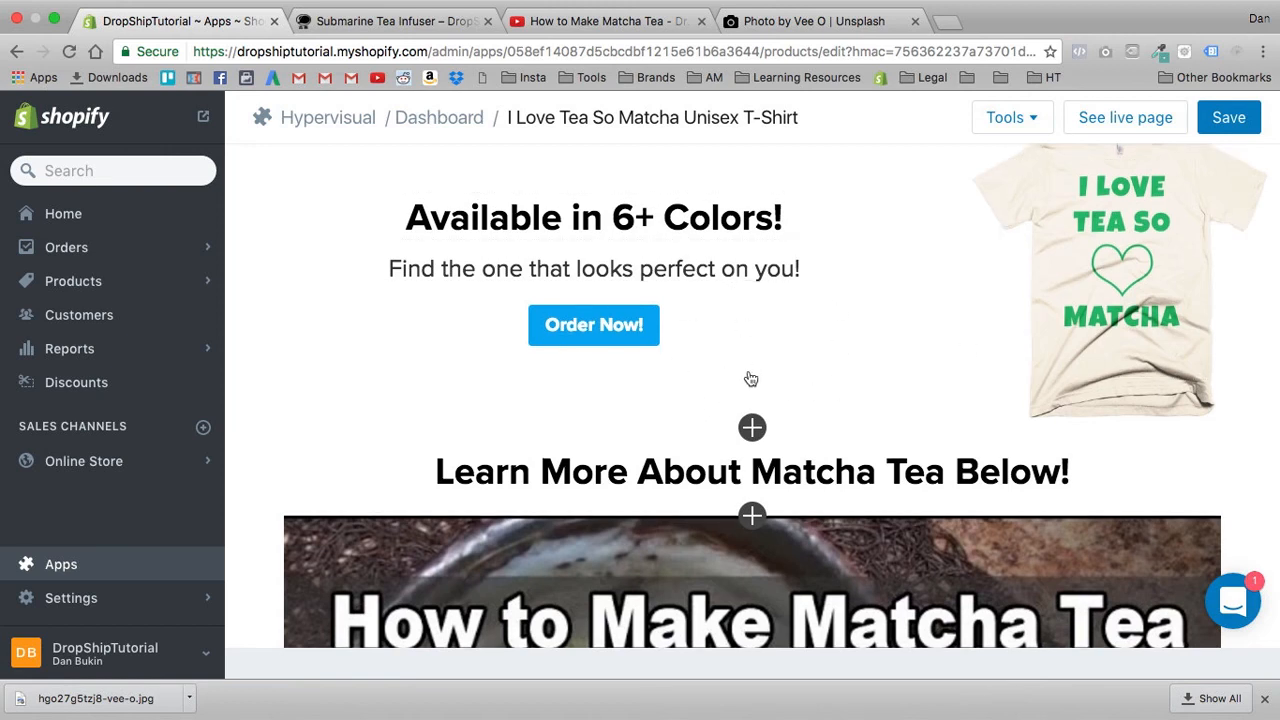
scroll(523, 251, "up", 1)
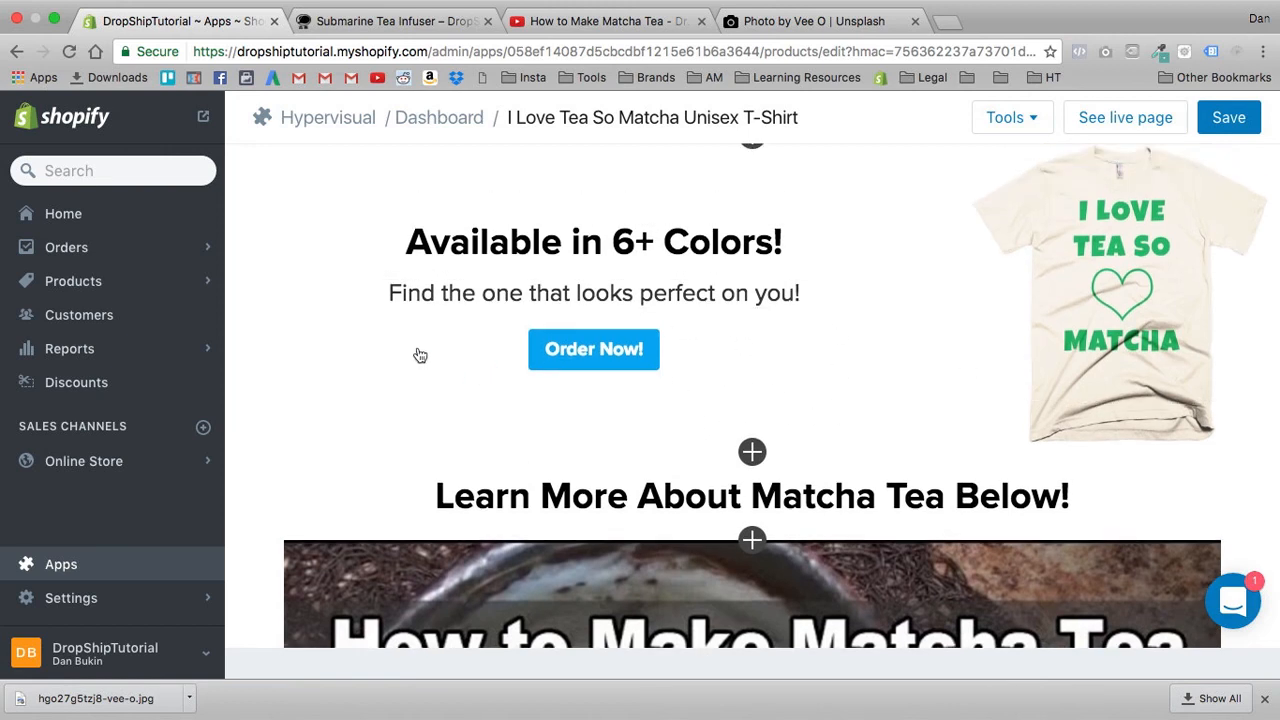
scroll(420, 355, "up", 5)
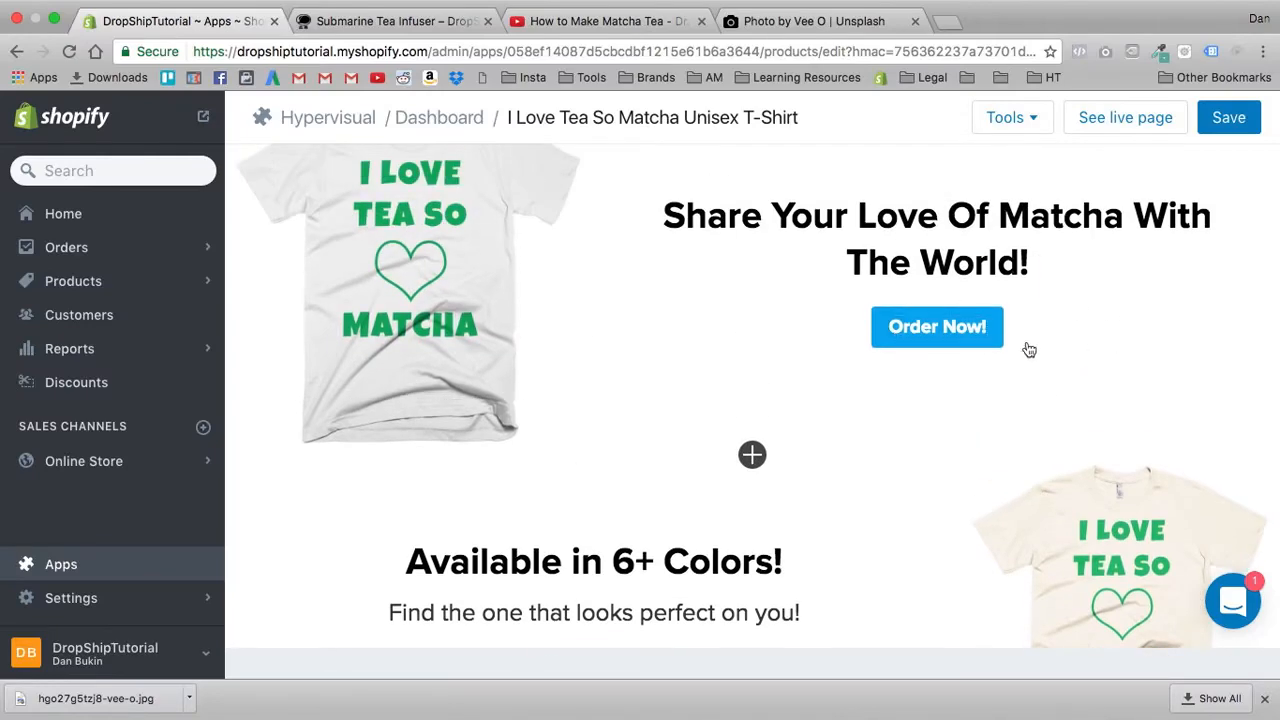
scroll(1029, 349, "up", 3)
scroll(1009, 440, "down", 12)
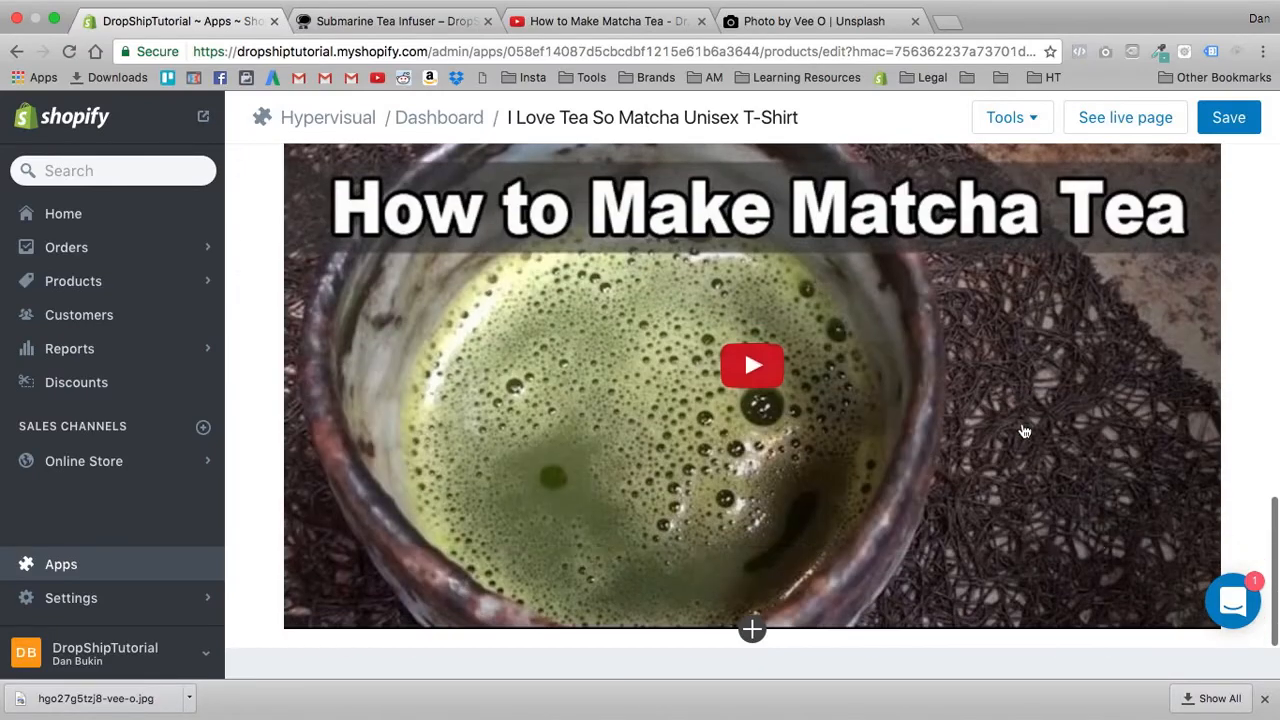
scroll(767, 561, "up", 3)
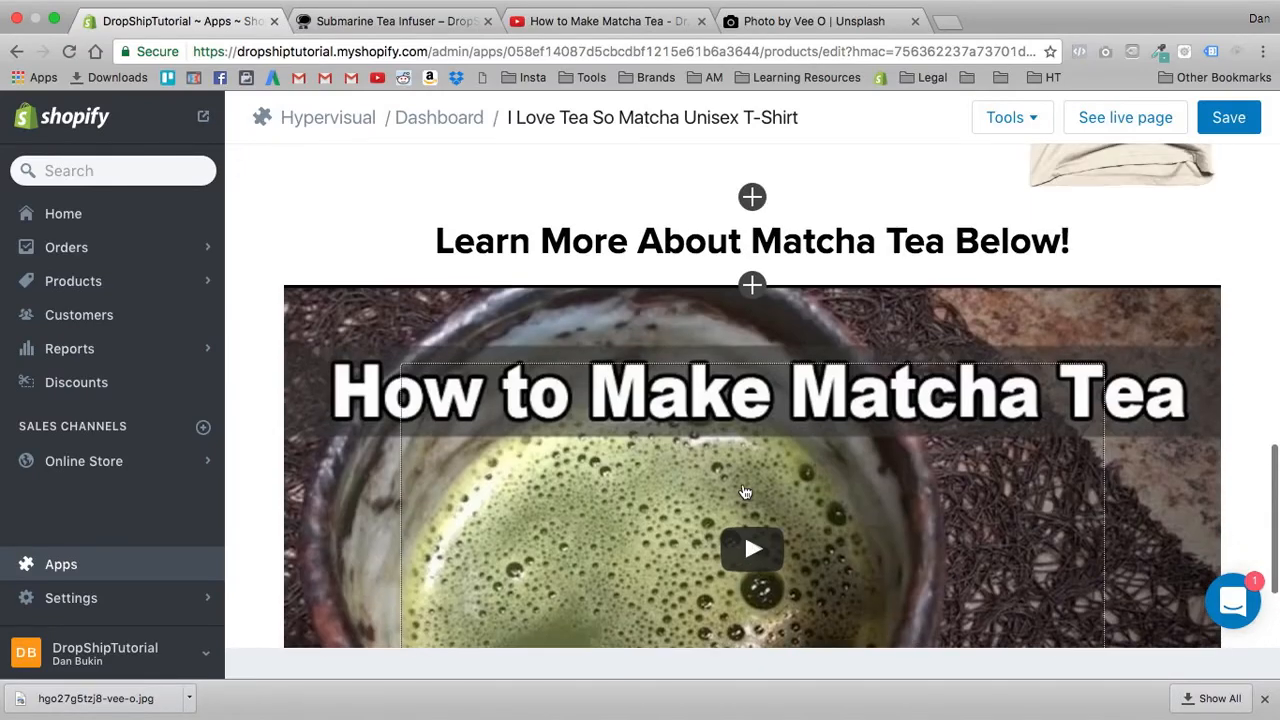
- Add a product block below the matcha video and embed all variants of the I Love Tea So Matcha Unisex T-Shirt
scroll(760, 550, "down", 3)
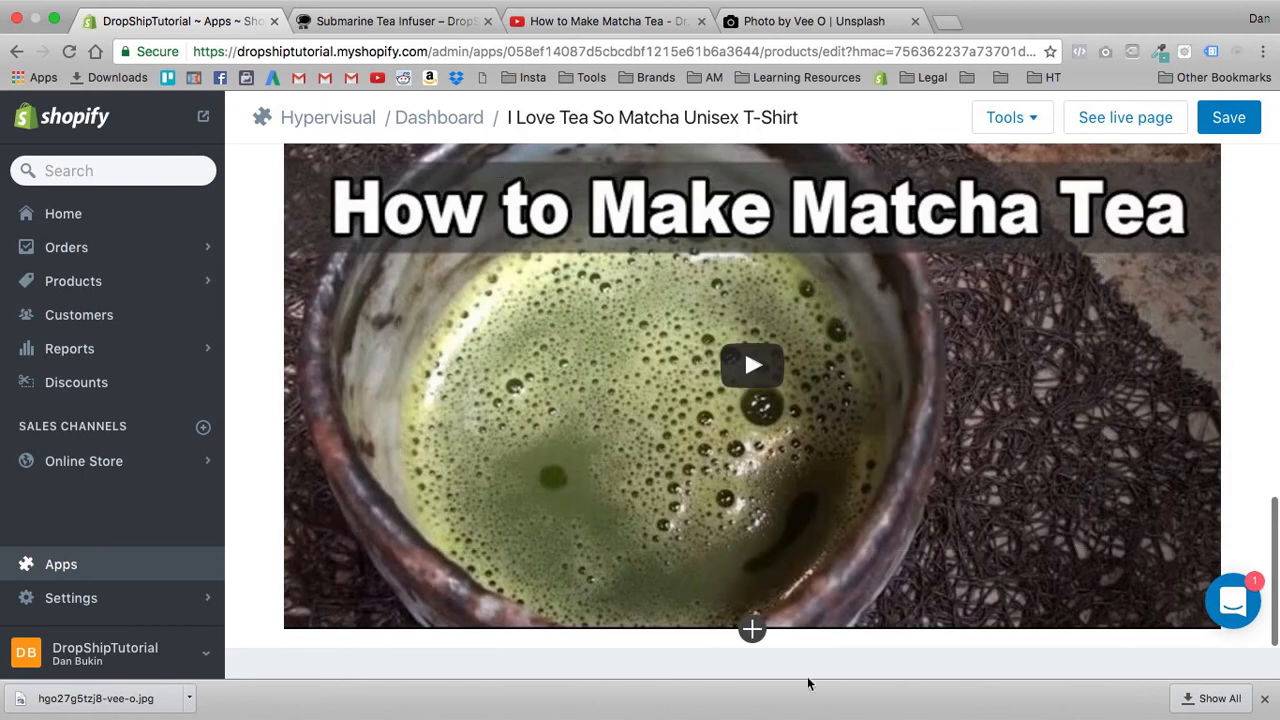
left_click(754, 630)
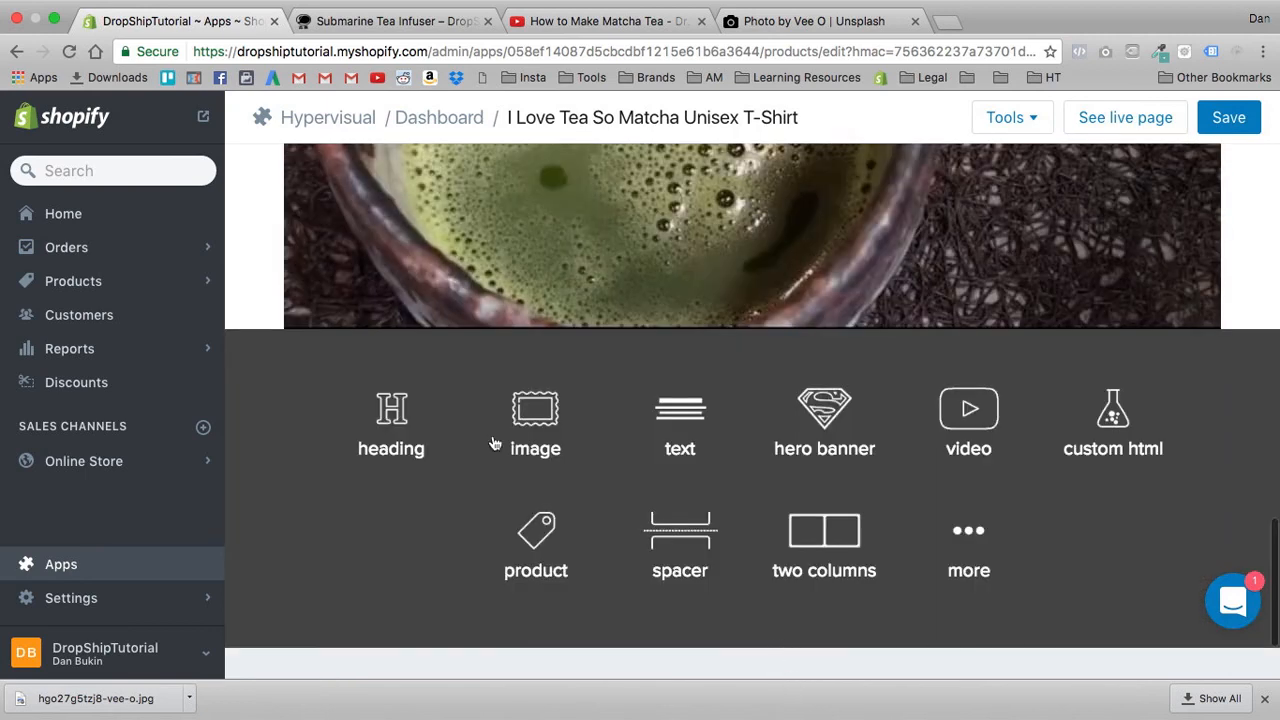
left_click(540, 530)
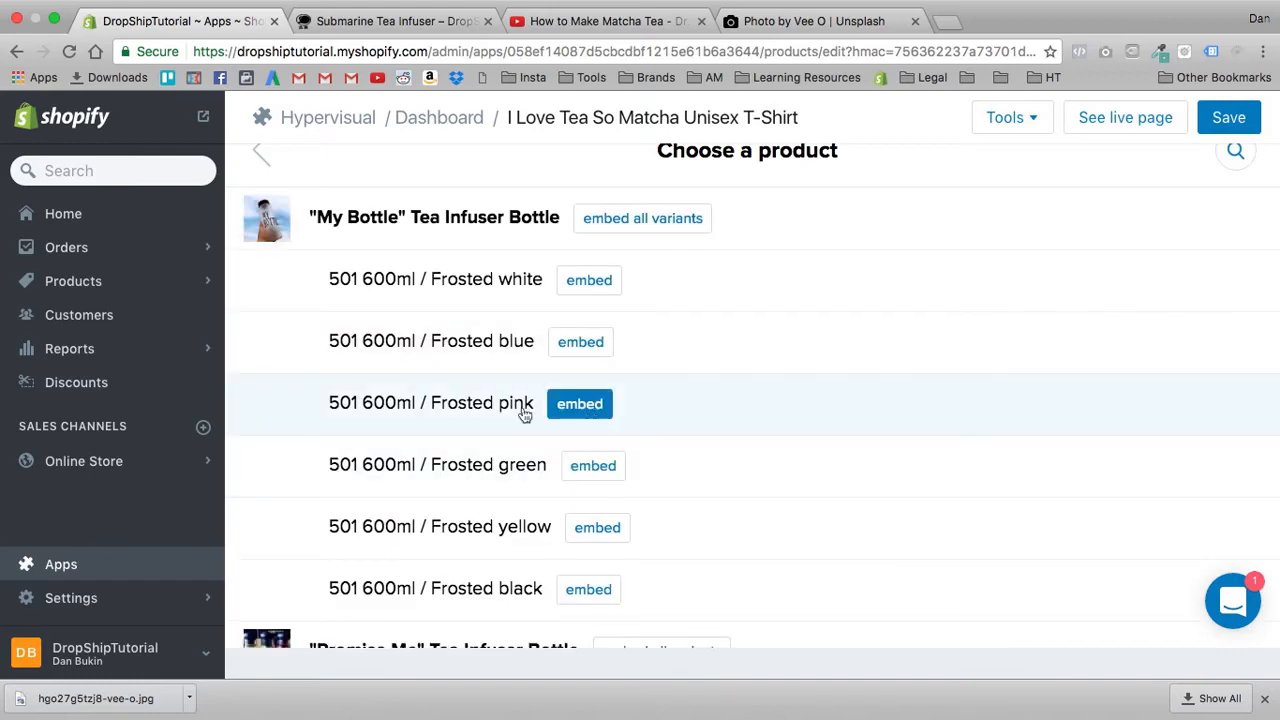
scroll(495, 357, "down", 20)
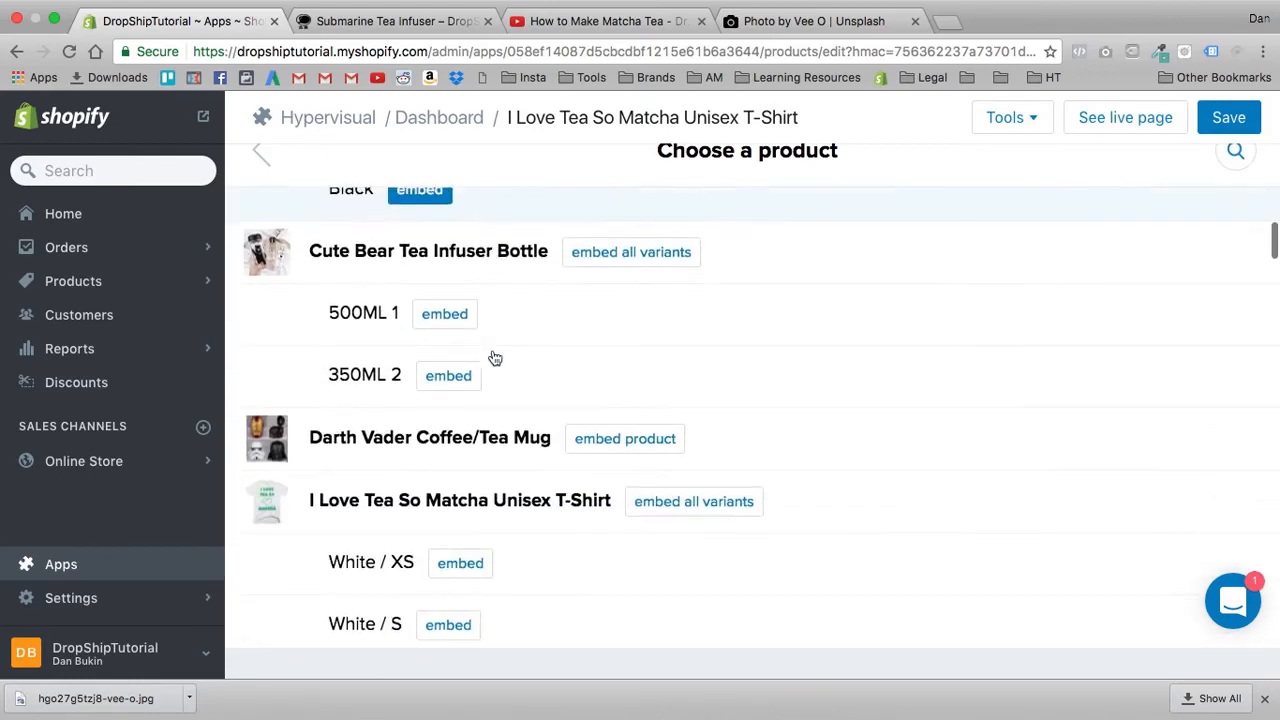
scroll(495, 352, "up", 3)
left_click(635, 332)
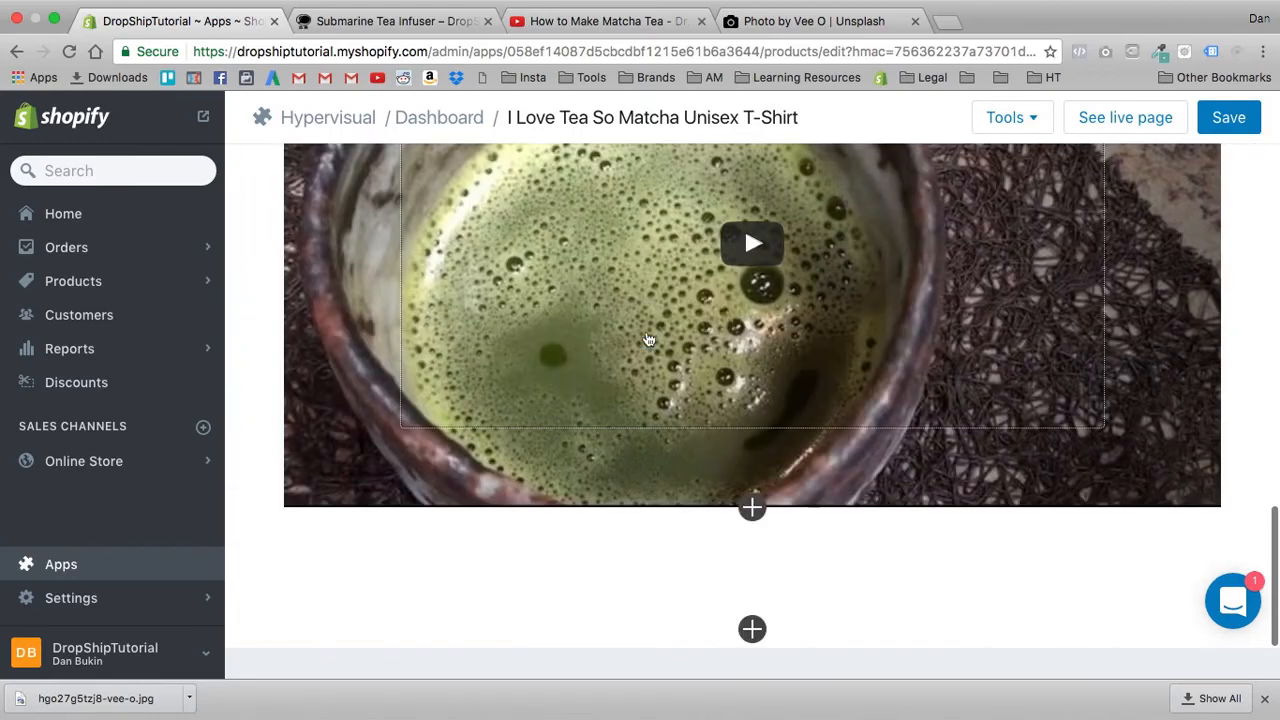
scroll(506, 410, "down", 5)
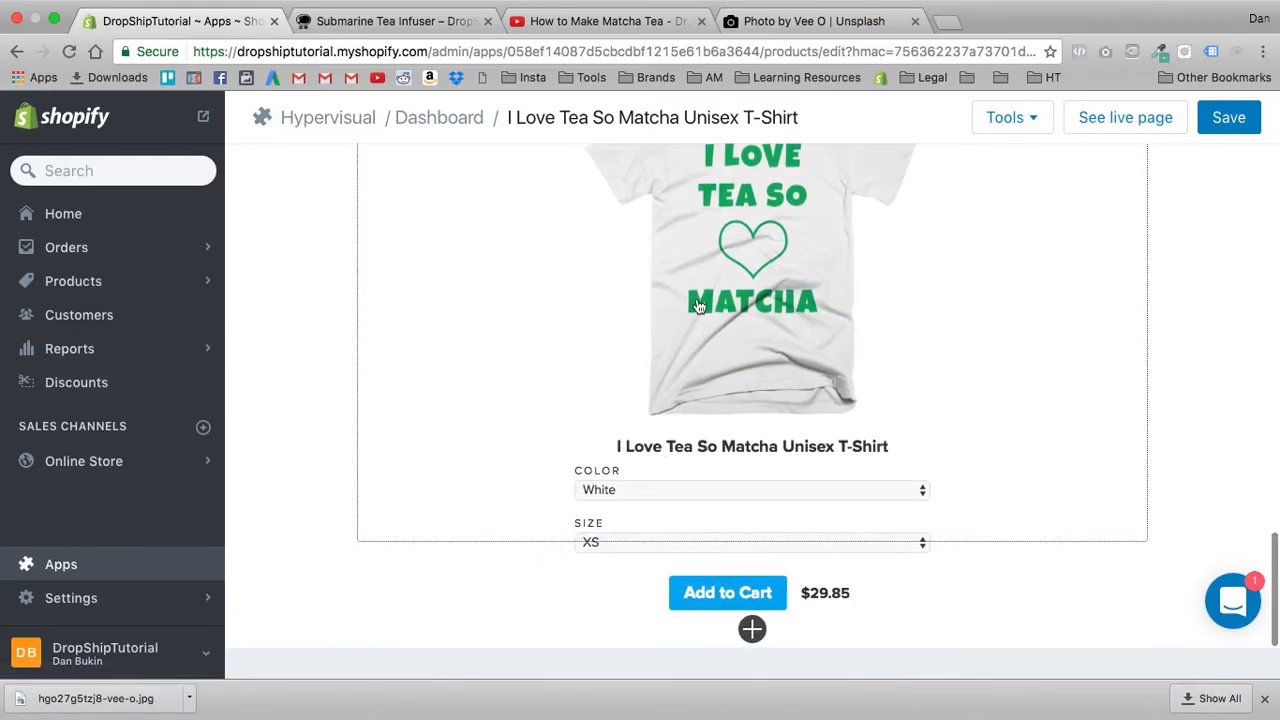
- Set the text color of the embedded T-shirt product block to black
left_click(699, 306)
scroll(654, 394, "down", 5)
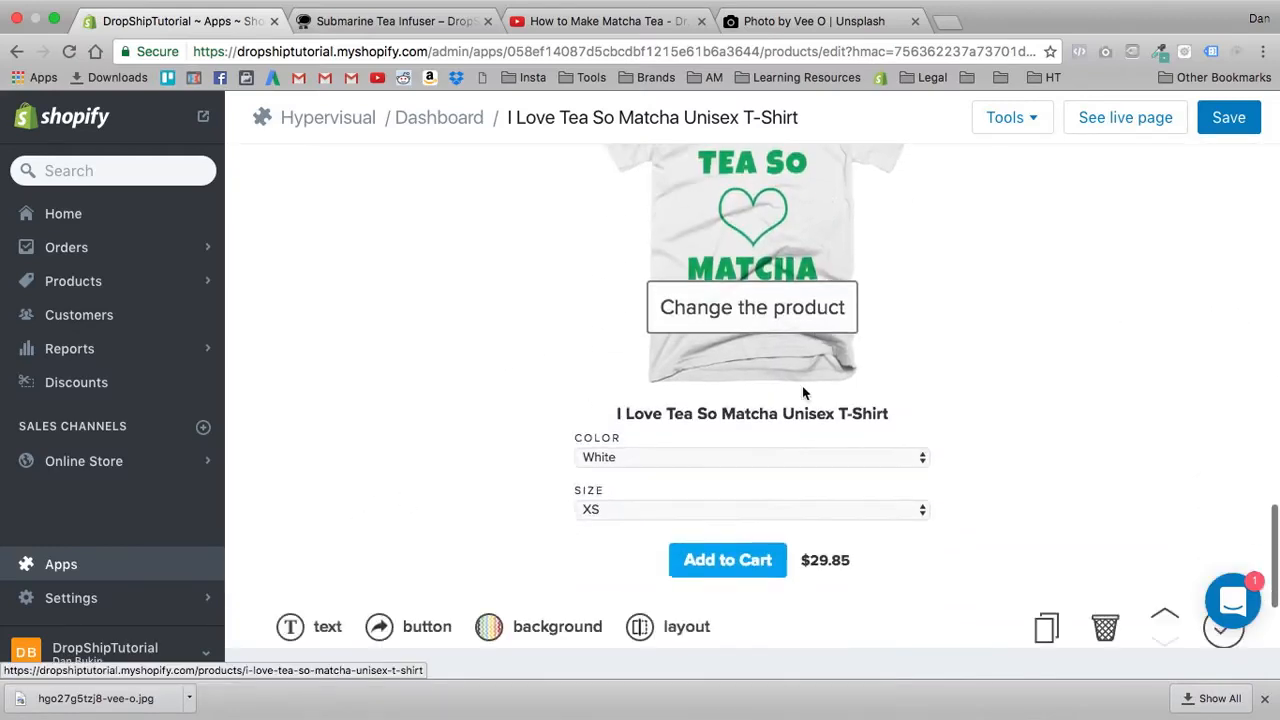
scroll(803, 393, "down", 2)
left_click(290, 531)
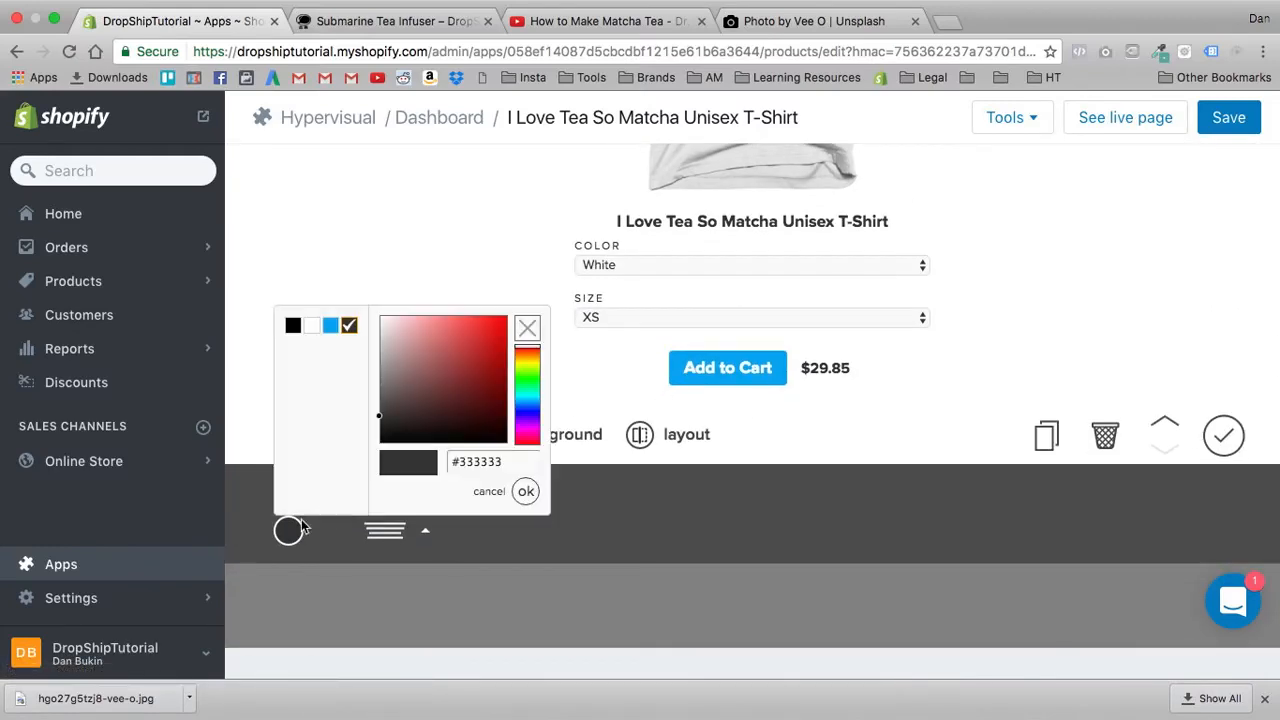
left_click(294, 329)
left_click(548, 547)
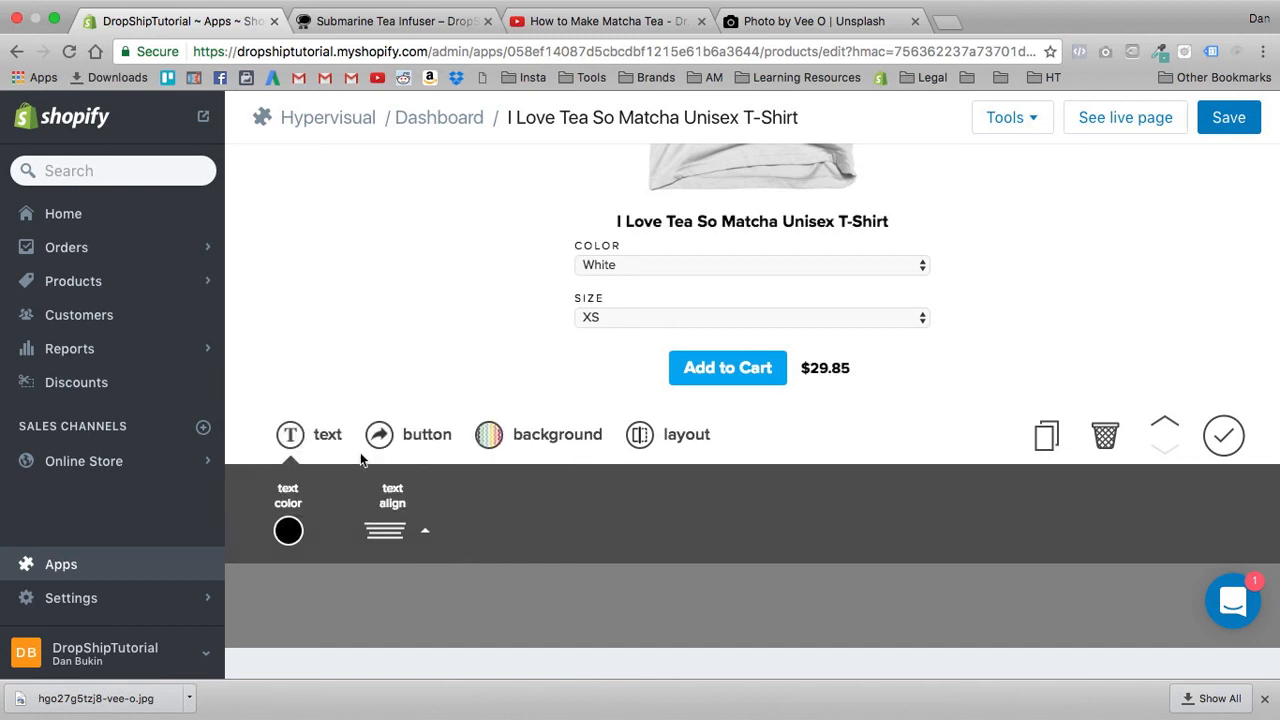
- Check the product block's button, background and layout options, keep them as they are and finish editing the block
left_click(381, 440)
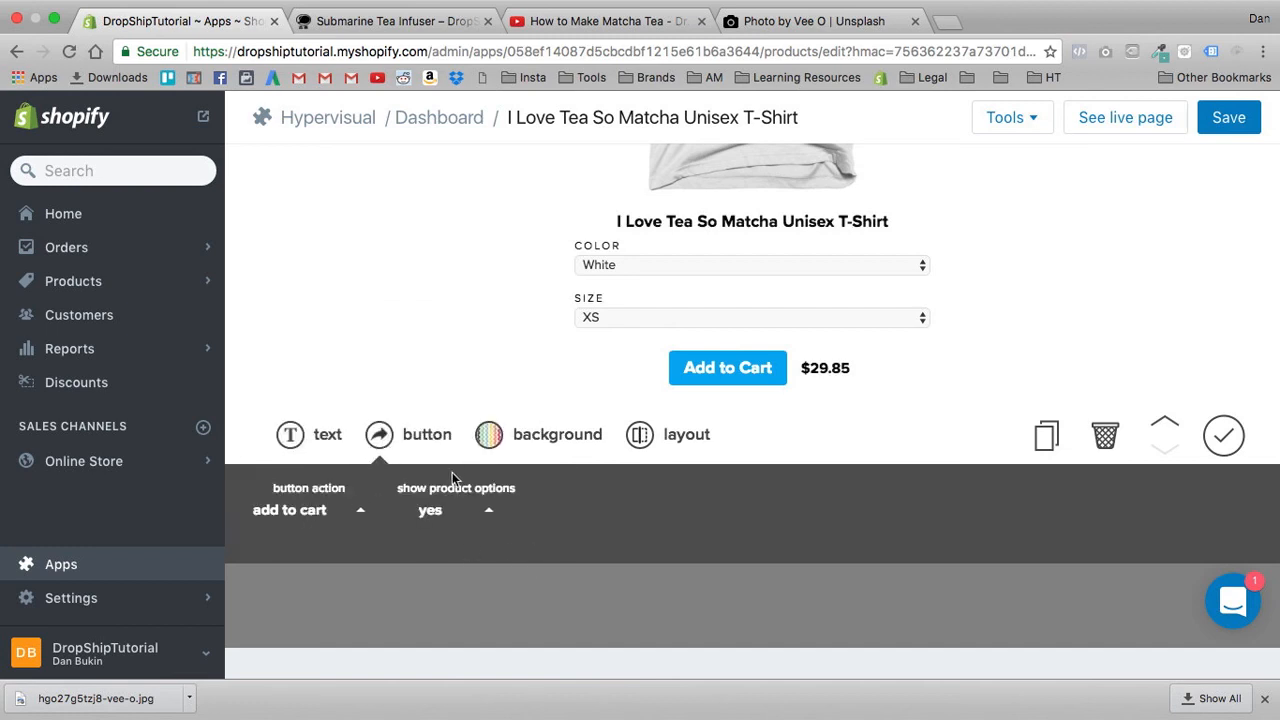
left_click(535, 440)
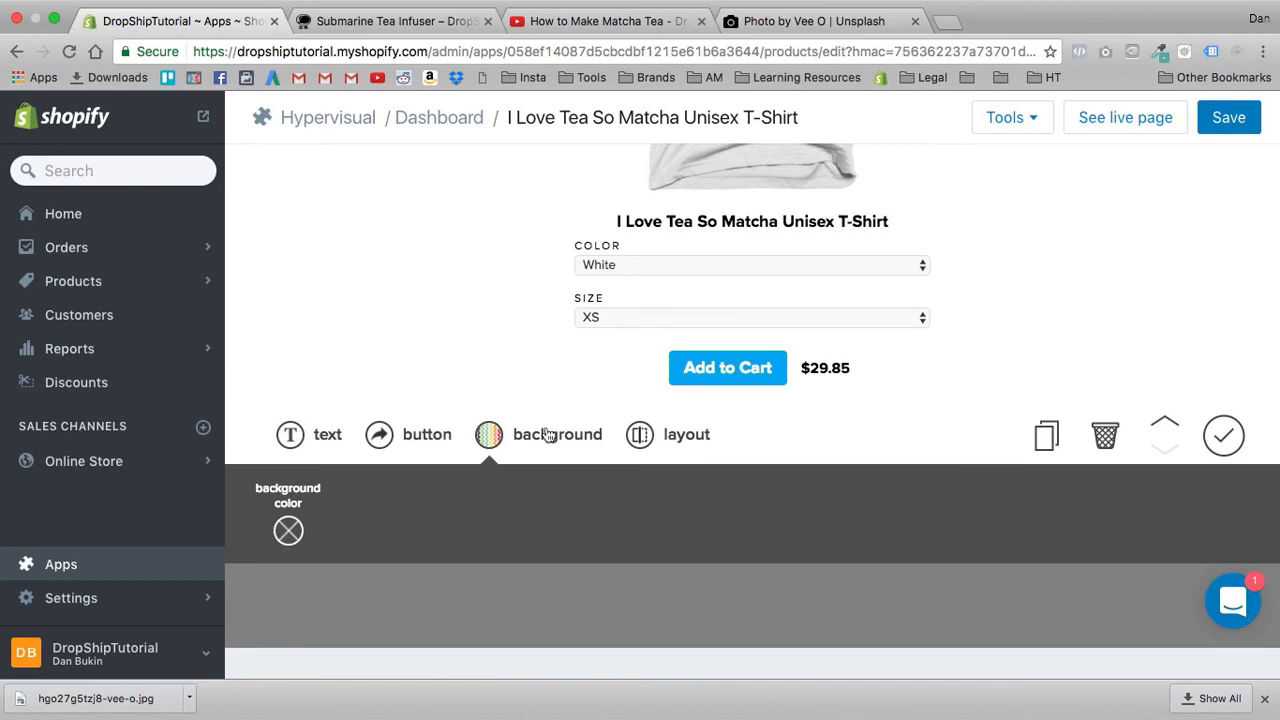
left_click(657, 432)
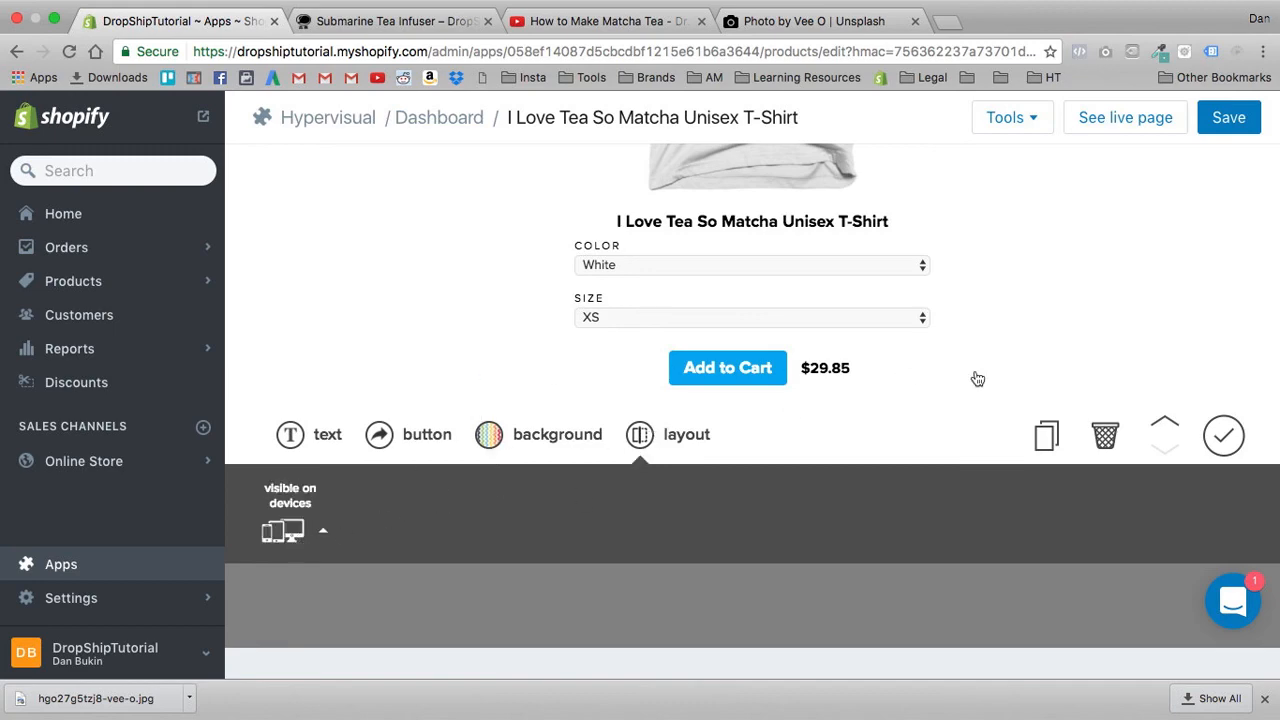
scroll(982, 381, "up", 3)
scroll(1152, 503, "down", 2)
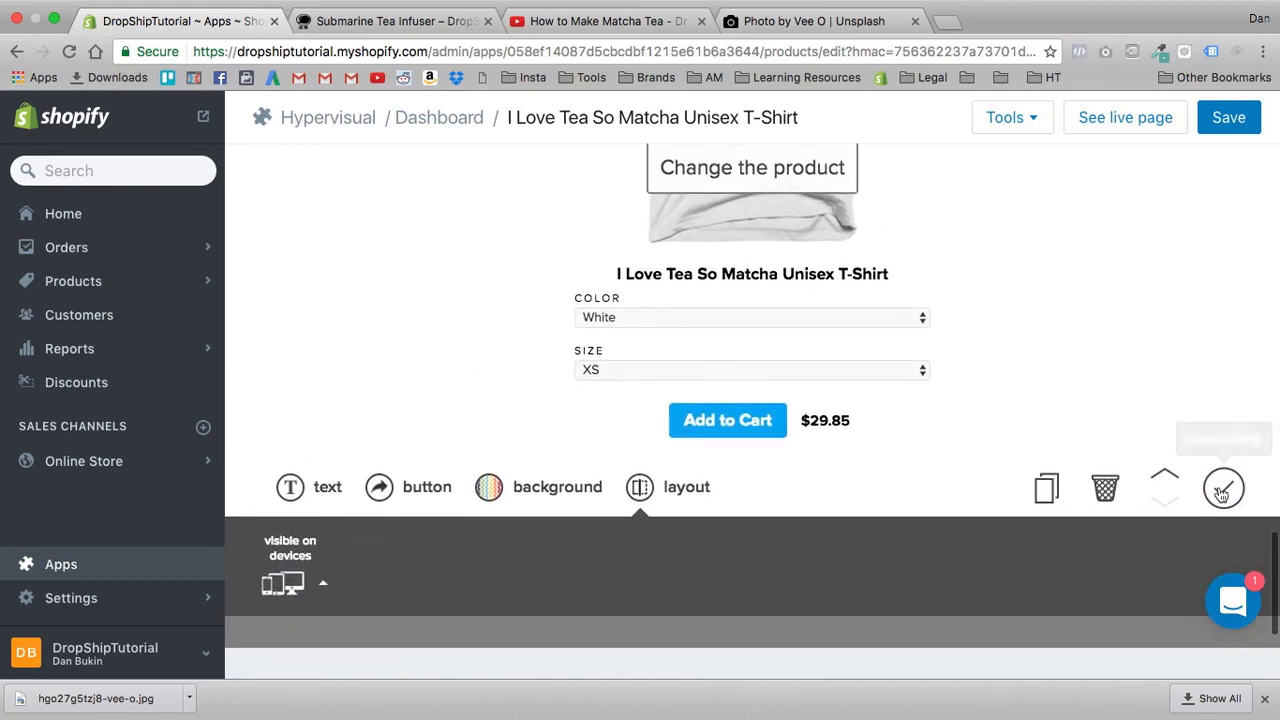
left_click(1222, 494)
scroll(1087, 403, "down", 5)
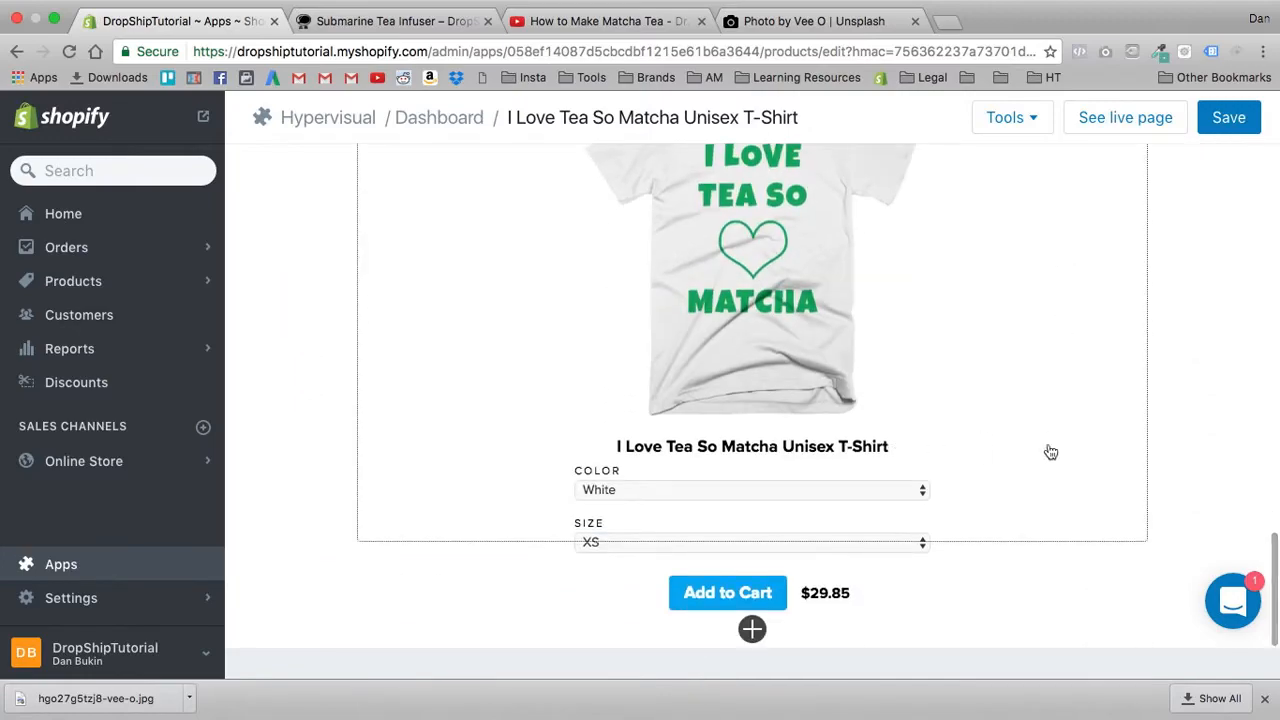
- Open the live T-shirt product page, look through it and return to the page editor
scroll(1110, 472, "up", 15)
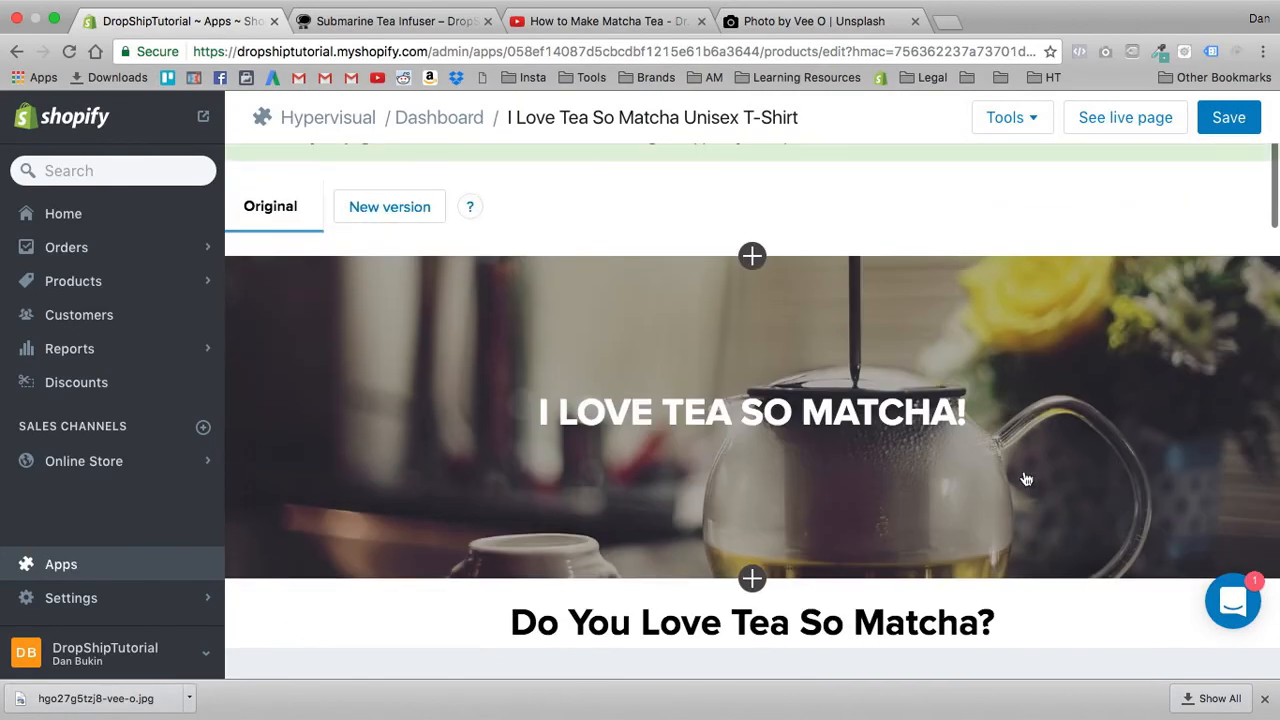
left_click(1150, 130)
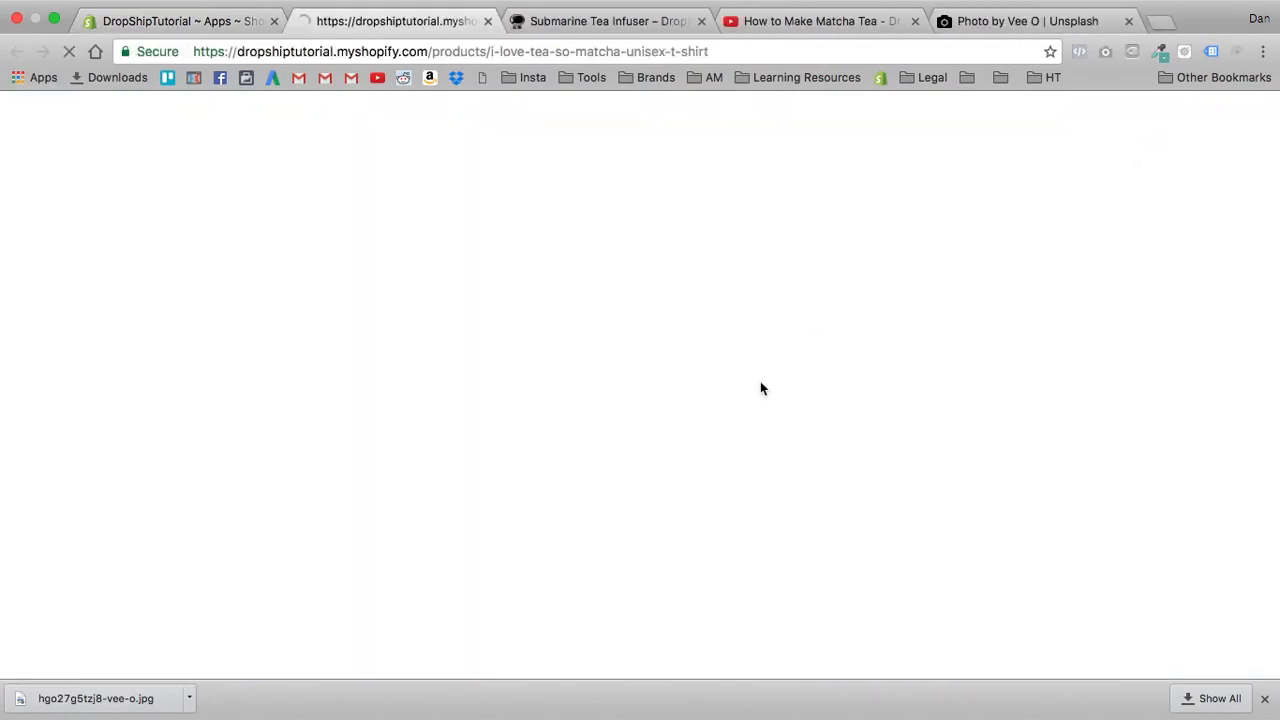
scroll(150, 300, "down", 10)
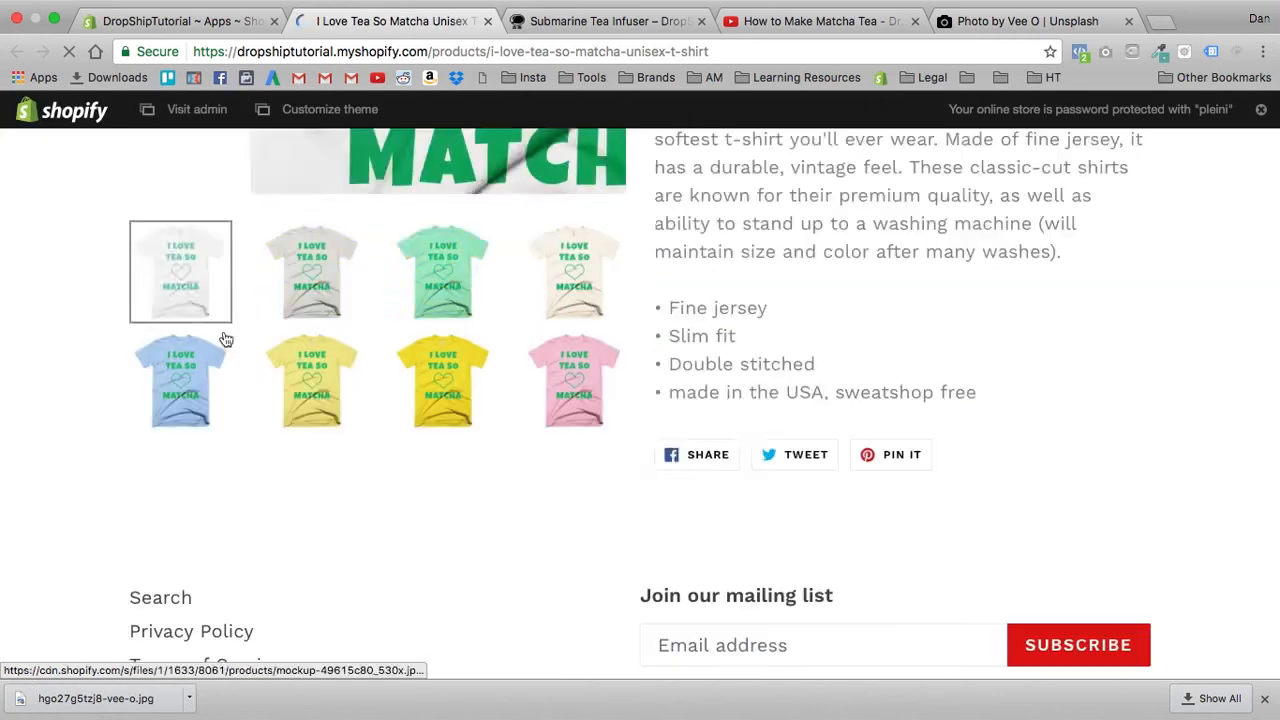
scroll(69, 310, "up", 8)
scroll(65, 300, "up", 3)
left_click(160, 22)
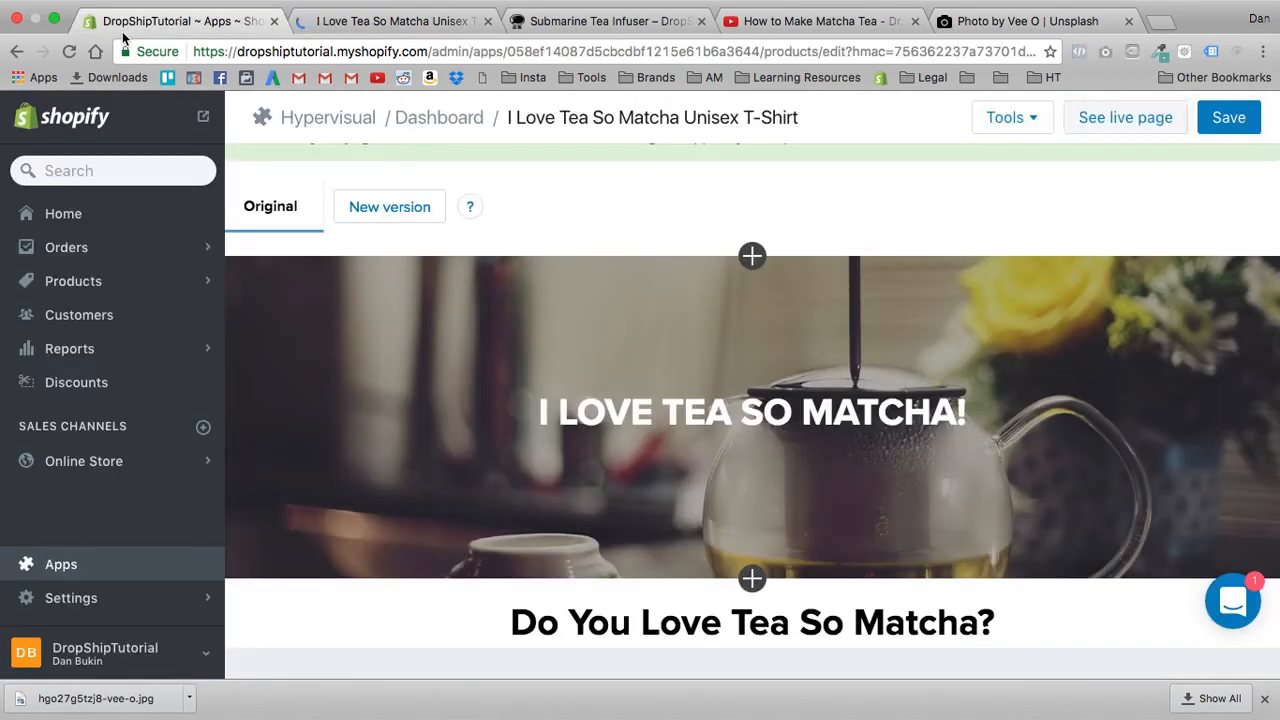
- Save the Hypervisual page, recheck the live product page and close both live page tabs
left_click(1236, 127)
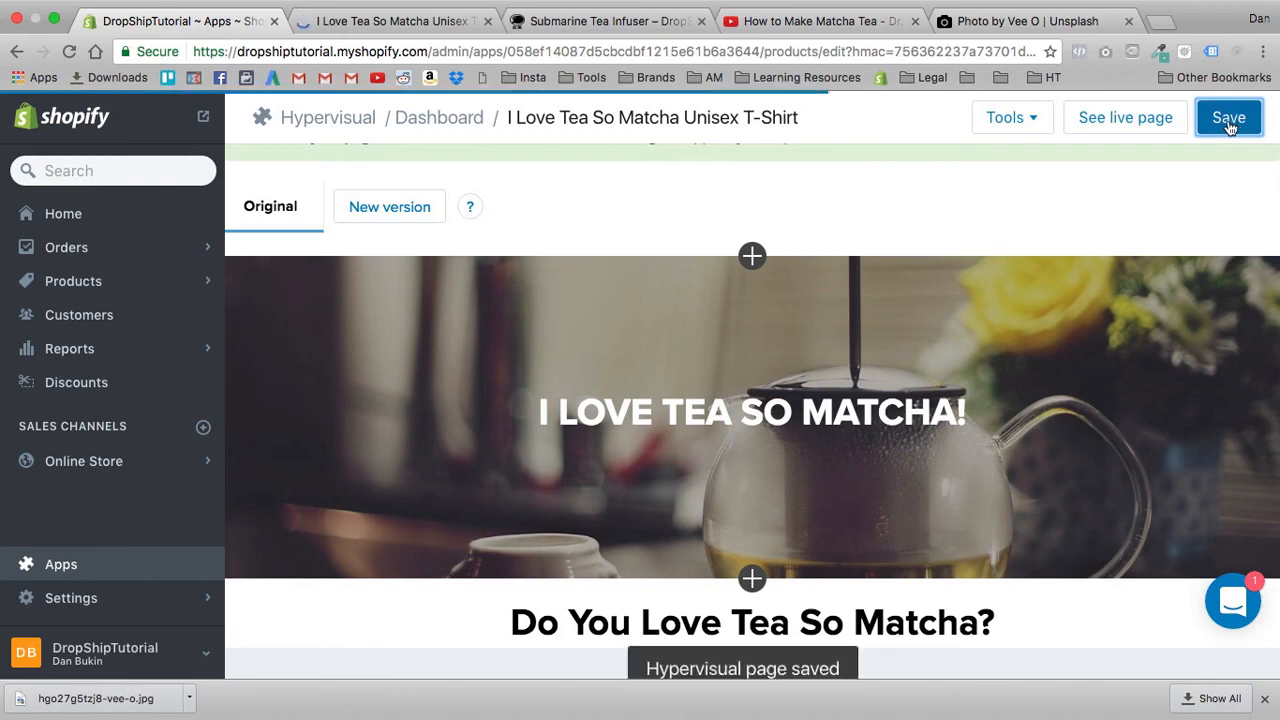
left_click(1144, 118)
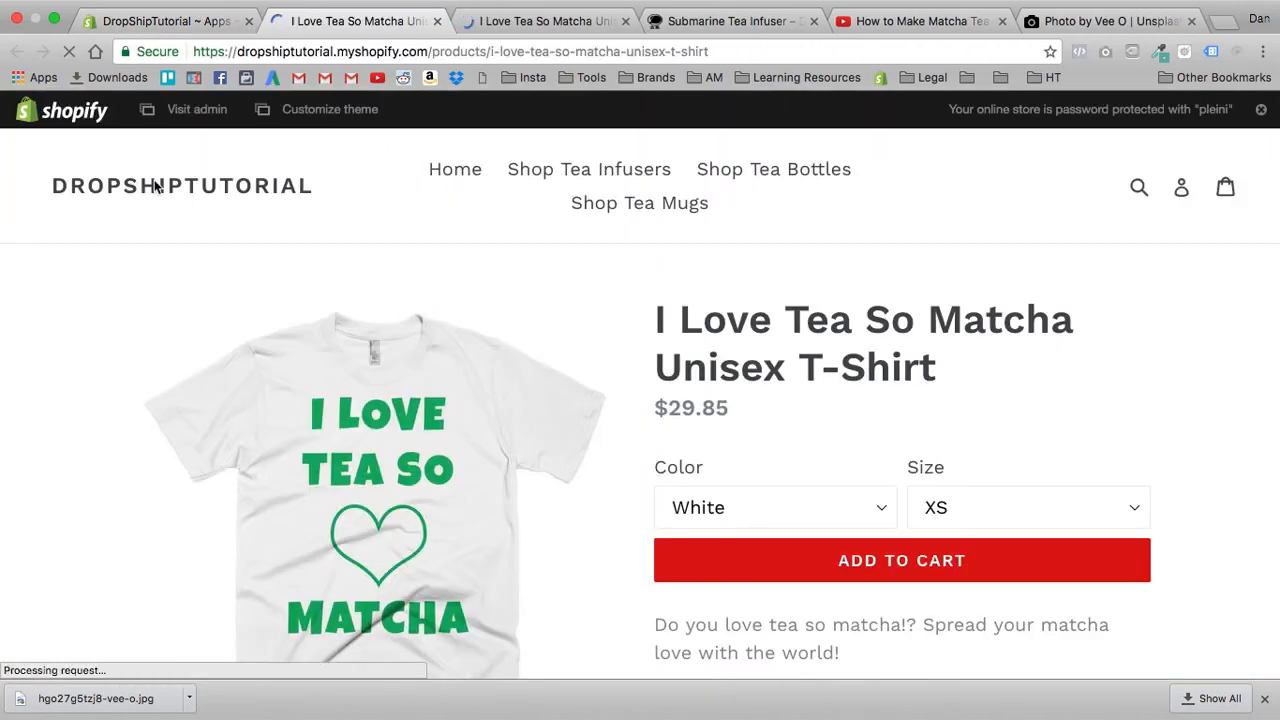
left_click(437, 22)
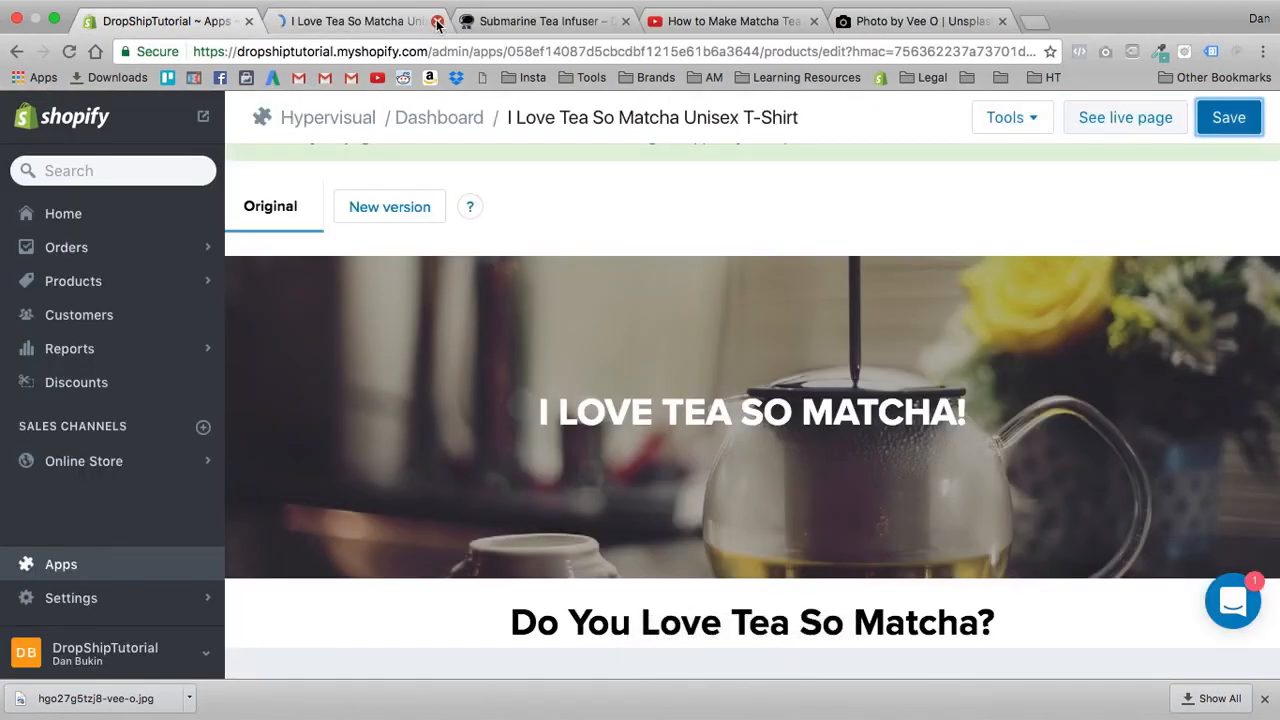
left_click(437, 22)
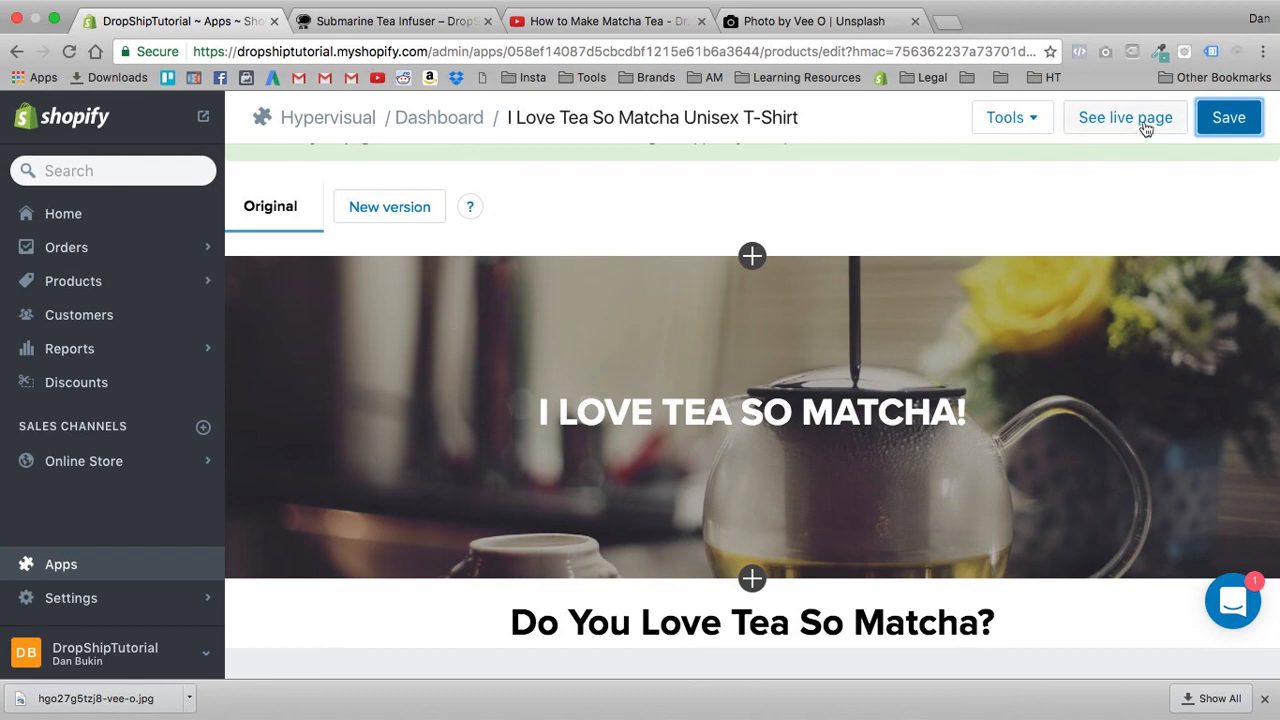
left_click(1229, 119)
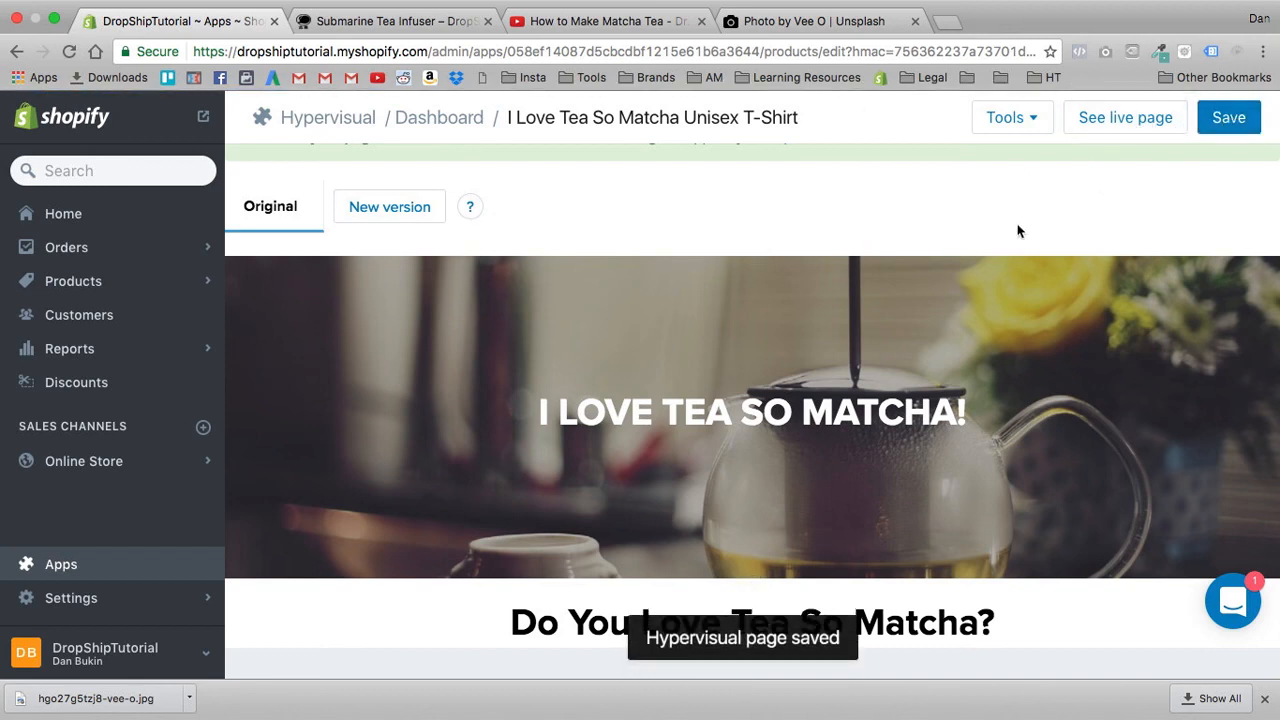
- Open the Hypervisual preview of the T-shirt page and look through it
left_click(1010, 118)
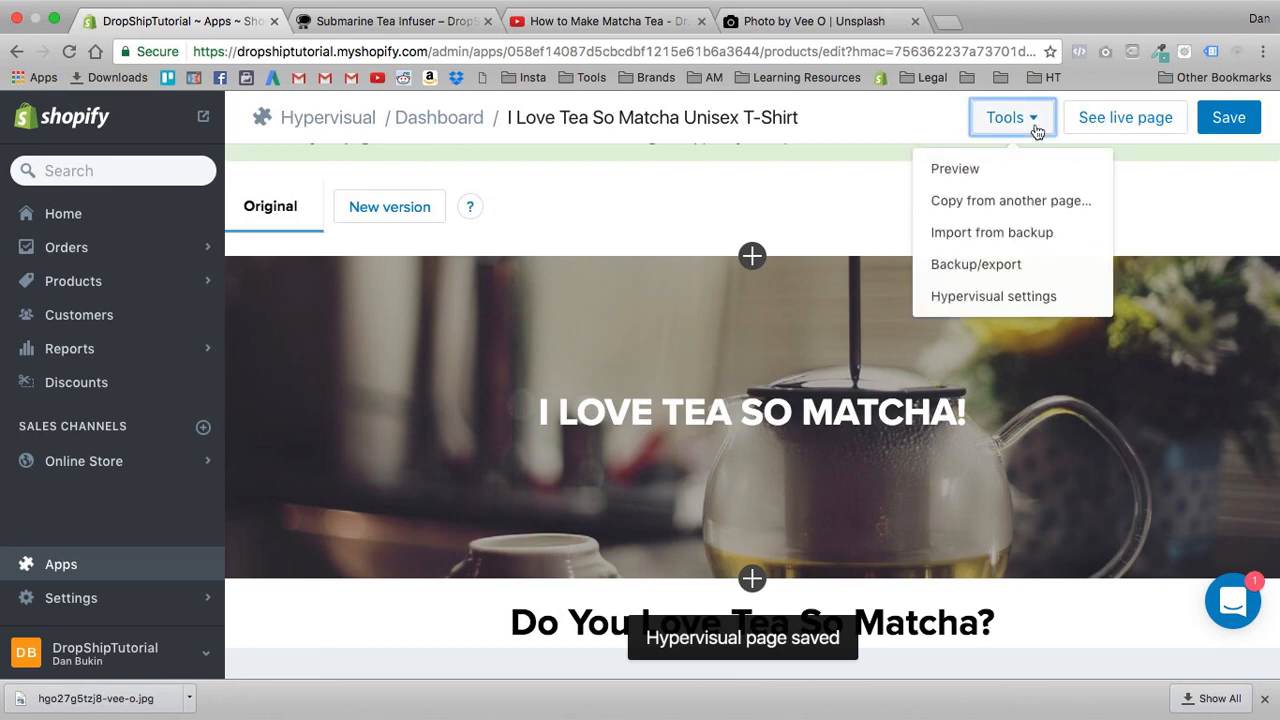
left_click(1002, 166)
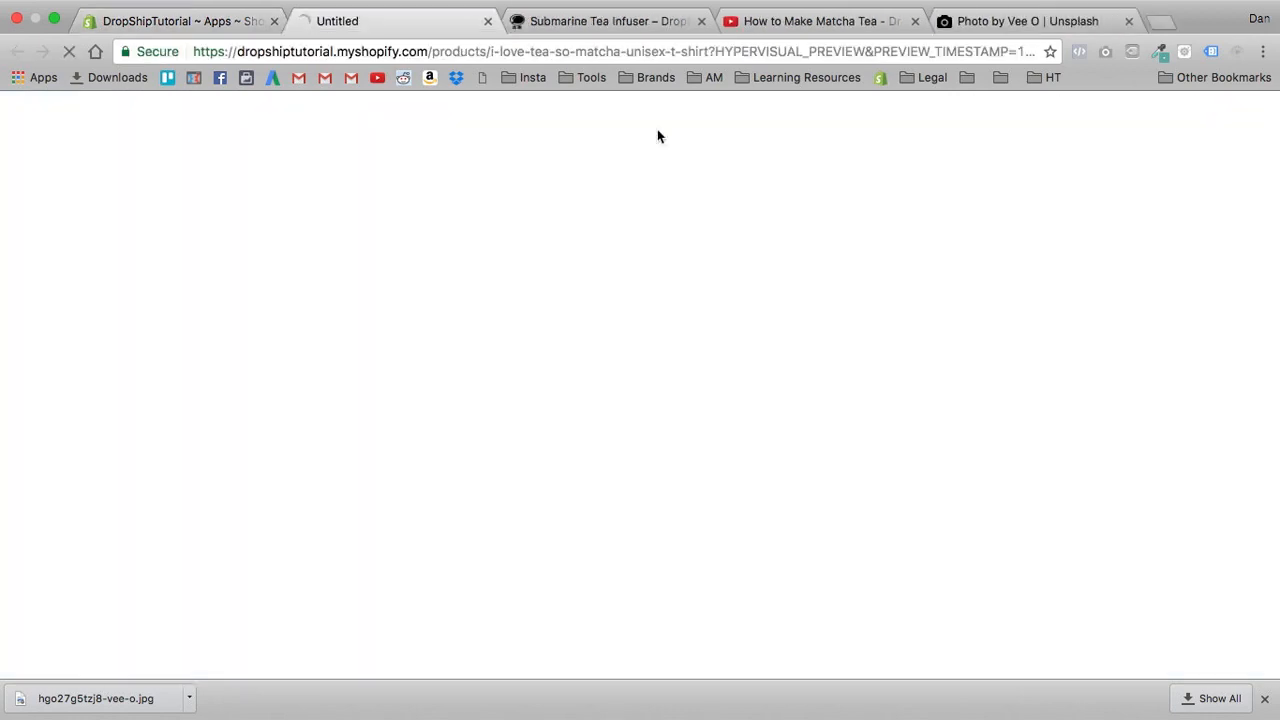
scroll(390, 262, "down", 10)
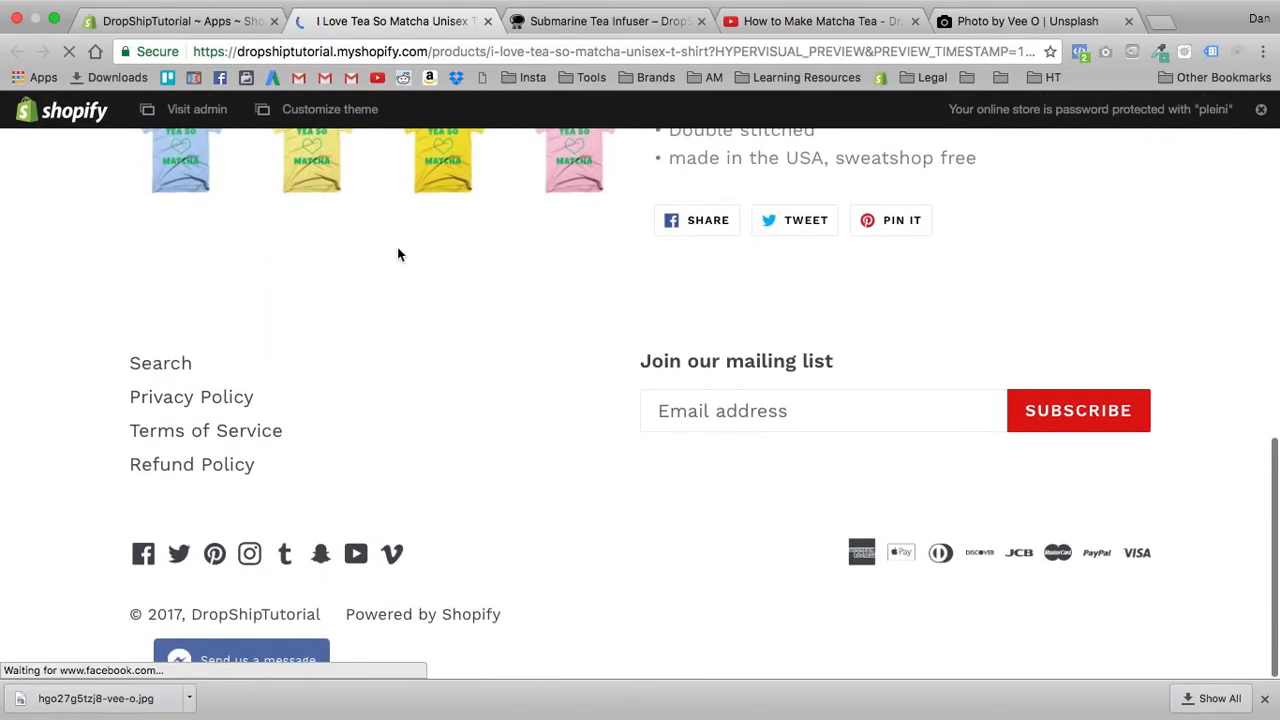
scroll(398, 254, "up", 10)
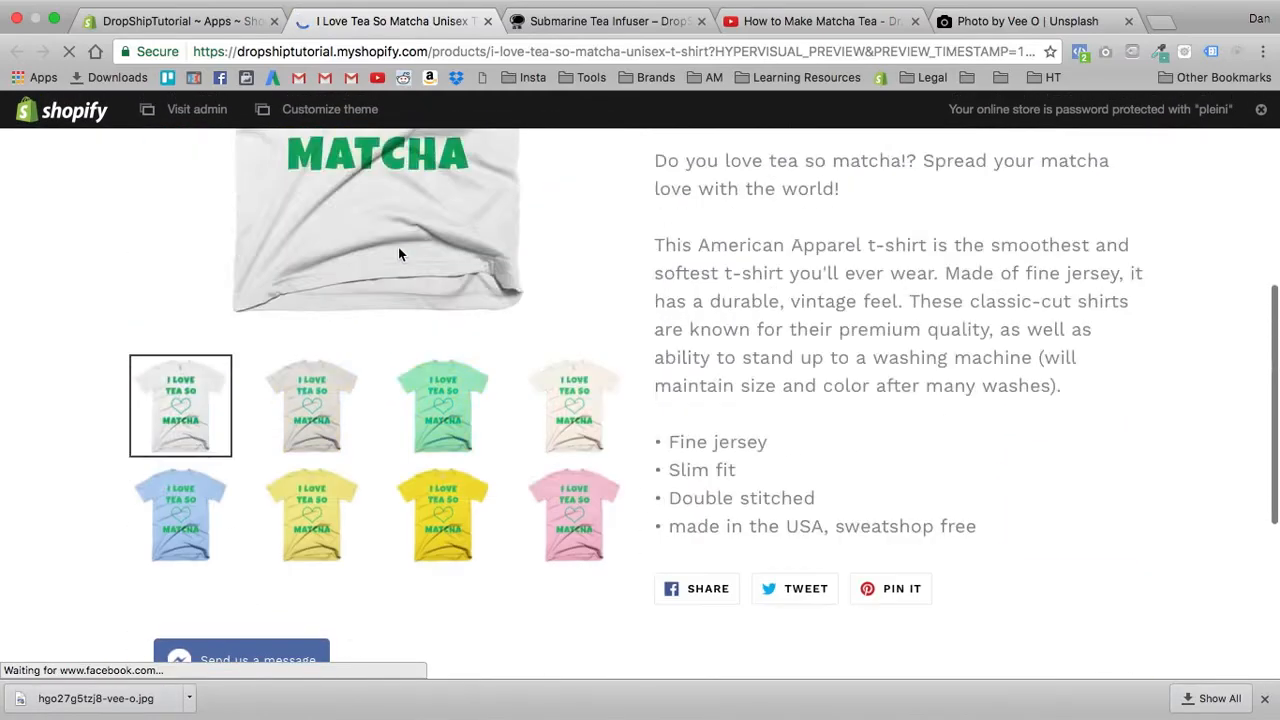
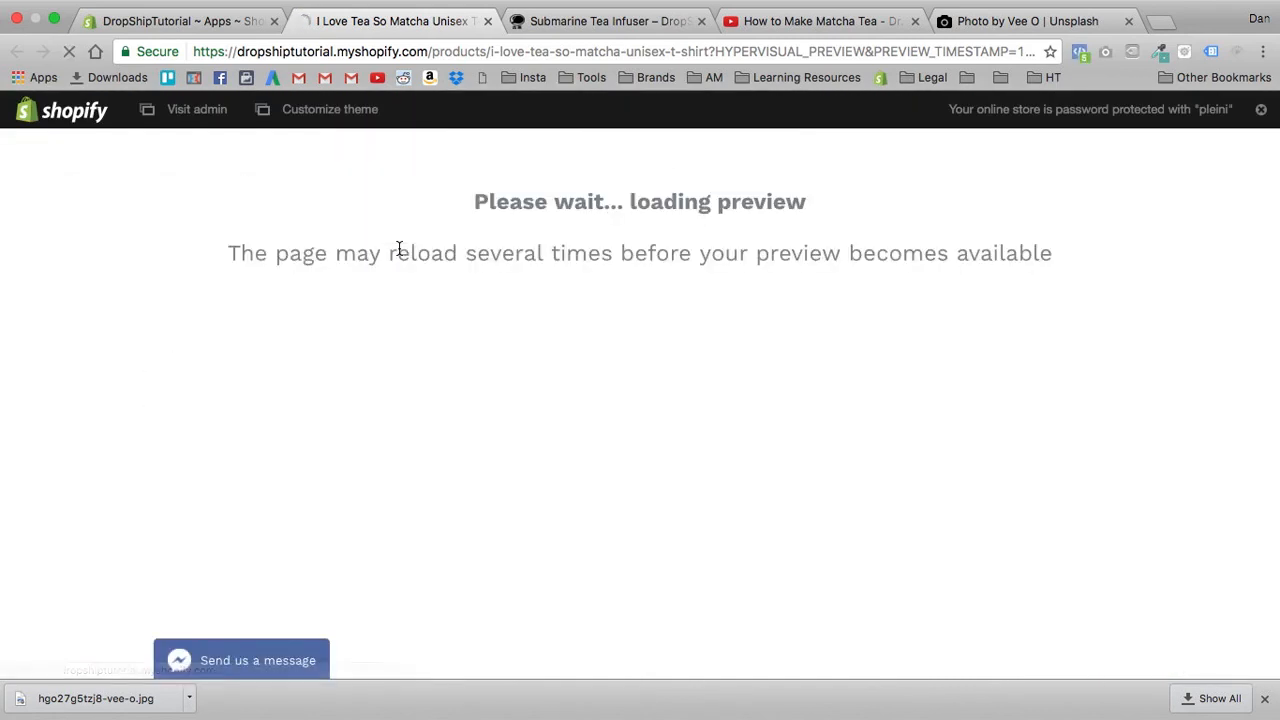
- Dismiss the downloads bar, open the store's home page in the Submarine Tea Infuser tab and view the T-shirt product page from there
left_click(1264, 699)
scroll(700, 590, "down", 8)
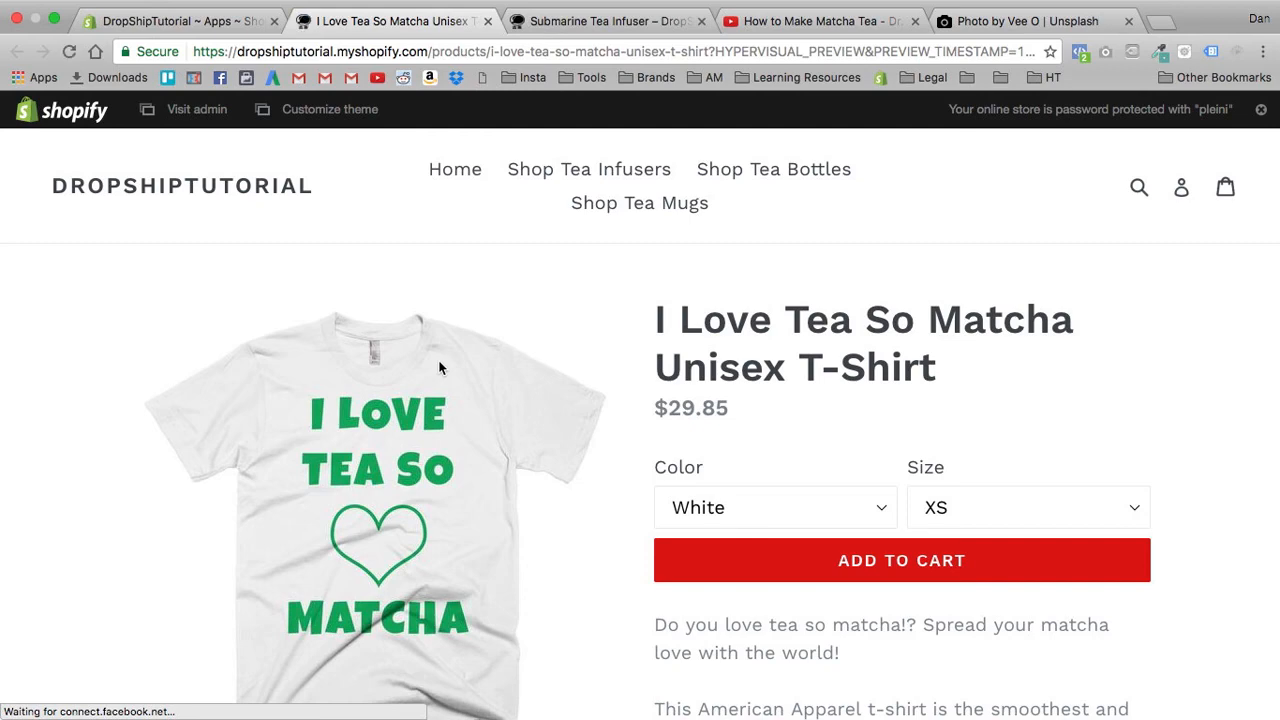
left_click(600, 24)
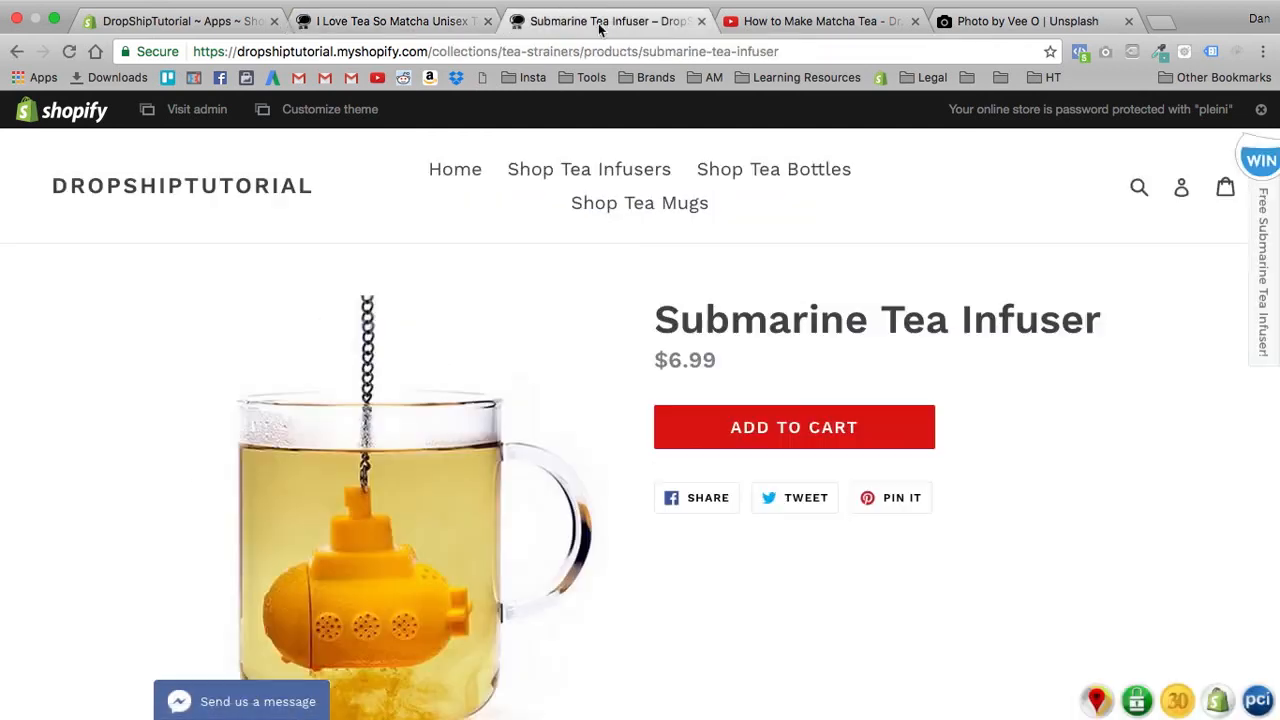
left_click(154, 192)
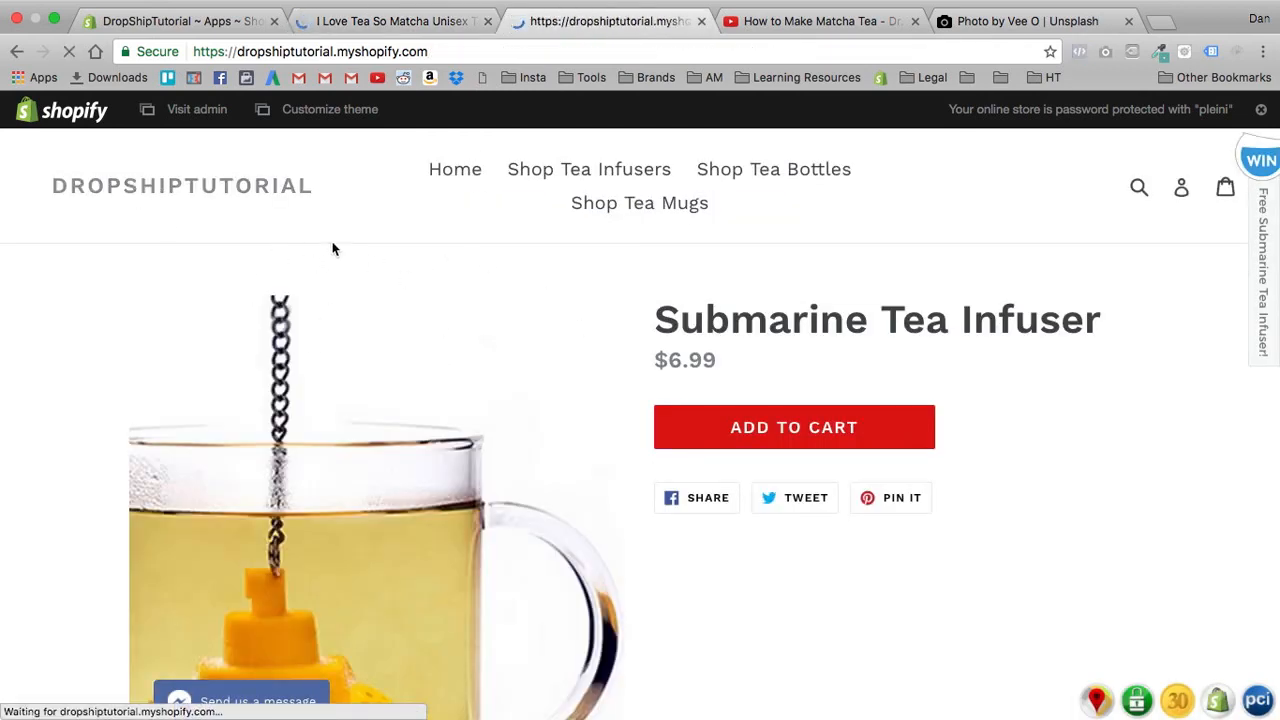
scroll(466, 412, "down", 10)
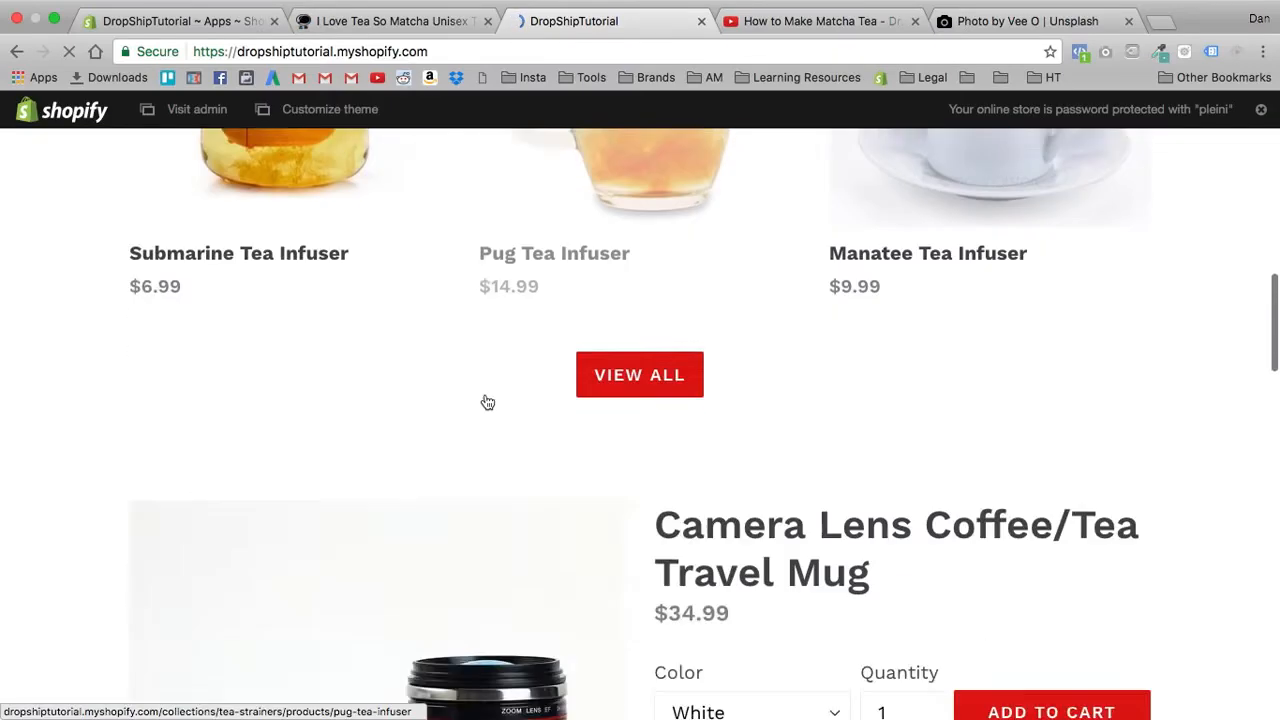
scroll(487, 402, "down", 12)
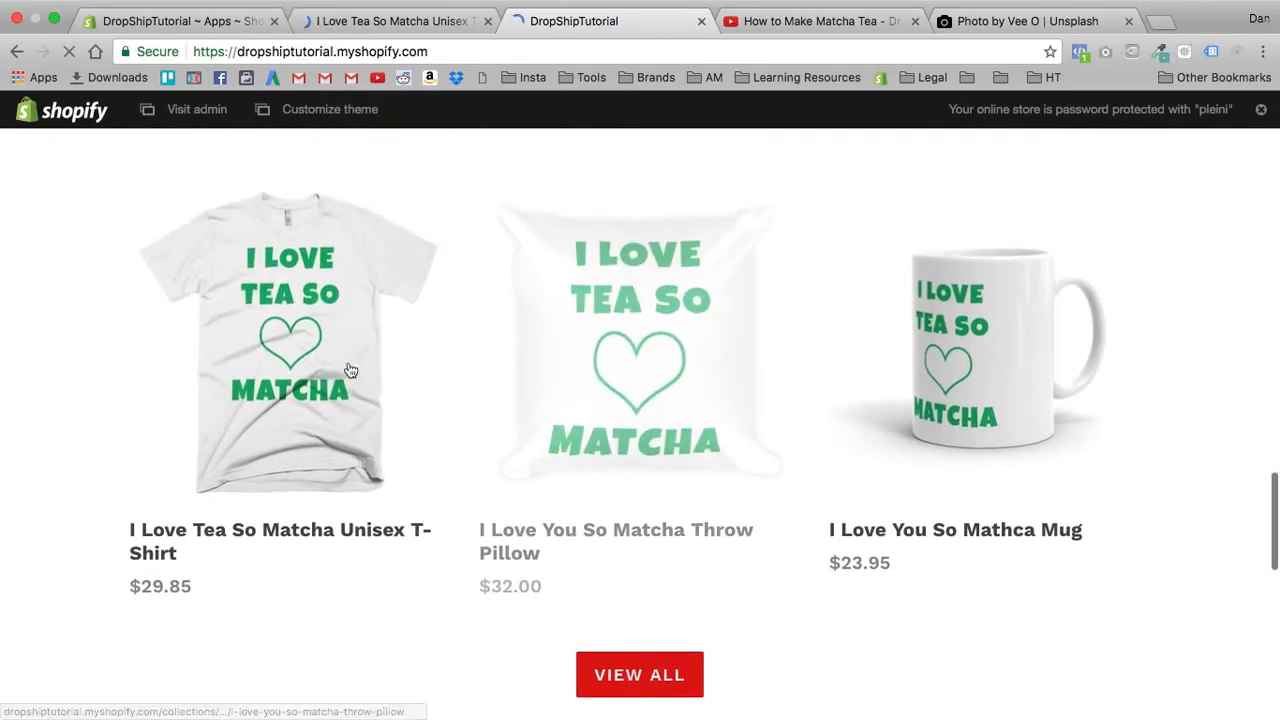
left_click(350, 371)
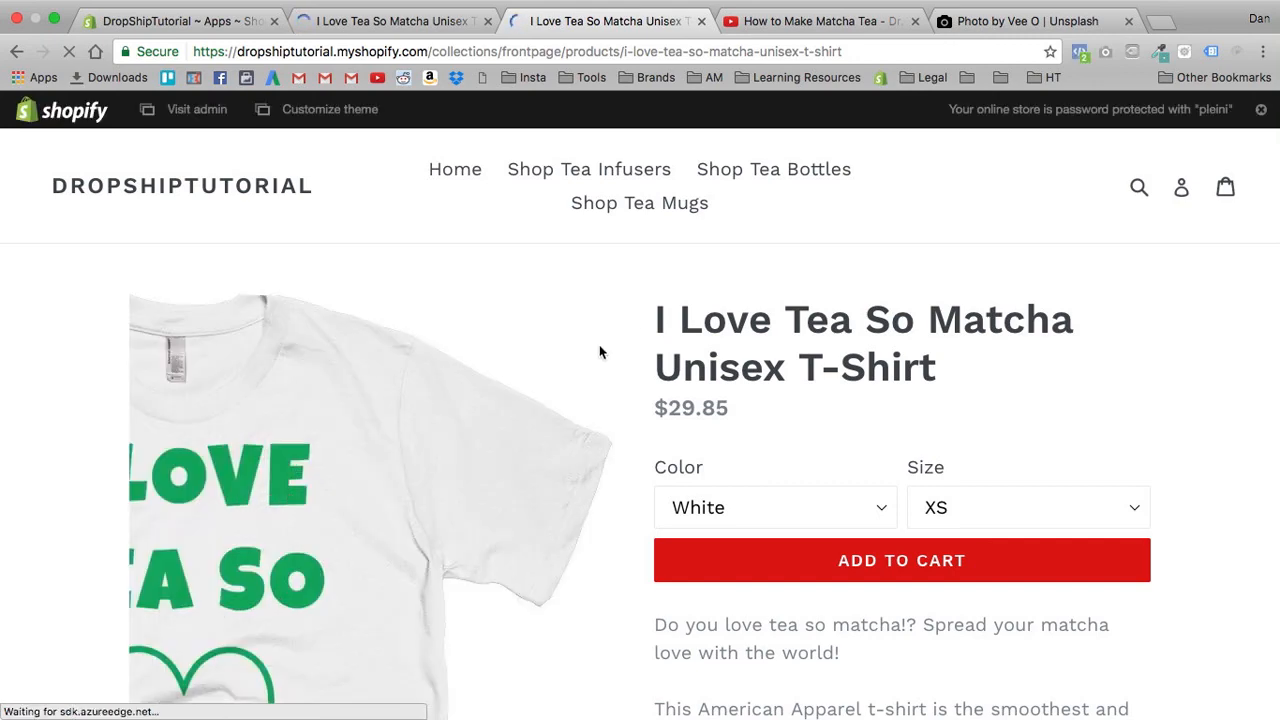
mouse_move(597, 351)
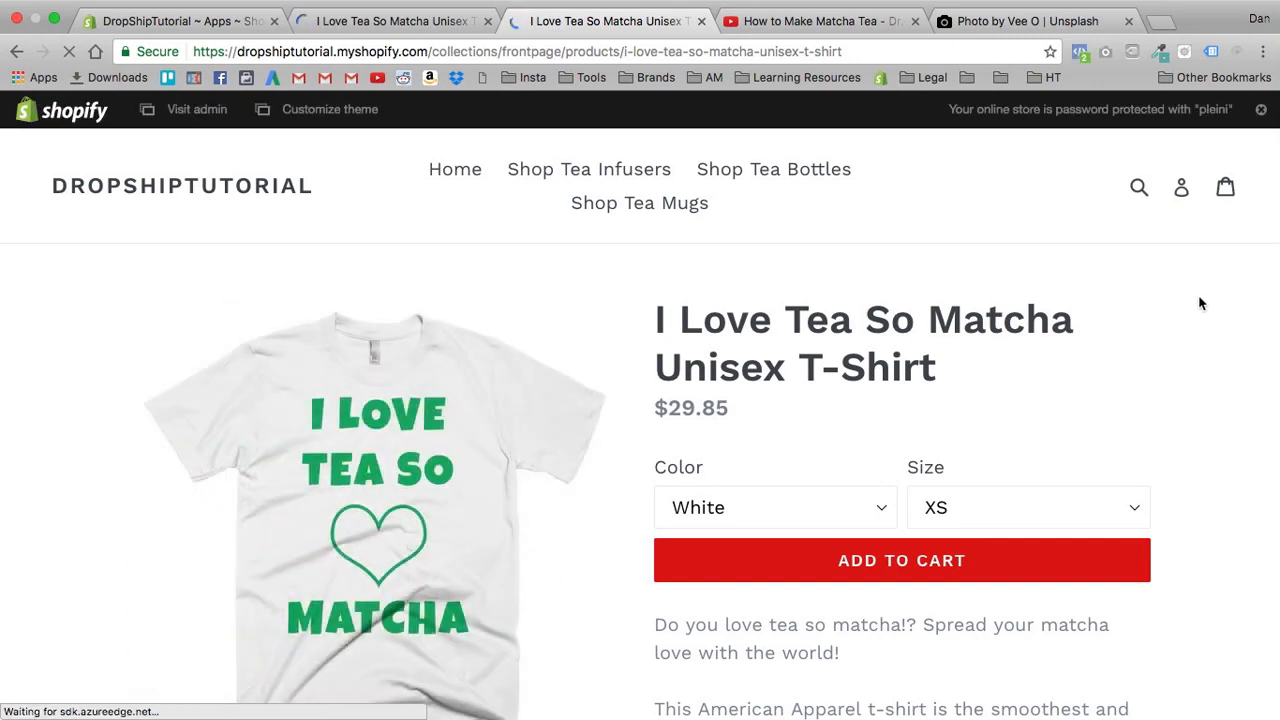
scroll(1186, 310, "down", 10)
scroll(1187, 309, "up", 10)
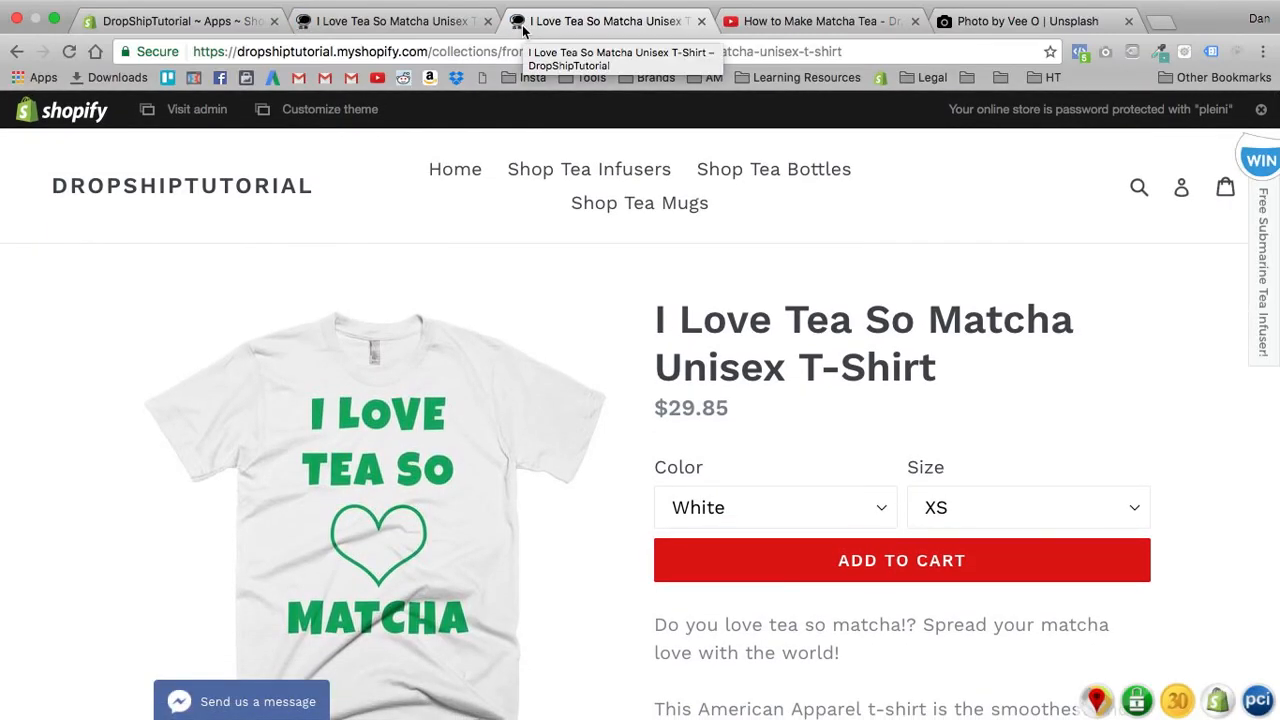
- Recheck the Hypervisual preview of the T-shirt page, return to the page editor and highlight the app installation reminder
left_click(430, 28)
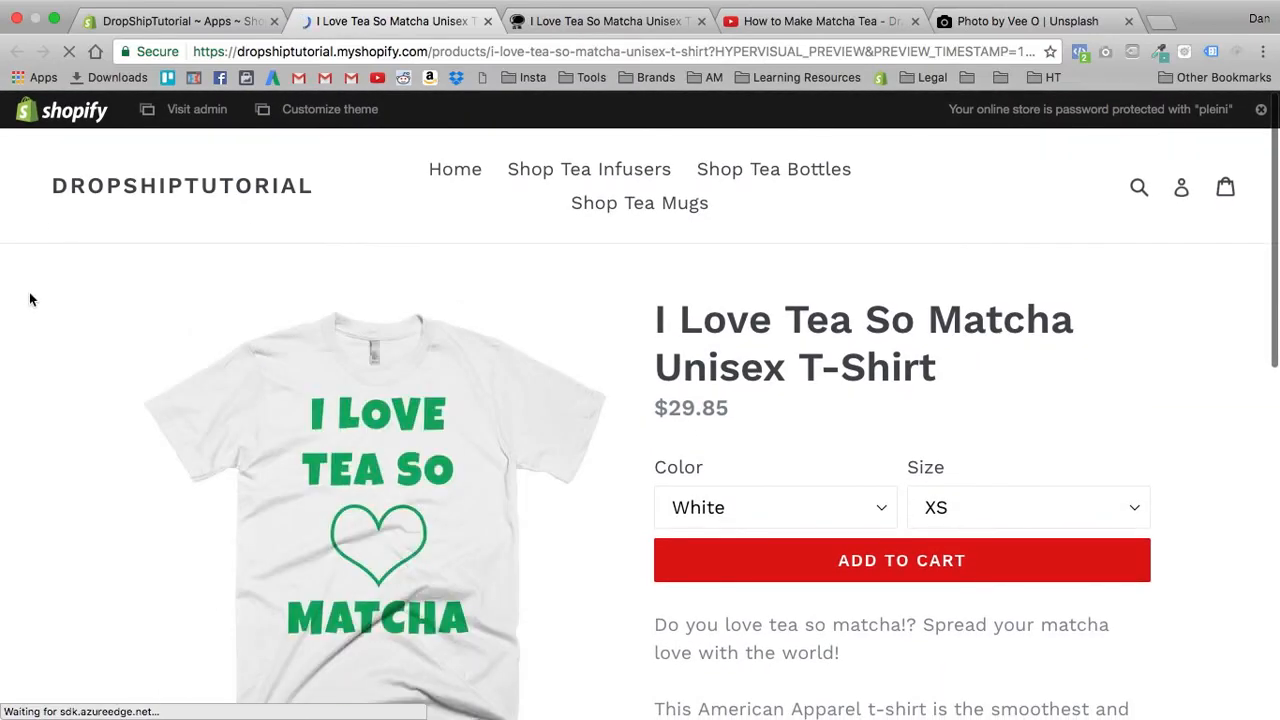
left_click(155, 20)
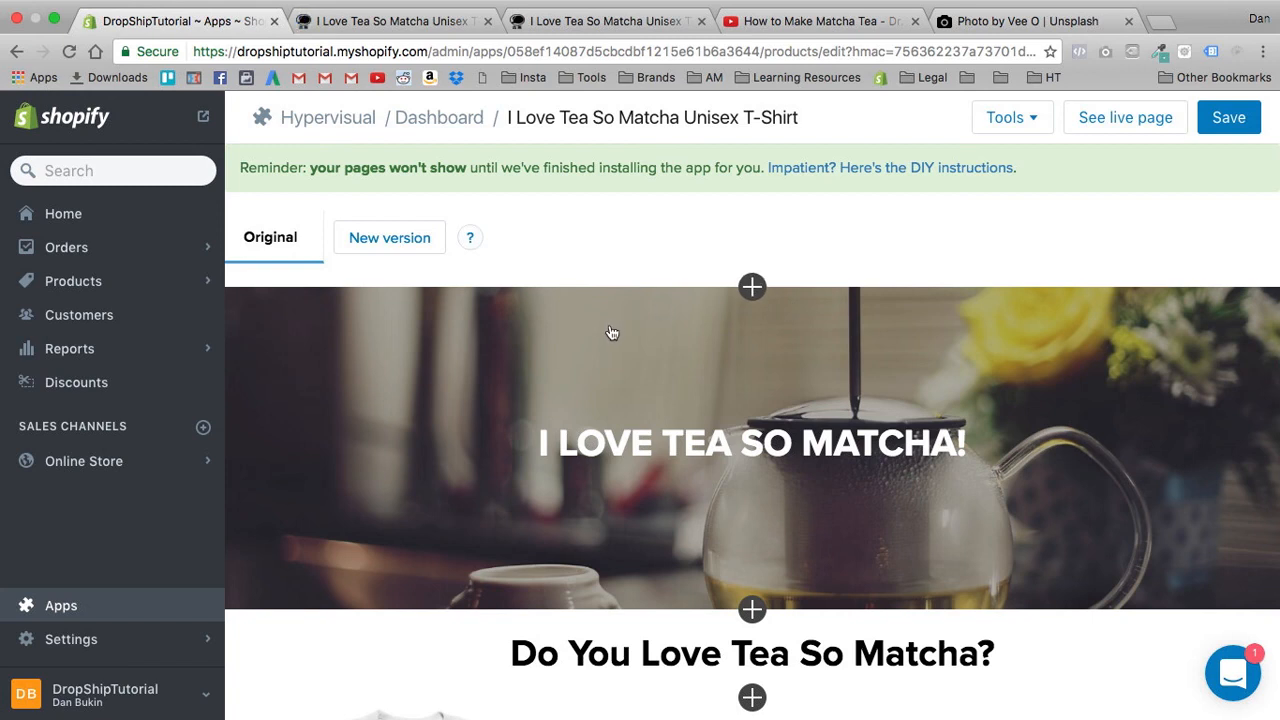
triple_click(285, 170)
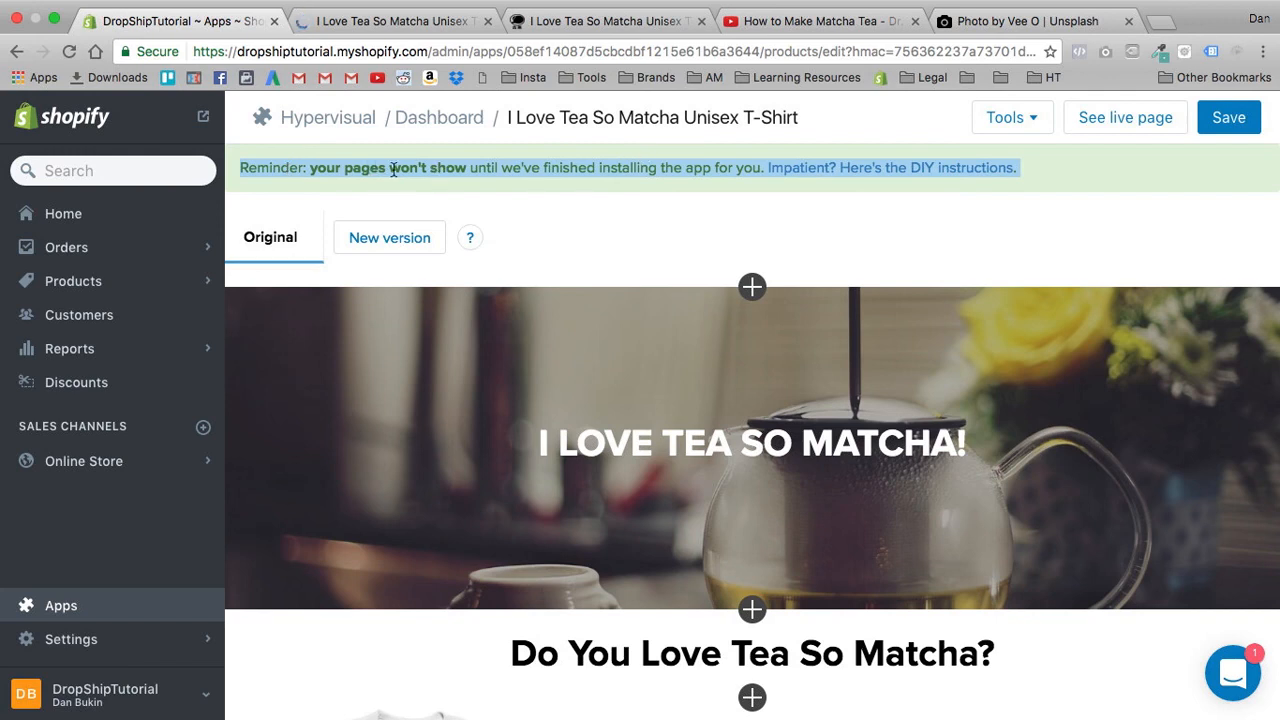
triple_click(516, 166)
- Open the app's support chat and send a message asking for help installing the page on the store
left_click(1237, 683)
left_click(1233, 675)
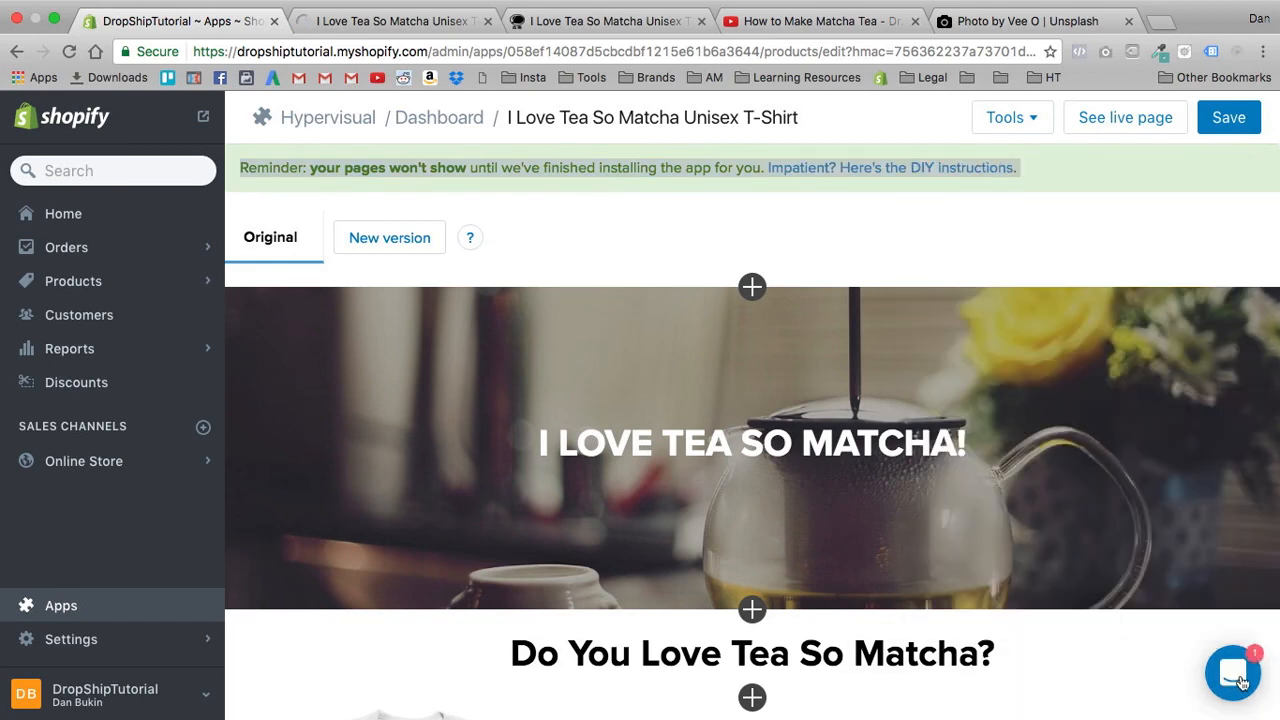
left_click(1235, 678)
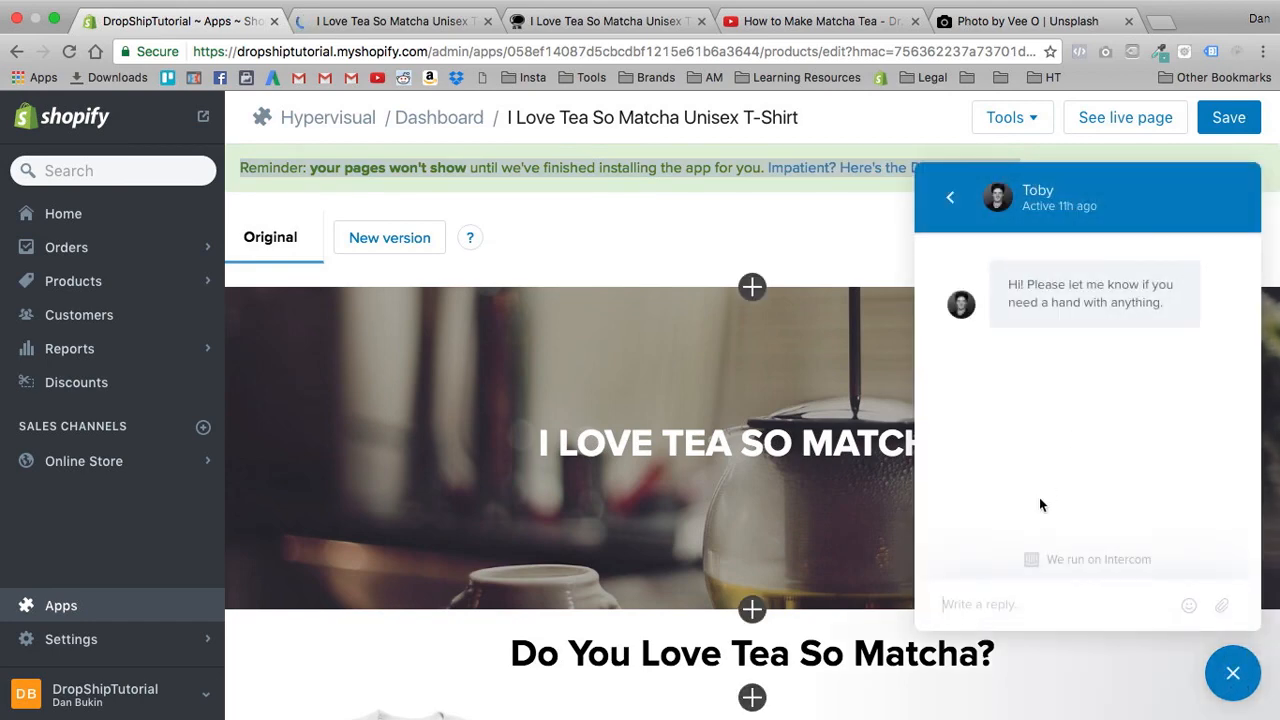
left_click(1003, 606)
type("Hey Toby! I need help install")
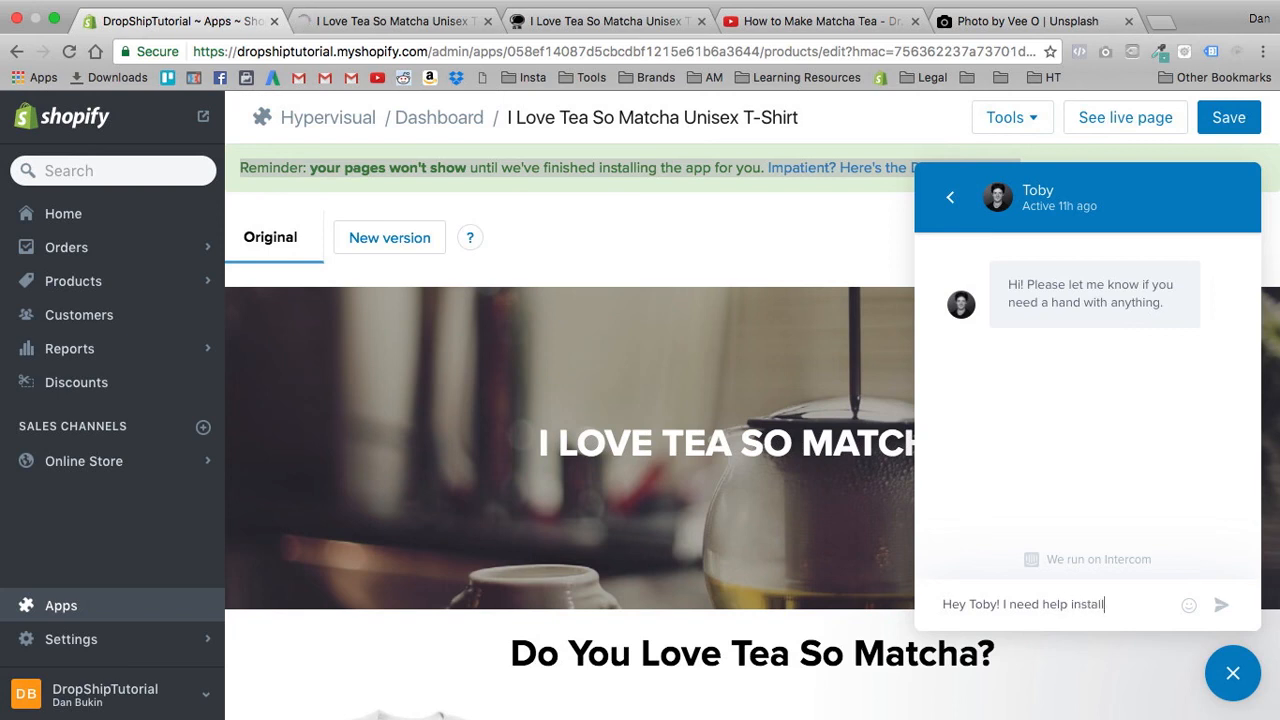
type("ign the page on m")
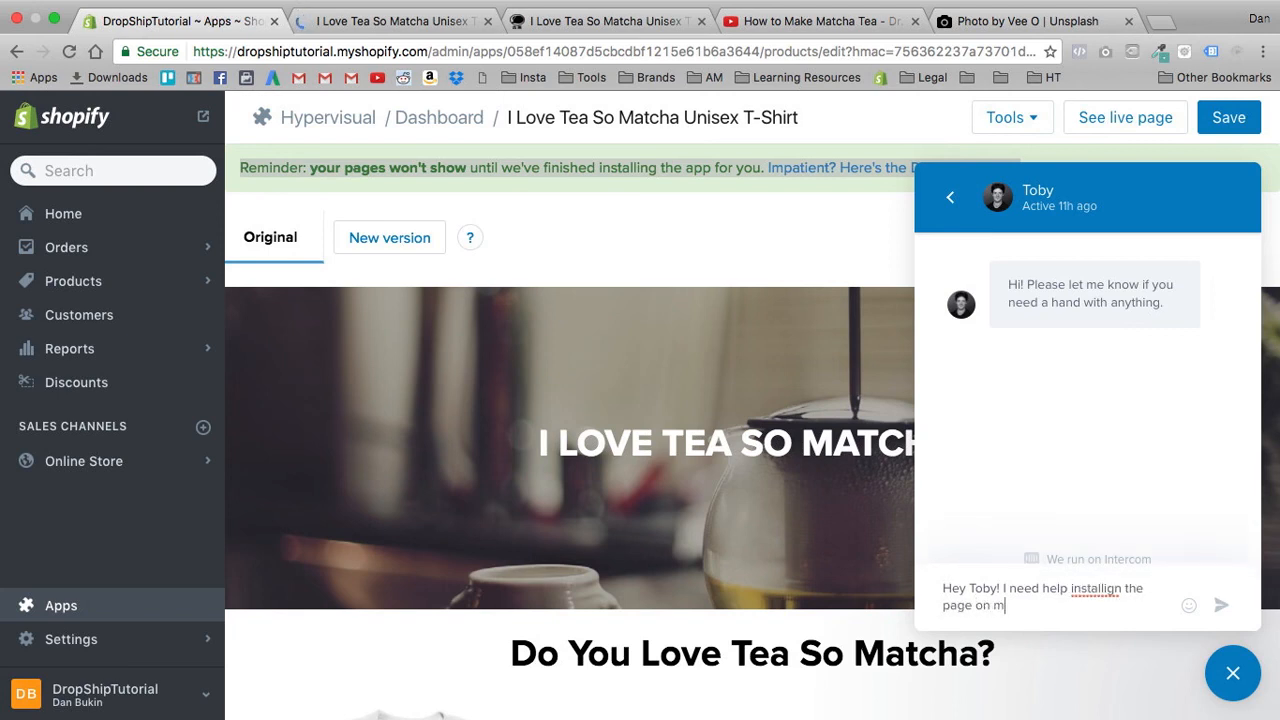
type("y store!")
key("Return")
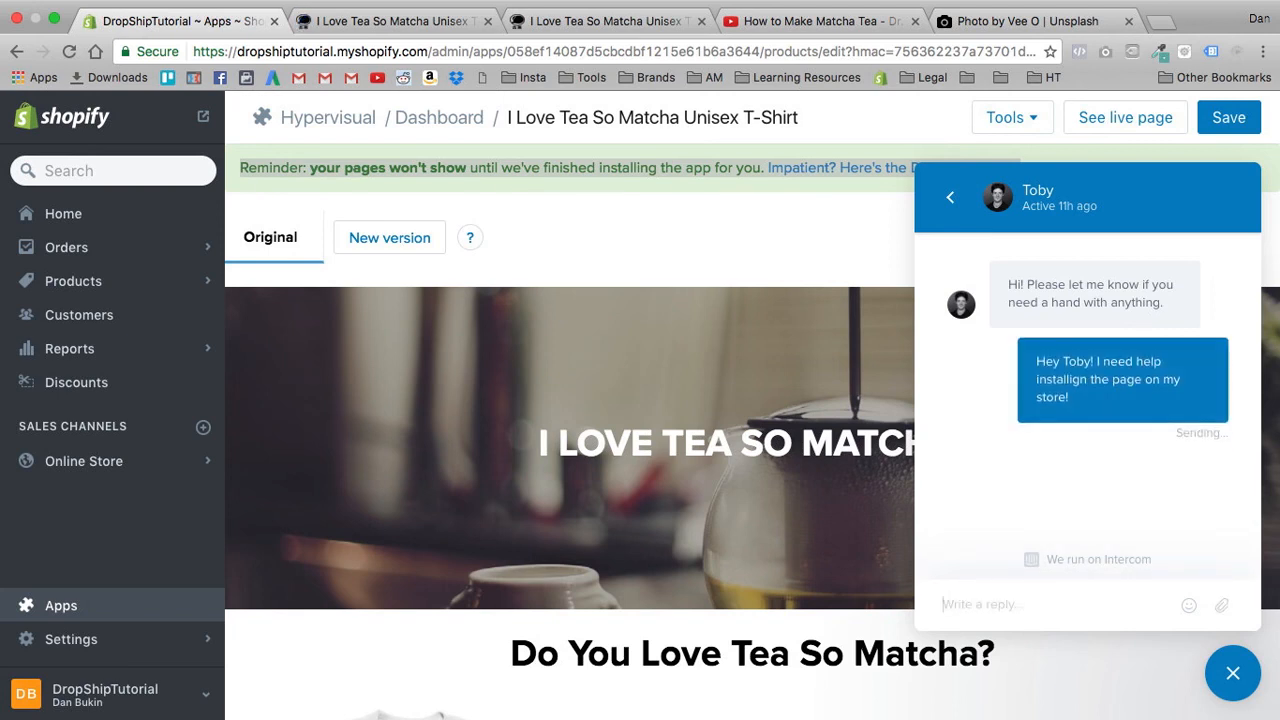
- Check the autoresponse conversation in the support chat's conversation list and close the chat
left_click(952, 201)
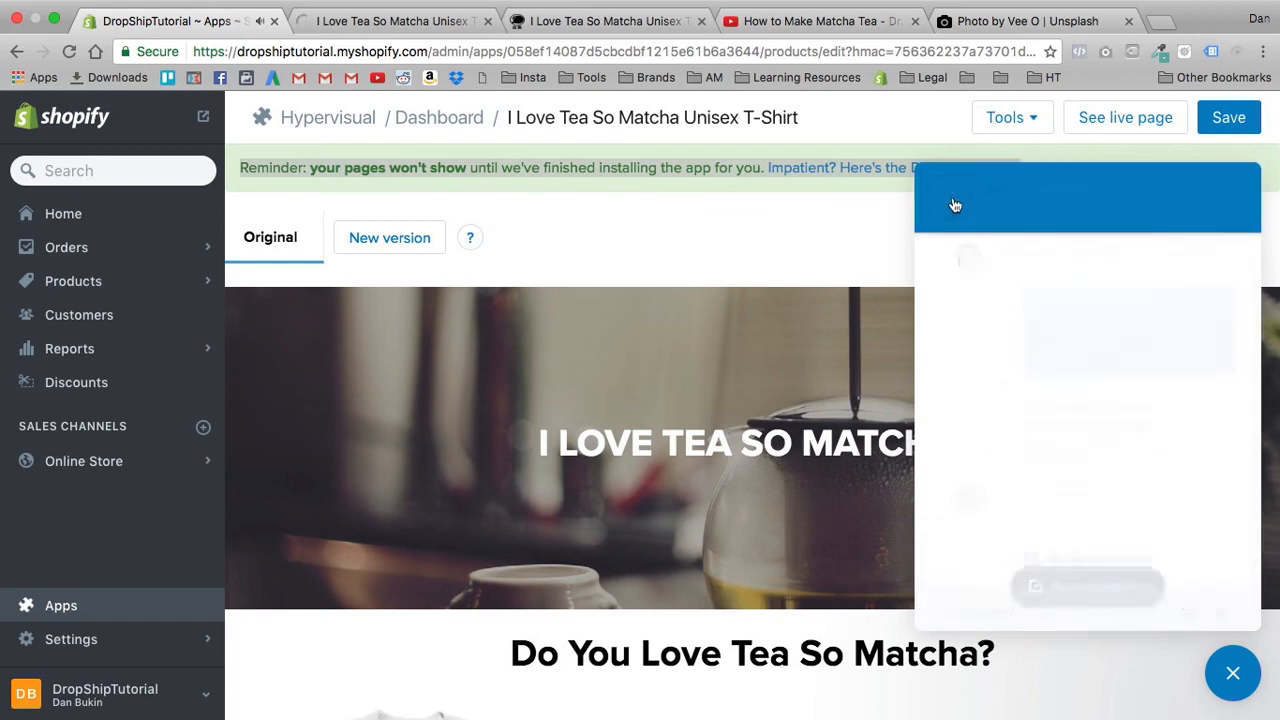
left_click(1010, 306)
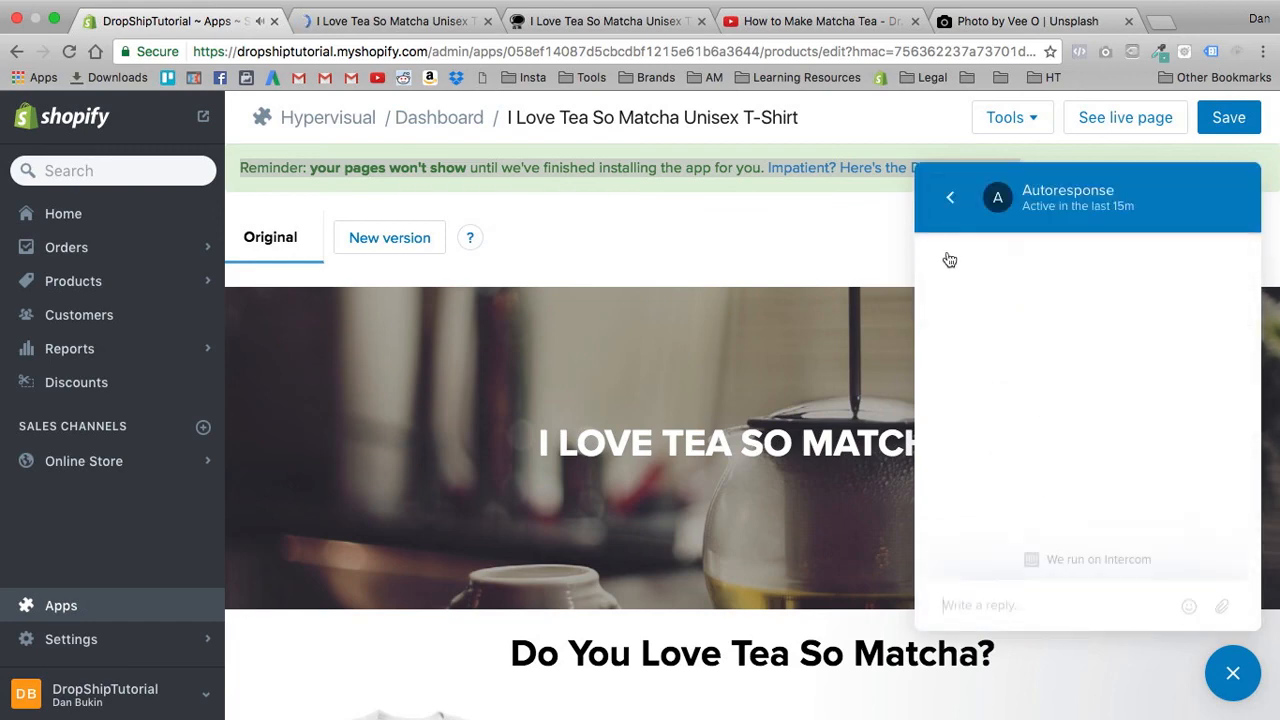
left_click(952, 201)
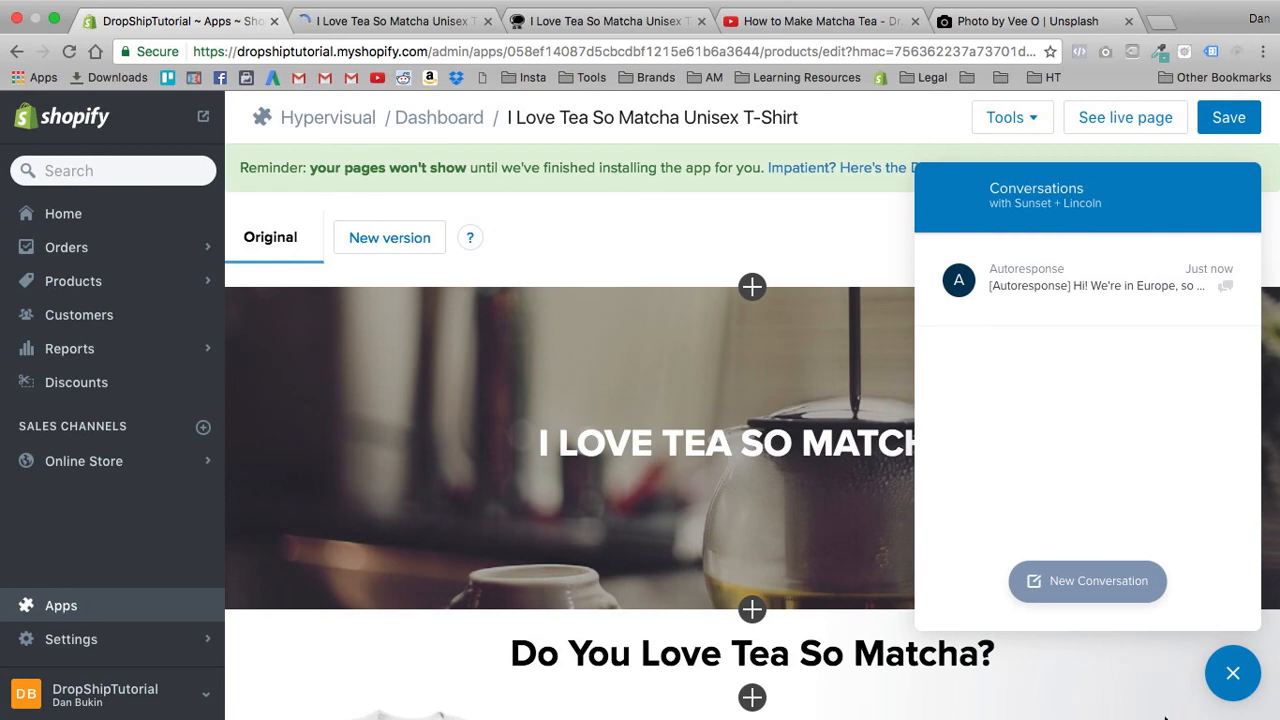
left_click(1232, 676)
- Close the Hypervisual preview and T-shirt product page tabs and return to the page editor
left_click(370, 30)
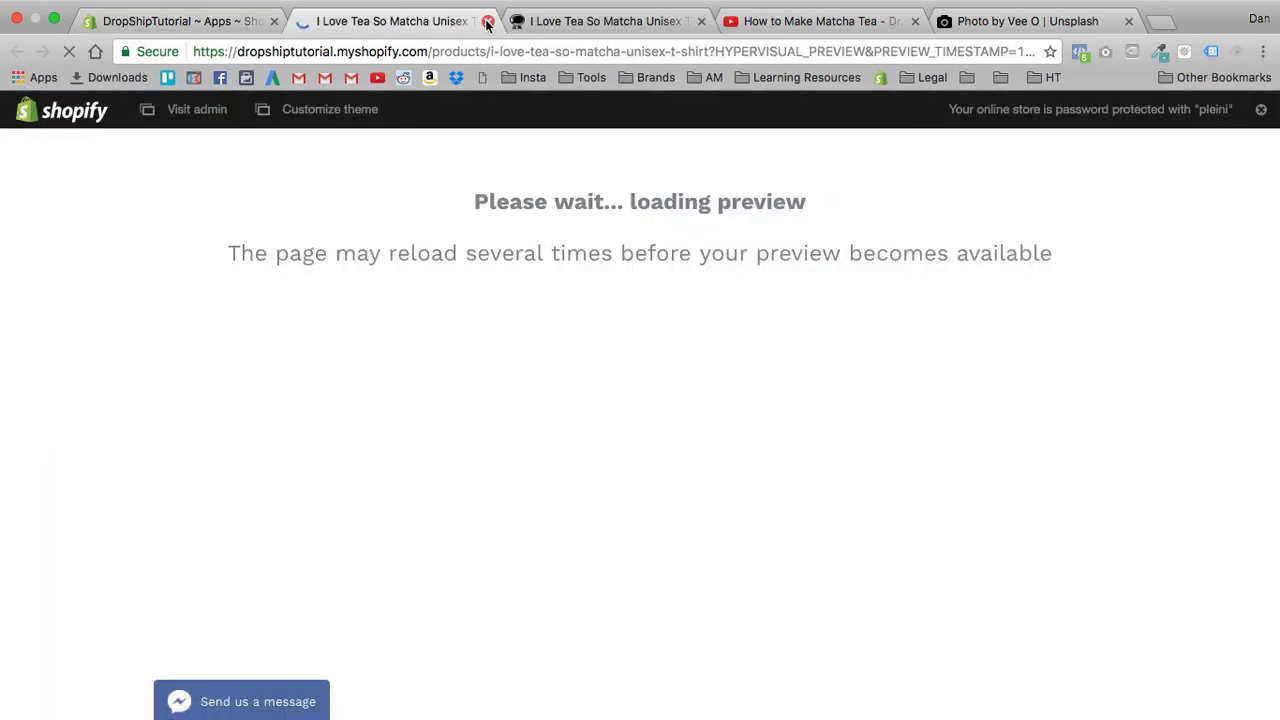
key("super+w")
key("super+w")
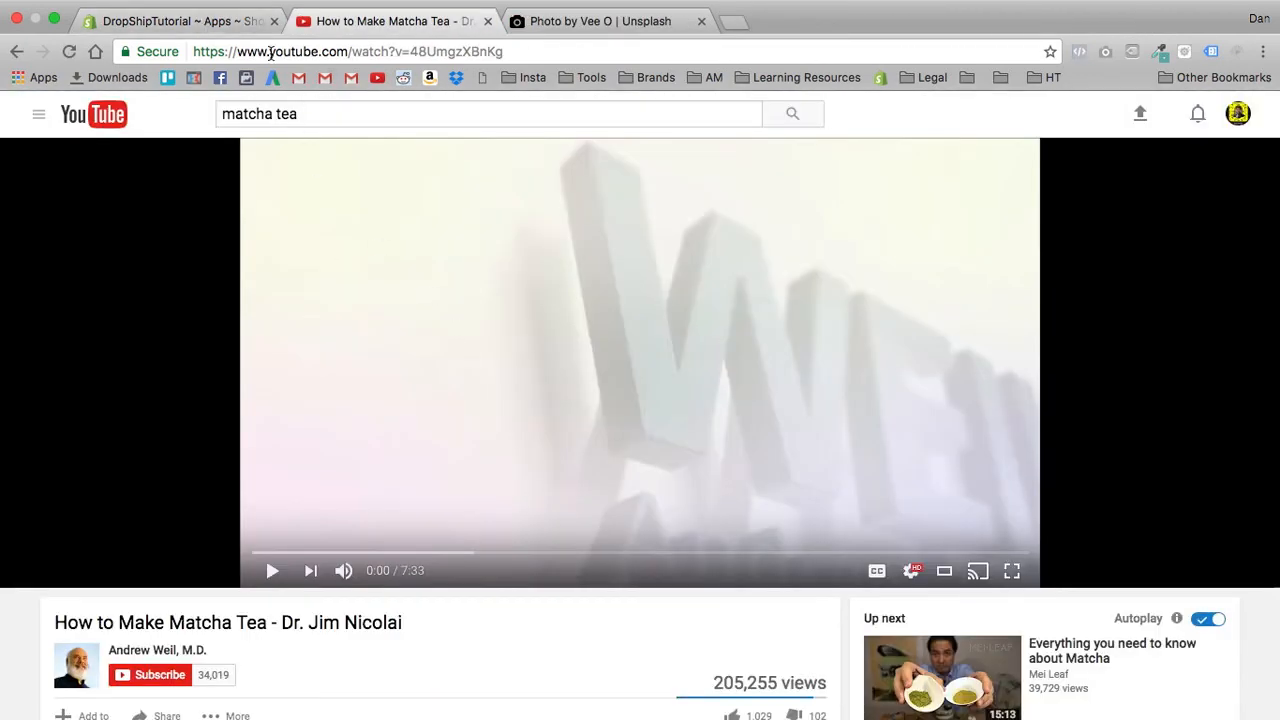
key("super+alt+Left")
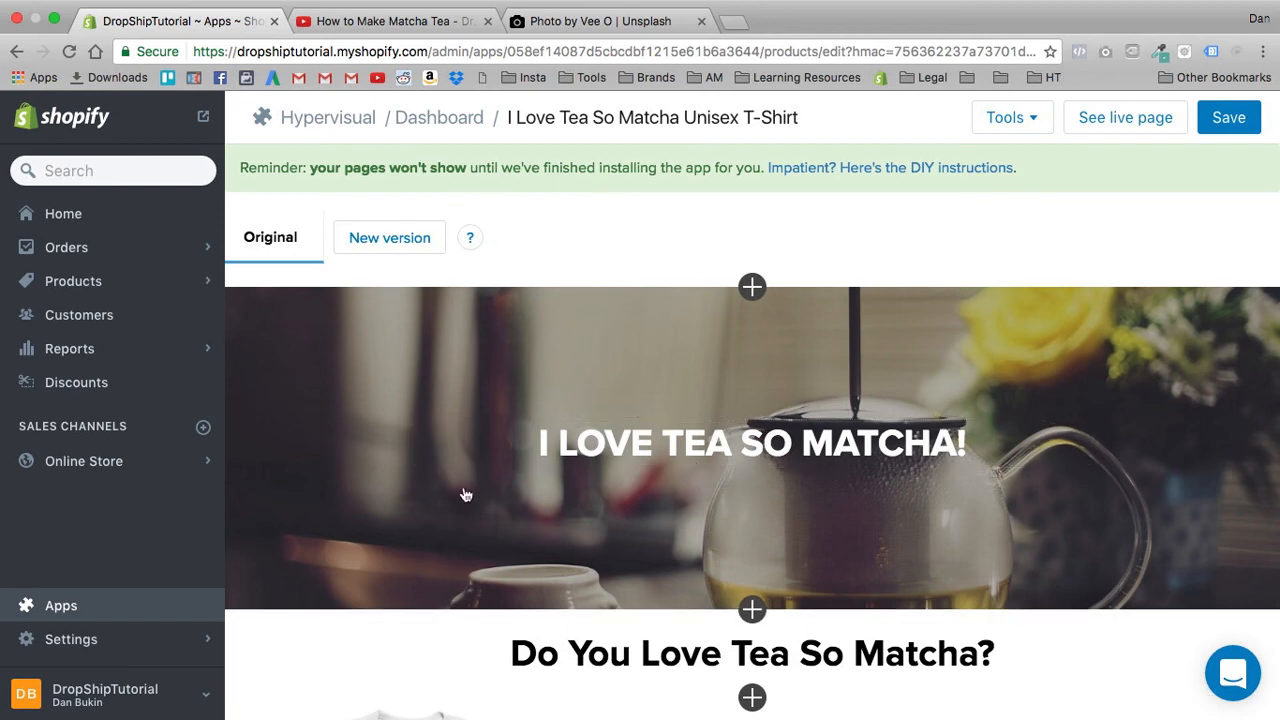
- Review the finished page in the editor, examining the banner, headings, T-shirt image sections, matcha video and embedded product
scroll(470, 495, "down", 3)
scroll(477, 497, "down", 1)
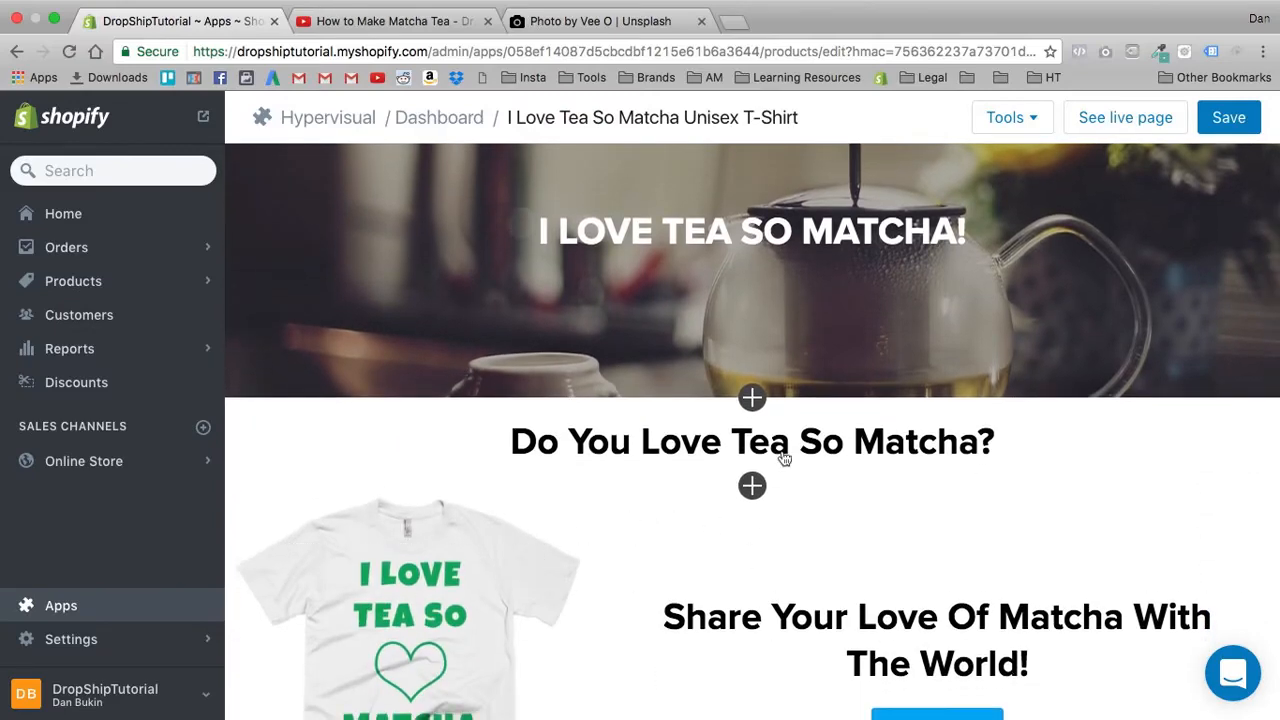
scroll(719, 543, "down", 7)
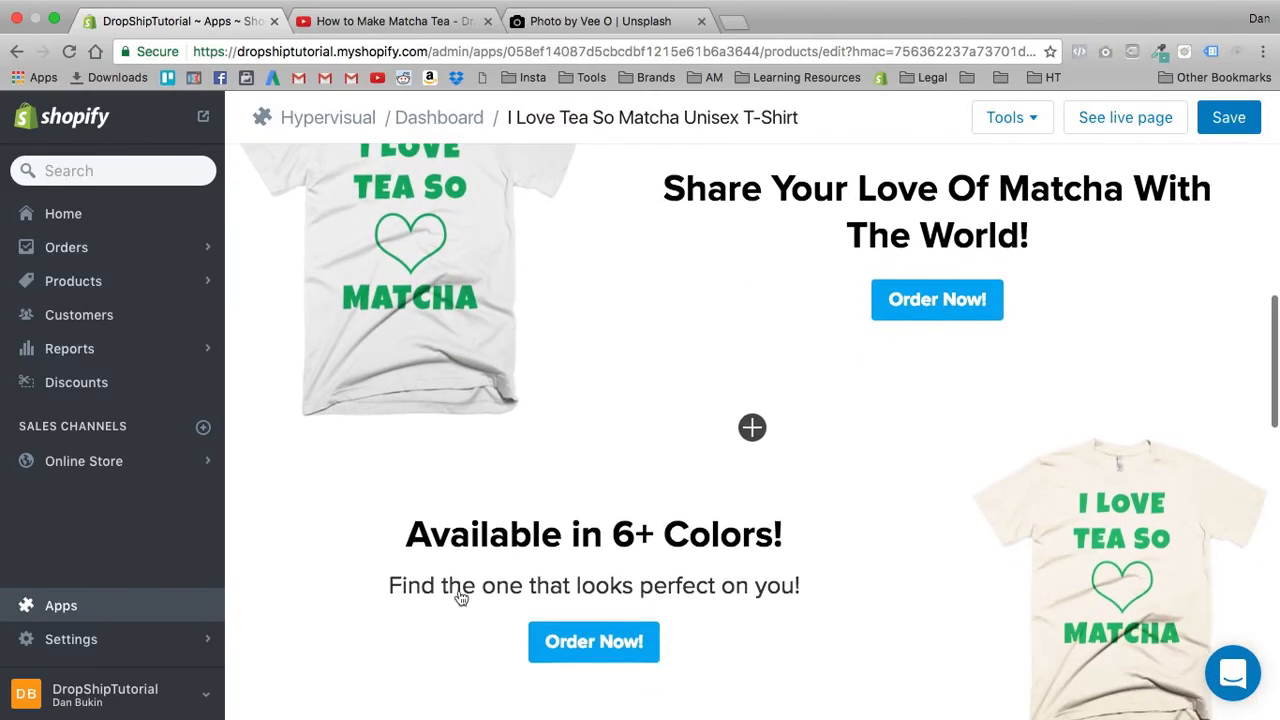
scroll(494, 420, "down", 10)
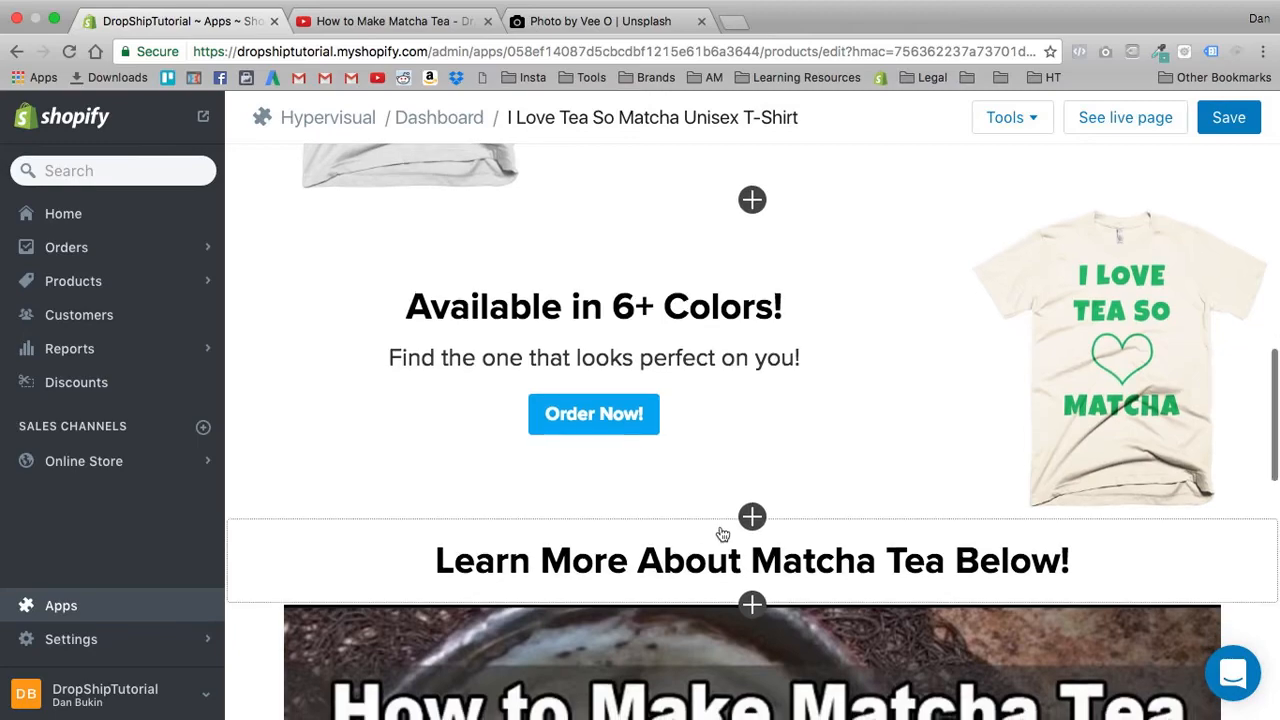
scroll(451, 460, "down", 2)
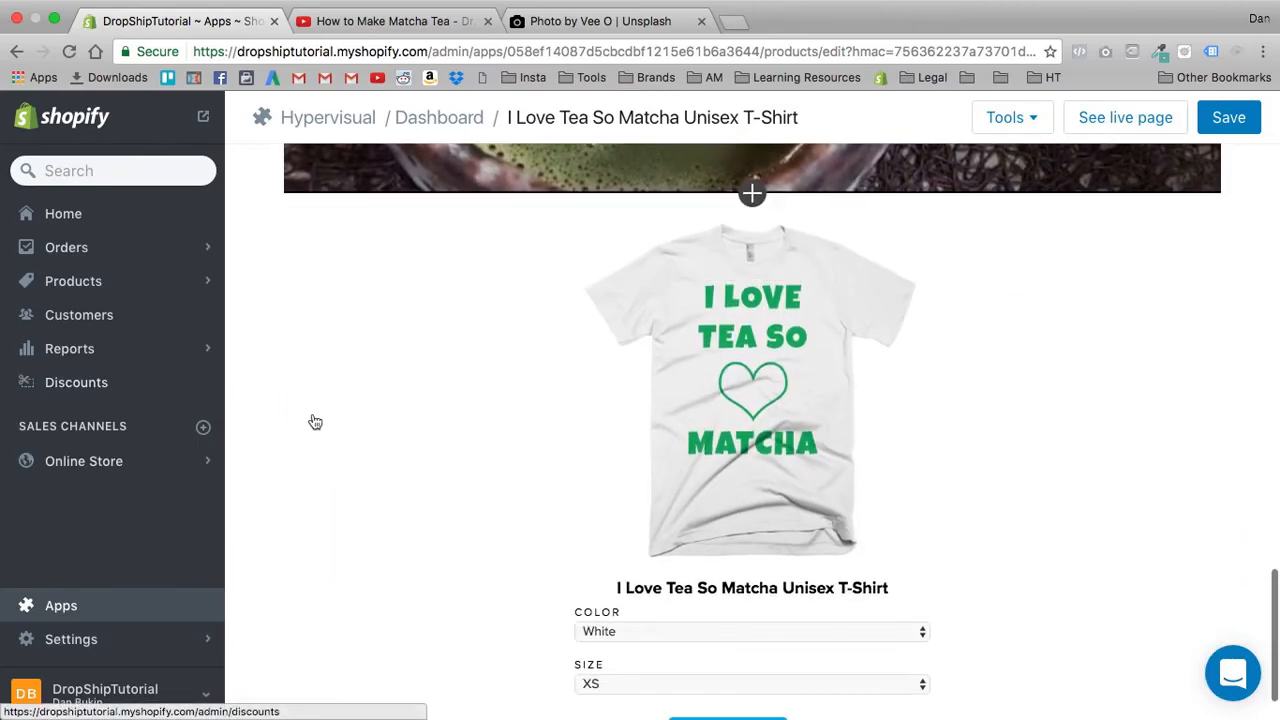
scroll(283, 406, "up", 20)
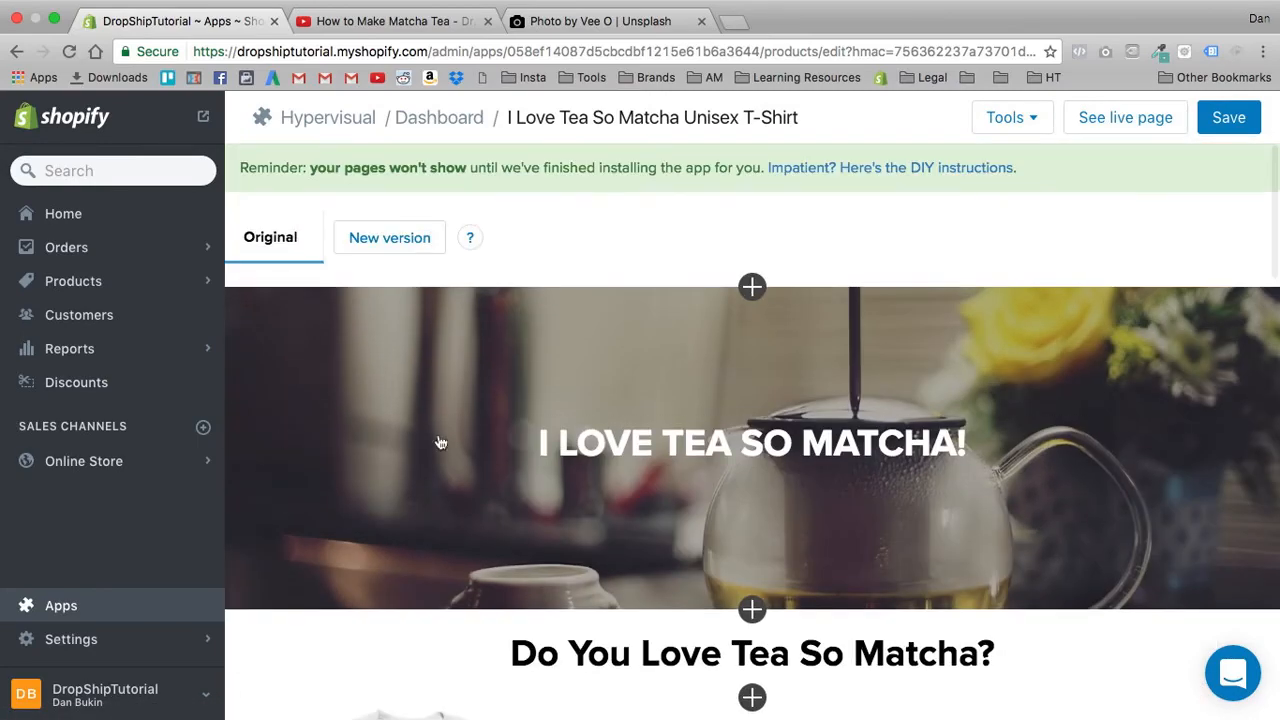
scroll(540, 460, "down", 5)
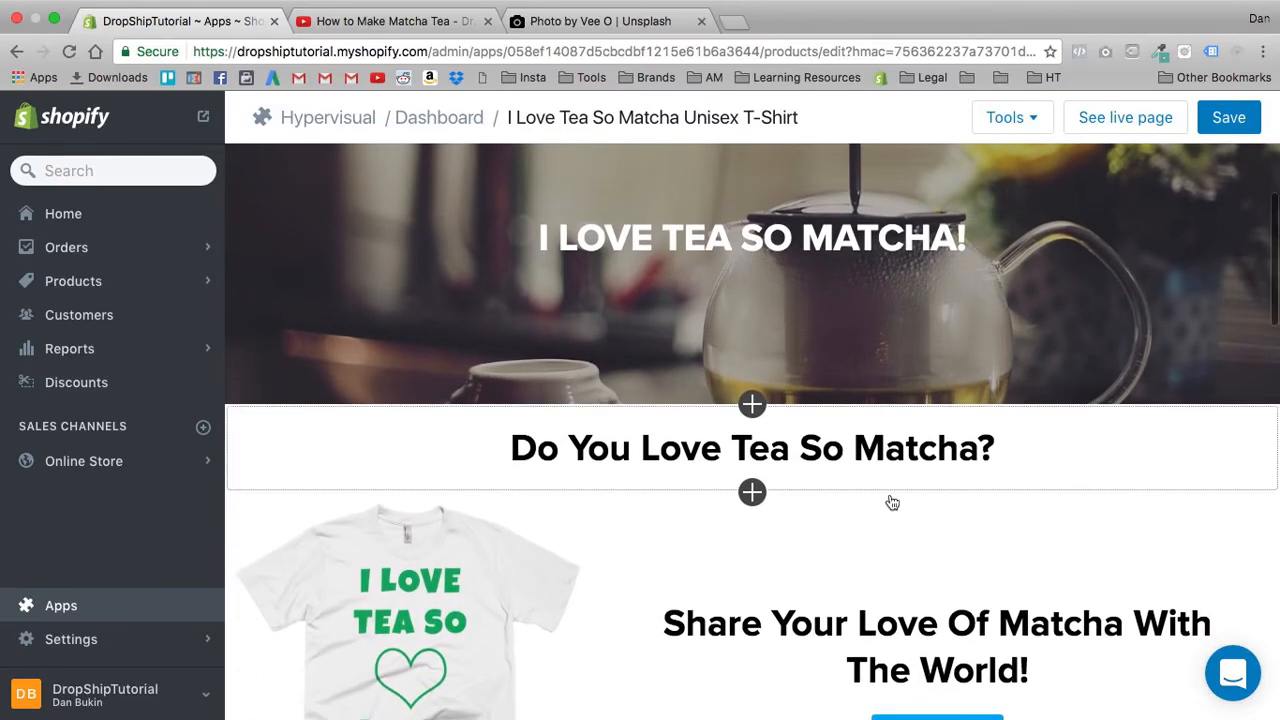
scroll(749, 262, "down", 2)
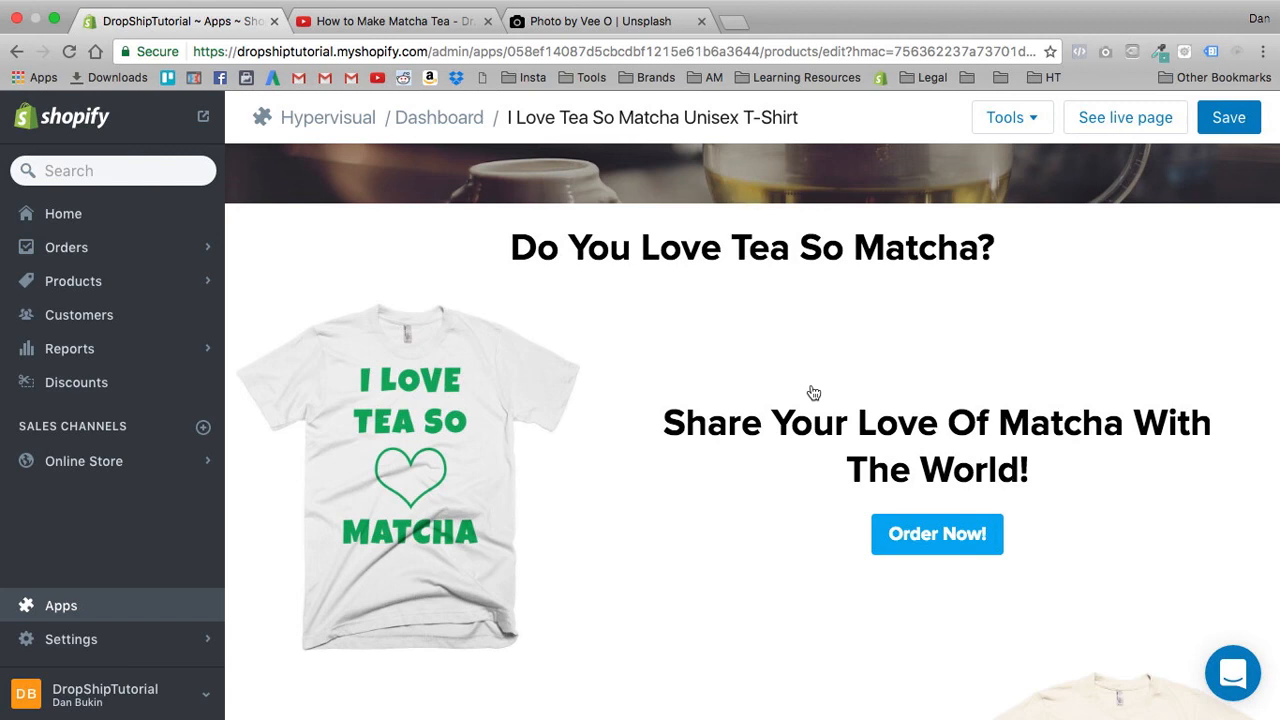
scroll(820, 428, "down", 5)
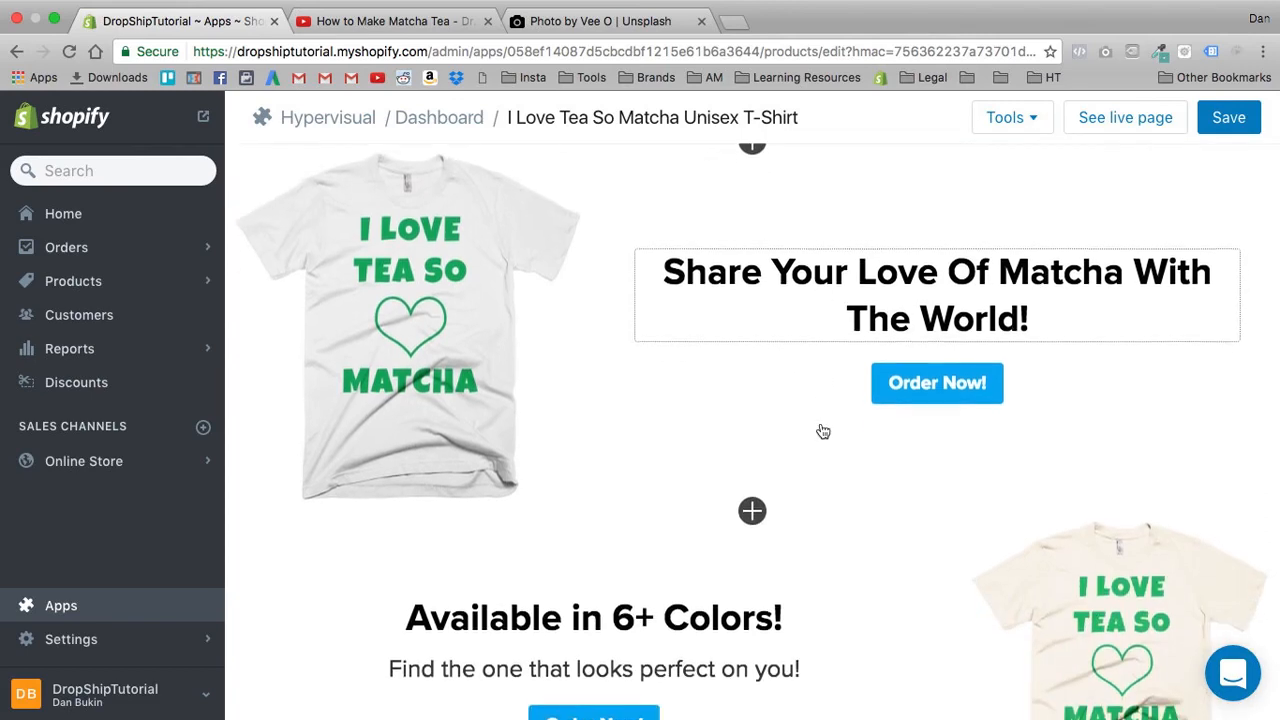
scroll(885, 537, "down", 2)
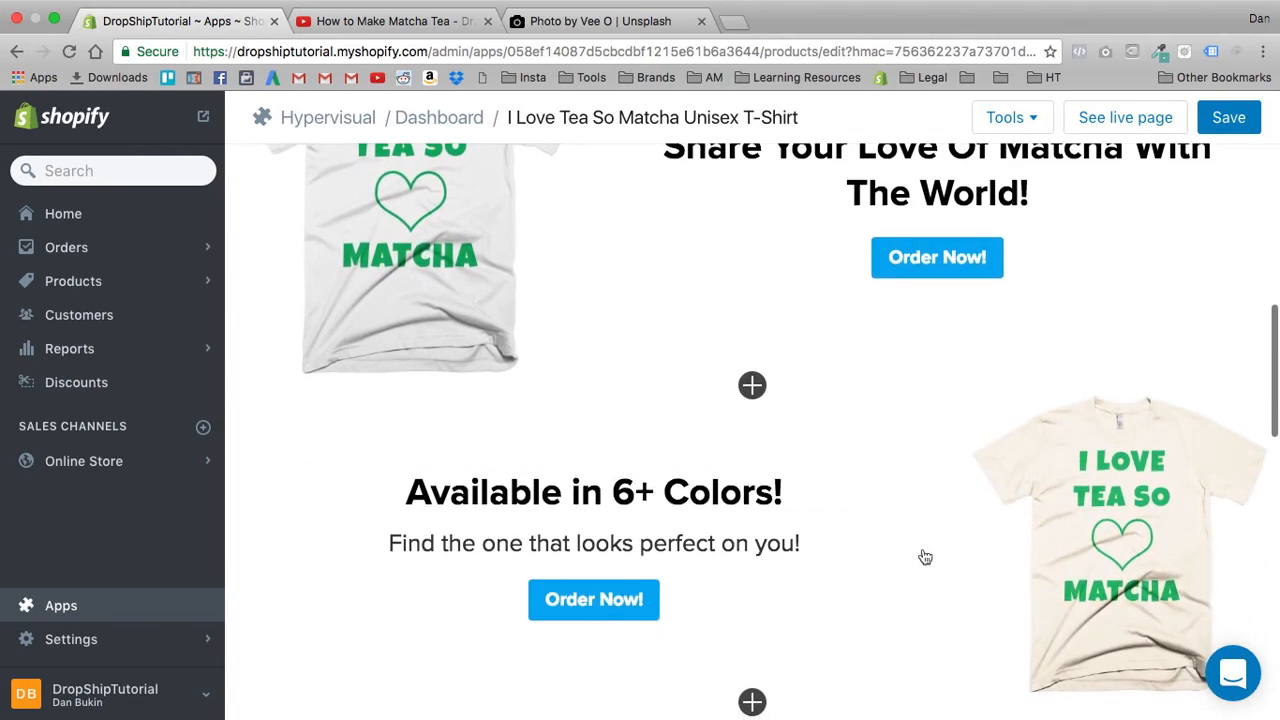
left_click(813, 553)
left_click(1063, 292)
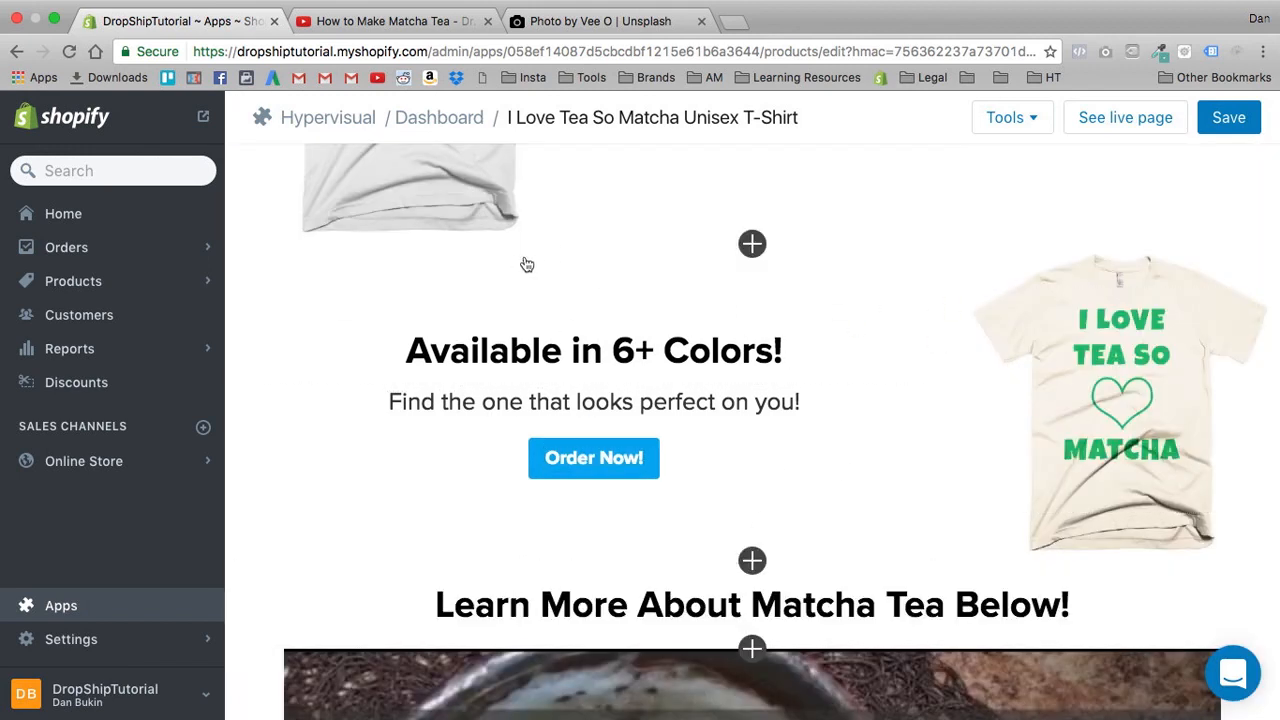
scroll(360, 430, "down", 5)
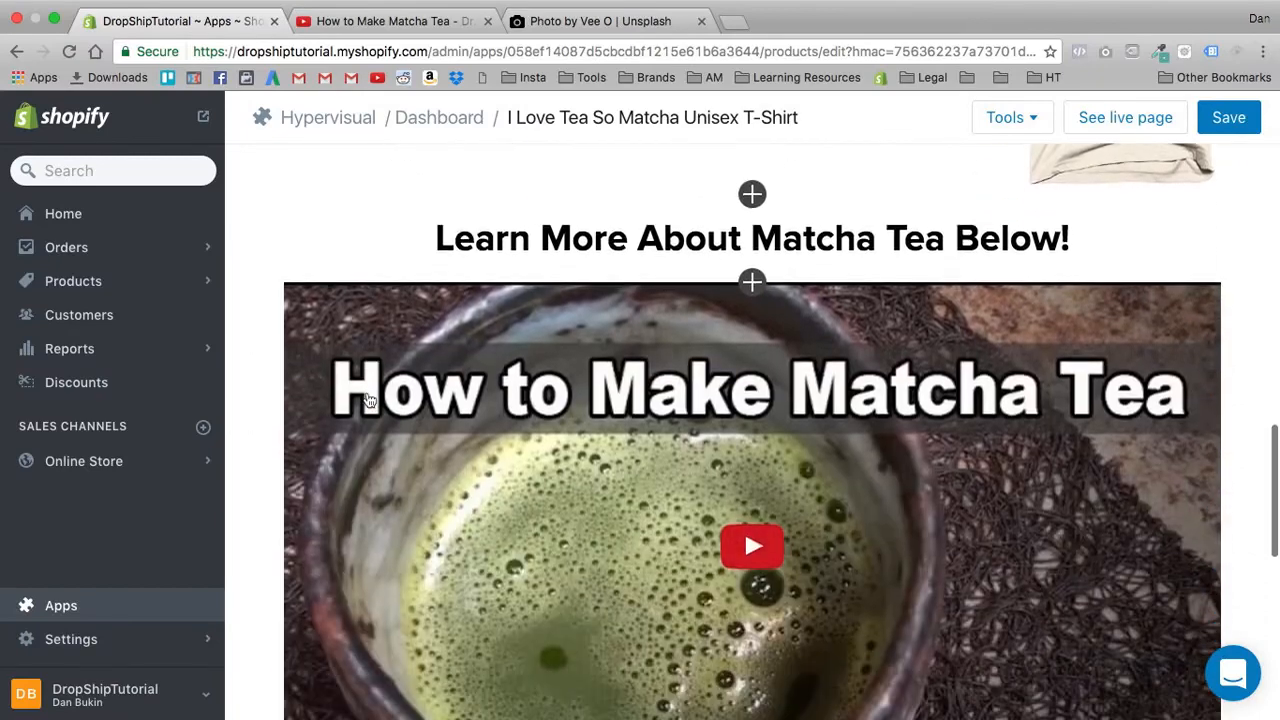
scroll(368, 400, "down", 1)
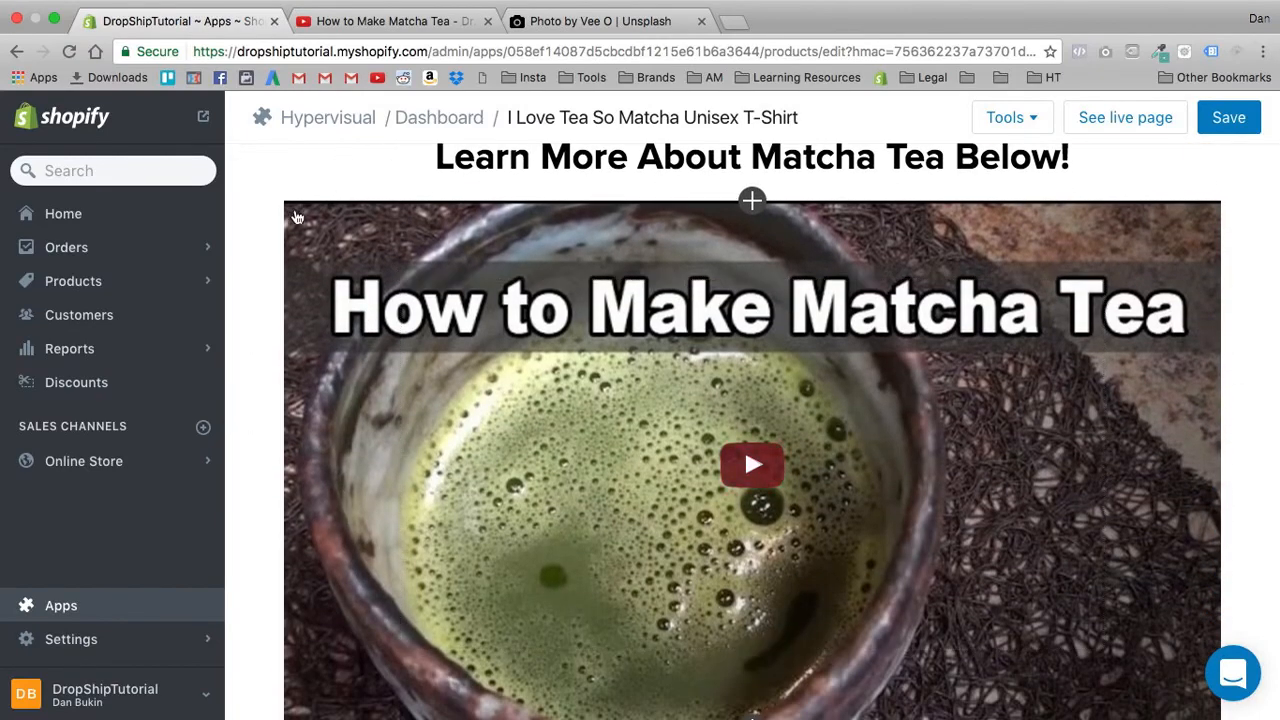
scroll(320, 183, "up", 10)
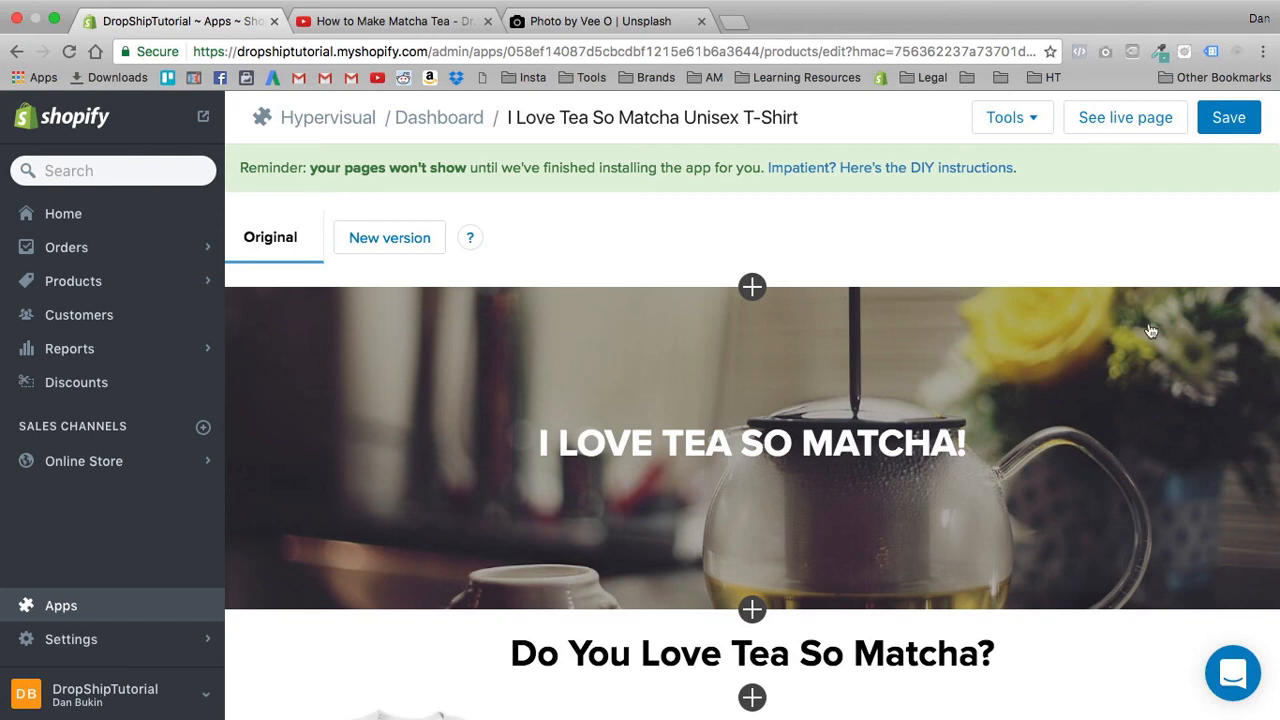
- Leave the page editor for the installed apps list and open the Hypervisual dashboard
left_click(24, 610)
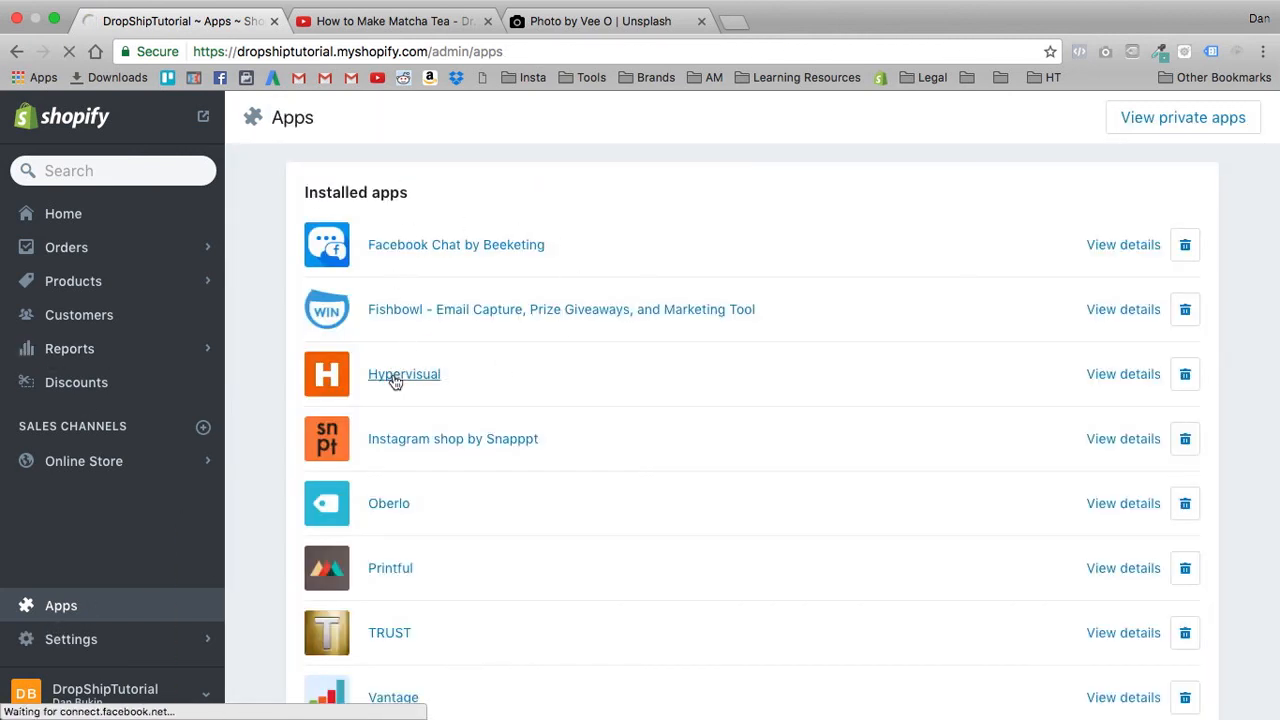
left_click(395, 376)
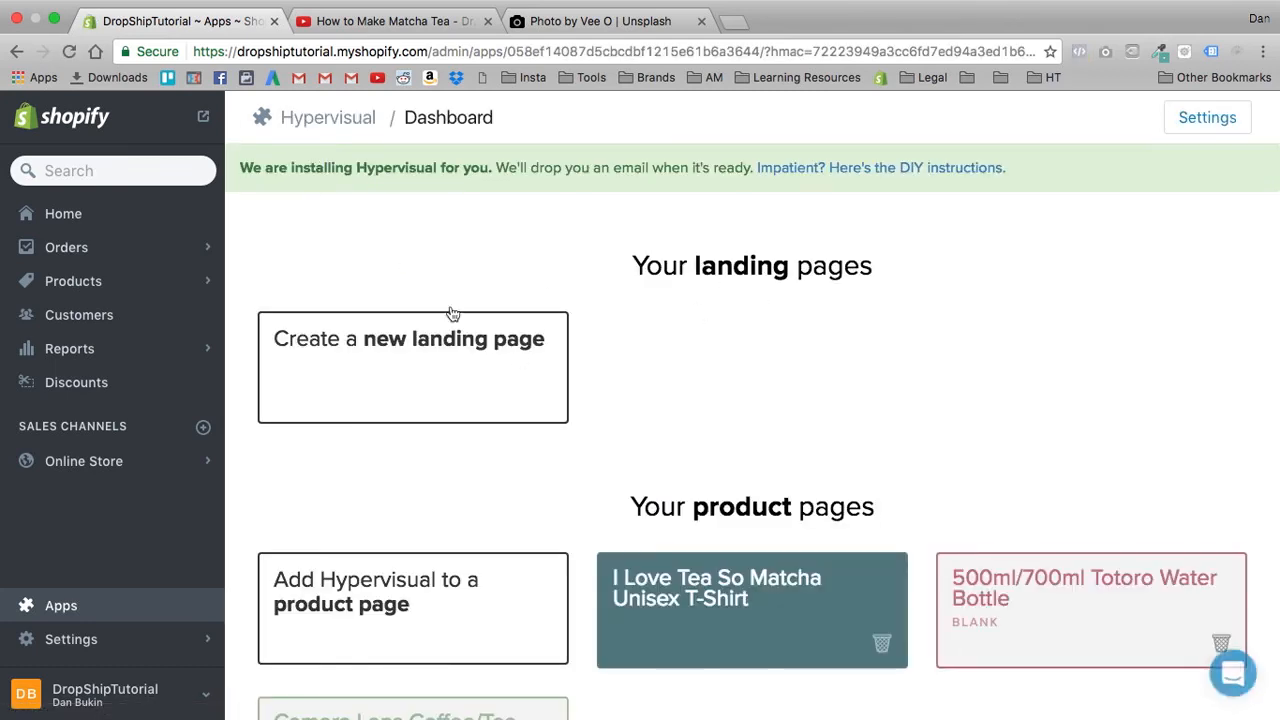
left_click(433, 363)
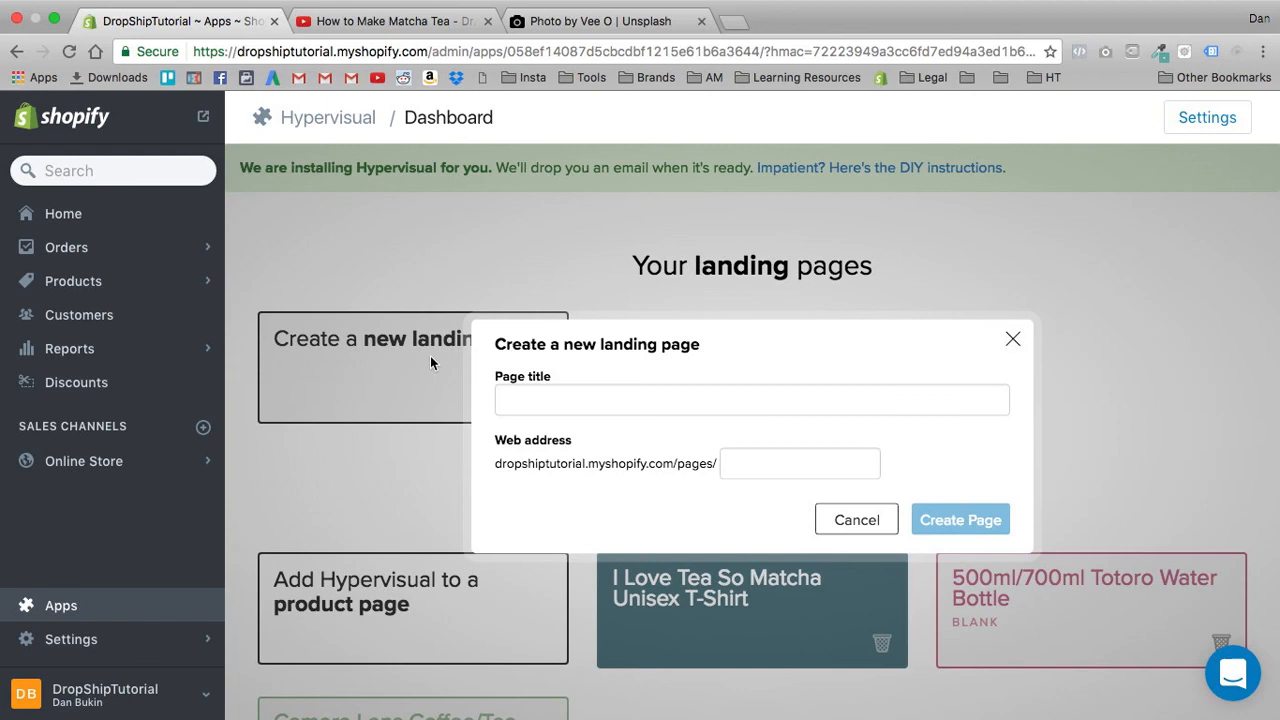
left_click(538, 396)
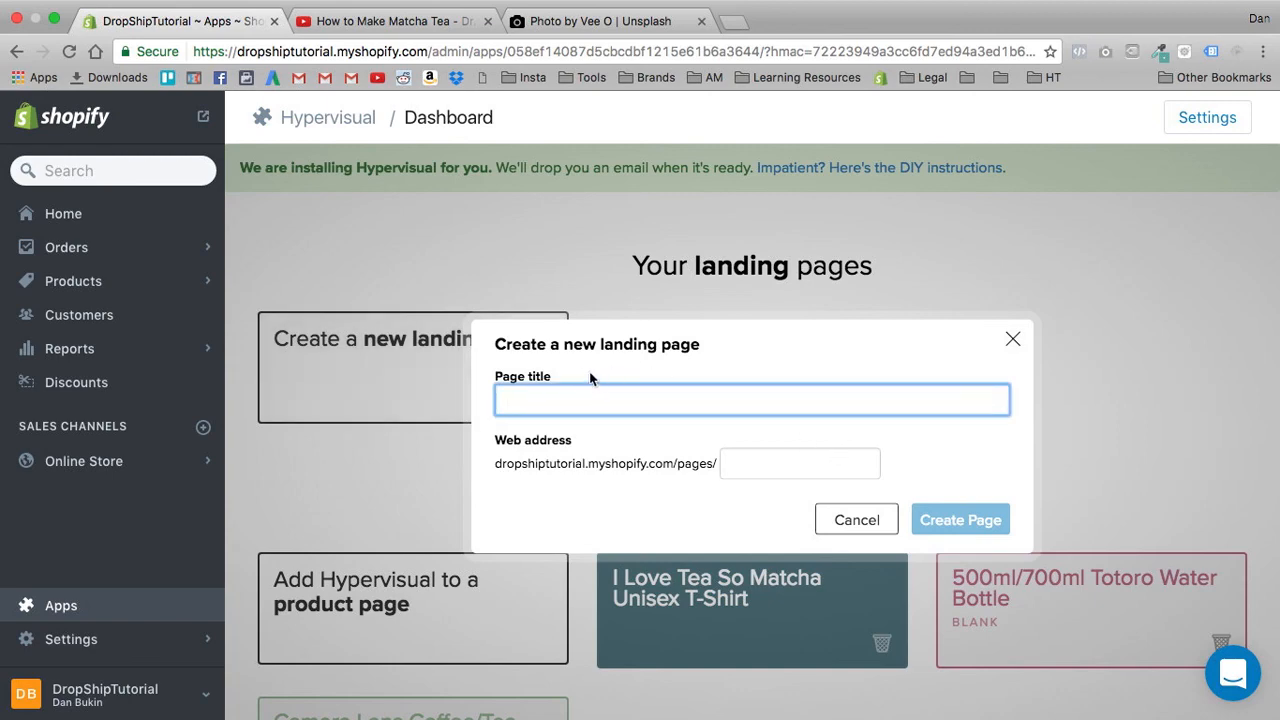
left_click(1017, 339)
- Browse the inspiration examples on the dashboard and open the Anemone product page by Gemini Parfums
scroll(772, 330, "down", 10)
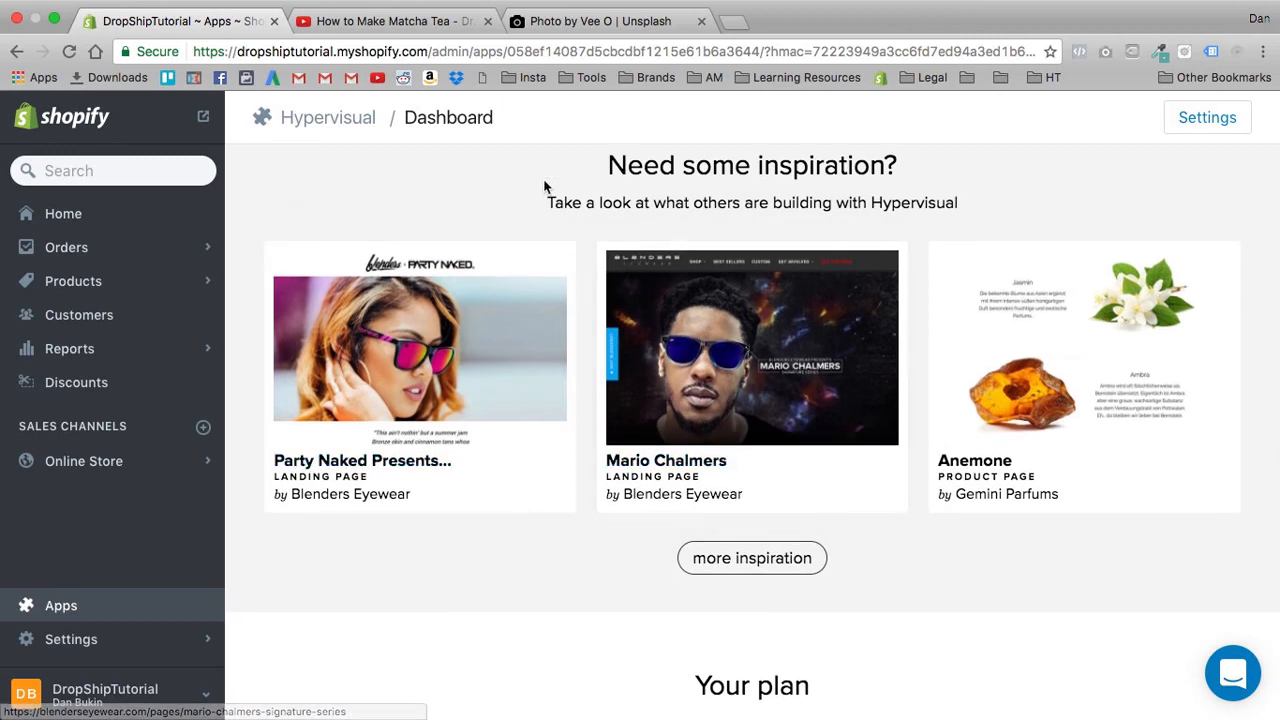
scroll(520, 213, "down", 1)
scroll(500, 260, "down", 1)
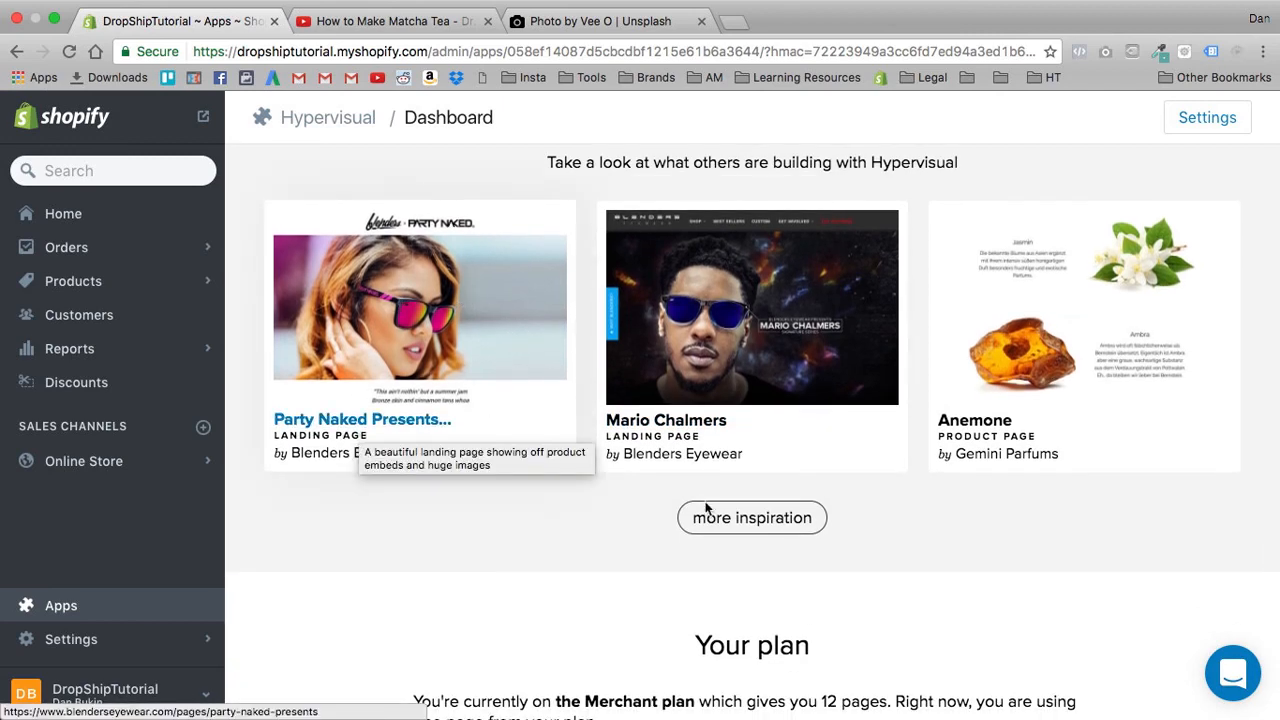
left_click(1042, 342)
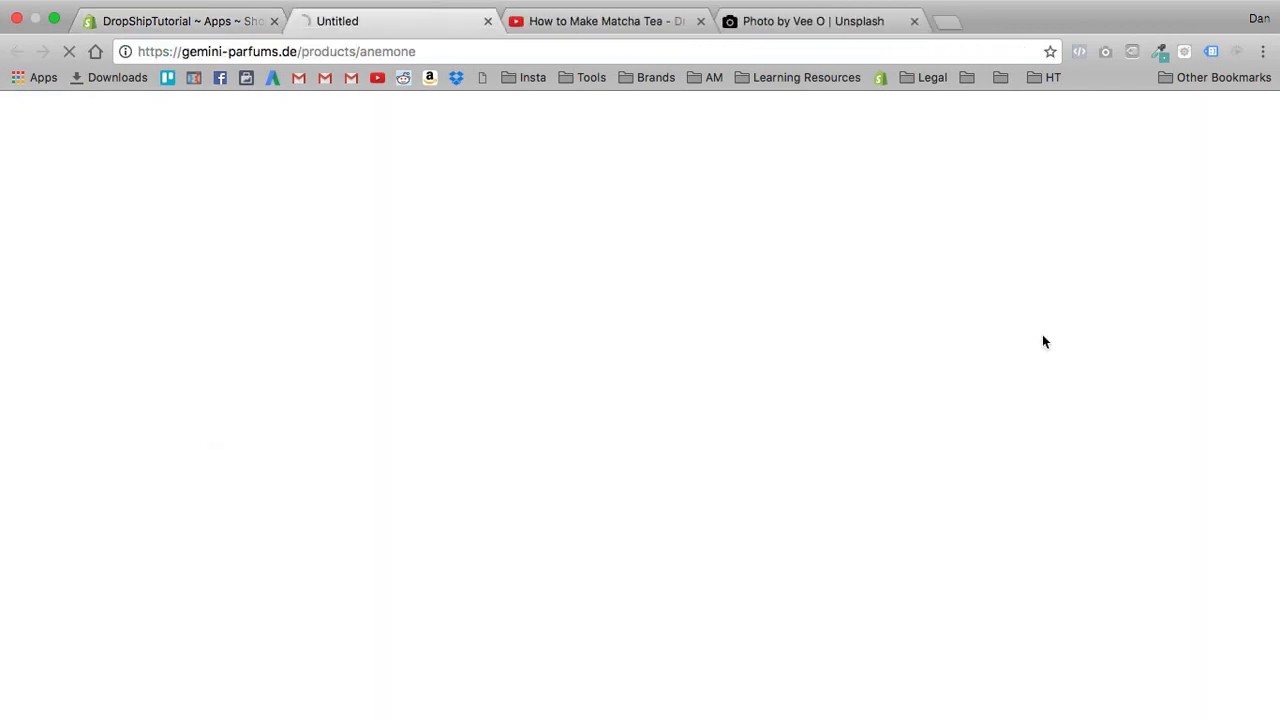
- Examine the Anemone product page's layout, including the product details, the Jasmin, Ambra and Holznoten image-and-text sections, and the fragrance notes
scroll(605, 345, "down", 5)
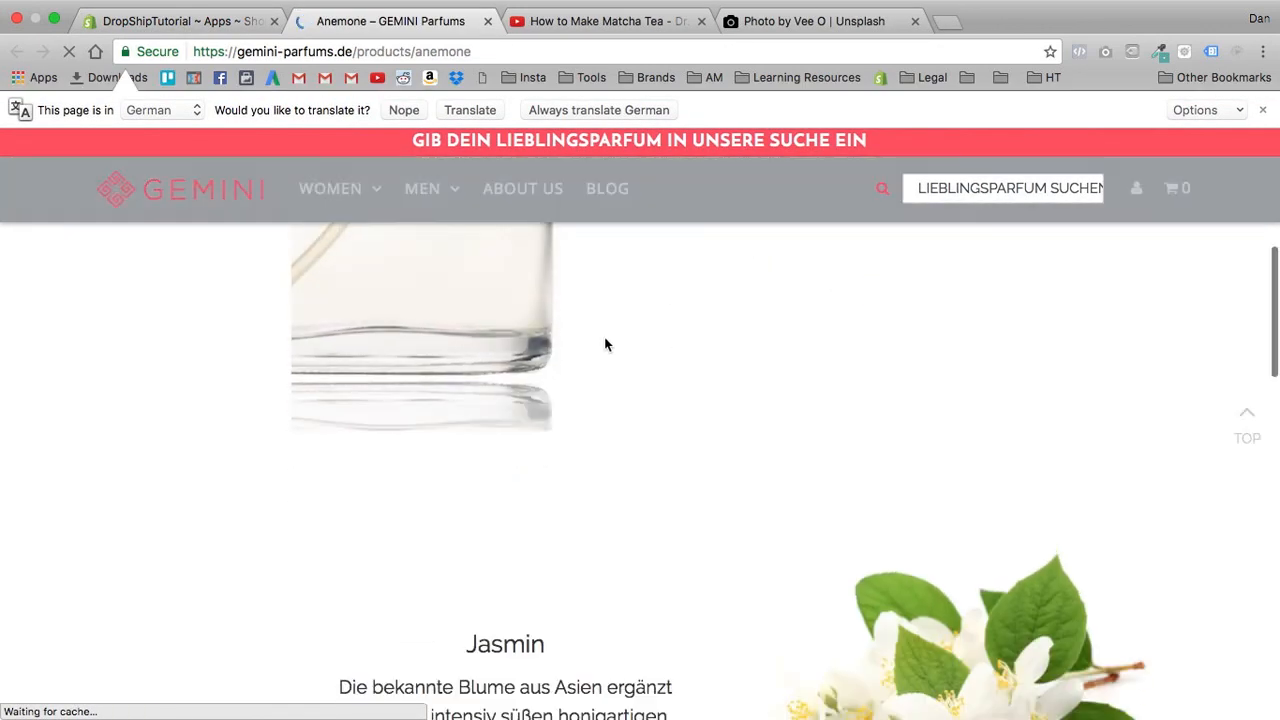
scroll(605, 345, "up", 10)
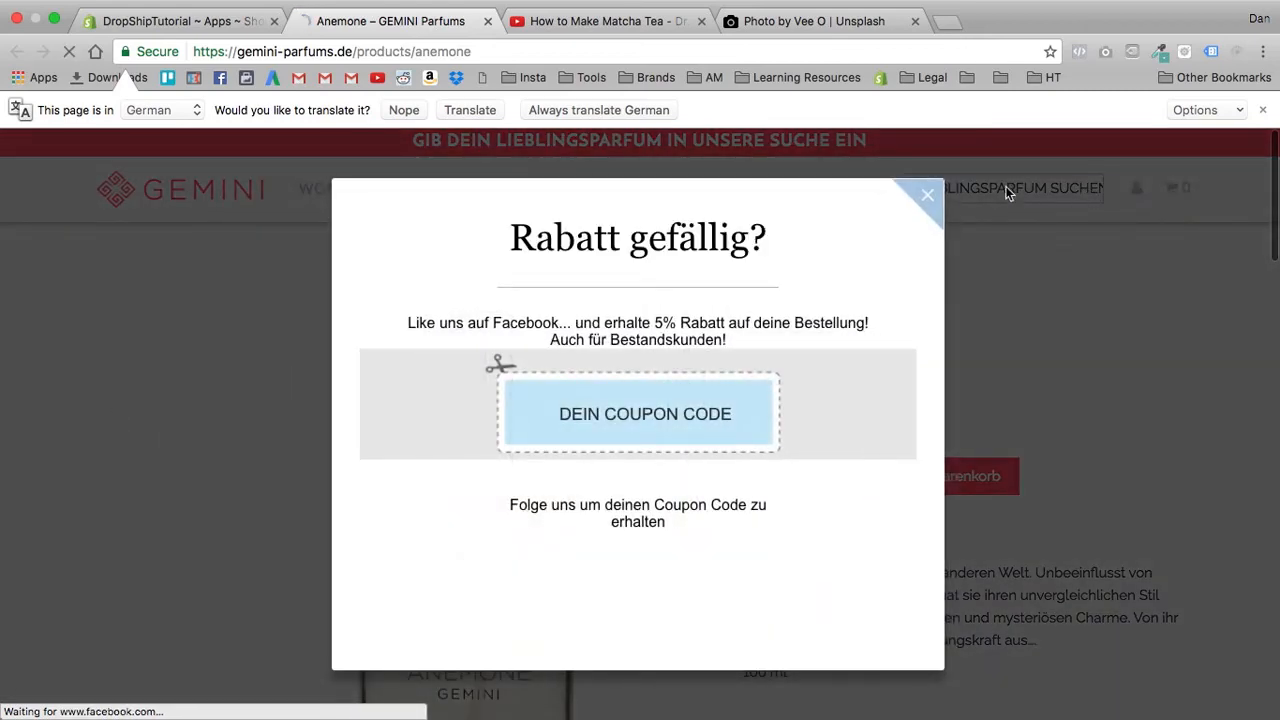
left_click(1007, 193)
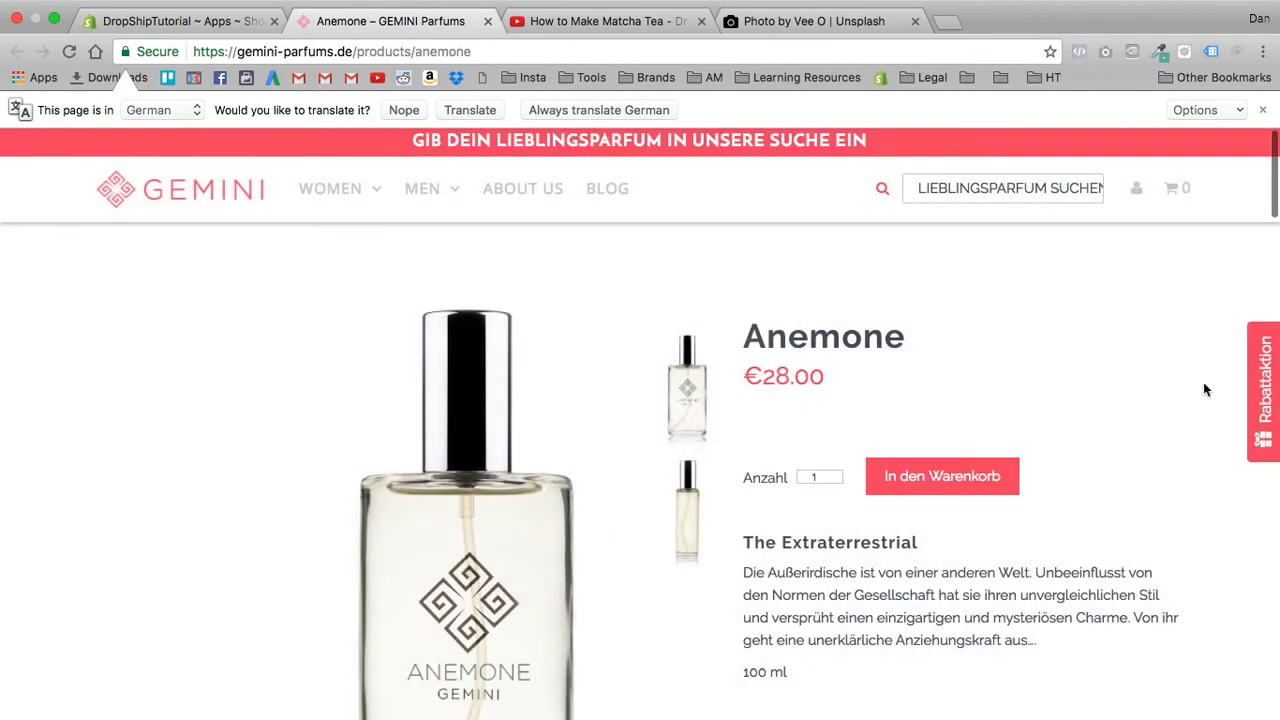
scroll(1111, 463, "down", 10)
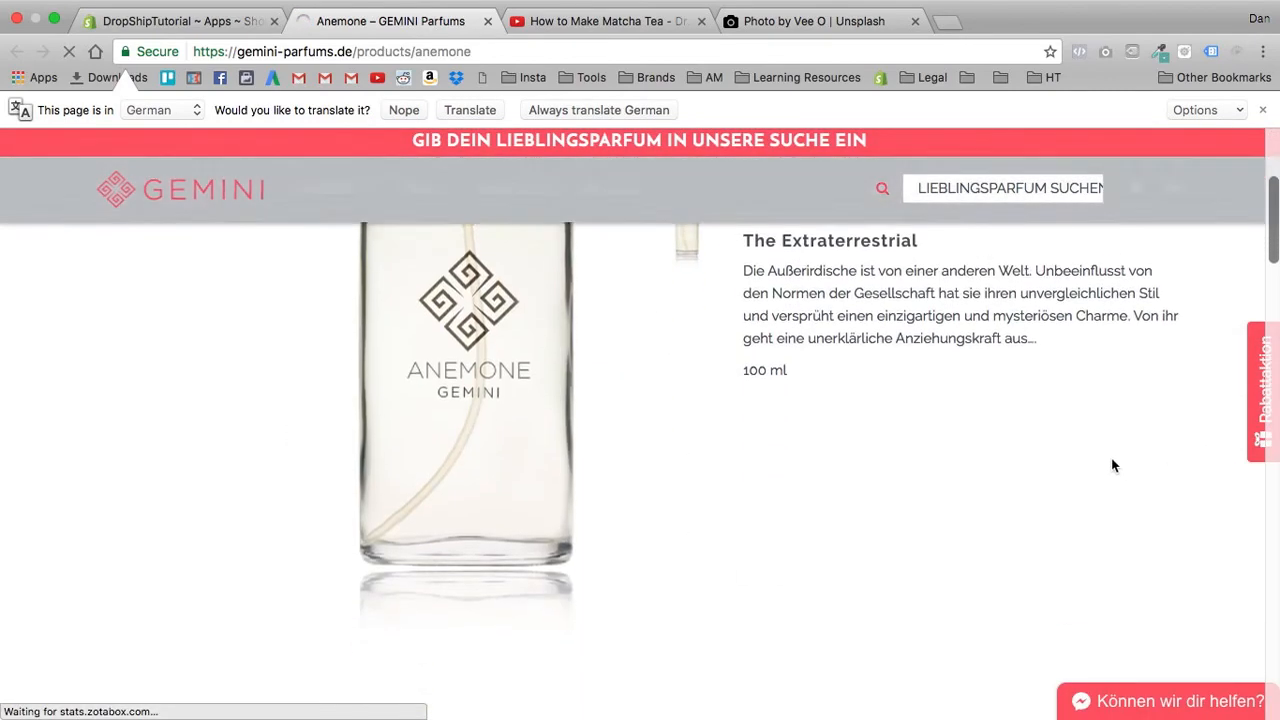
scroll(1062, 338, "up", 4)
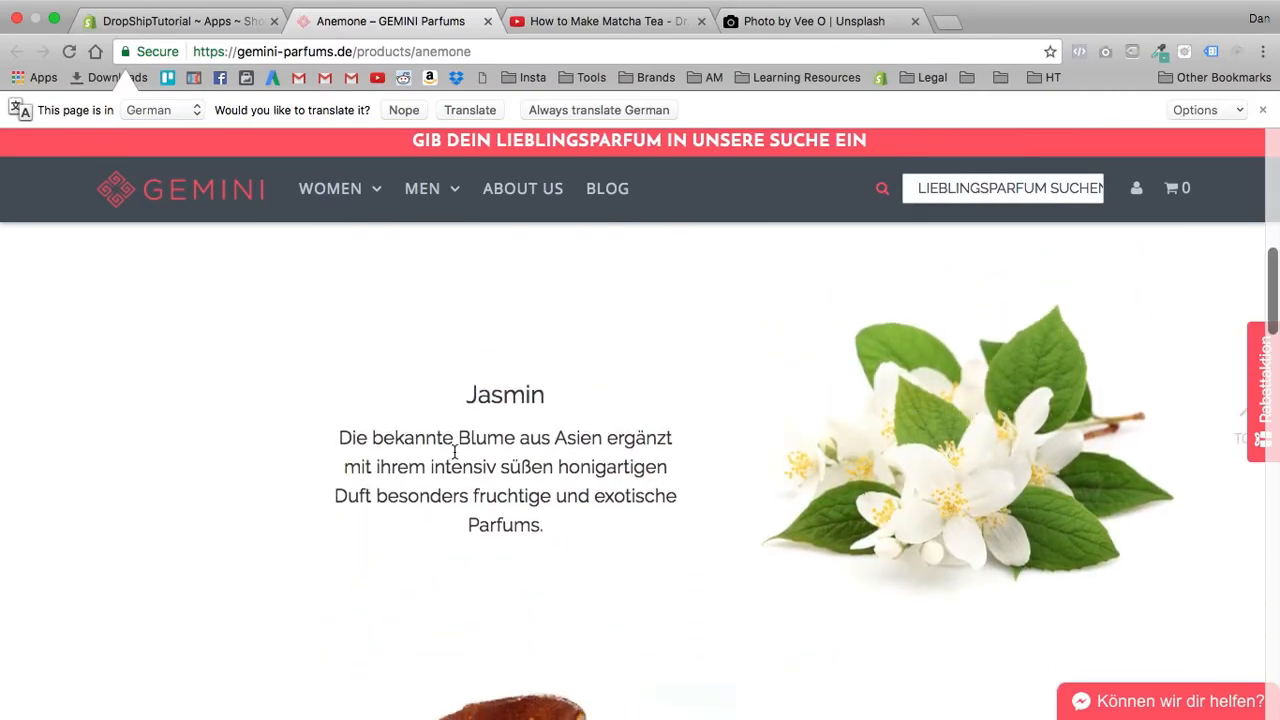
scroll(642, 380, "down", 3)
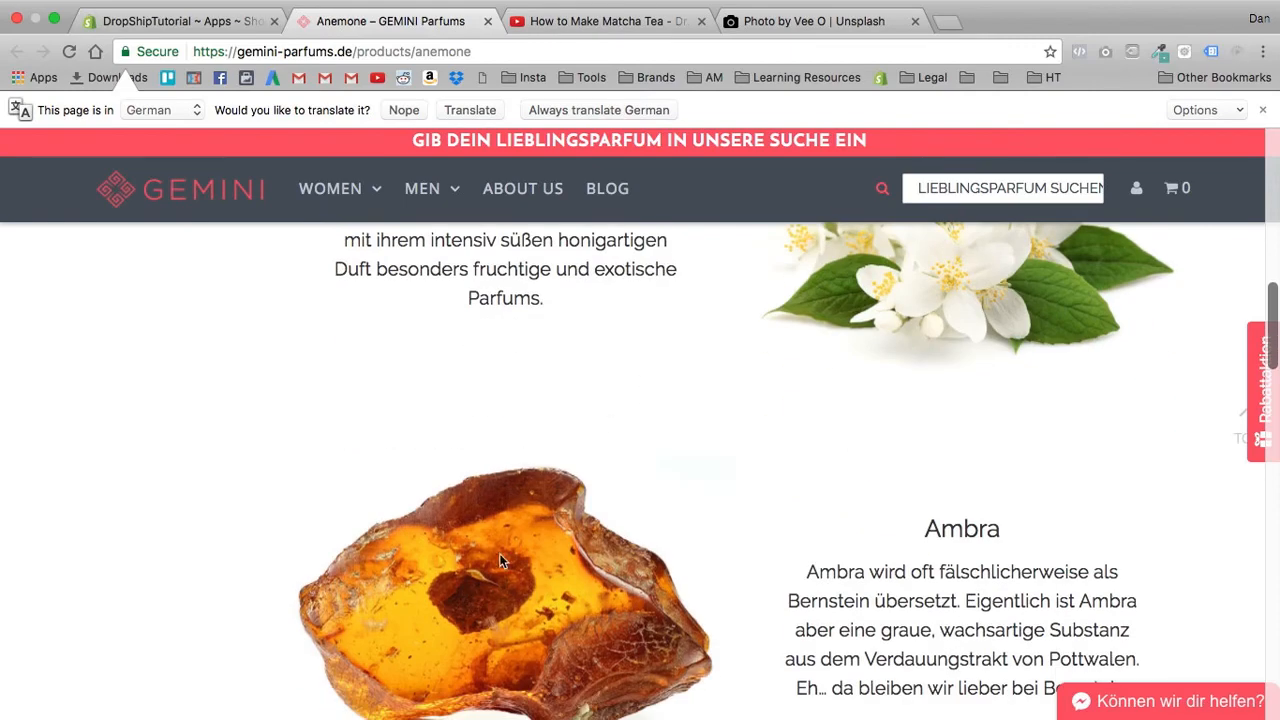
scroll(885, 548, "down", 5)
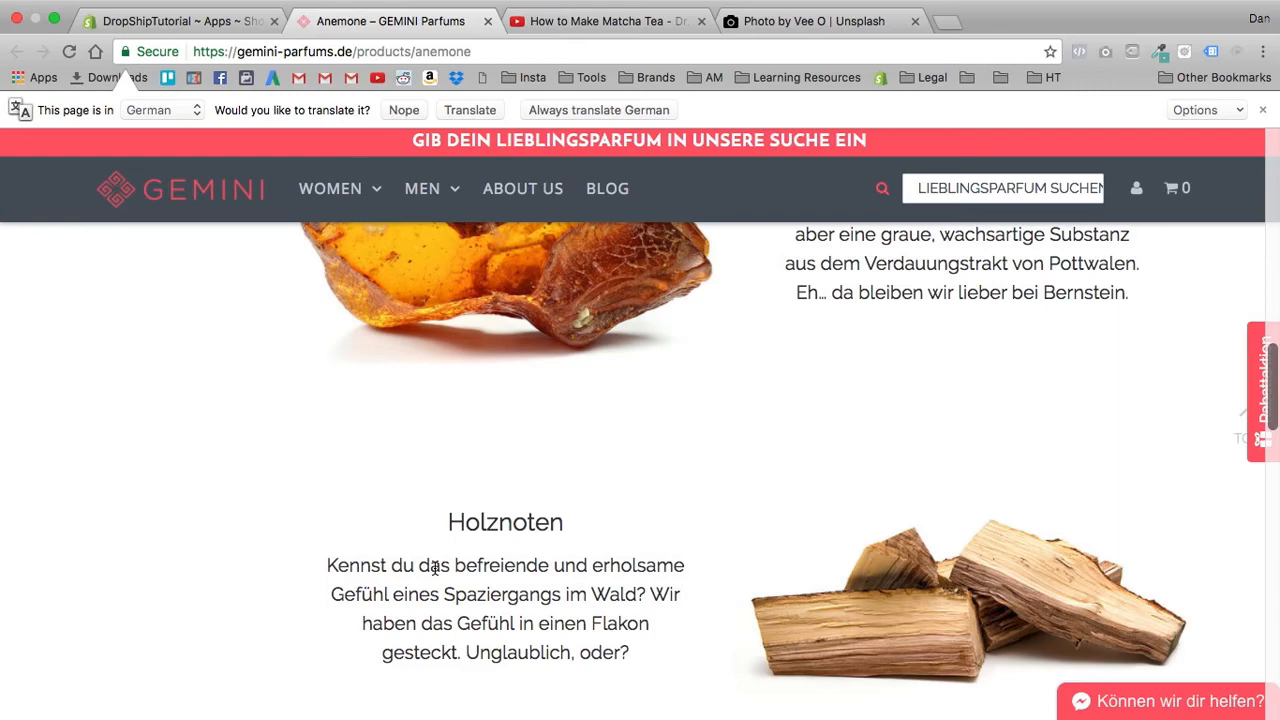
scroll(435, 568, "down", 4)
scroll(514, 471, "up", 3)
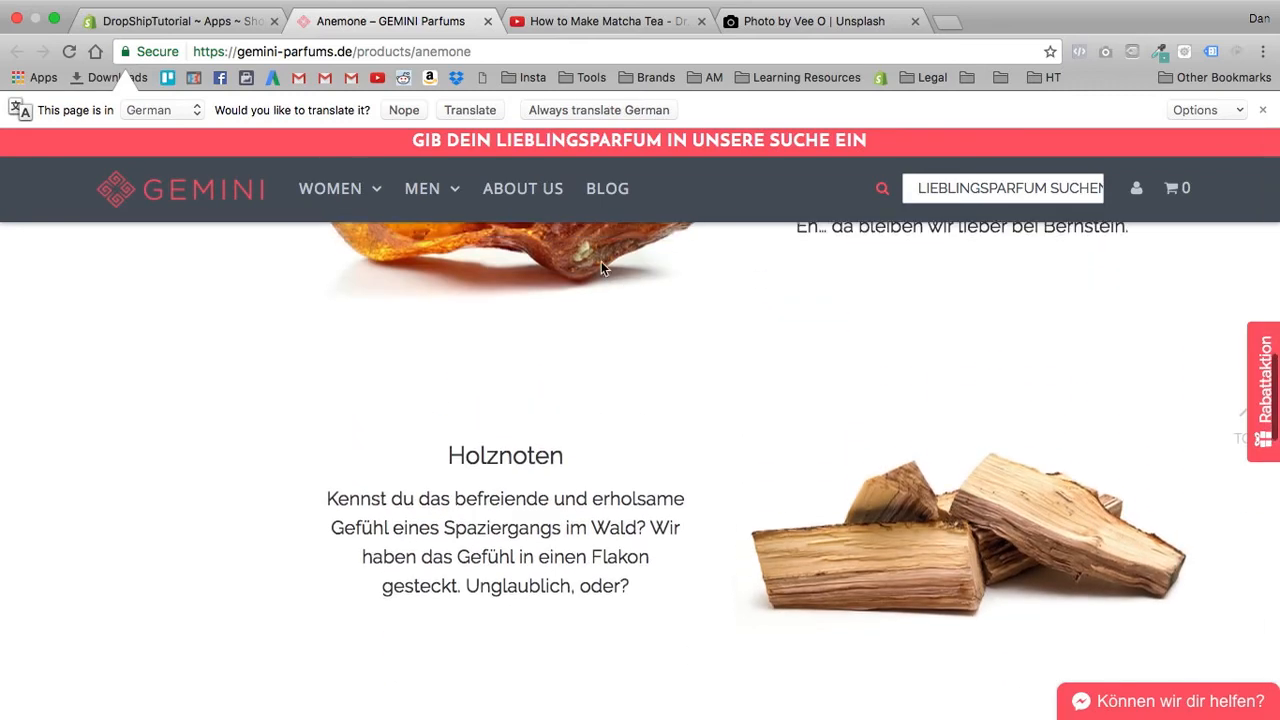
scroll(601, 268, "up", 8)
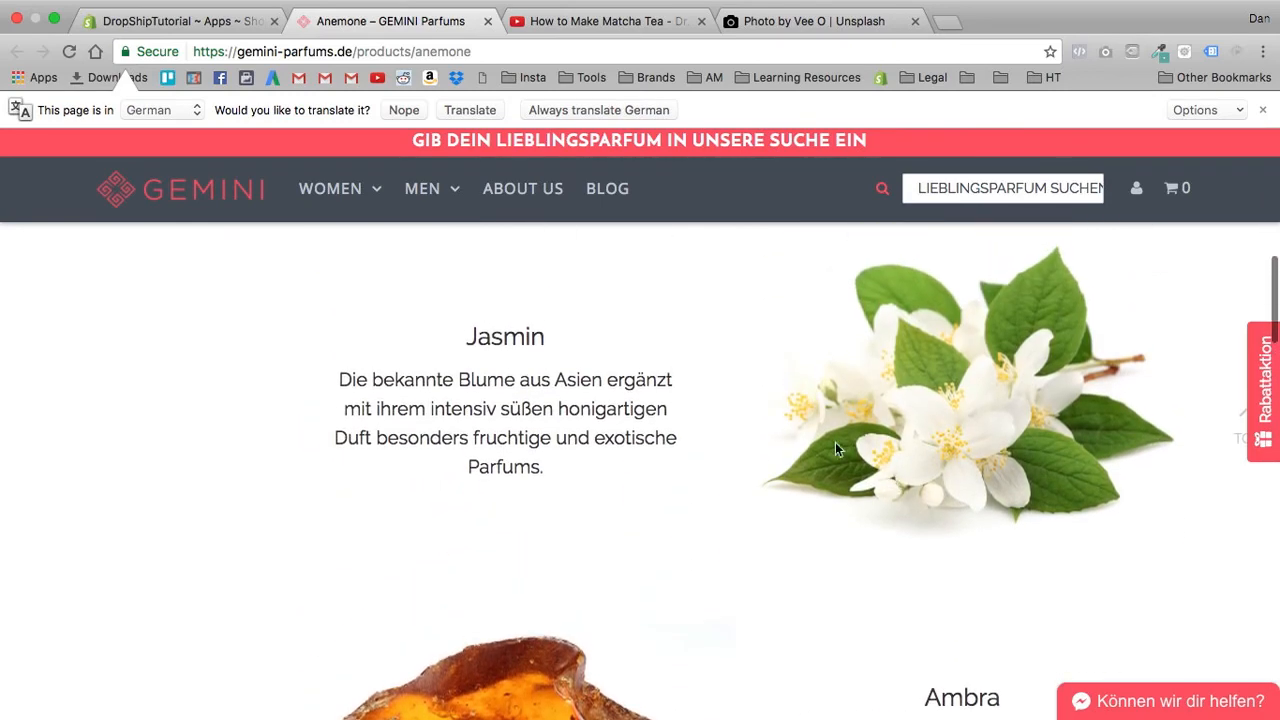
scroll(835, 442, "up", 10)
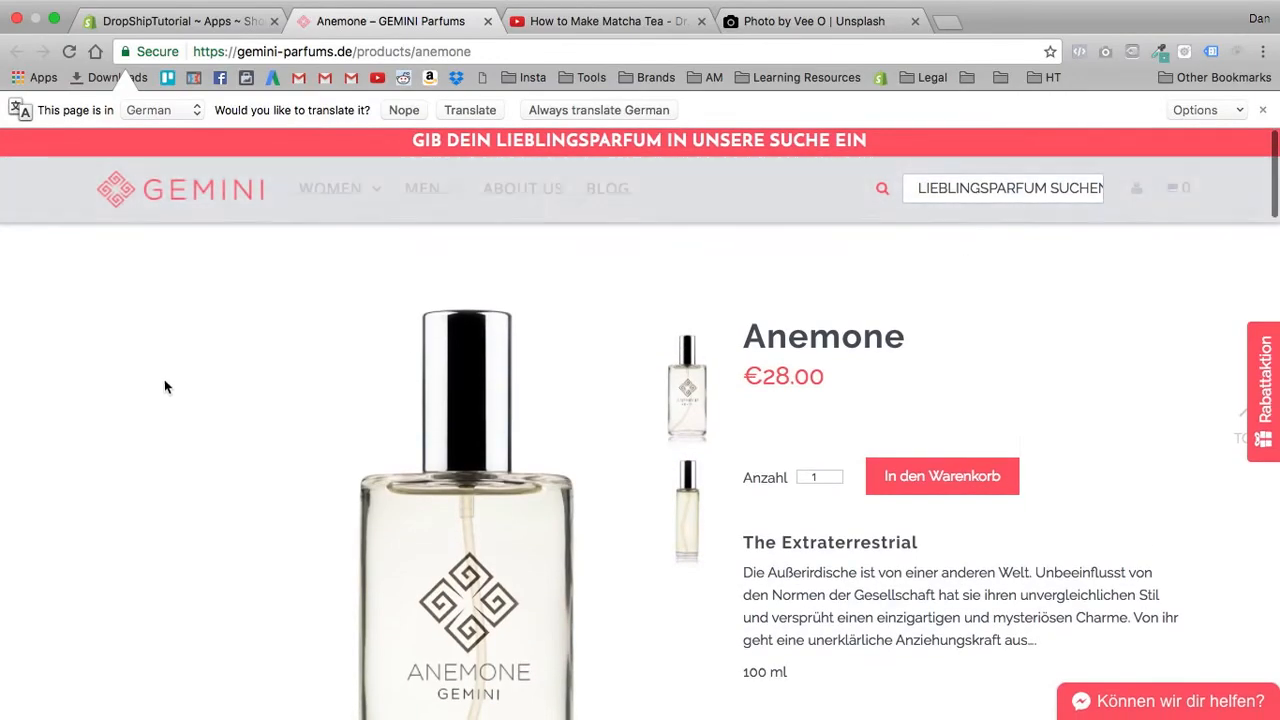
scroll(189, 380, "down", 15)
scroll(223, 369, "up", 15)
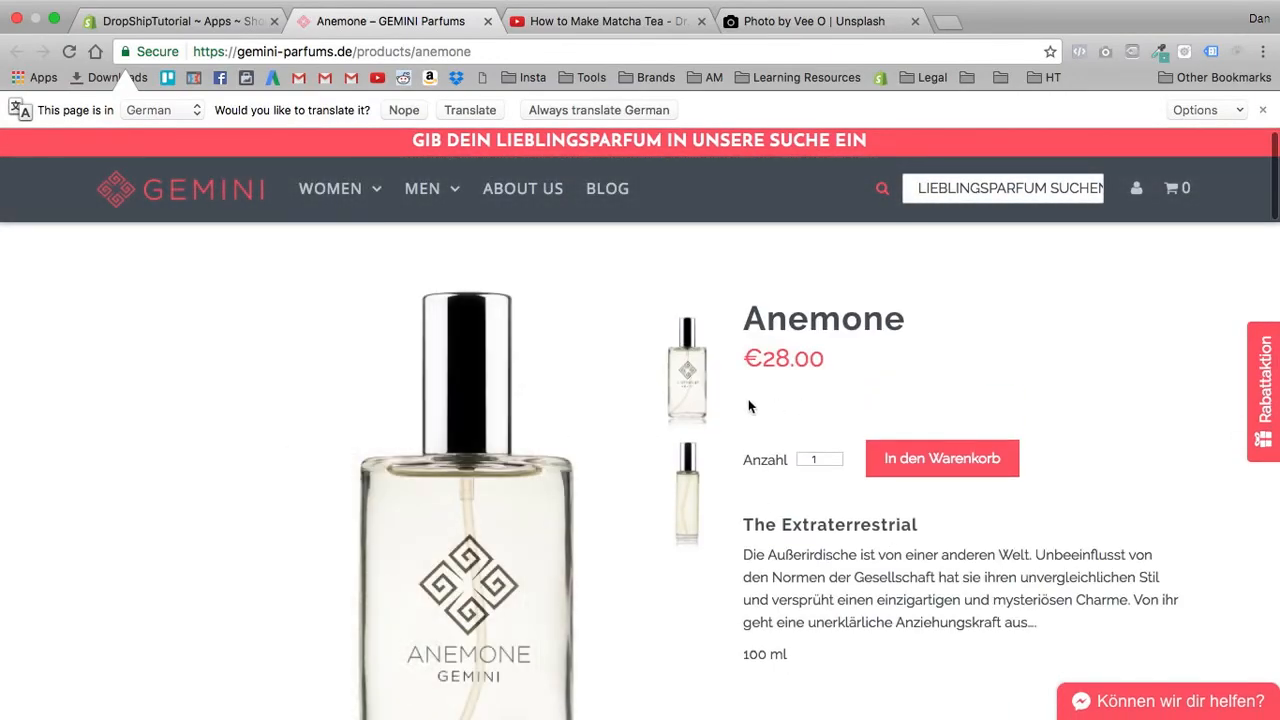
scroll(630, 363, "down", 15)
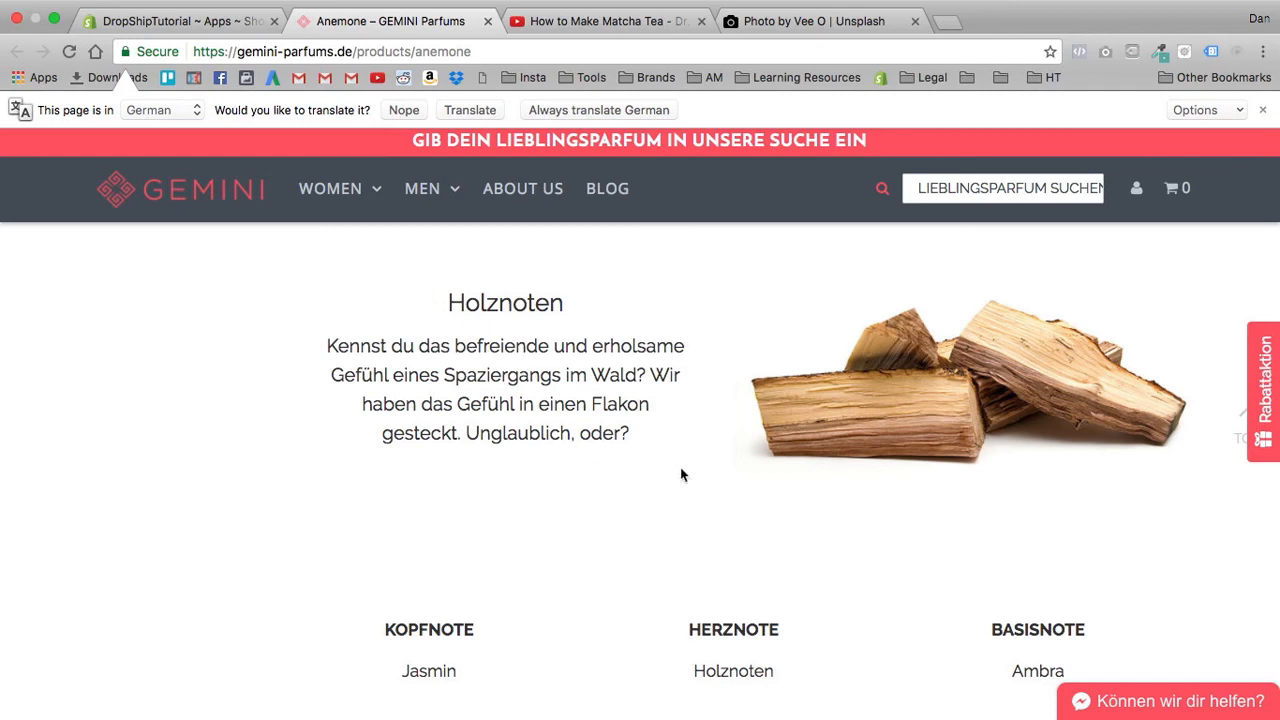
scroll(586, 466, "up", 15)
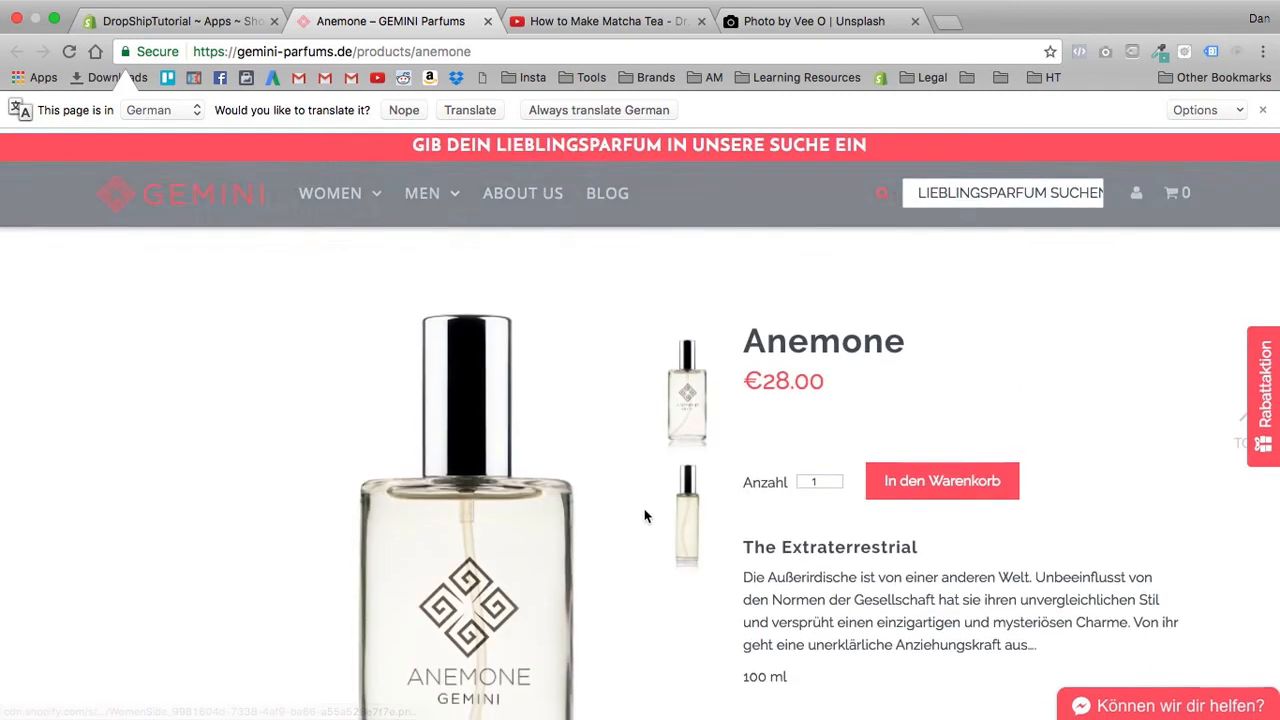
scroll(650, 517, "down", 4)
scroll(650, 517, "down", 5)
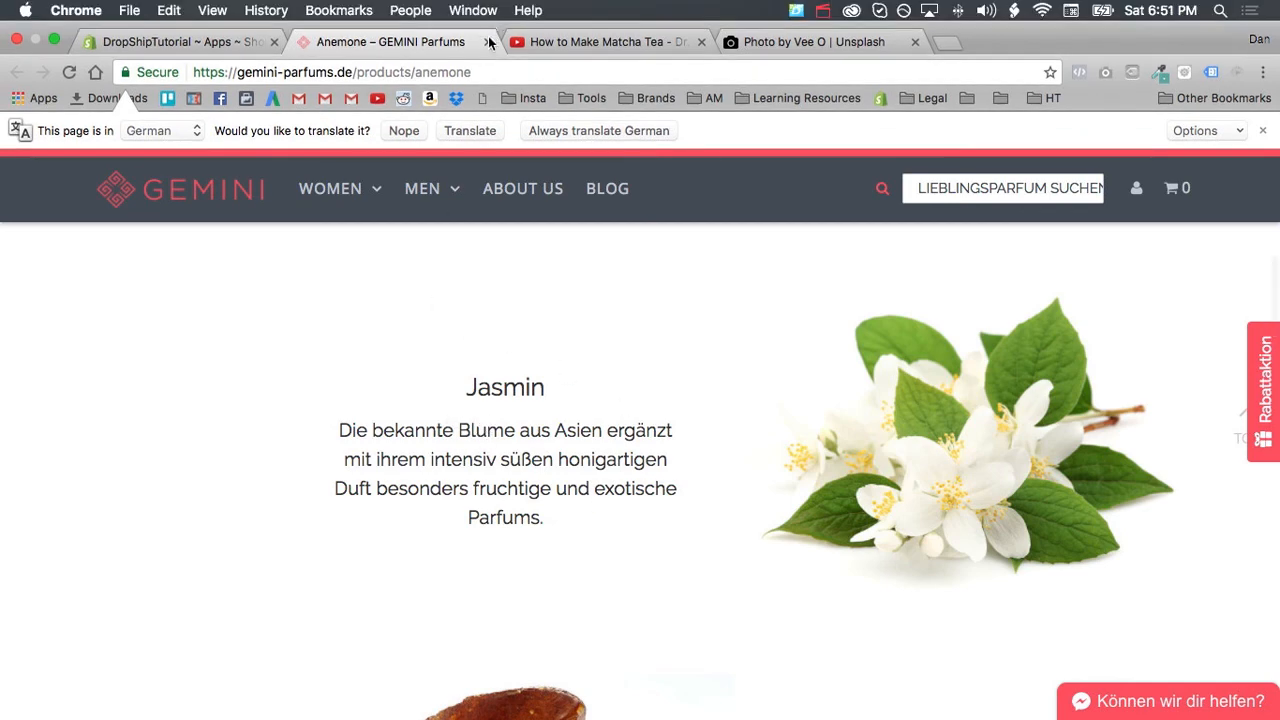
- Close the Anemone example page and open the DIY installation instructions from the Hypervisual dashboard
left_click(487, 41)
scroll(554, 171, "up", 3)
scroll(590, 200, "up", 10)
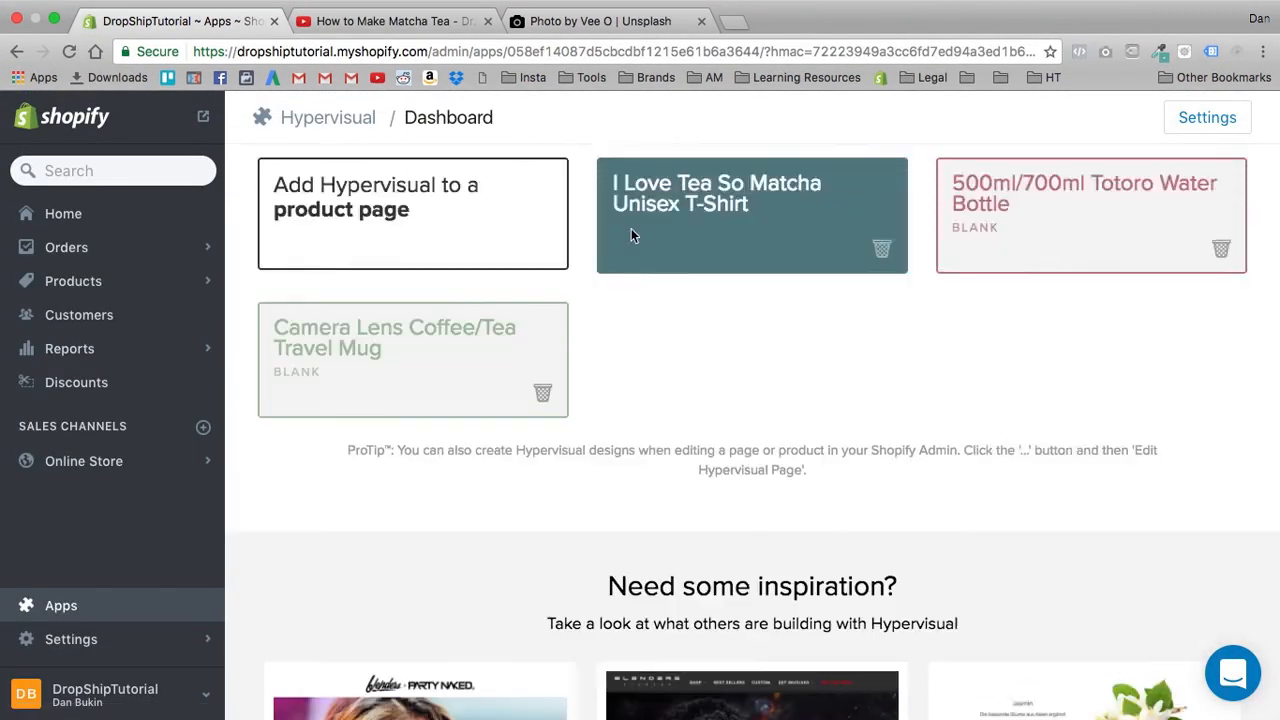
left_click(820, 171)
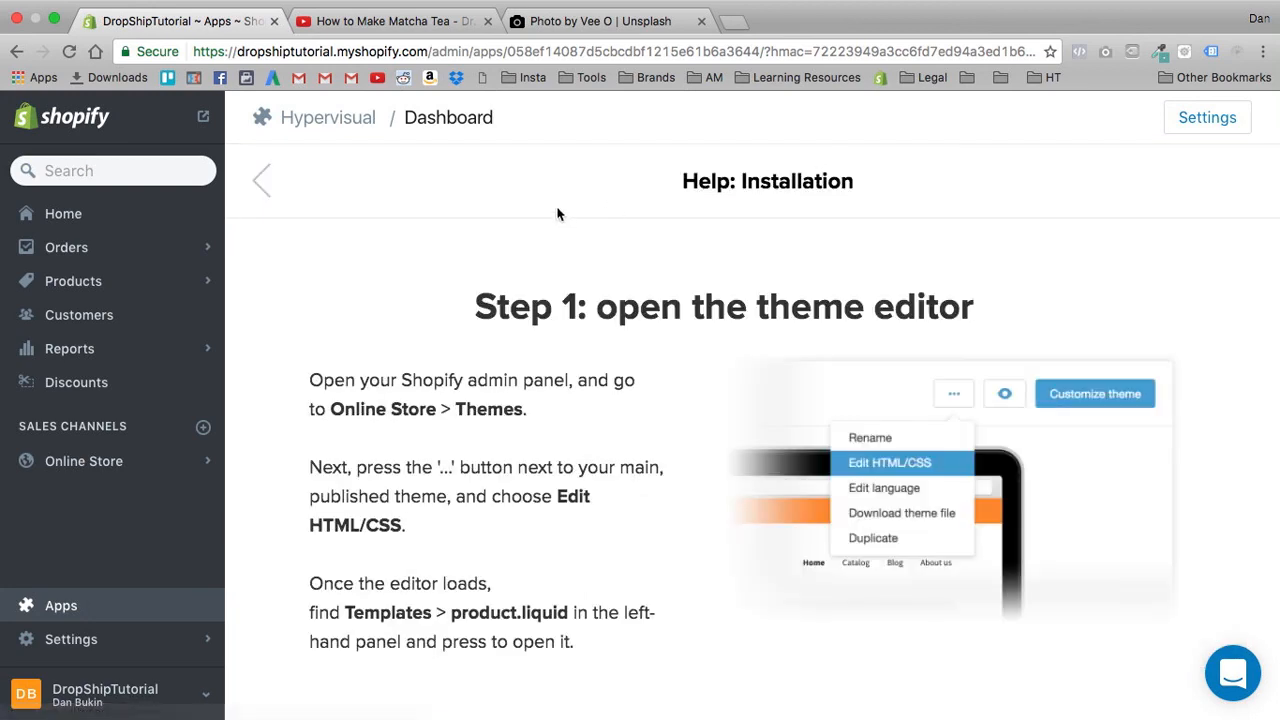
- Read the installation help's code snippet step and highlight the {% include 'hypervisual' %} line
scroll(467, 336, "down", 10)
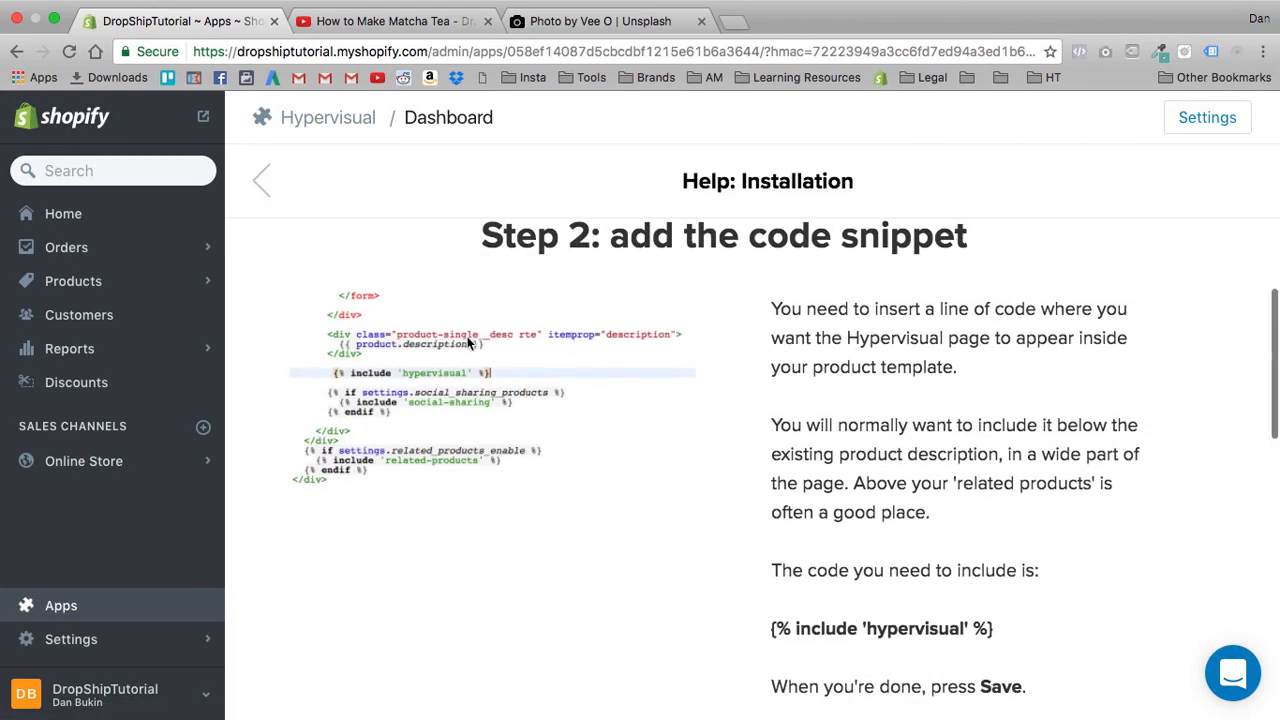
scroll(424, 383, "down", 8)
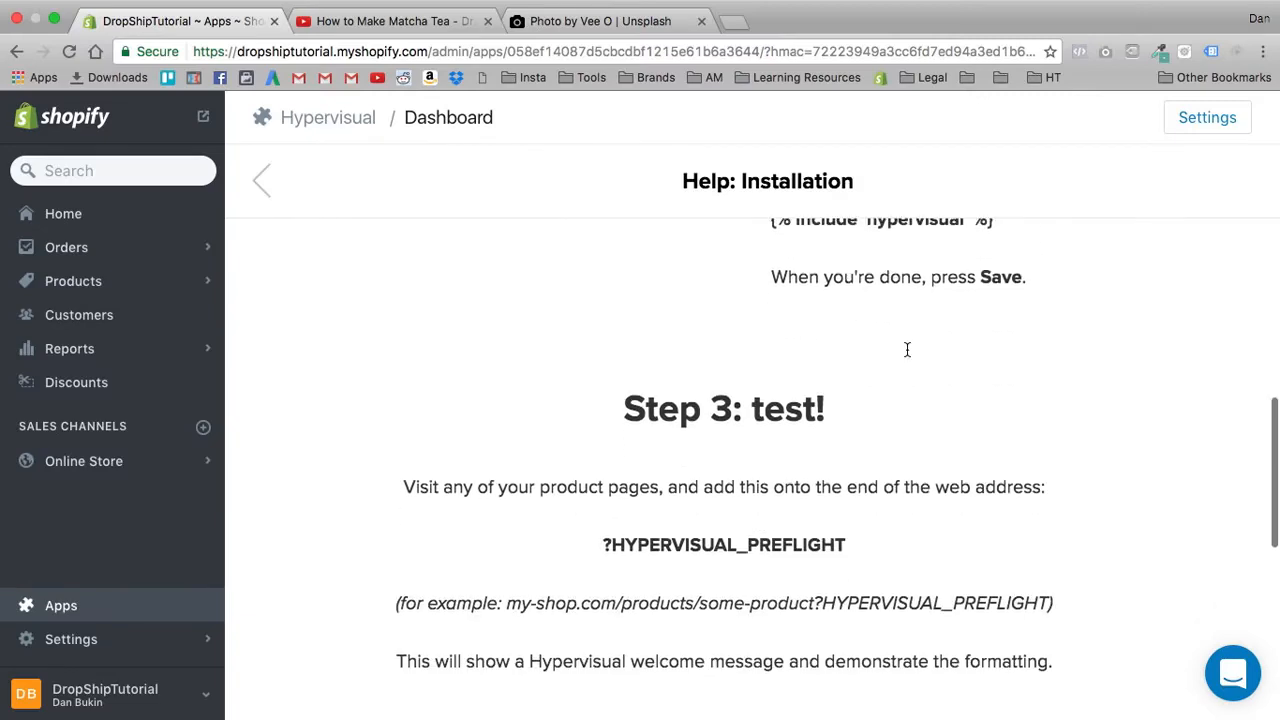
scroll(711, 421, "up", 5)
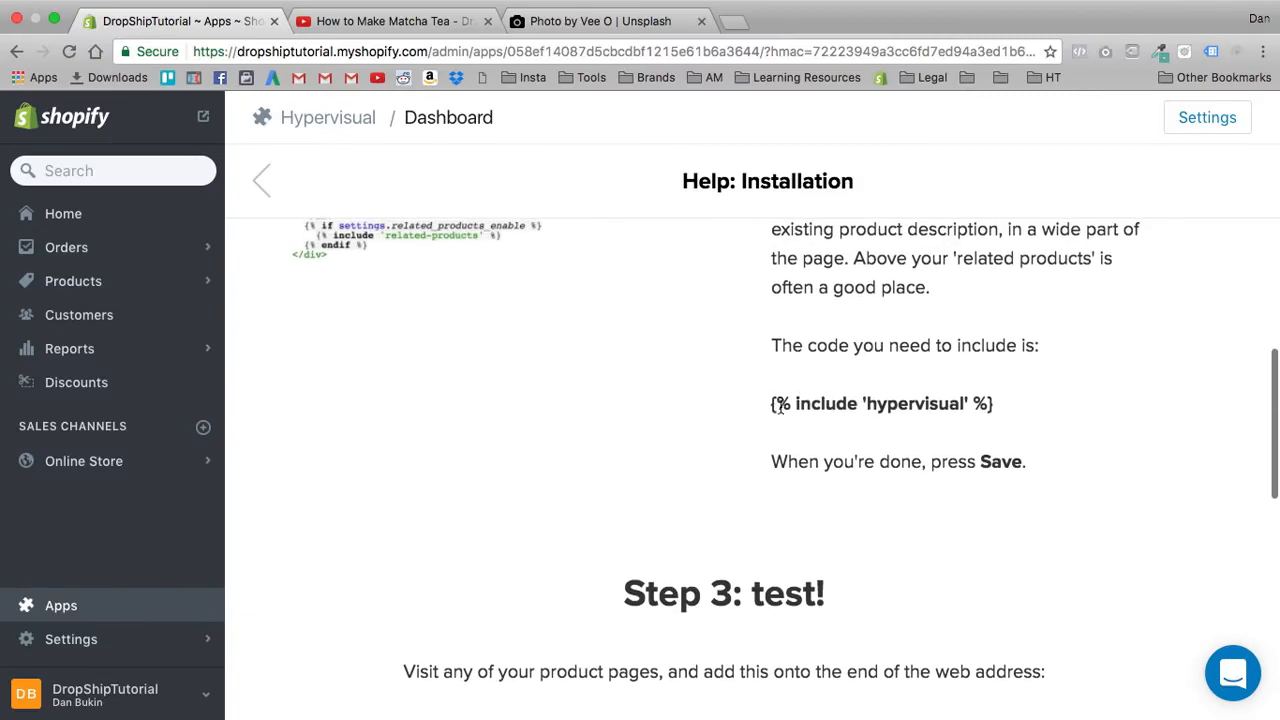
left_click_drag(779, 404, 1071, 403)
left_click(1025, 412)
- Read the installation help's testing step and page template section, and review the theme editor and code snippet steps again
scroll(626, 404, "down", 5)
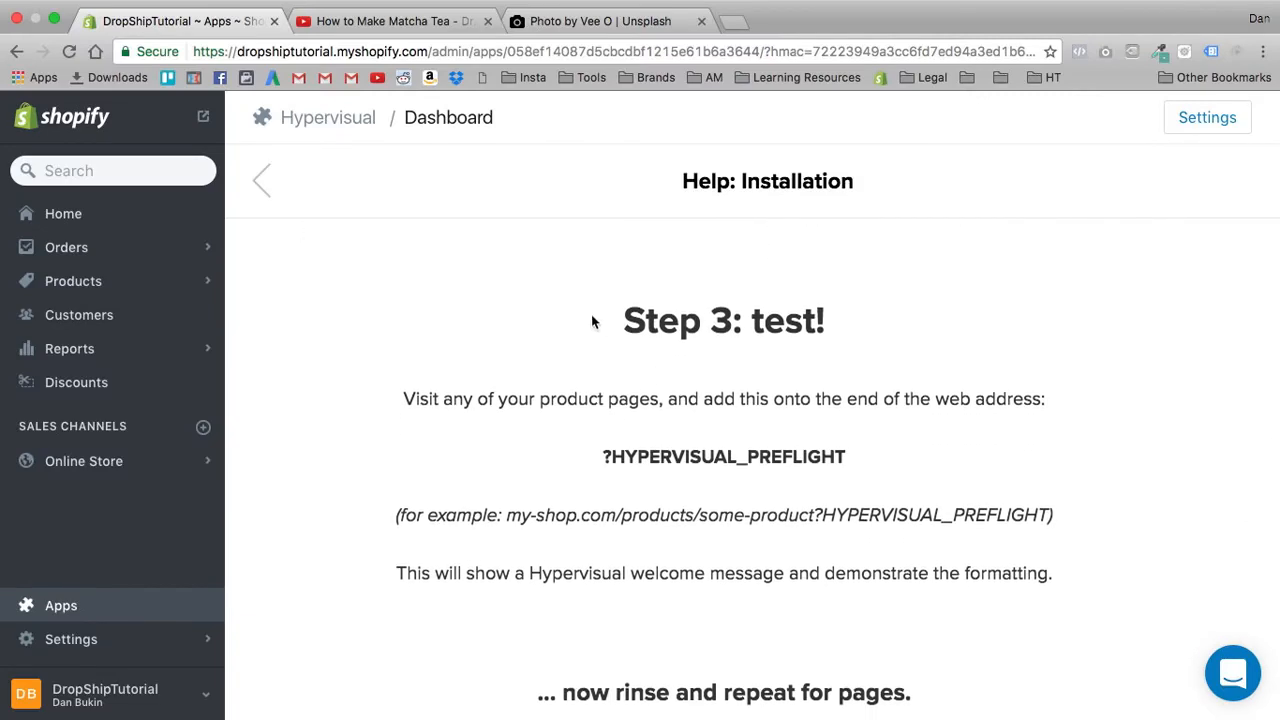
scroll(592, 322, "down", 1)
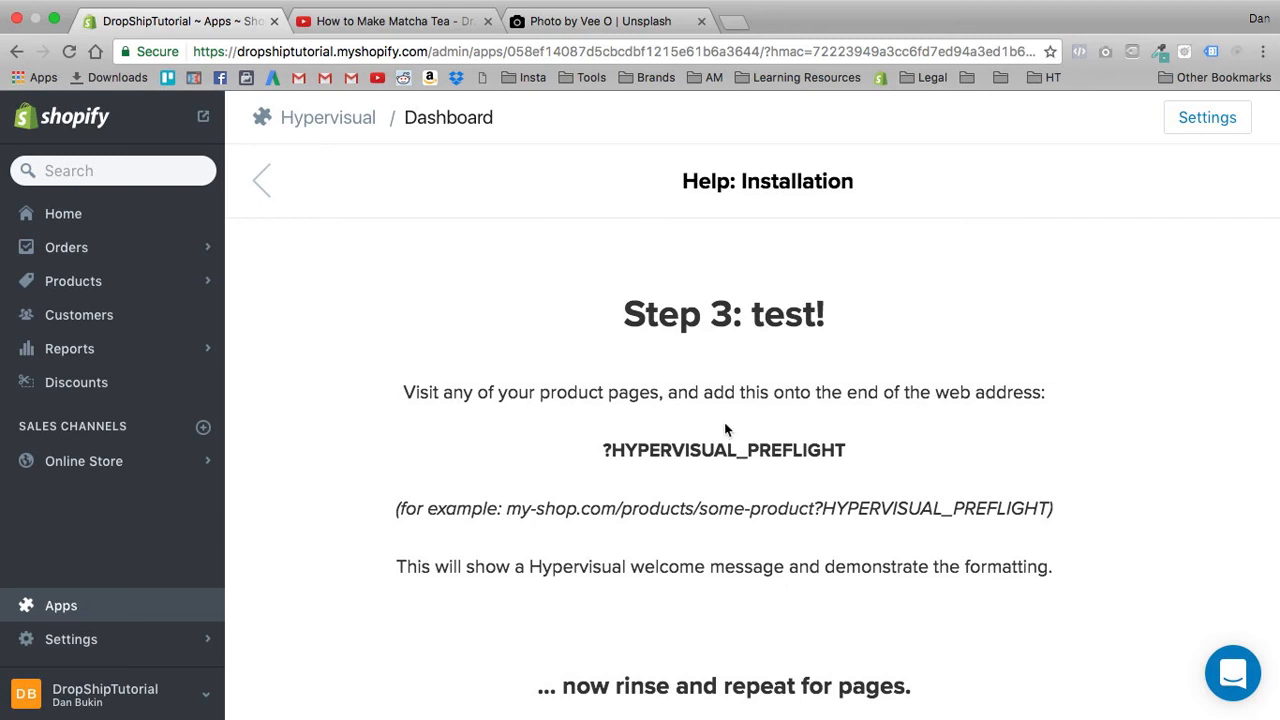
scroll(604, 481, "down", 1)
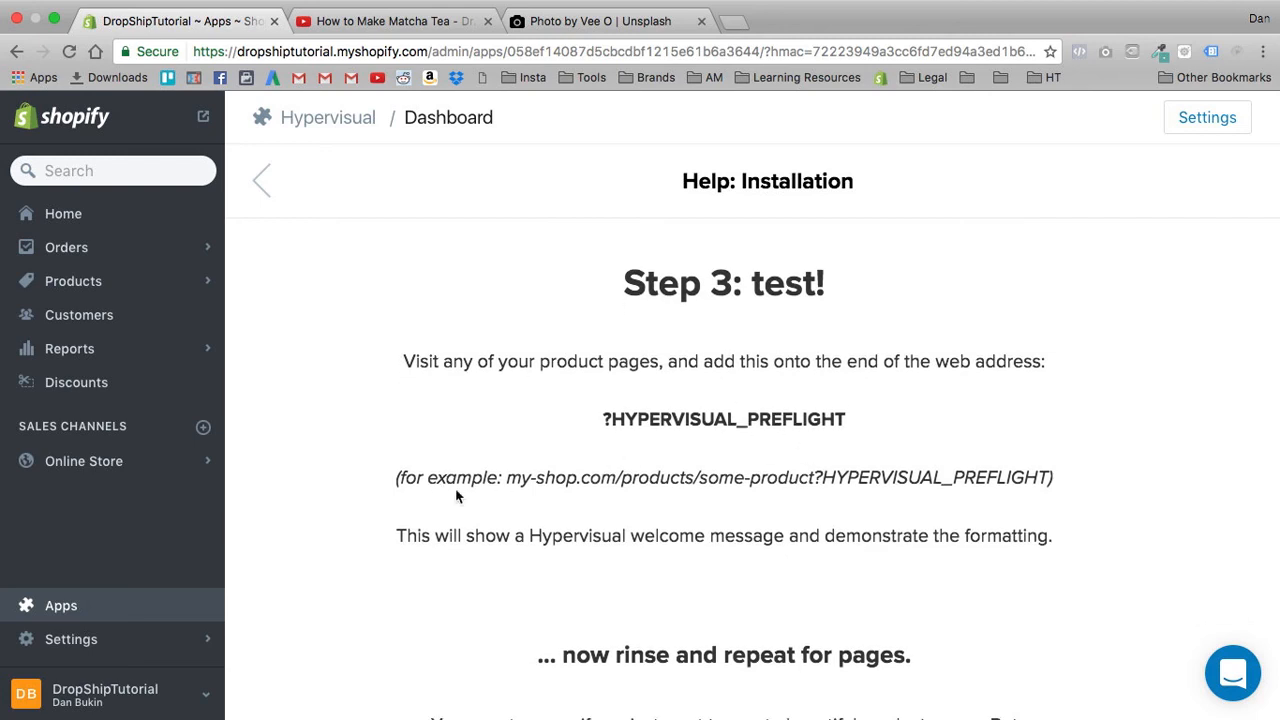
scroll(670, 512, "down", 5)
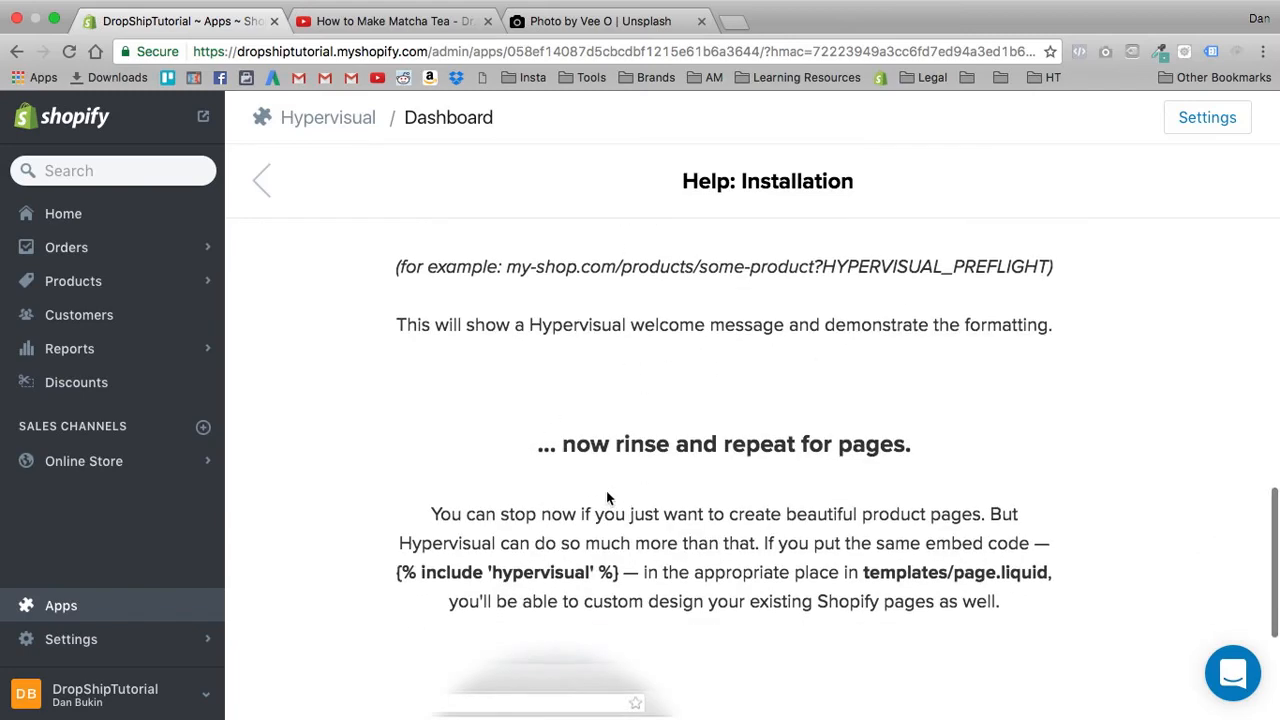
scroll(559, 468, "down", 3)
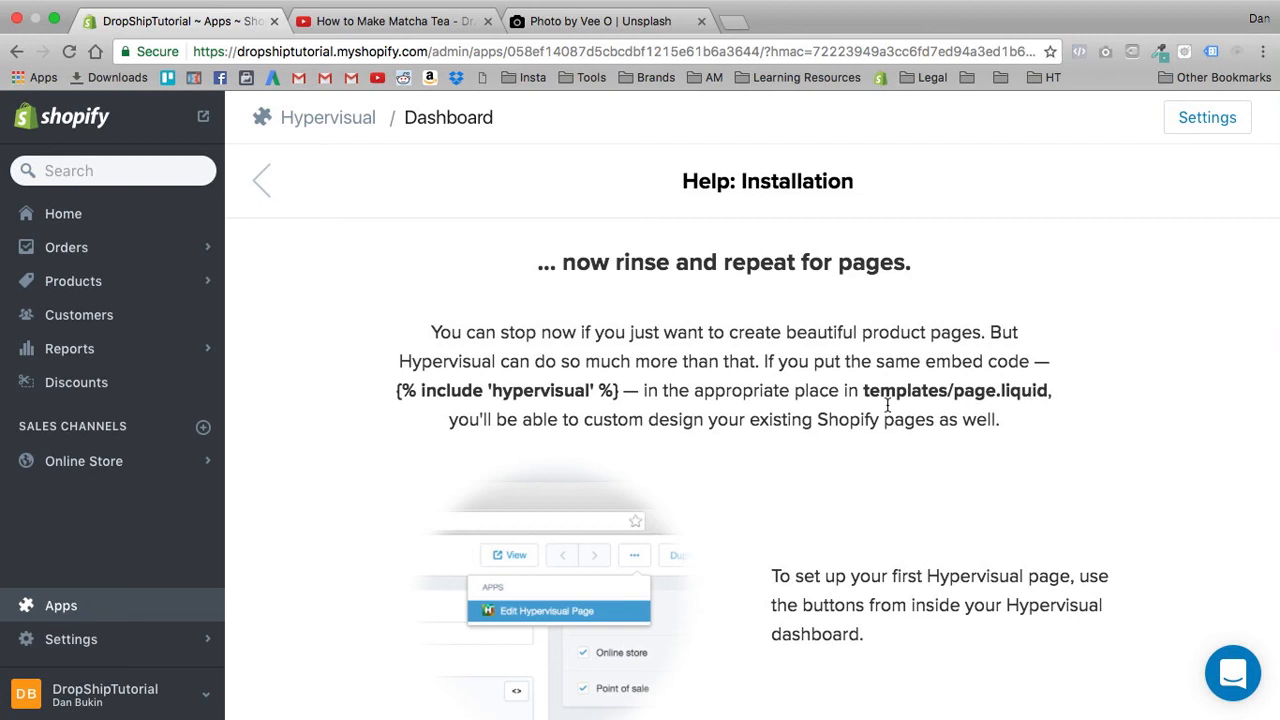
scroll(940, 437, "down", 2)
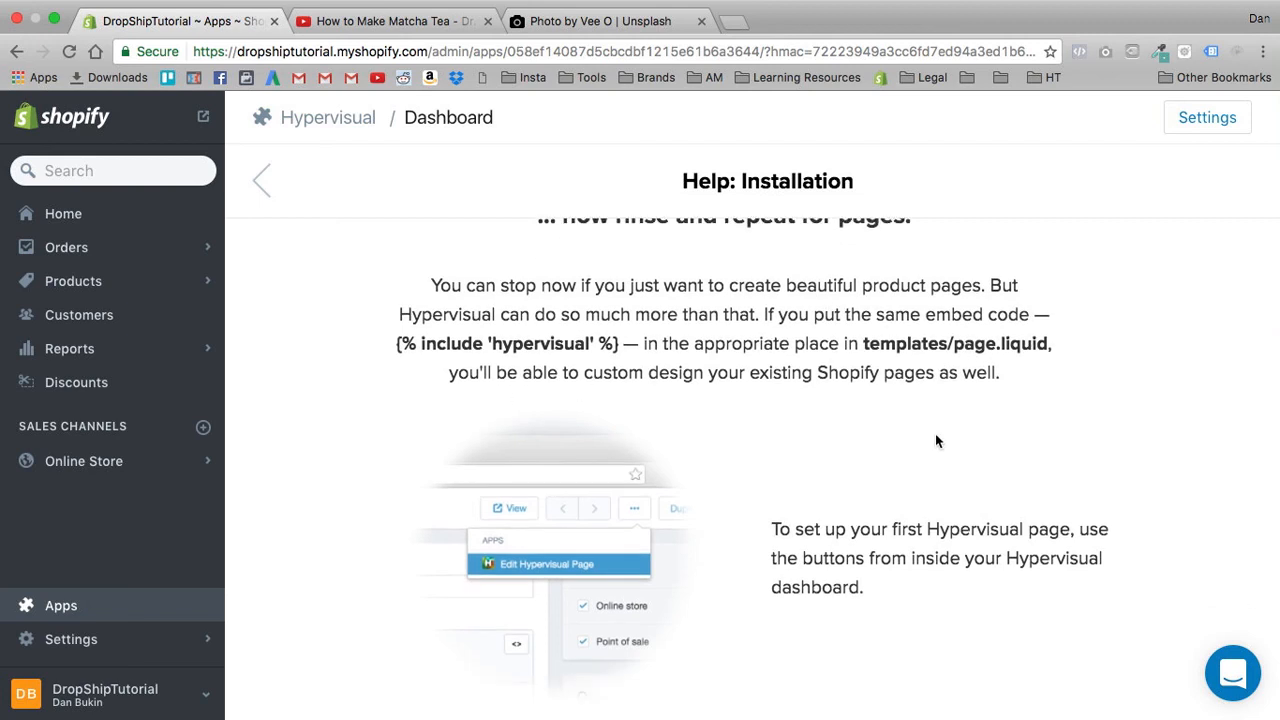
scroll(860, 530, "down", 3)
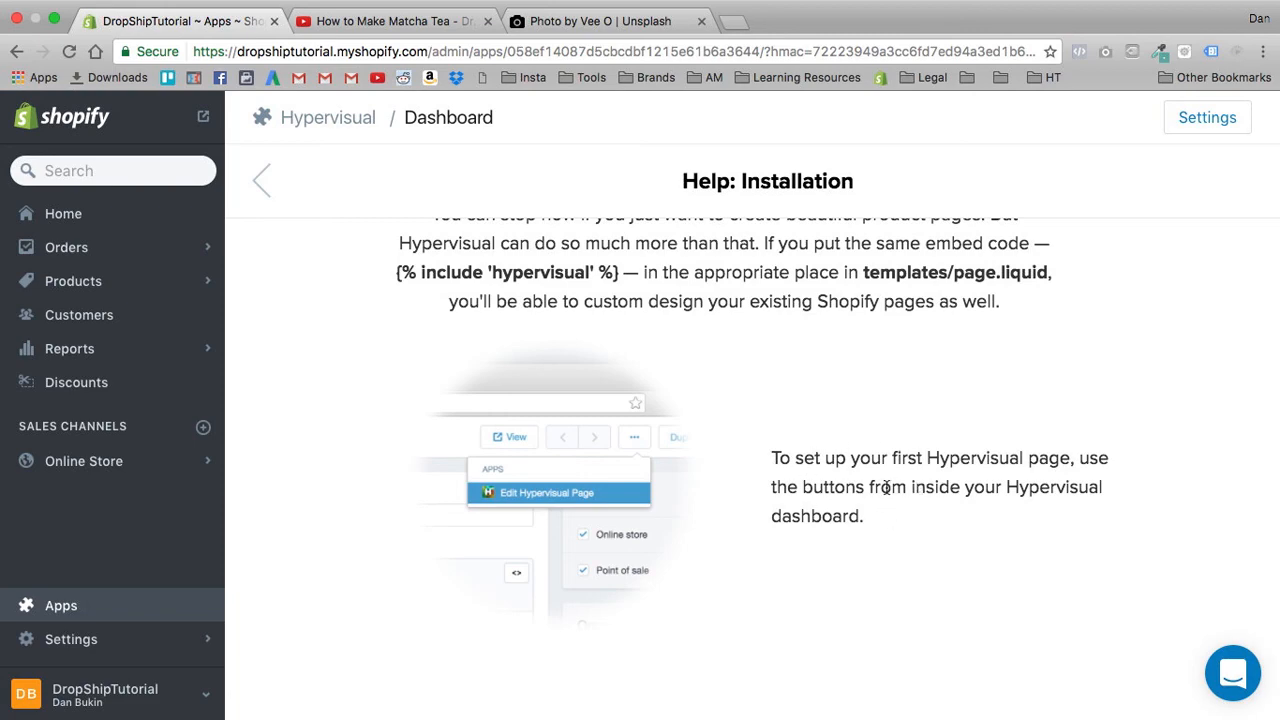
scroll(866, 487, "up", 15)
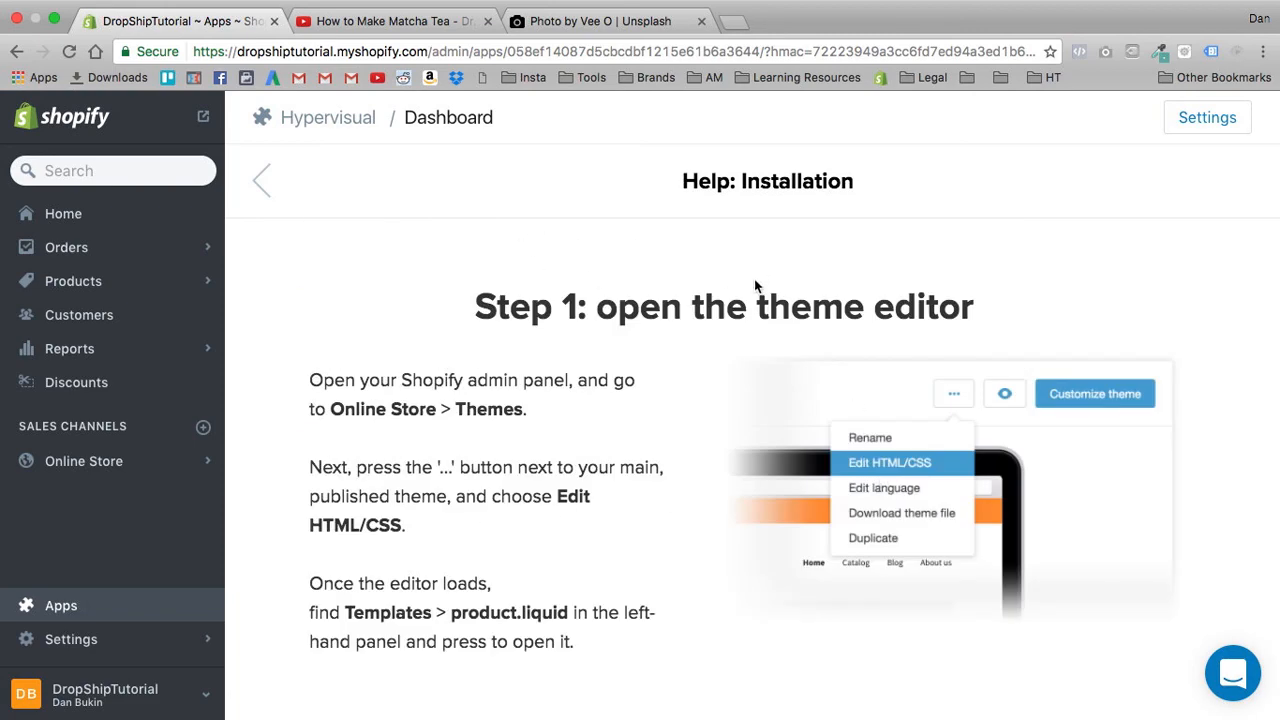
scroll(610, 452, "down", 8)
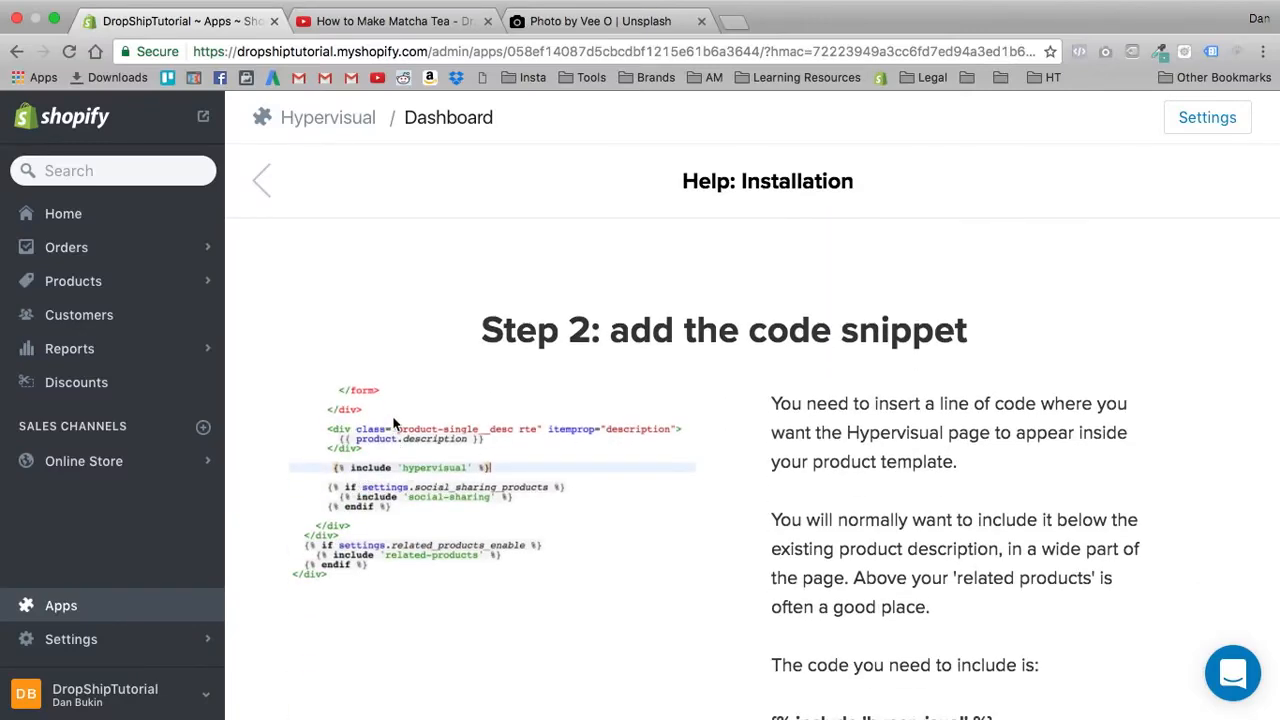
- Highlight the installation help's instructions for opening the theme editor and product.liquid, and review the code snippet step below them
scroll(393, 423, "up", 8)
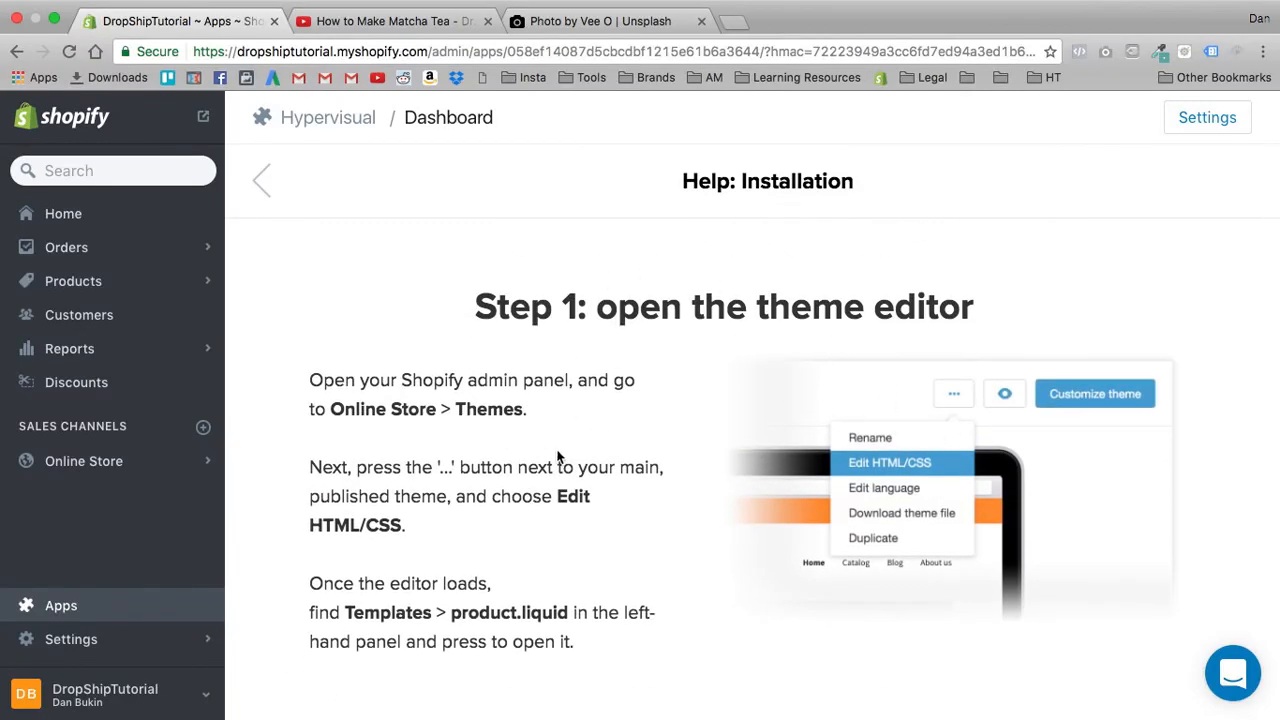
scroll(557, 456, "down", 2)
left_click_drag(306, 288, 535, 587)
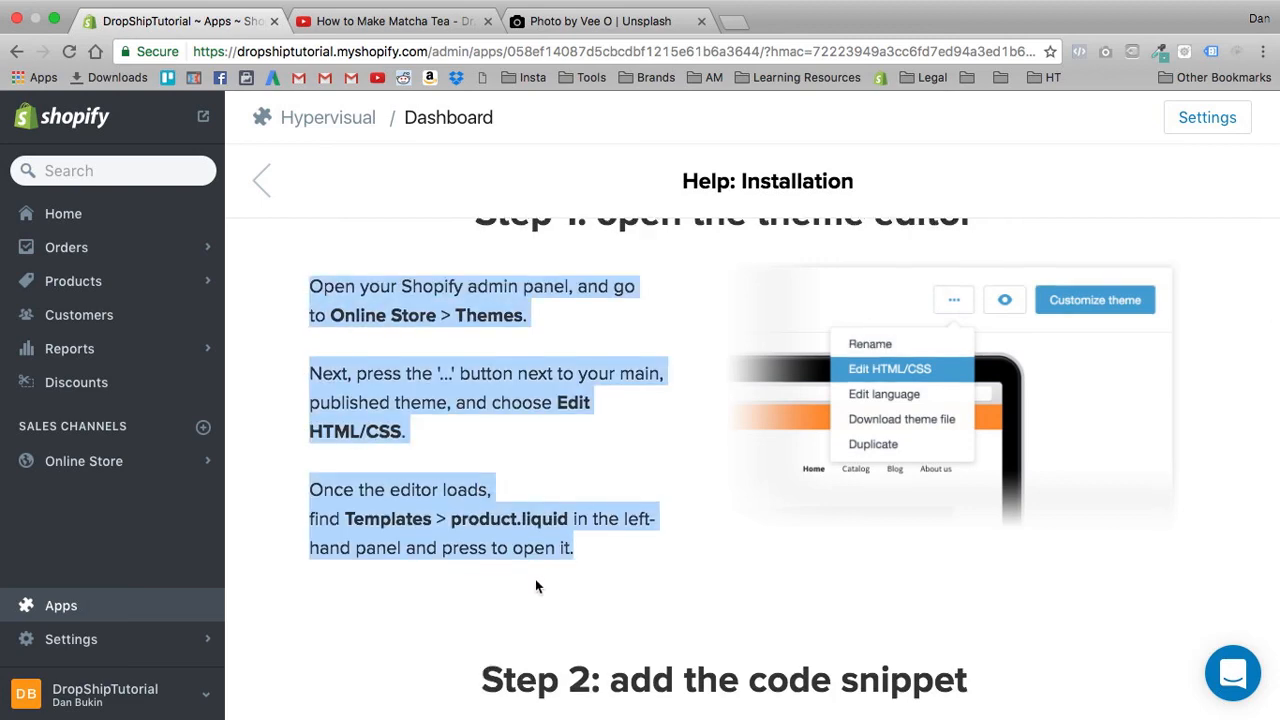
scroll(535, 580, "down", 10)
scroll(918, 431, "up", 1)
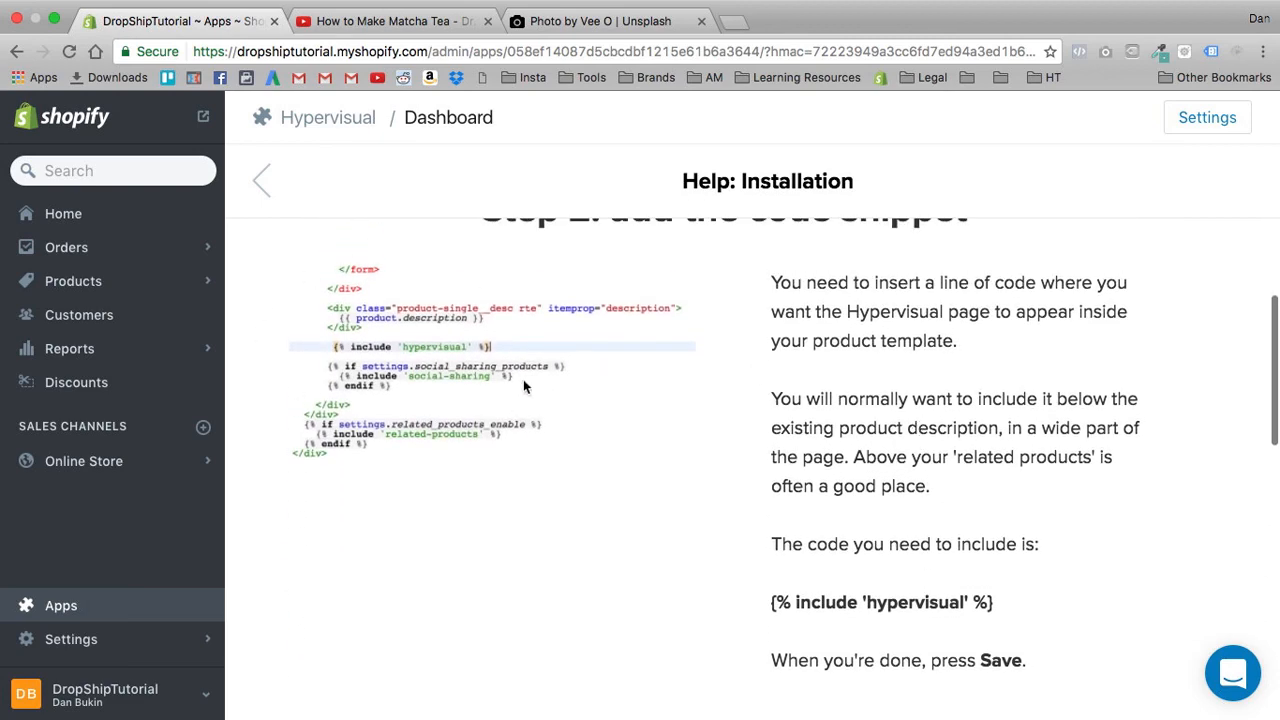
- Leave the installation help for the store's list of installed apps and highlight the list's heading
left_click(60, 603)
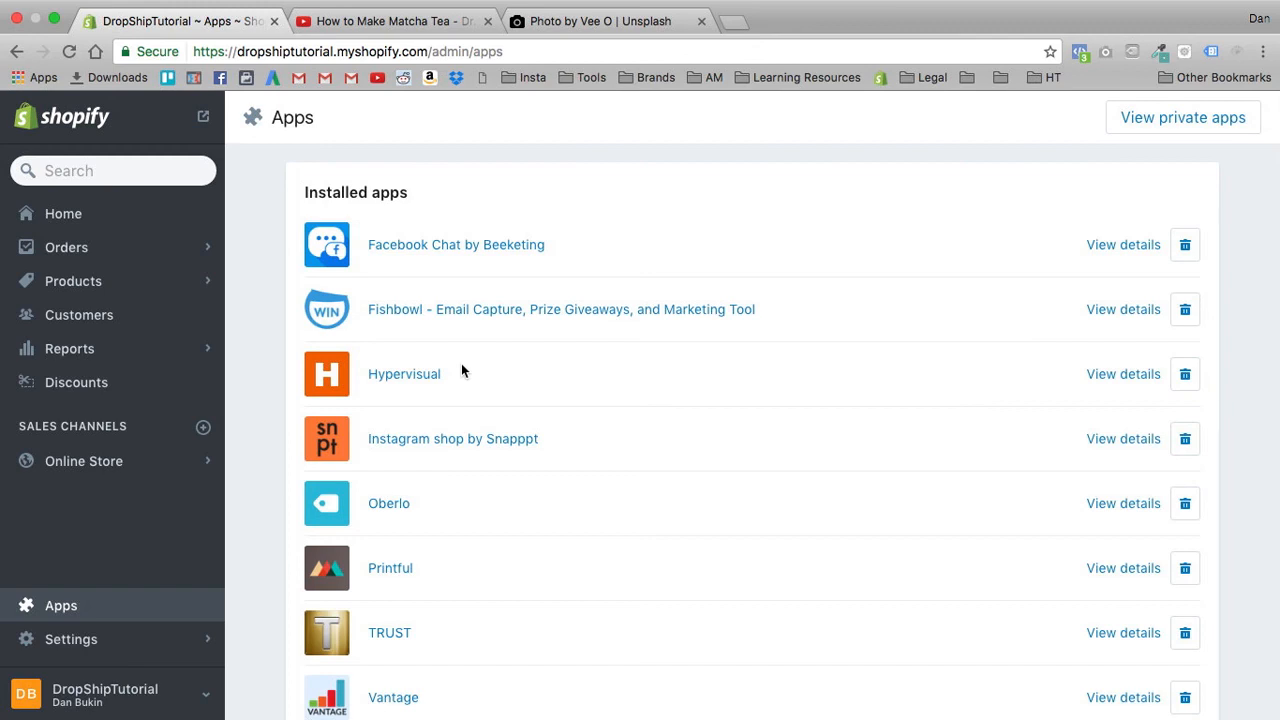
scroll(450, 337, "up", 2)
left_click_drag(282, 163, 869, 311)
left_click(656, 205)
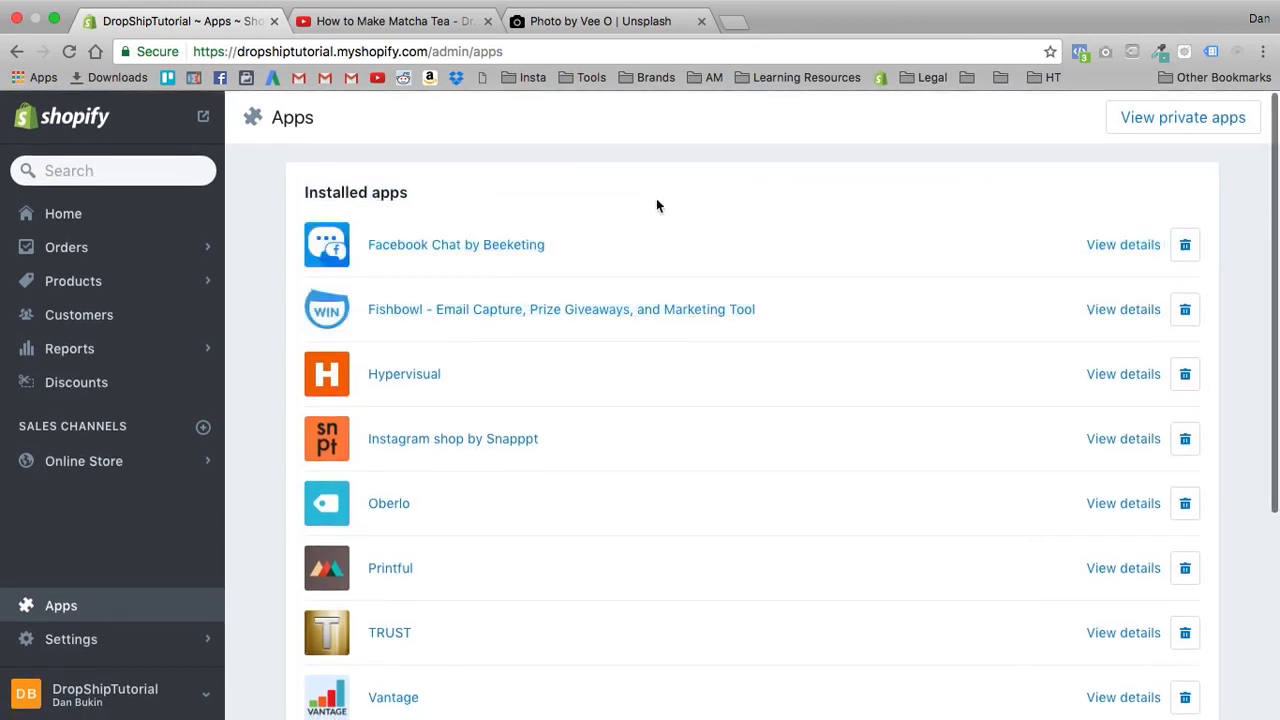
triple_click(347, 193)
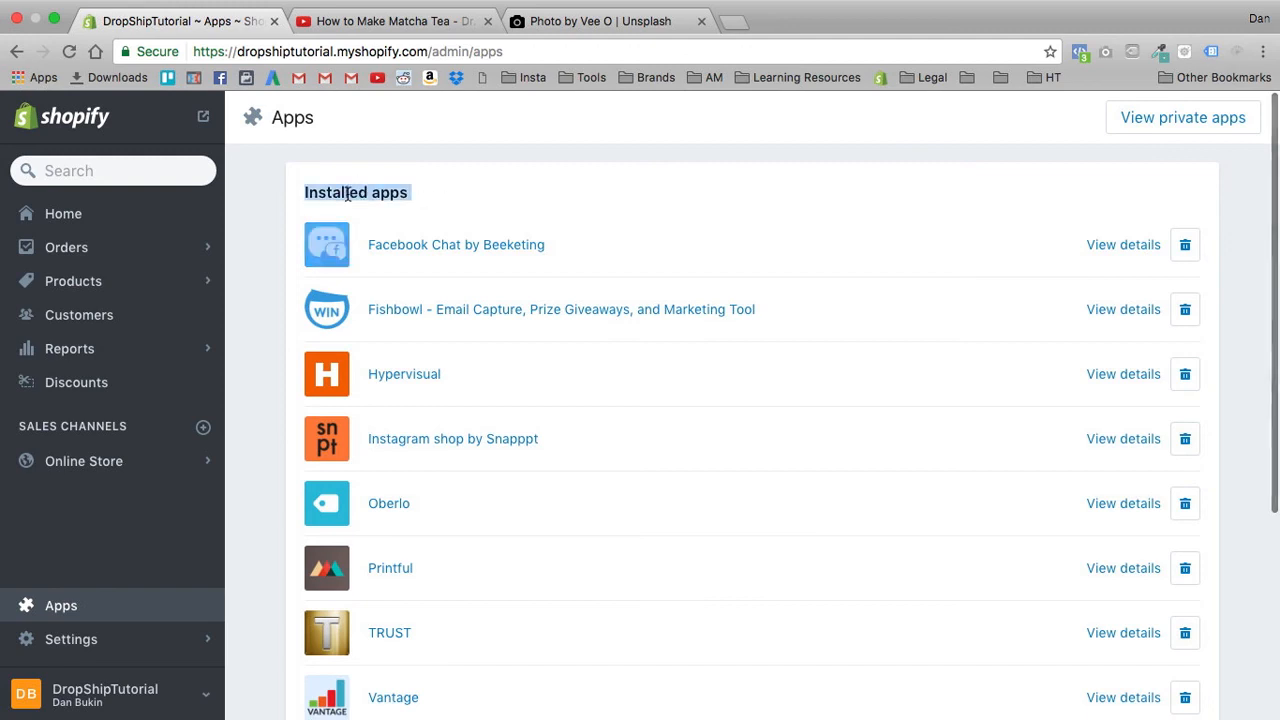